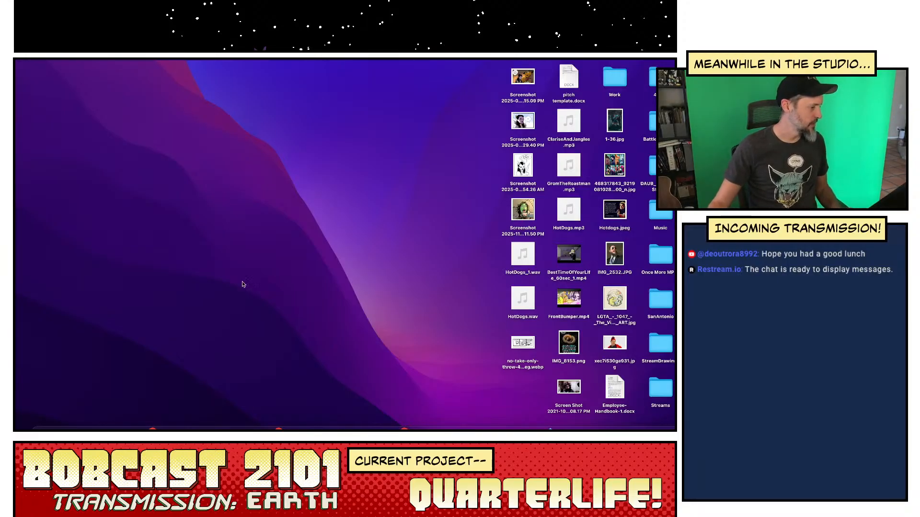
# - Launch Clip Studio Paint and open the recent file QL_001_011.clip
pyautogui.click(497, 429)
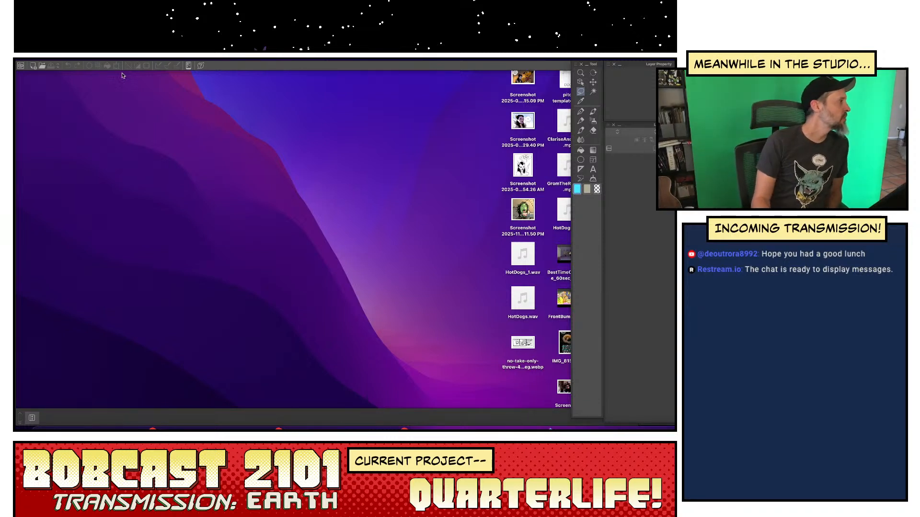
pyautogui.click(92, 60)
pyautogui.moveTo(160, 196)
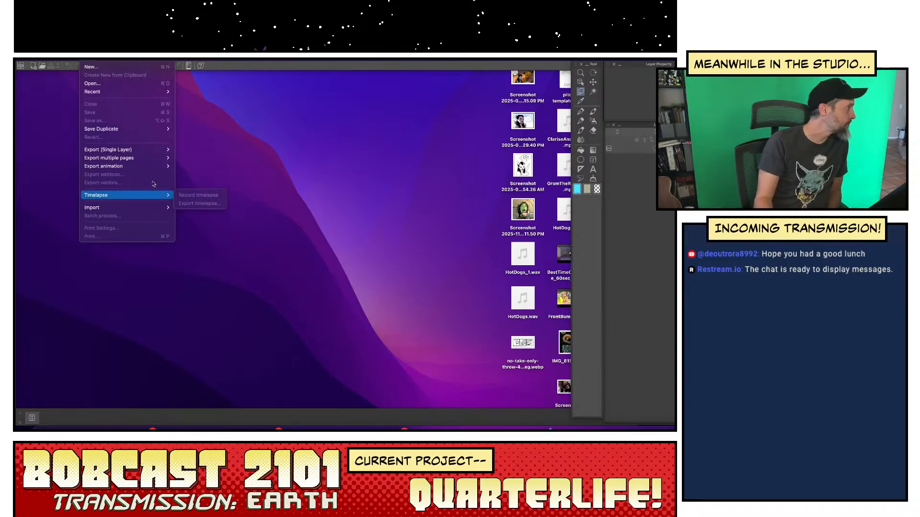
pyautogui.moveTo(115, 92)
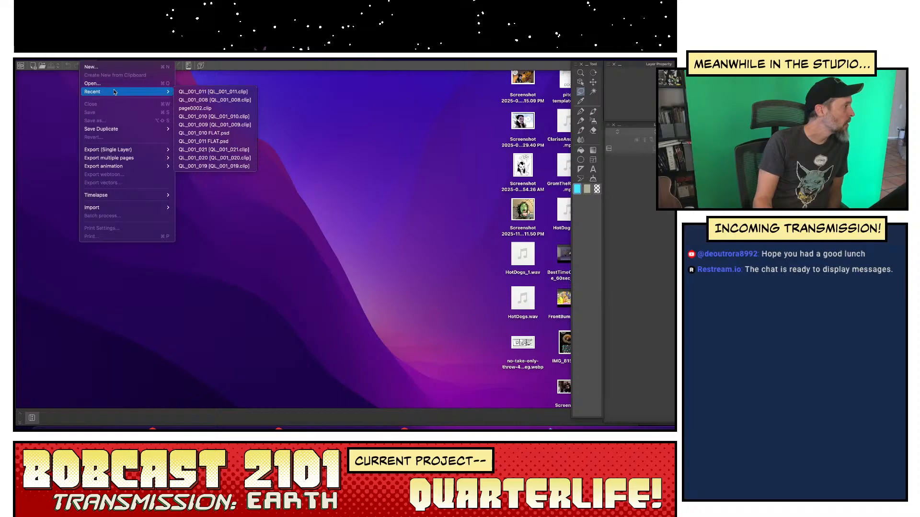
pyautogui.click(183, 92)
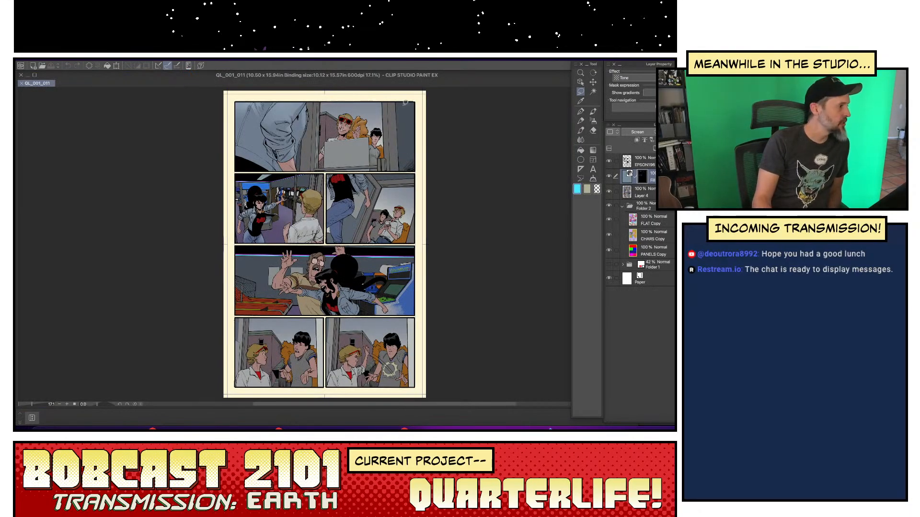
# - Narrow the QL_001_011 document window and place it against the screen's left side, leaving part of the desktop uncovered
pyautogui.moveTo(468, 75); pyautogui.dragTo(372, 96)
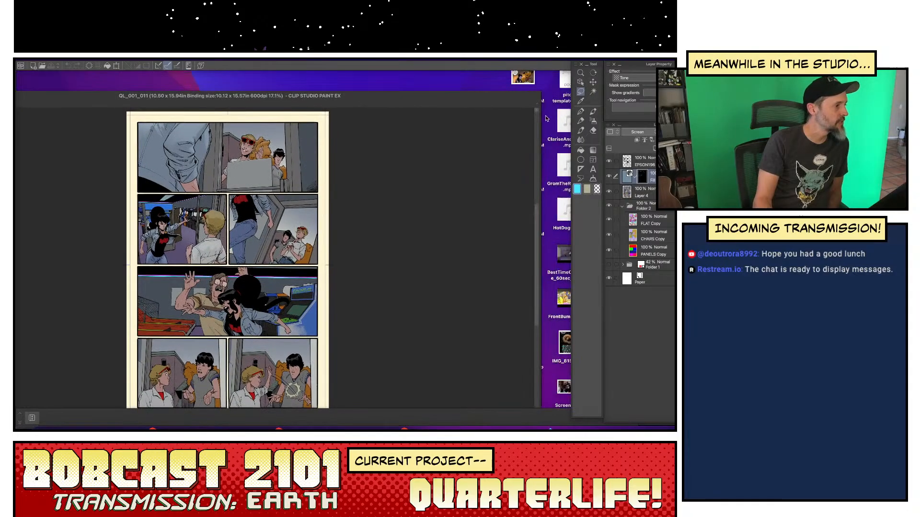
pyautogui.moveTo(541, 115); pyautogui.dragTo(344, 128)
pyautogui.moveTo(299, 91); pyautogui.dragTo(392, 79)
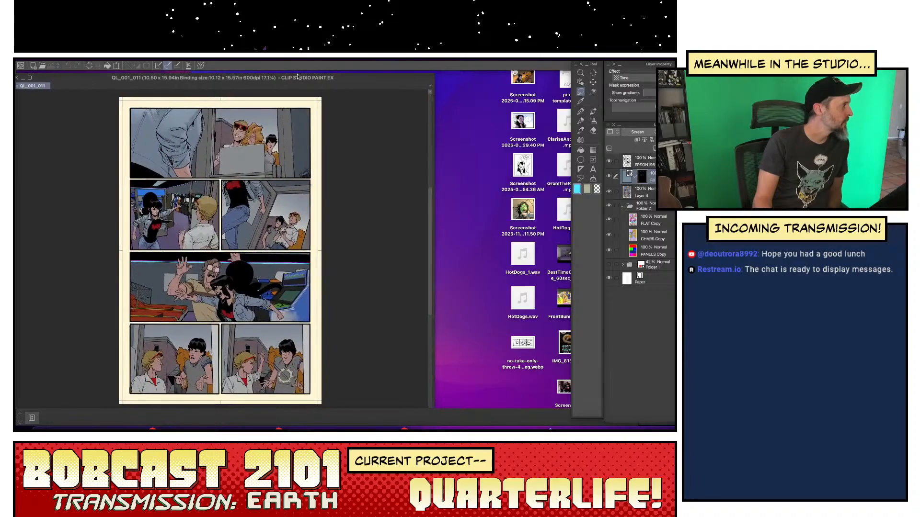
pyautogui.moveTo(435, 117); pyautogui.dragTo(391, 119)
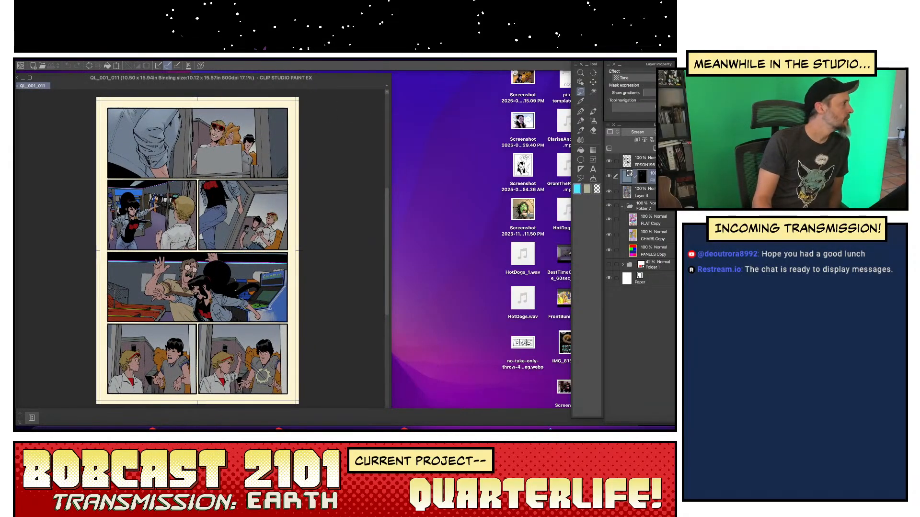
# - Open the recent file page0002.clip and dock it in its own pane beside the QL_001_011 page
pyautogui.click(87, 57)
pyautogui.moveTo(110, 91)
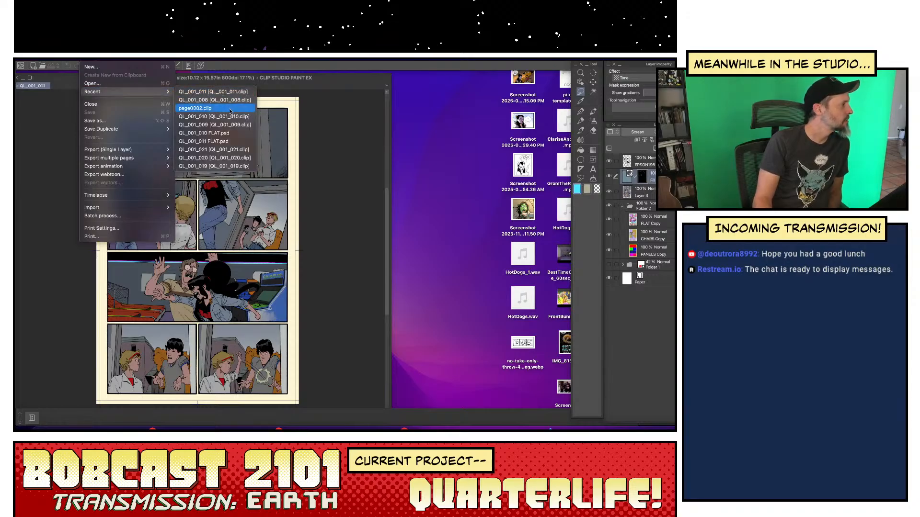
pyautogui.click(230, 109)
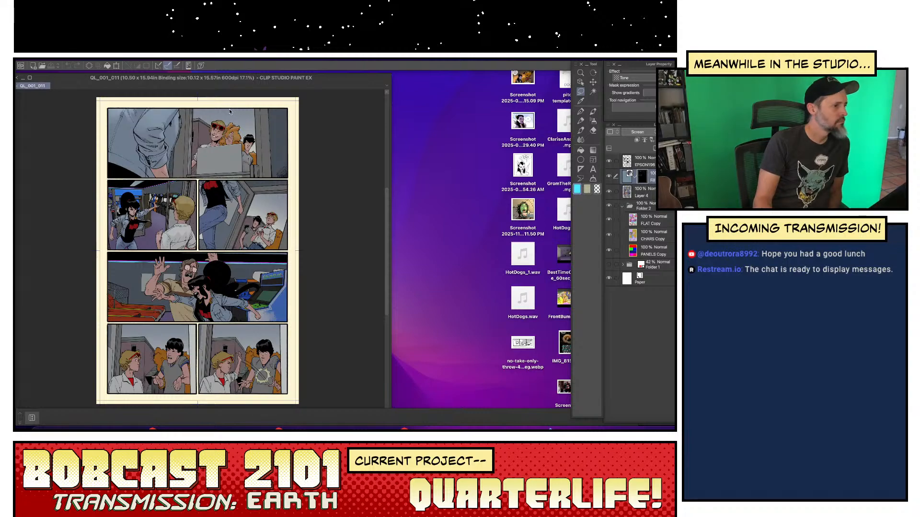
pyautogui.moveTo(92, 89); pyautogui.dragTo(386, 93)
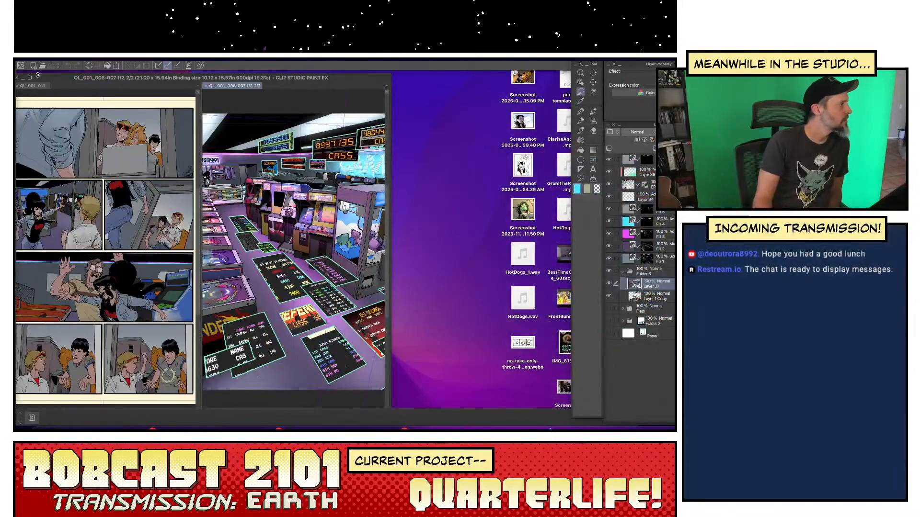
# - Open QL_001_008.clip from the 001_FILES folder and dock it in a pane above the QL_001_006-007 spread
pyautogui.click(89, 57)
pyautogui.moveTo(141, 154)
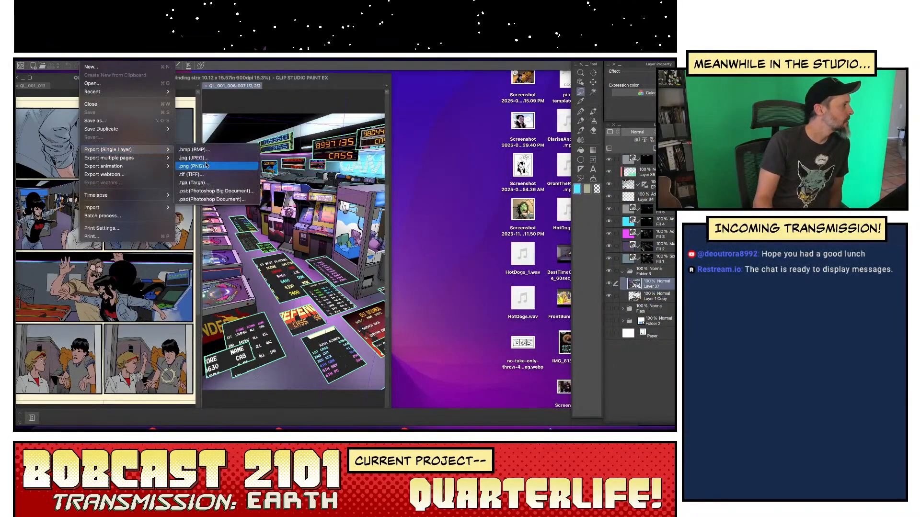
pyautogui.click(145, 84)
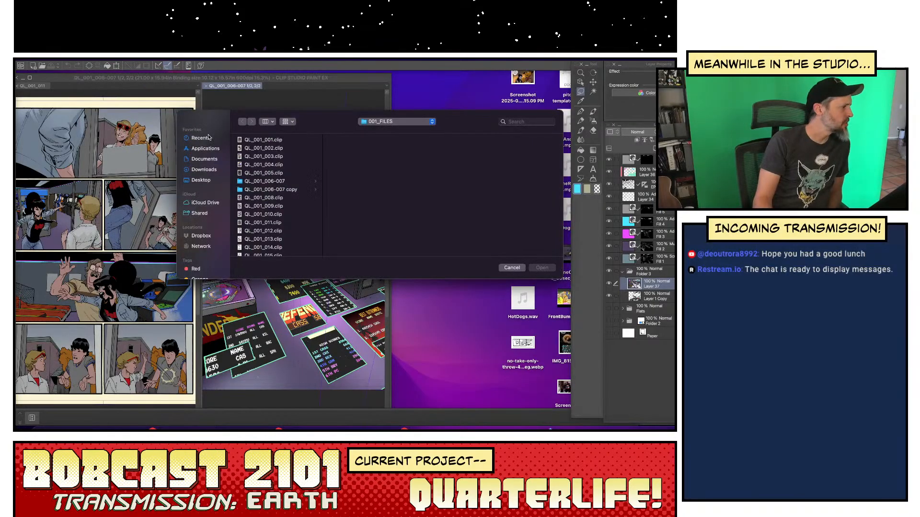
pyautogui.click(279, 198)
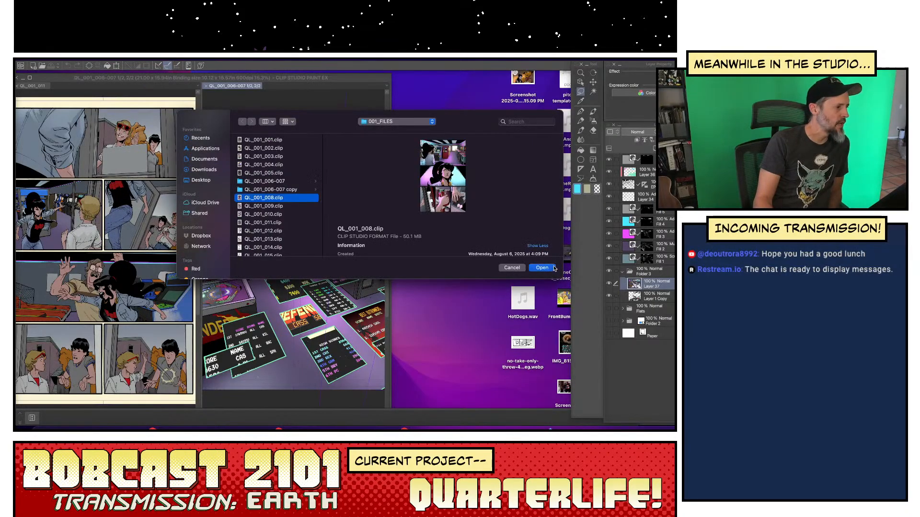
pyautogui.click(551, 268)
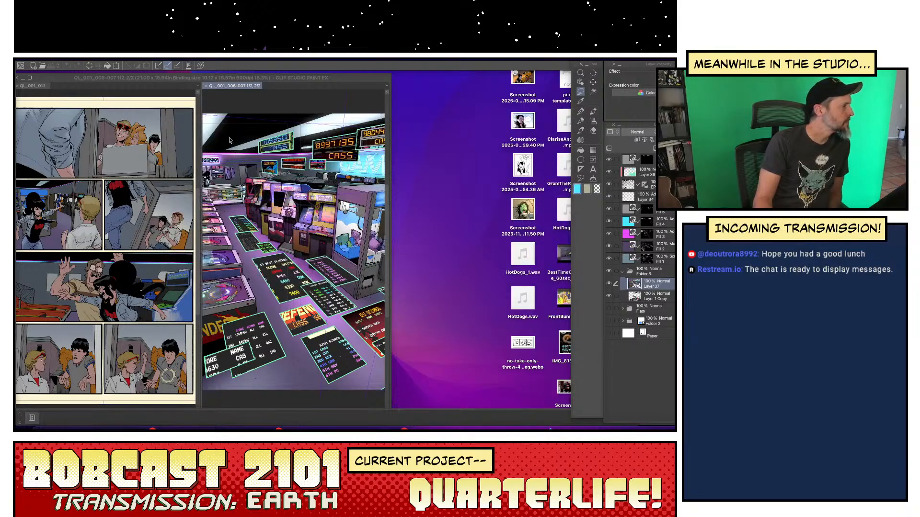
pyautogui.moveTo(258, 86); pyautogui.dragTo(232, 81)
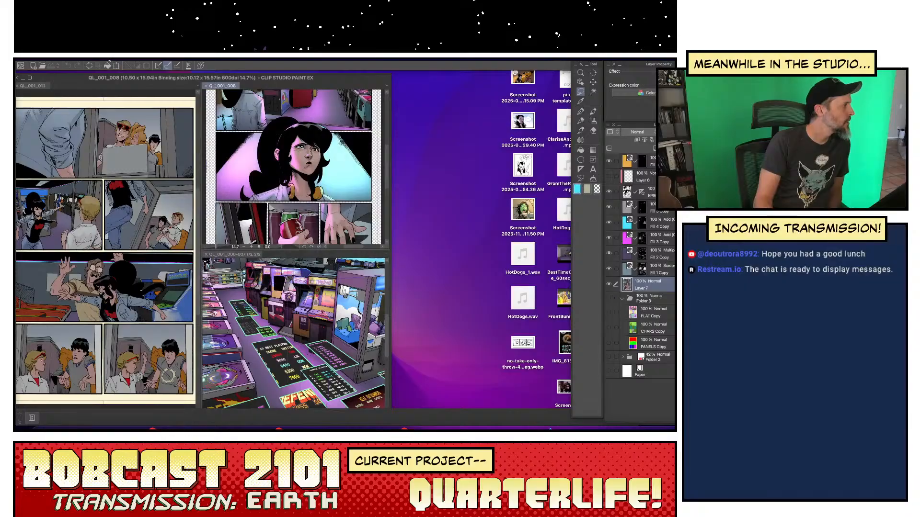
pyautogui.click(99, 58)
pyautogui.moveTo(87, 58)
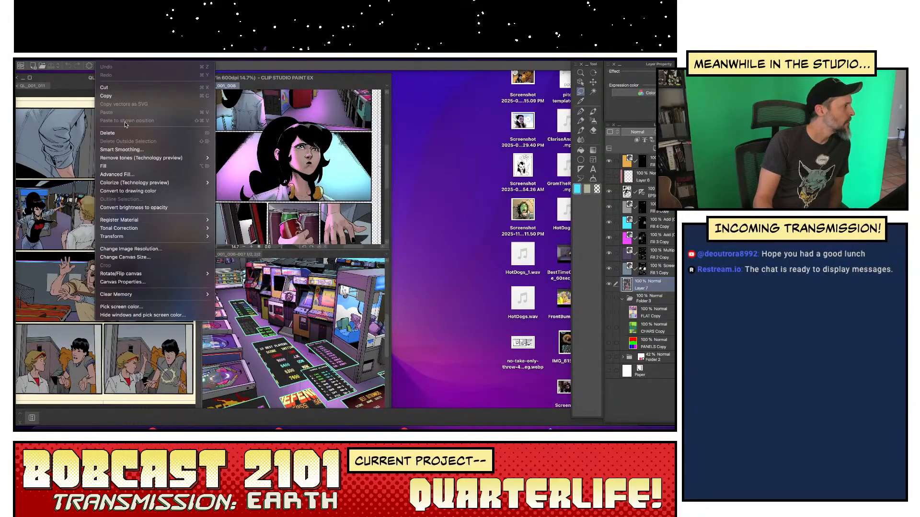
pyautogui.moveTo(133, 159)
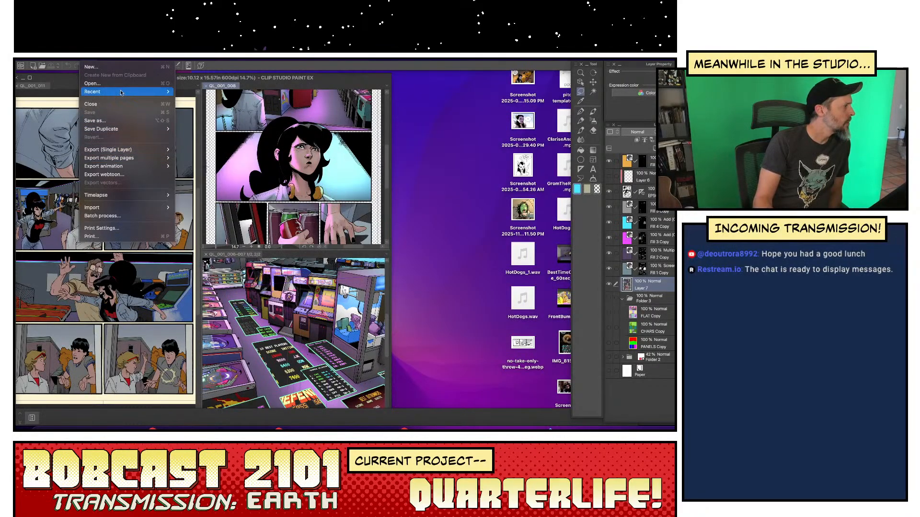
pyautogui.moveTo(126, 91)
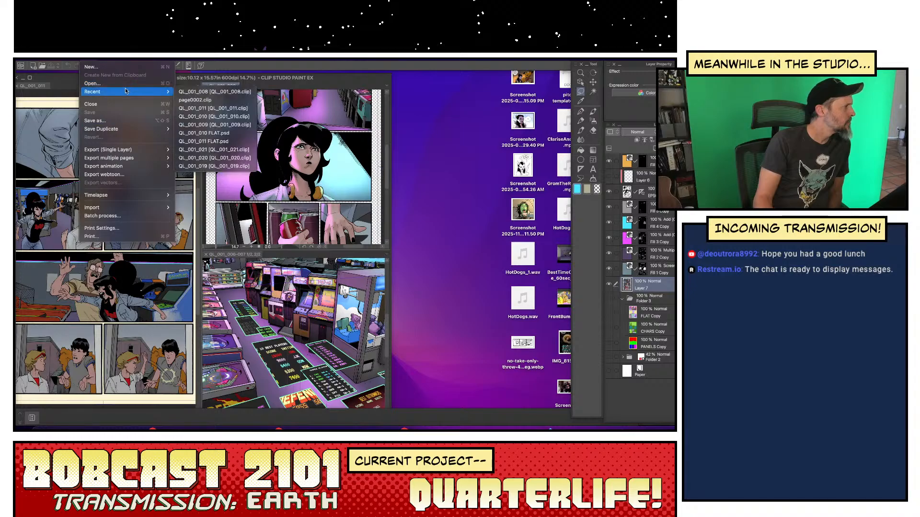
pyautogui.click(213, 136)
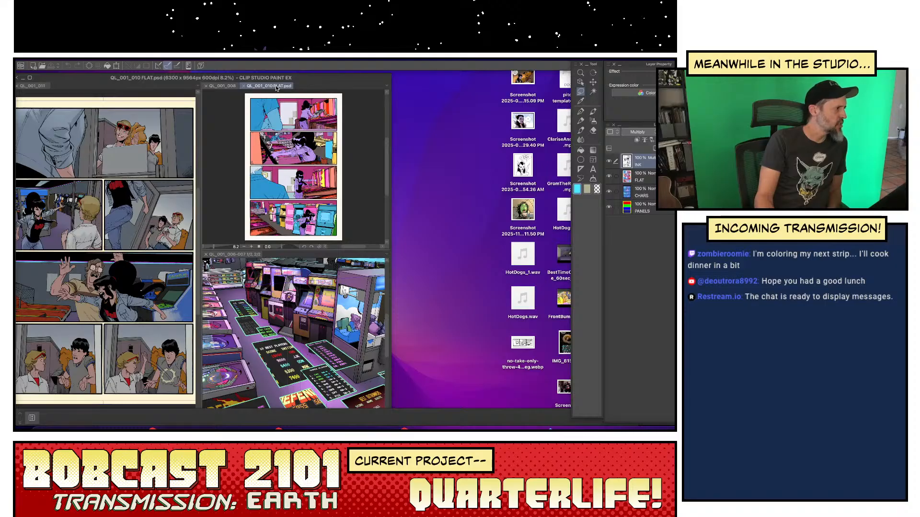
pyautogui.click(244, 86)
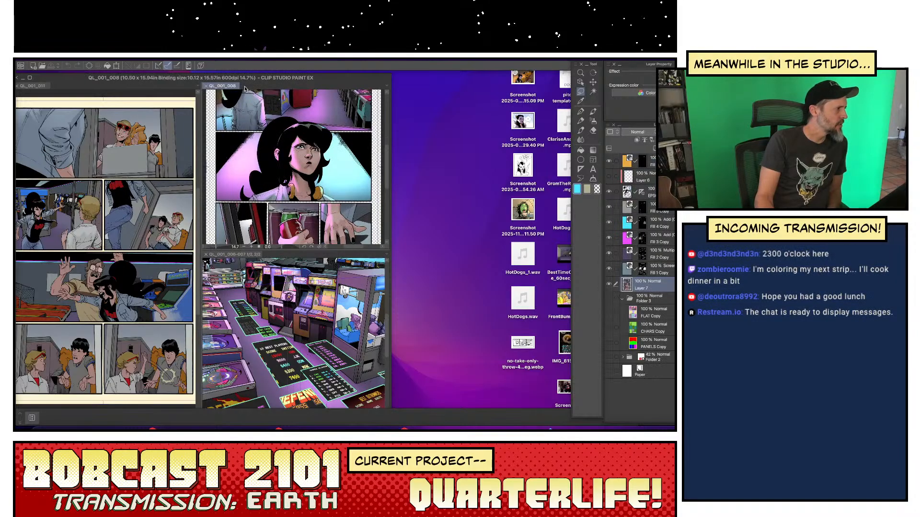
# - Open the recent file QL_001_010.clip and dock it in its own pane above QL_001_008
pyautogui.click(83, 61)
pyautogui.moveTo(108, 94)
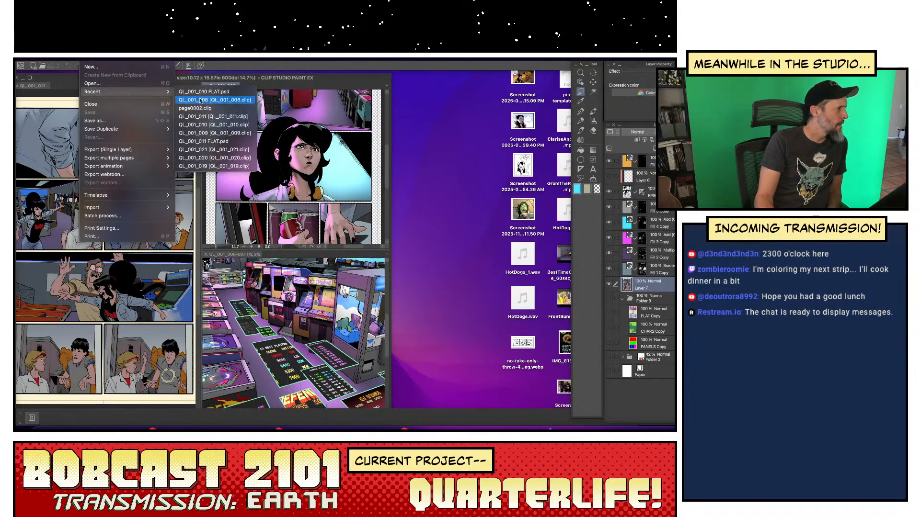
pyautogui.click(241, 126)
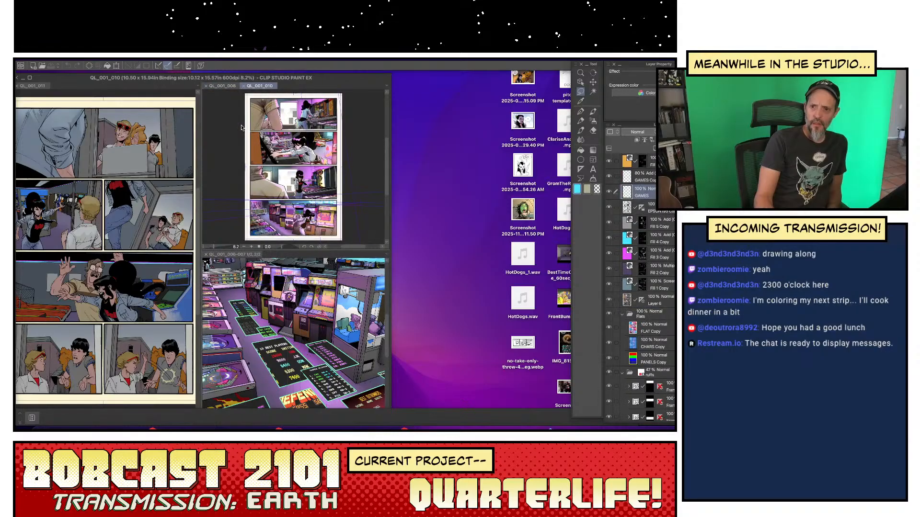
pyautogui.moveTo(257, 87); pyautogui.dragTo(248, 82)
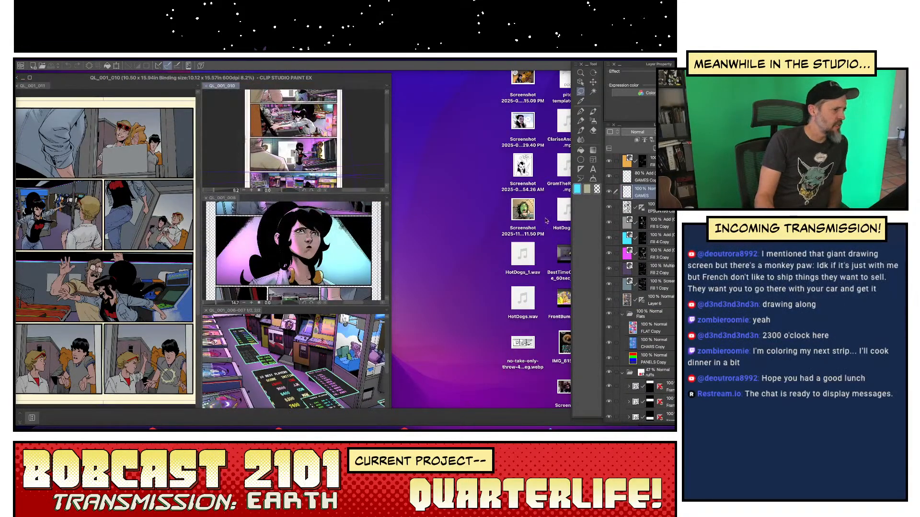
# - Hide the effect, ink and flats layers of QL_001_010, leaving the flat colors on Layer 6 visible
pyautogui.moveTo(609, 162); pyautogui.dragTo(611, 405)
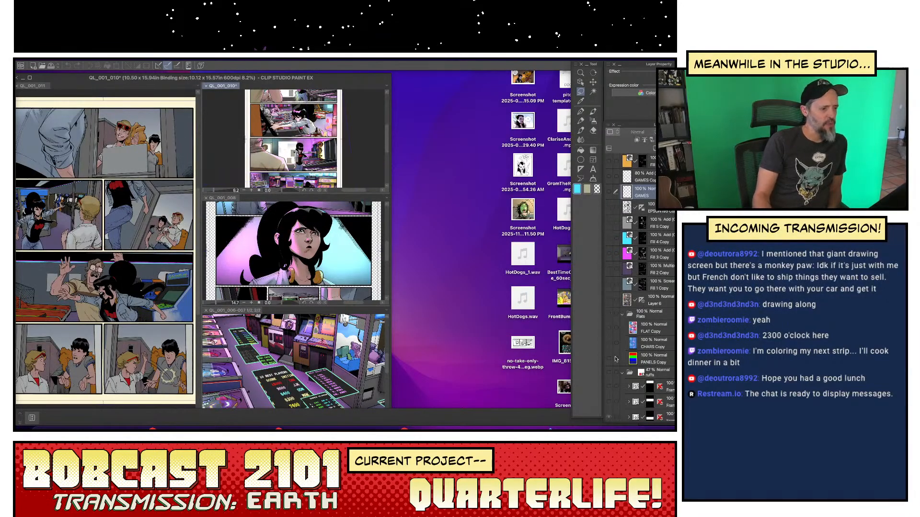
pyautogui.click(610, 301)
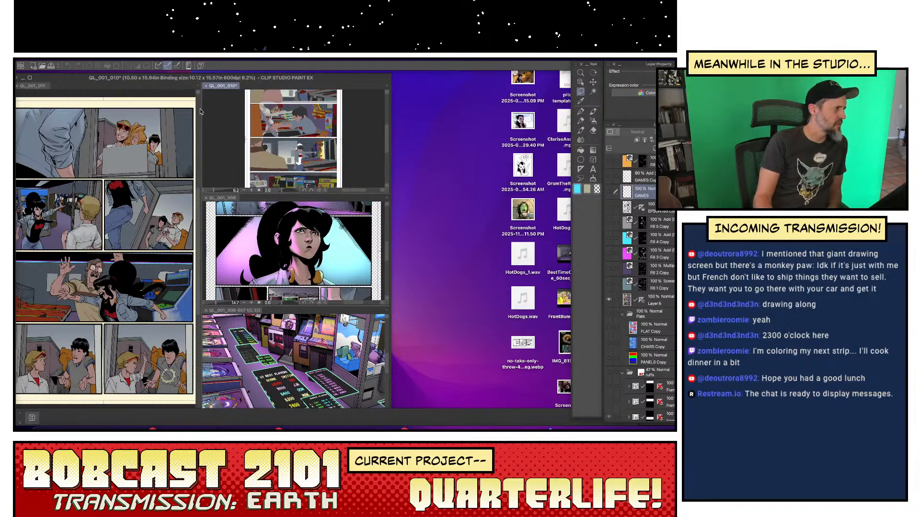
# - Widen the QL_001_011 pane and the document window, keeping the reference pages in a narrow column with QL_001_010 enlarged
pyautogui.moveTo(201, 112); pyautogui.dragTo(393, 114)
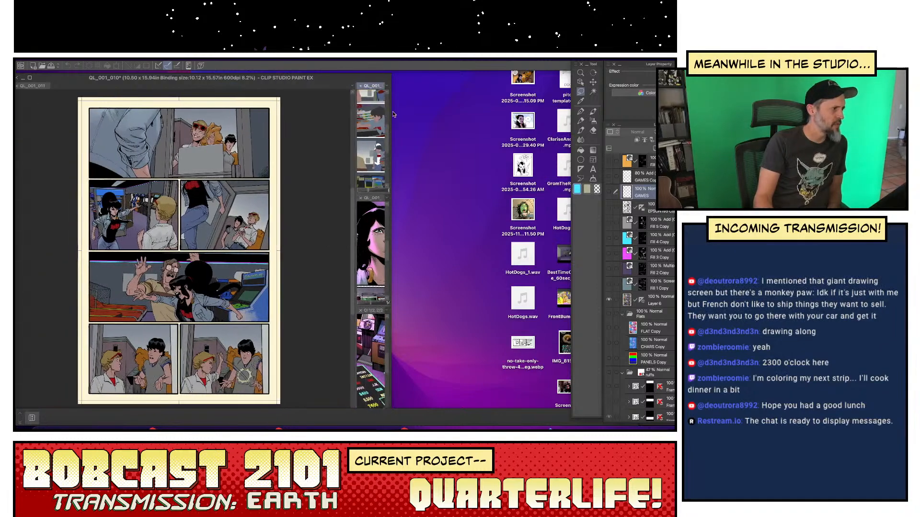
pyautogui.moveTo(372, 79); pyautogui.dragTo(563, 114)
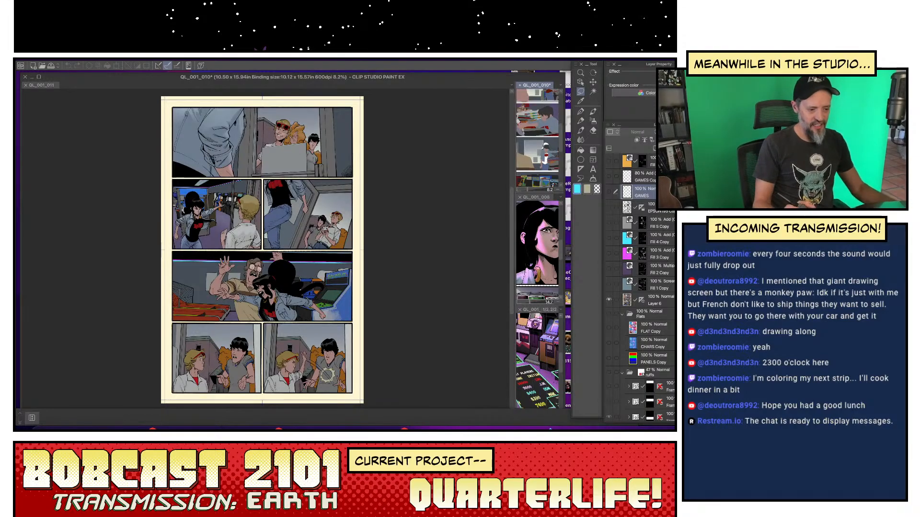
pyautogui.scroll(2, 391, 362)
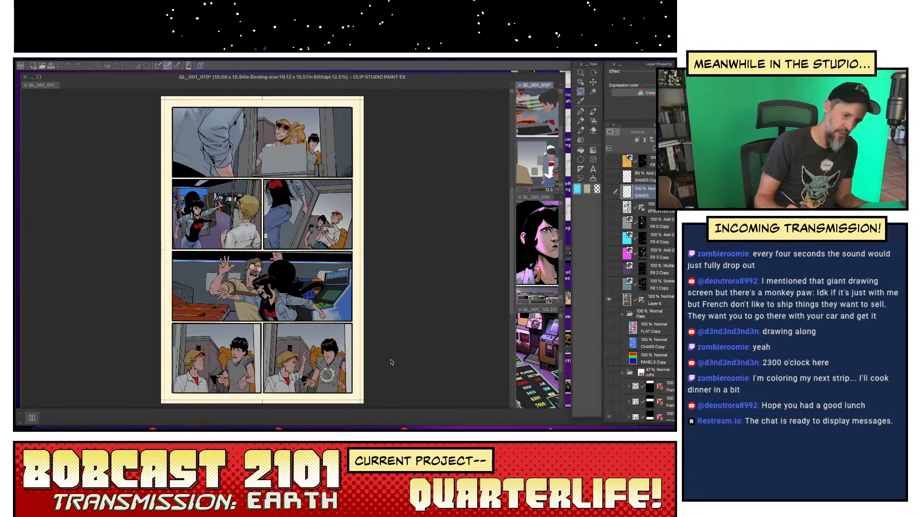
# - Select the grey door frame area in the first panel of QL_001_011 on Layer 4 with the Auto select tool
pyautogui.click(398, 347)
pyautogui.scroll(3, 392, 326)
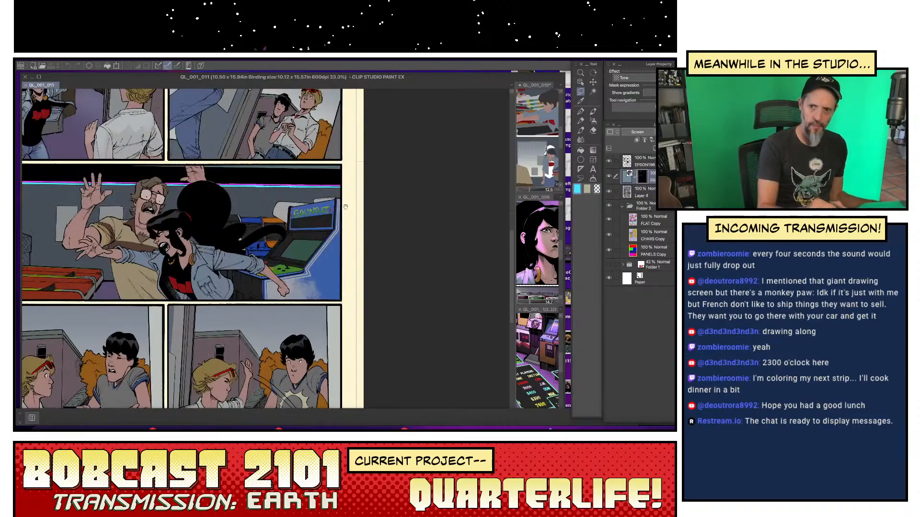
pyautogui.moveTo(345, 207); pyautogui.dragTo(324, 349)
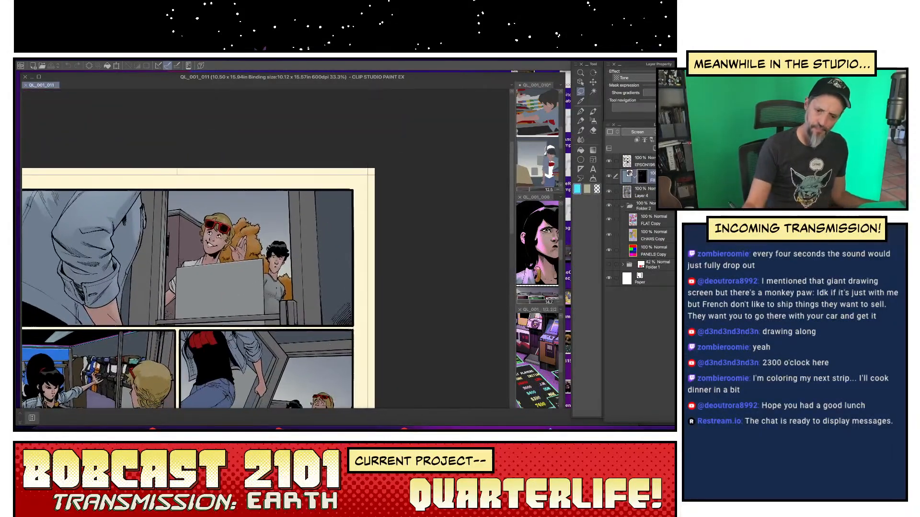
pyautogui.click(644, 192)
pyautogui.press('w')
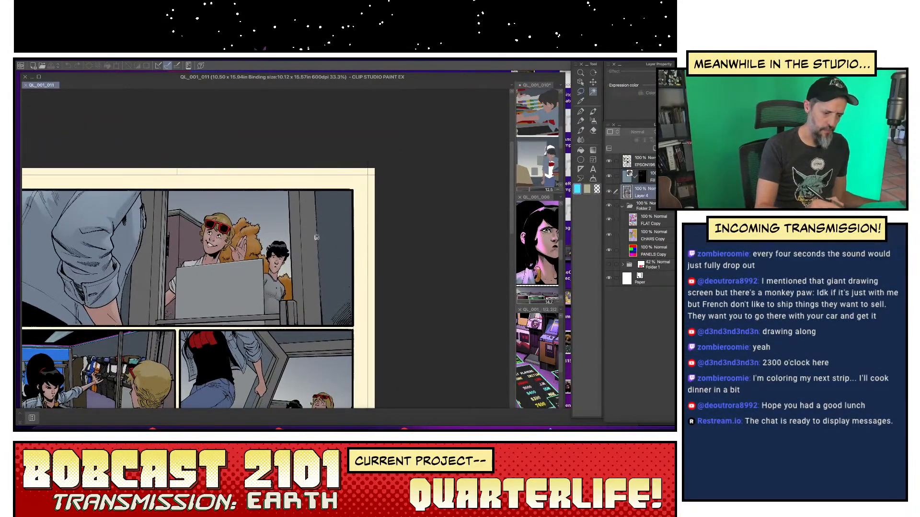
pyautogui.click(317, 237)
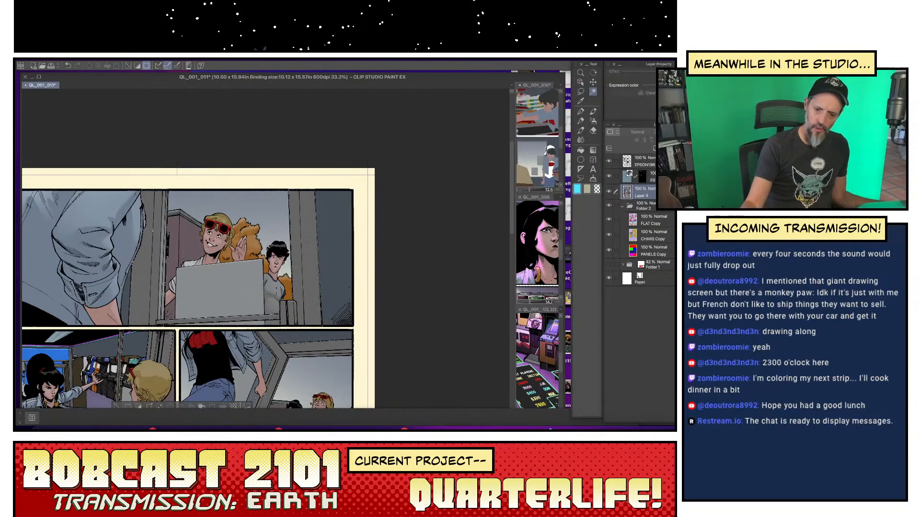
# - Lasso the door post beside the large jacket sleeve in the first panel, airbrush light there on the Screen layer, and clear the selection
pyautogui.press('m')
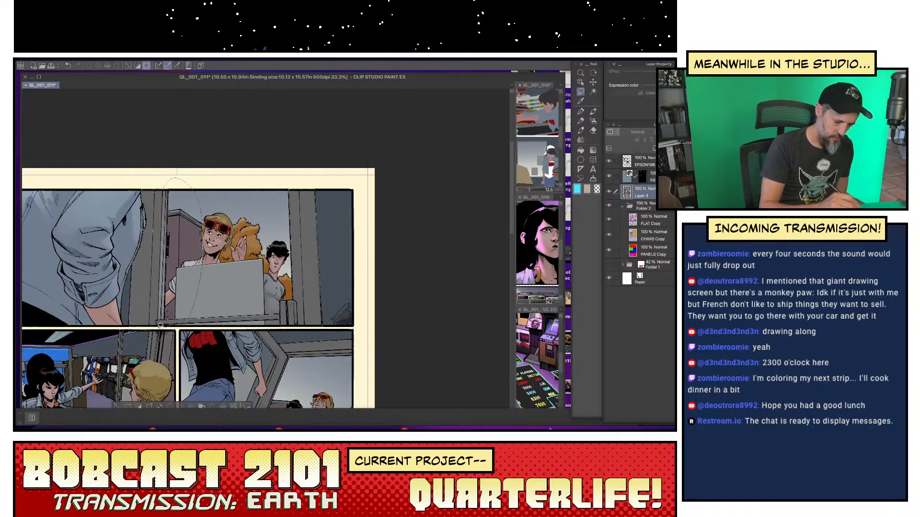
pyautogui.click(593, 121)
pyautogui.click(622, 176)
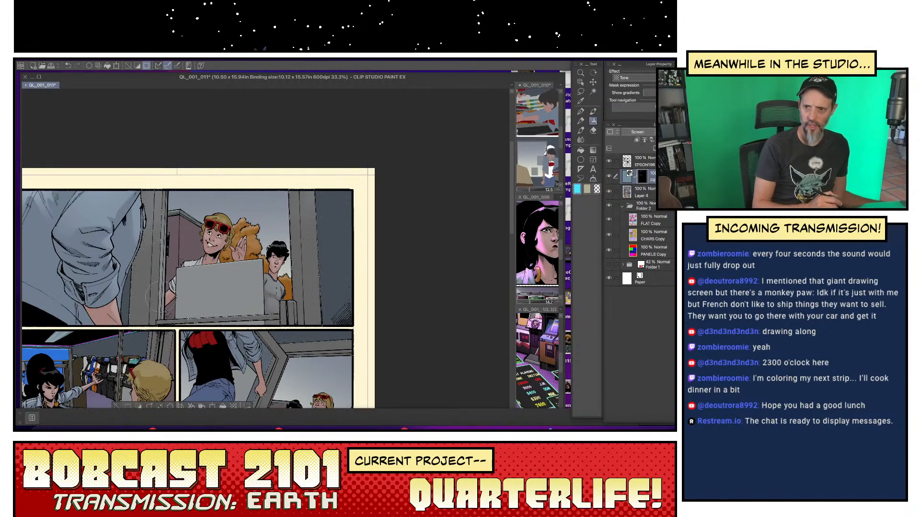
pyautogui.click(117, 407)
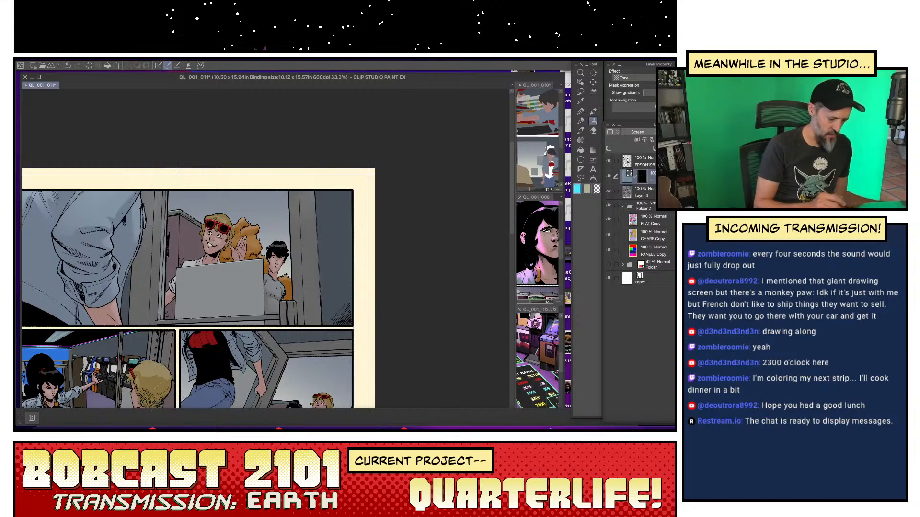
# - Auto-select the grey wall areas on the FLAT Copy layer and set up the airbrush on the Screen layer's mask to light them
pyautogui.moveTo(299, 368); pyautogui.dragTo(259, 356)
pyautogui.click(652, 221)
pyautogui.press('w')
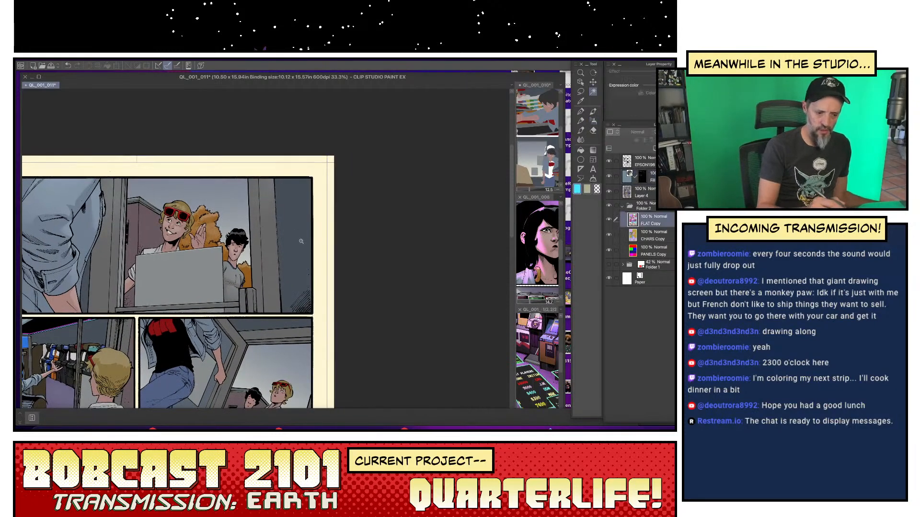
pyautogui.click(309, 247)
pyautogui.click(642, 176)
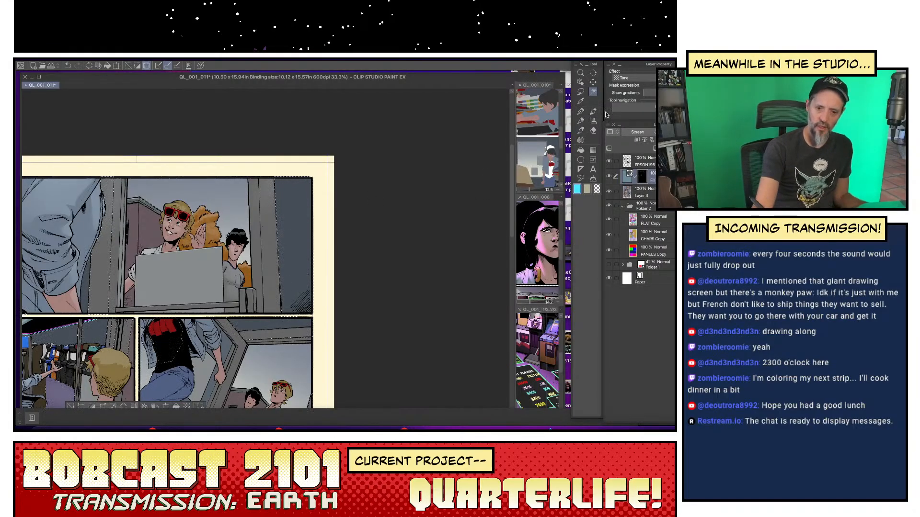
pyautogui.click(593, 121)
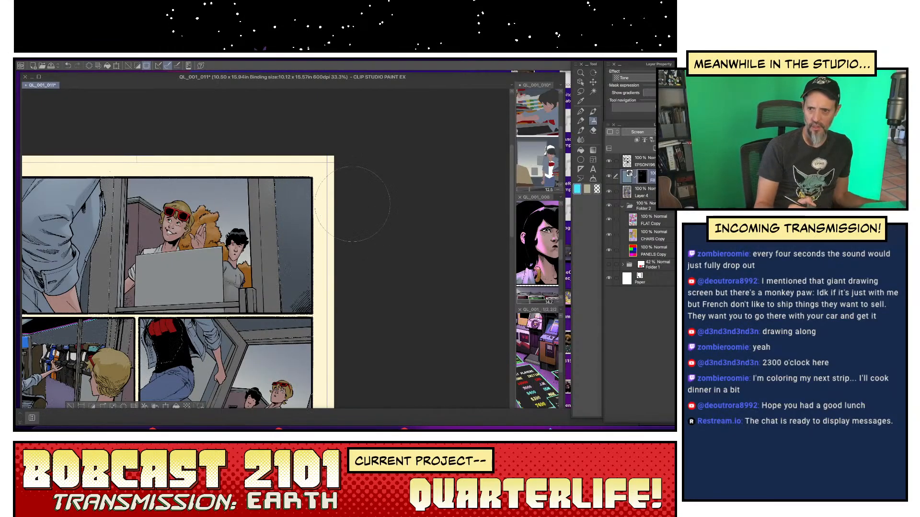
# - Paint highlight strokes on the blond character's hair in the second panel with the pen and blend them on the Screen layer
pyautogui.scroll(-2, 371, 341)
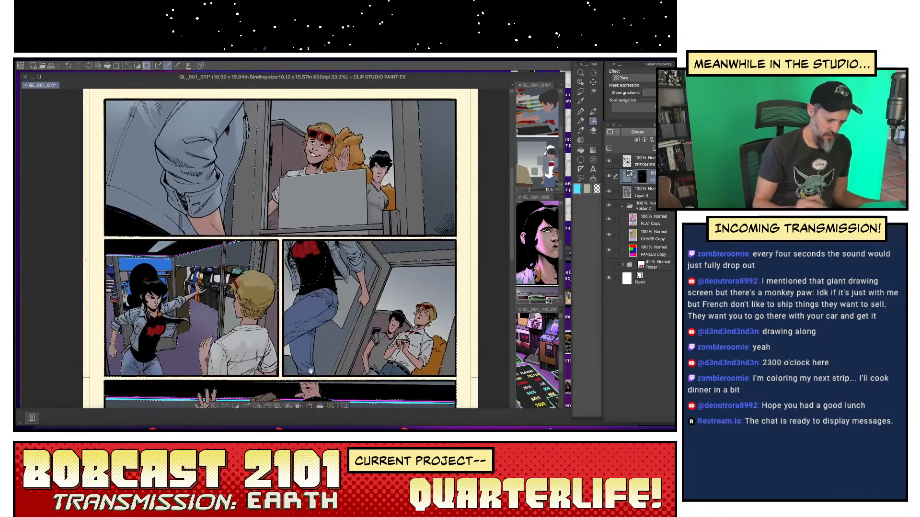
pyautogui.scroll(1, 222, 407)
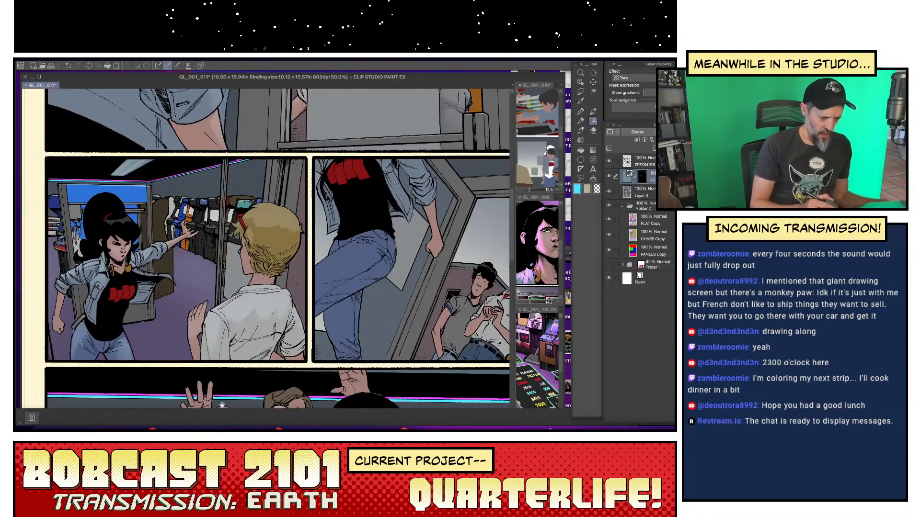
pyautogui.moveTo(222, 406); pyautogui.dragTo(349, 347)
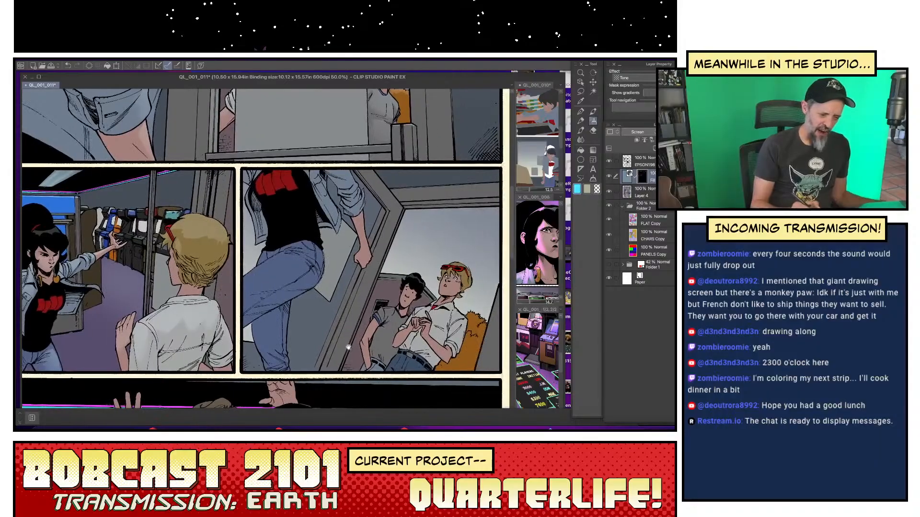
pyautogui.click(582, 139)
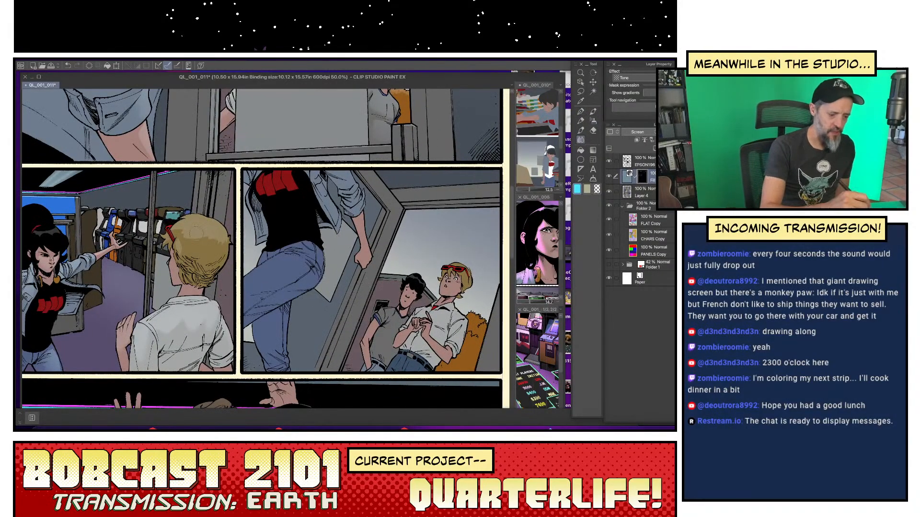
pyautogui.moveTo(194, 233); pyautogui.dragTo(188, 242)
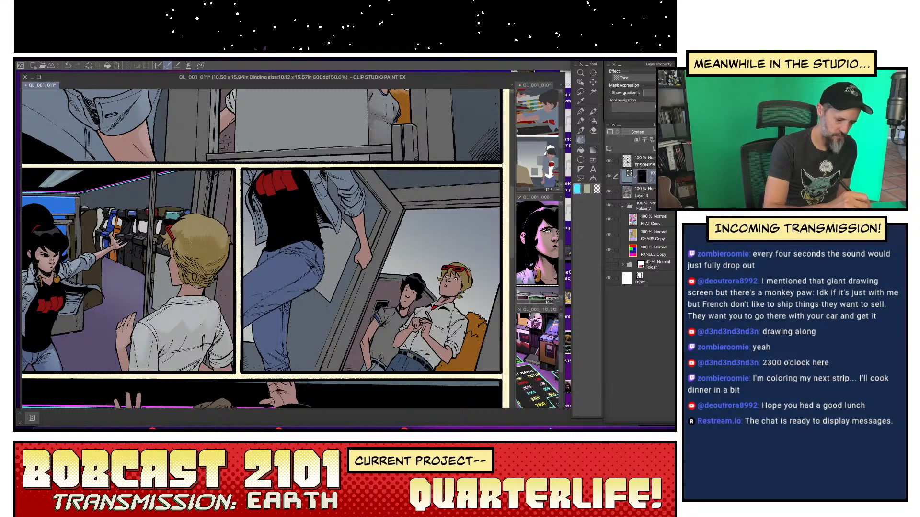
pyautogui.press('p')
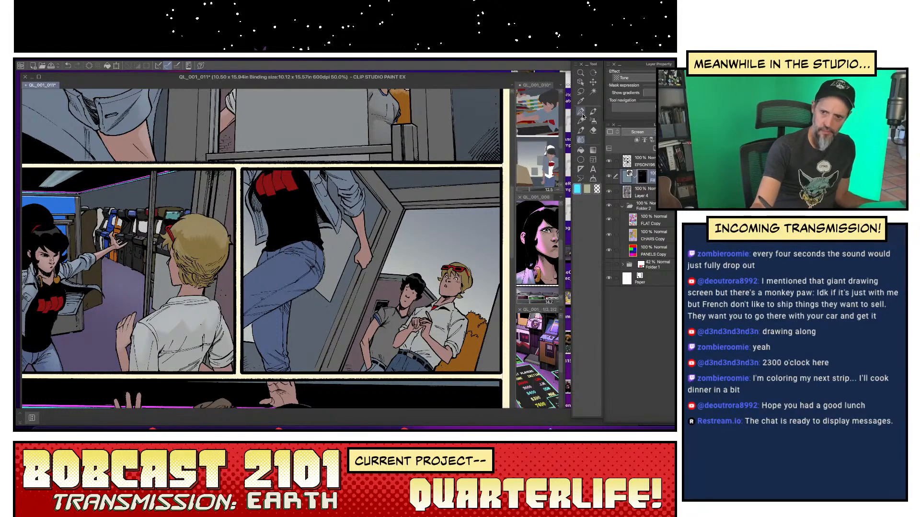
pyautogui.moveTo(200, 259); pyautogui.dragTo(193, 270)
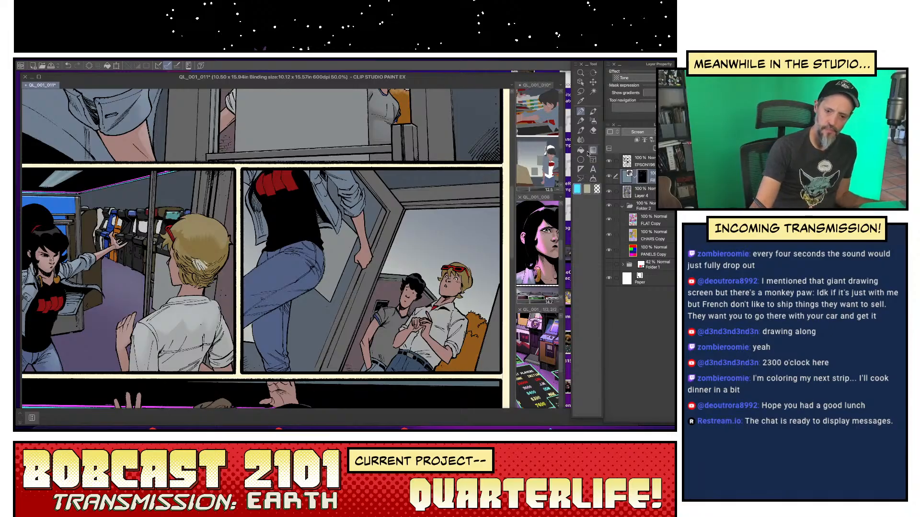
pyautogui.press('j')
pyautogui.moveTo(195, 262)
pyautogui.mouseDown()
pyautogui.moveTo(198, 269)
pyautogui.moveTo(220, 261)
pyautogui.moveTo(194, 262)
pyautogui.moveTo(199, 268)
pyautogui.mouseUp()
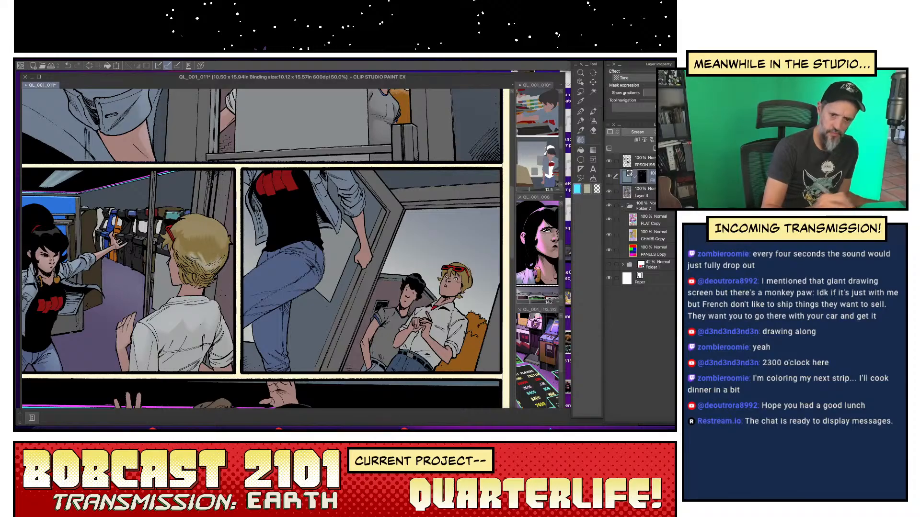
# - Refine the blond hair highlights with the airbrush and pen, alternating between transparent and the main colour
pyautogui.click(594, 121)
pyautogui.click(597, 189)
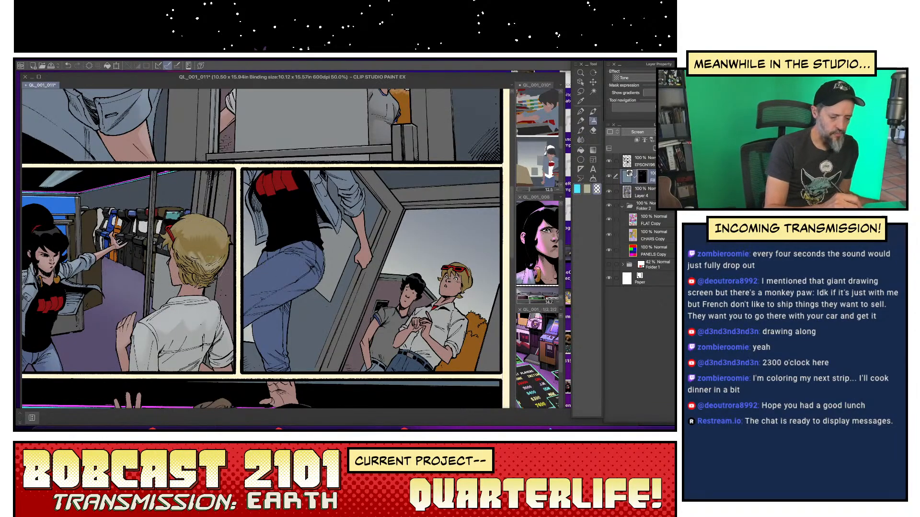
pyautogui.click(581, 111)
pyautogui.click(576, 189)
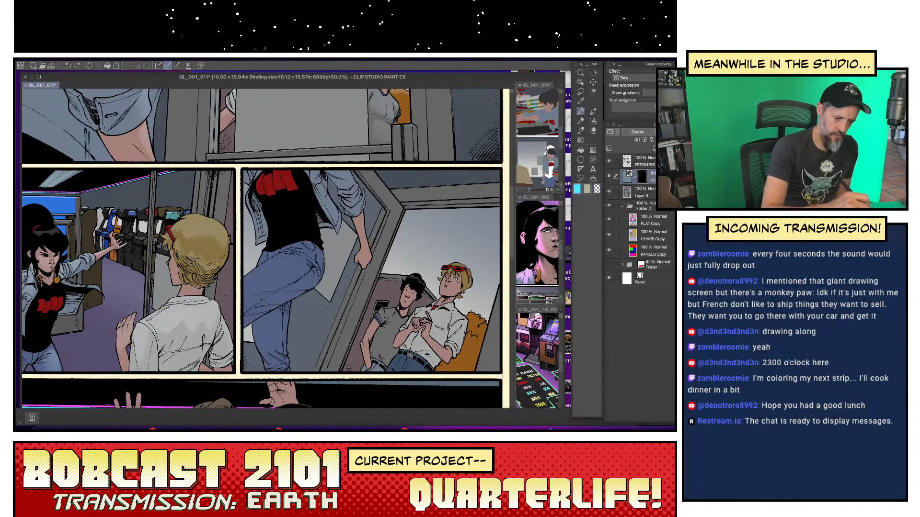
pyautogui.press('c')
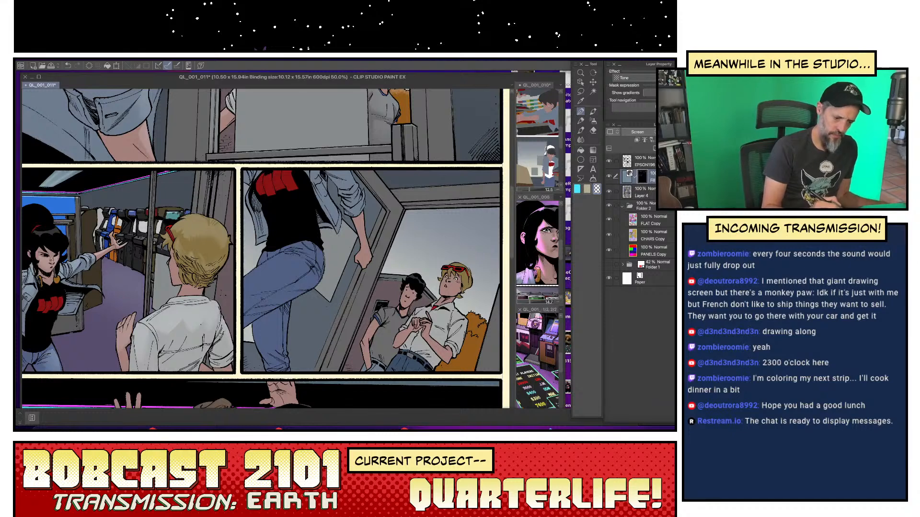
# - Lasso the area beside the blond character's face and neck in the second panel, airbrush its lighting, clear the selection and blend
pyautogui.moveTo(404, 345); pyautogui.dragTo(443, 343)
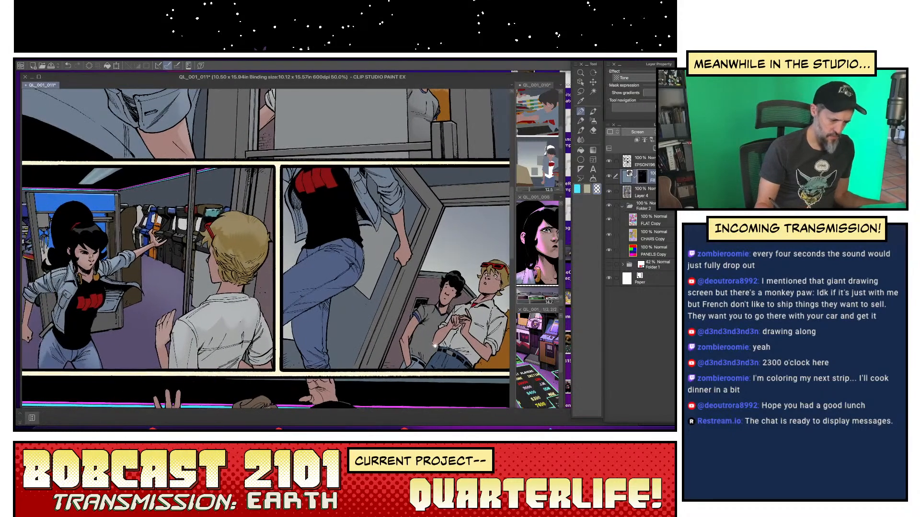
pyautogui.press('m')
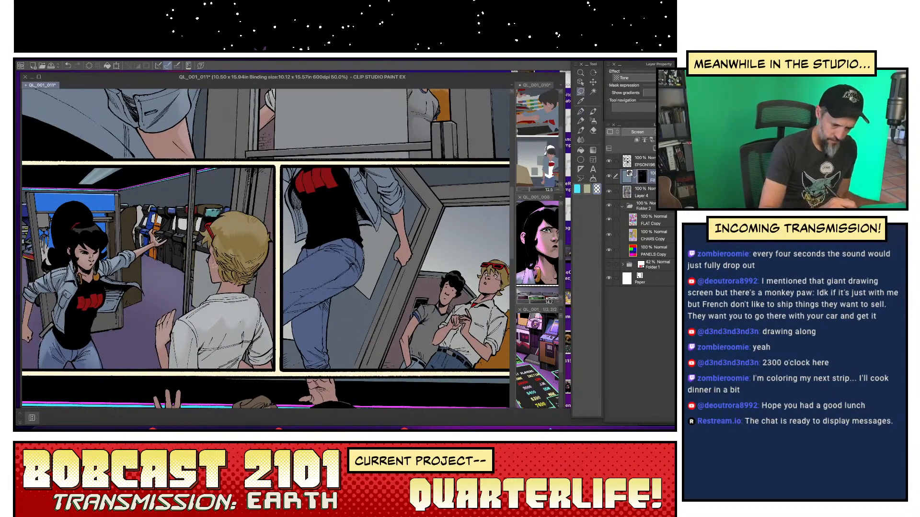
pyautogui.moveTo(211, 257); pyautogui.dragTo(211, 256)
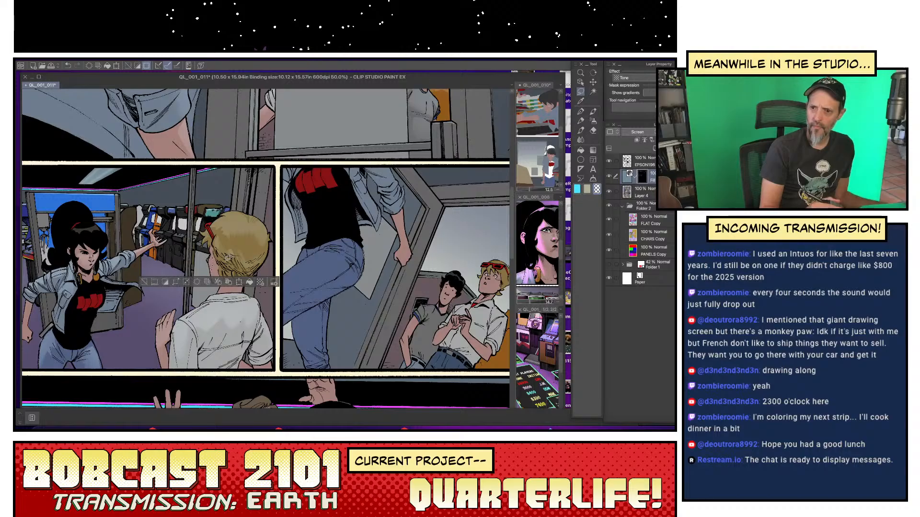
pyautogui.press('b')
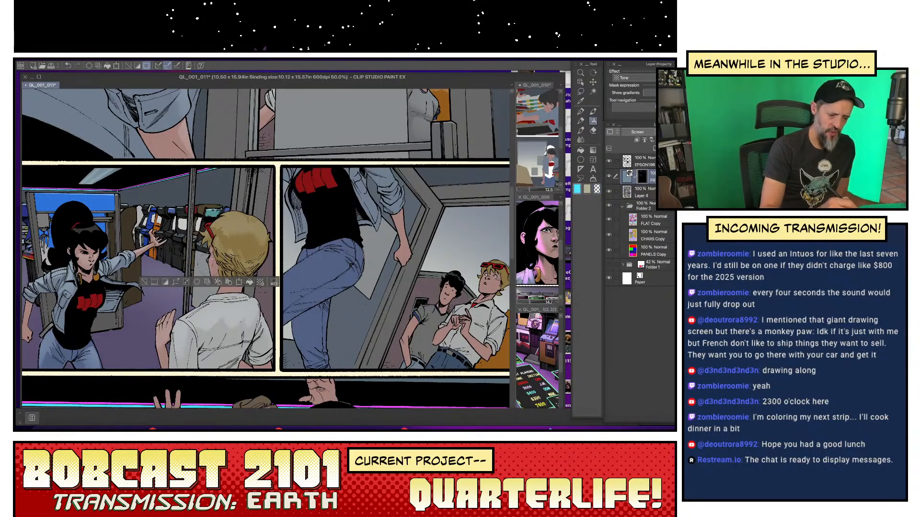
pyautogui.click(144, 282)
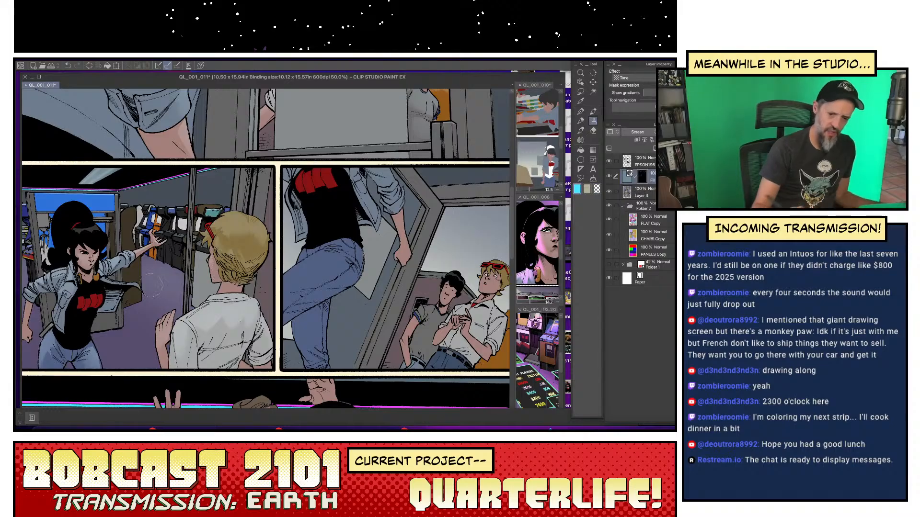
pyautogui.click(580, 139)
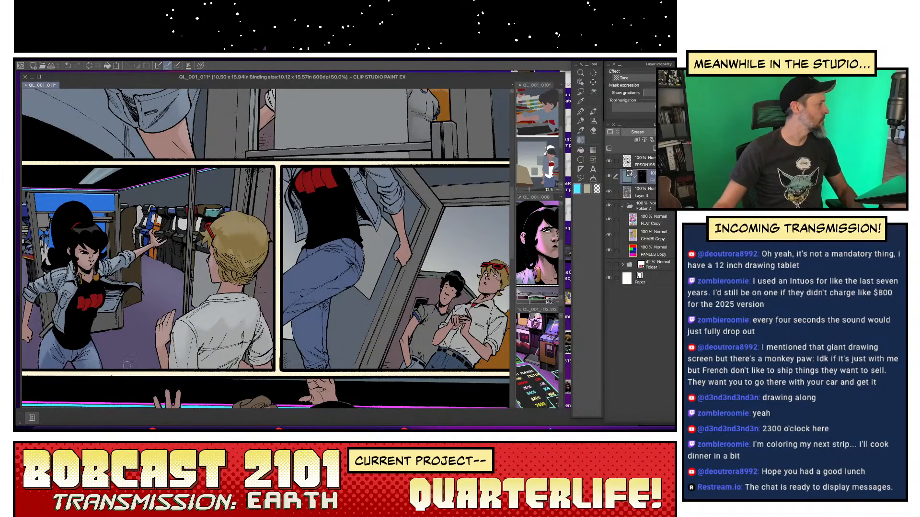
# - Switch to Safari, position its window over the artwork and open wacom.com
pyautogui.press('Tab')
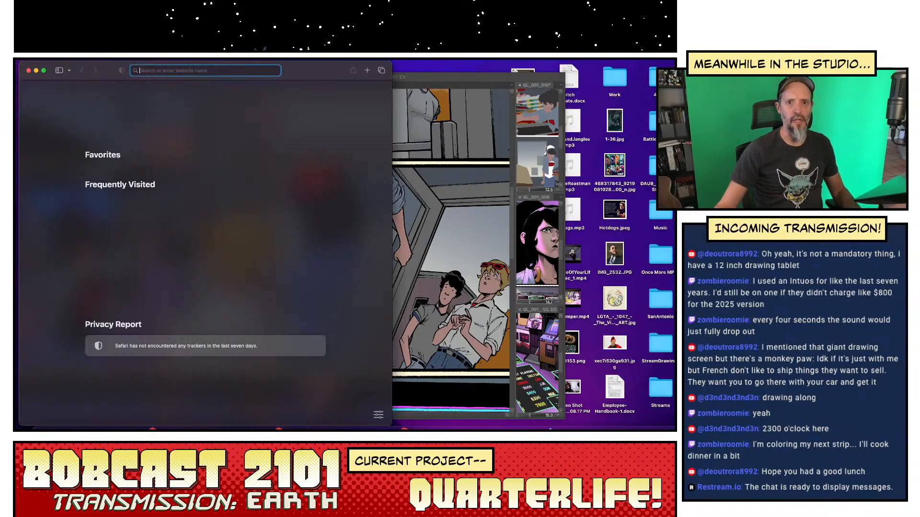
pyautogui.moveTo(315, 62); pyautogui.dragTo(667, 60)
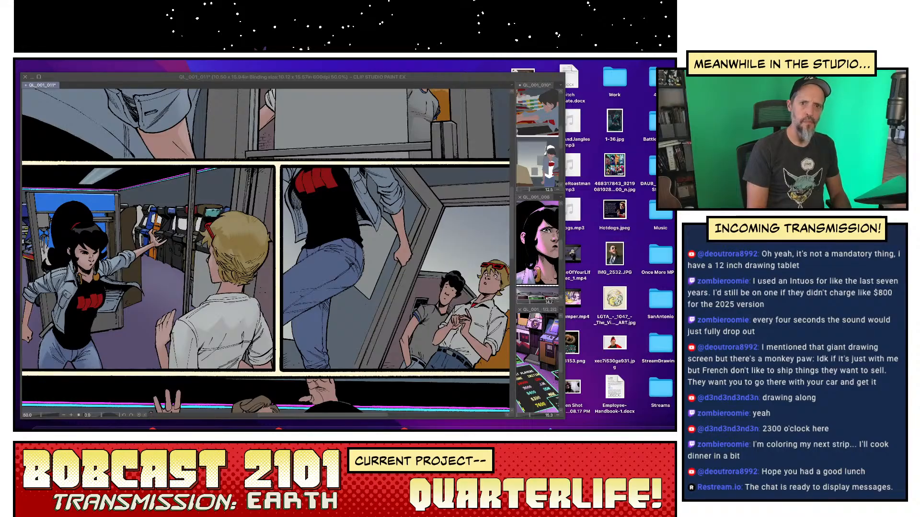
pyautogui.moveTo(542, 60); pyautogui.dragTo(455, 82)
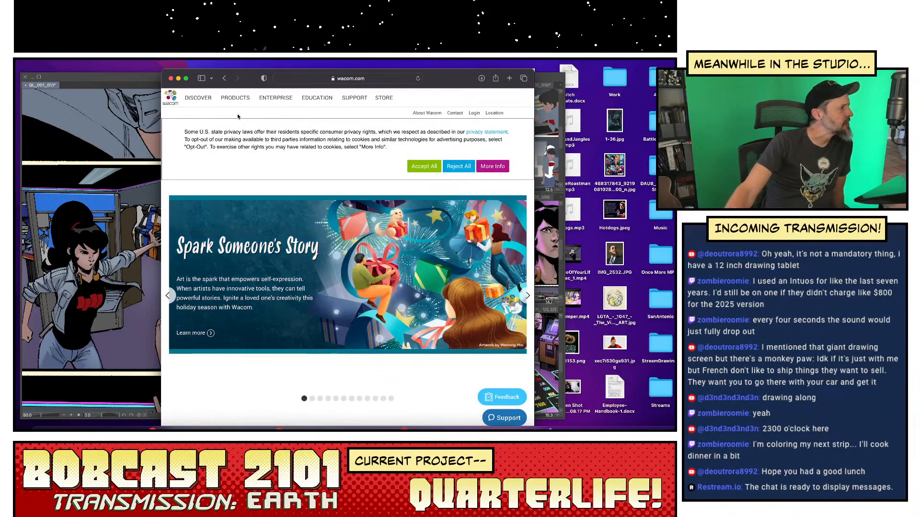
# - Widen the browser window and reject all cookies on the Wacom site
pyautogui.click(236, 97)
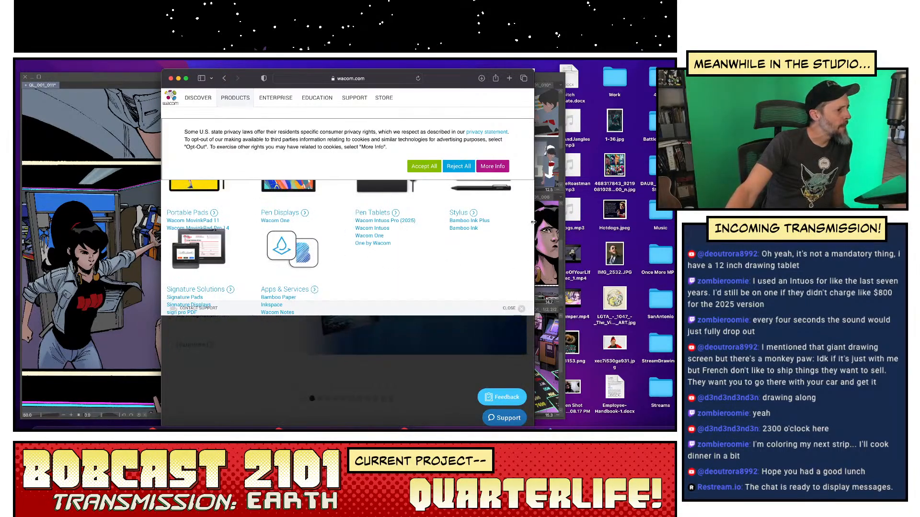
pyautogui.moveTo(533, 222); pyautogui.dragTo(605, 223)
pyautogui.click(530, 167)
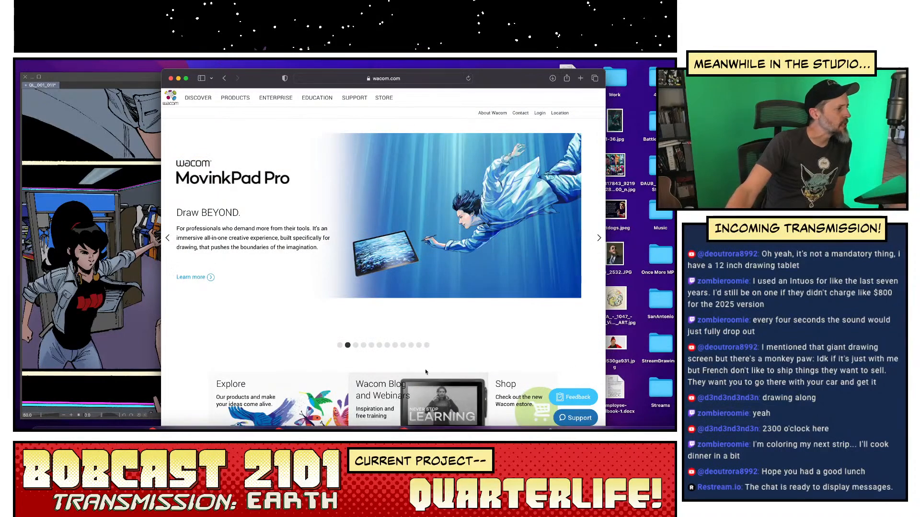
# - Look over the Wacom home page and product categories, and open the Pen Tablets page
pyautogui.scroll(-3, 426, 372)
pyautogui.scroll(3, 386, 323)
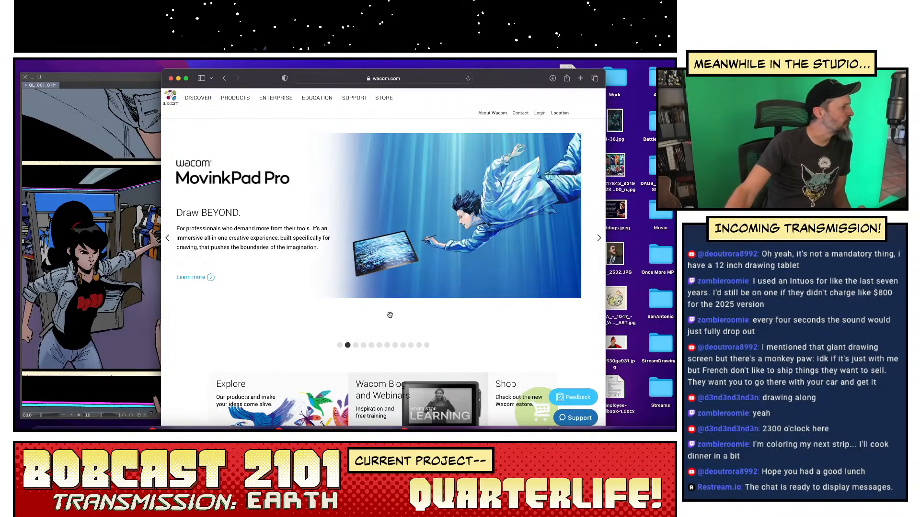
pyautogui.scroll(-5, 384, 309)
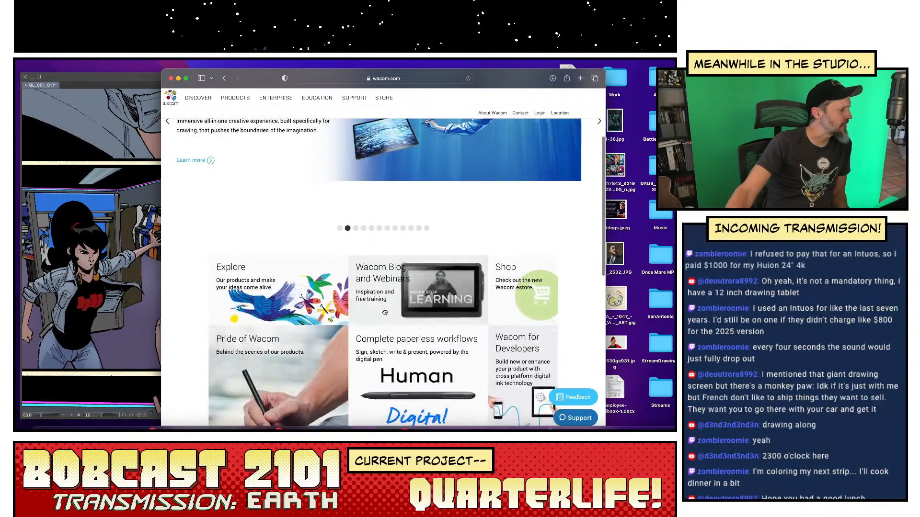
pyautogui.scroll(5, 384, 311)
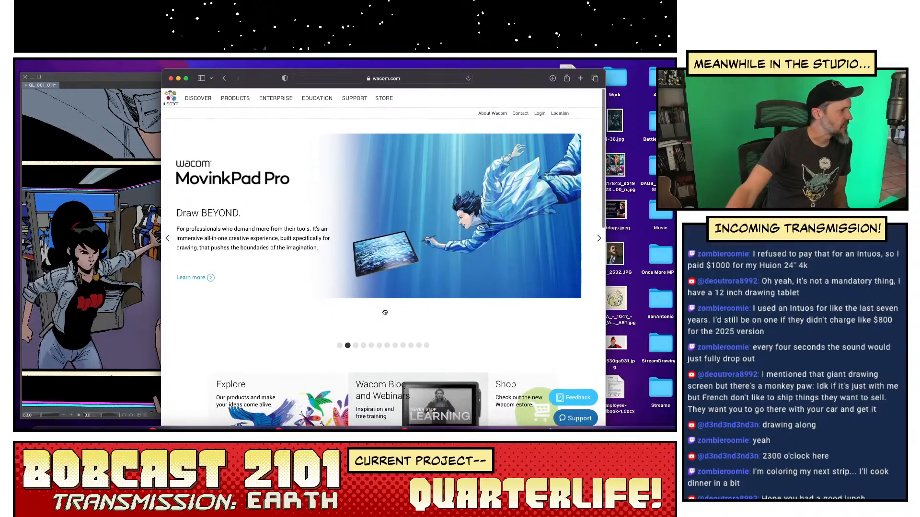
pyautogui.click(242, 102)
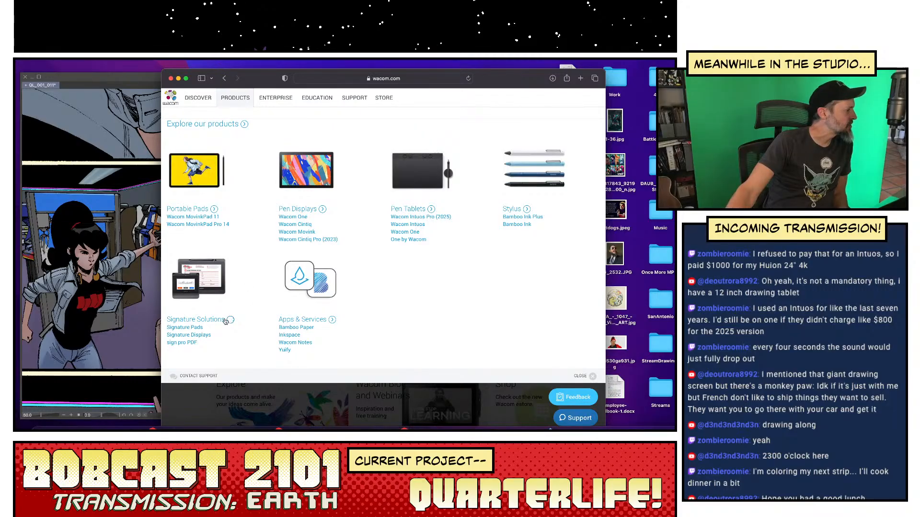
pyautogui.click(198, 328)
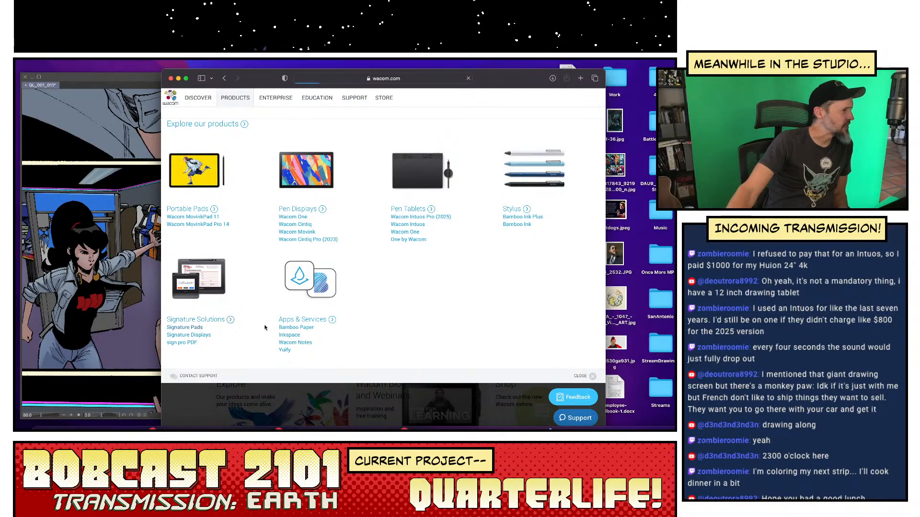
pyautogui.click(235, 99)
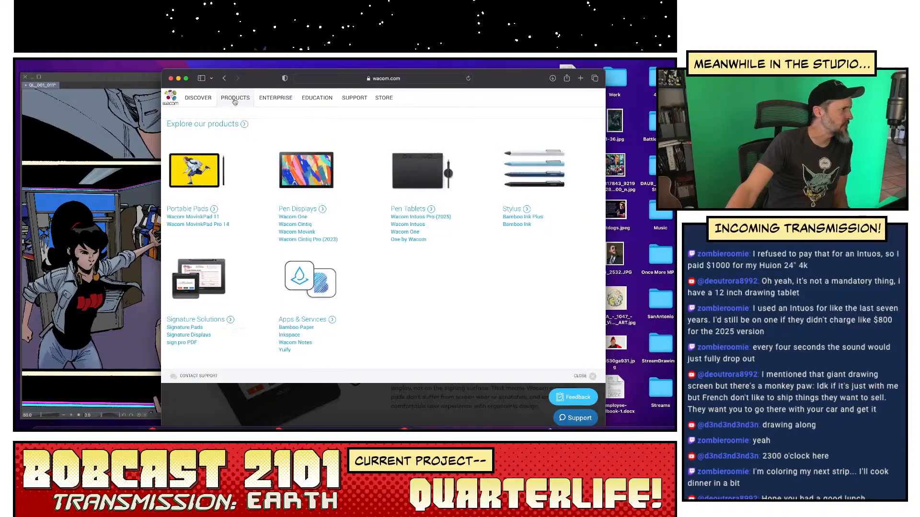
pyautogui.click(414, 210)
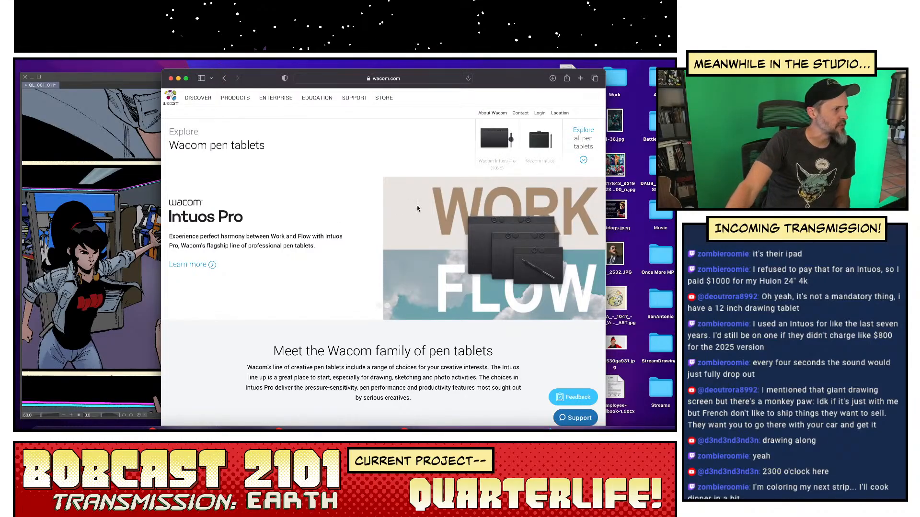
# - Open the Wacom Intuos Pro product page and read through its overview of pen, dials, Bluetooth connection and comfort features
pyautogui.click(496, 167)
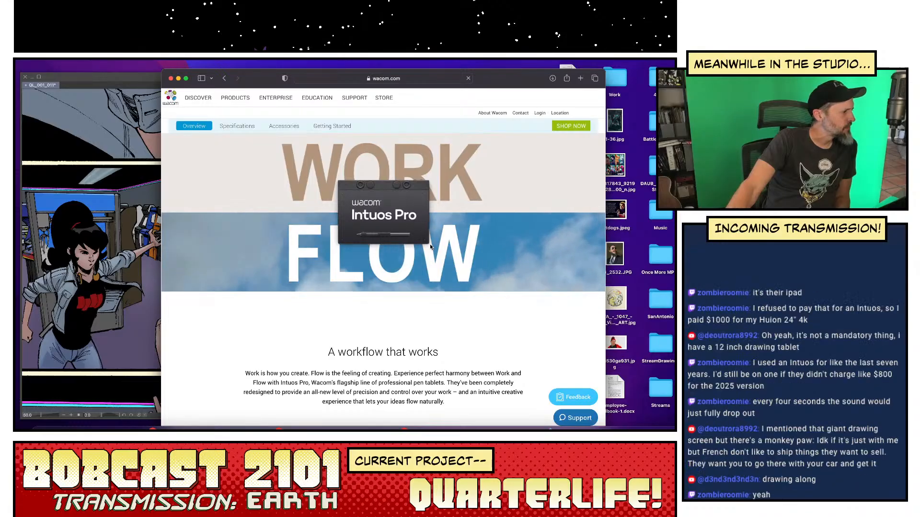
pyautogui.scroll(-2, 430, 245)
pyautogui.scroll(-5, 431, 247)
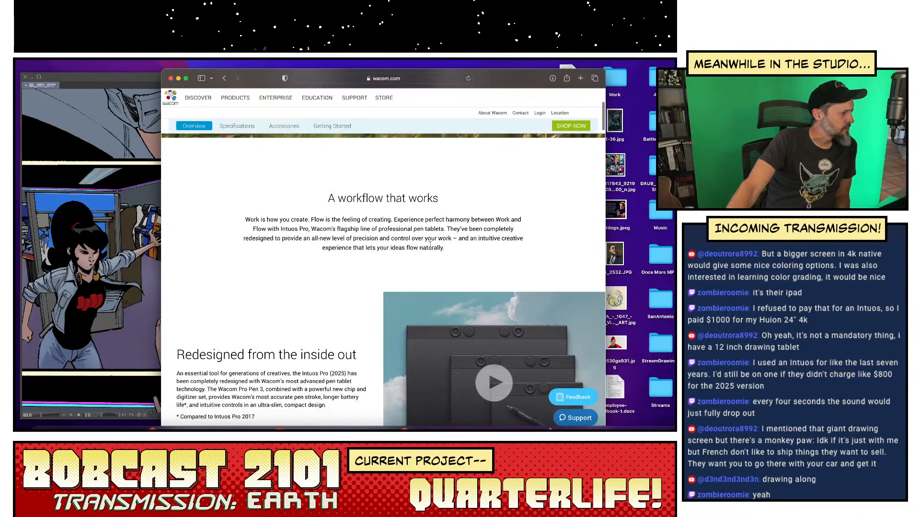
pyautogui.scroll(-10, 430, 246)
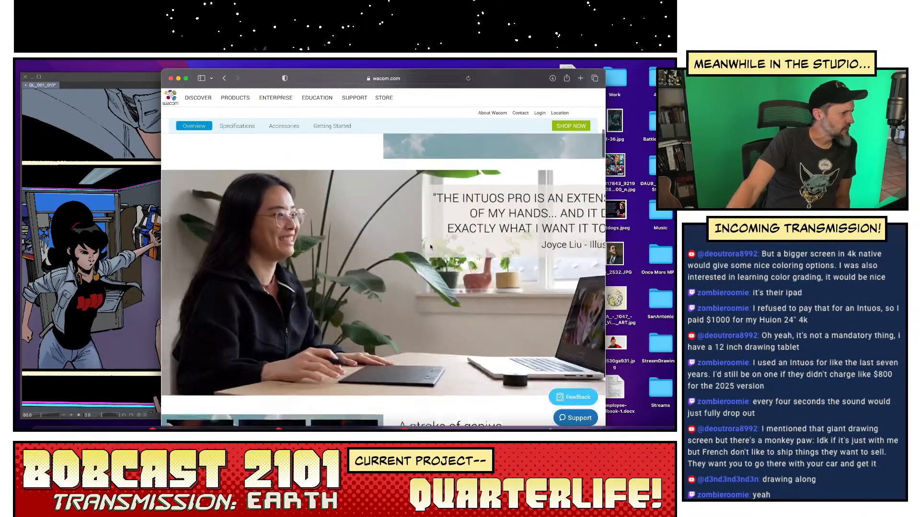
pyautogui.scroll(-10, 429, 246)
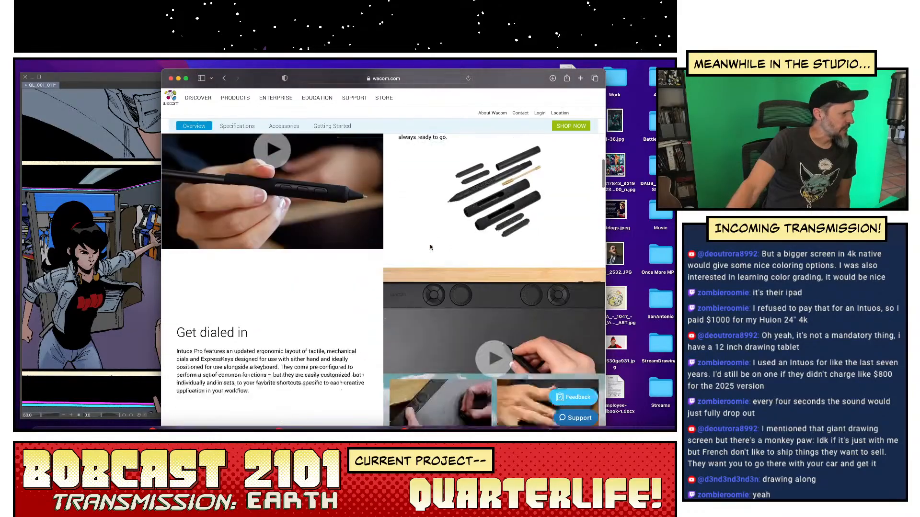
pyautogui.scroll(-10, 430, 243)
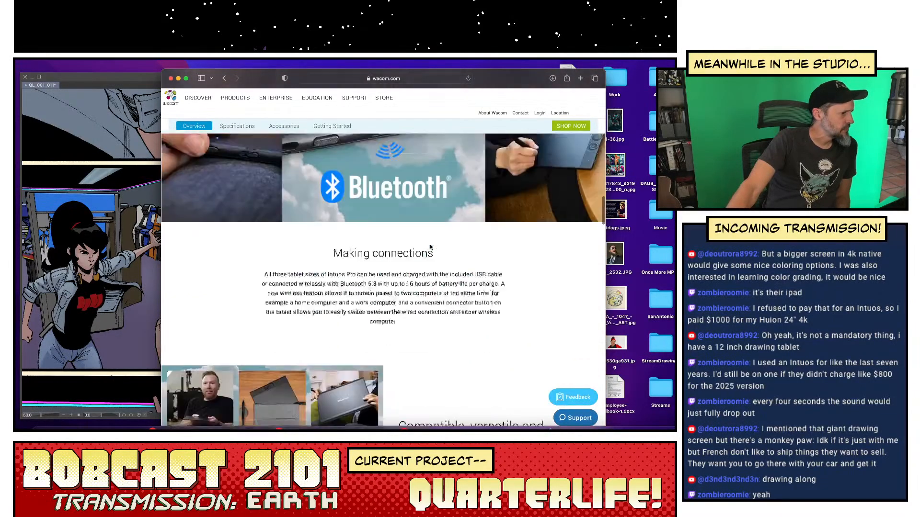
pyautogui.scroll(5, 430, 244)
pyautogui.scroll(-6, 431, 254)
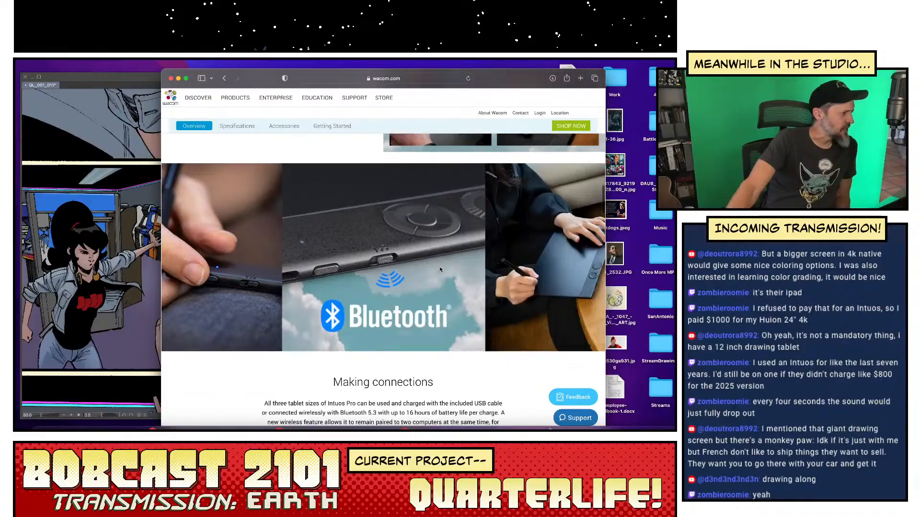
pyautogui.scroll(-3, 440, 267)
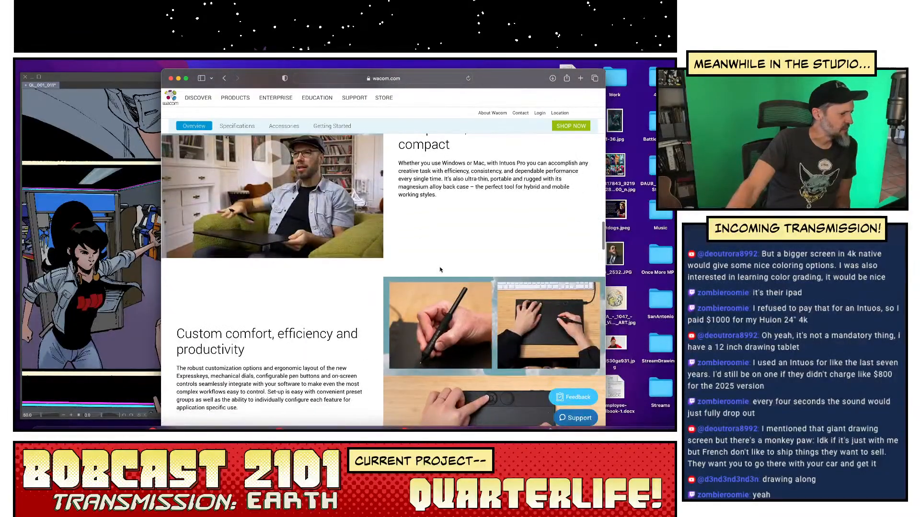
pyautogui.scroll(-3, 439, 267)
# - Check the Intuos Pro 2025 models and prices in the Wacom store, view the Intuos Pro Medium page, and close the browser window
pyautogui.click(572, 126)
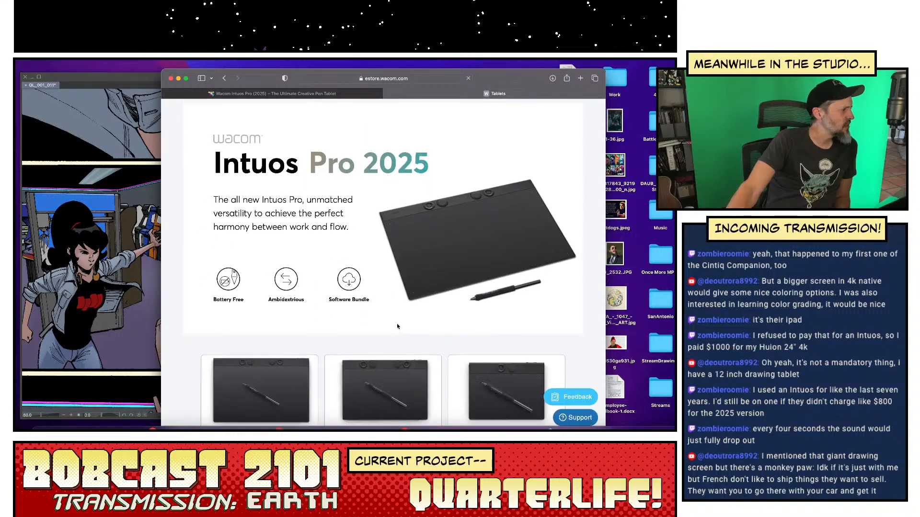
pyautogui.scroll(-2, 384, 322)
pyautogui.scroll(-3, 384, 322)
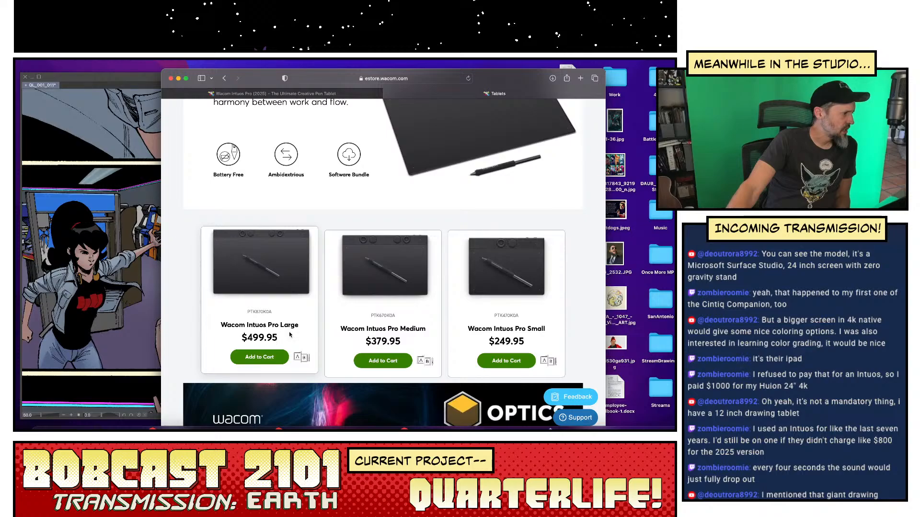
pyautogui.click(398, 275)
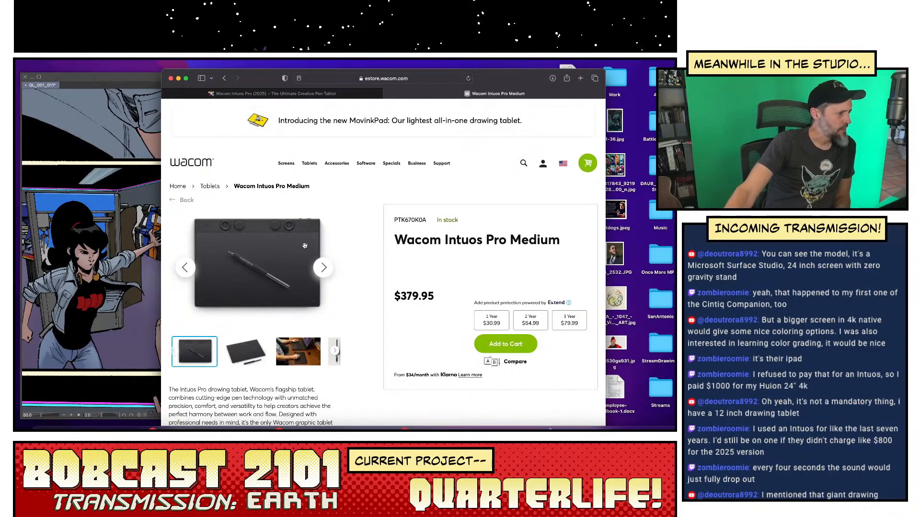
pyautogui.click(171, 79)
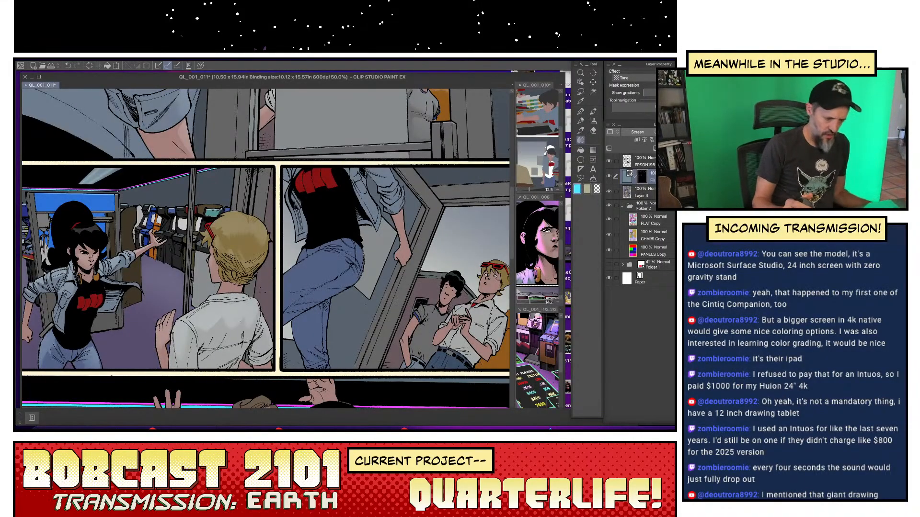
# - Lasso the narrow door post between the clothing racks and the blond character, and airbrush lighting onto it
pyautogui.moveTo(383, 293); pyautogui.dragTo(347, 328)
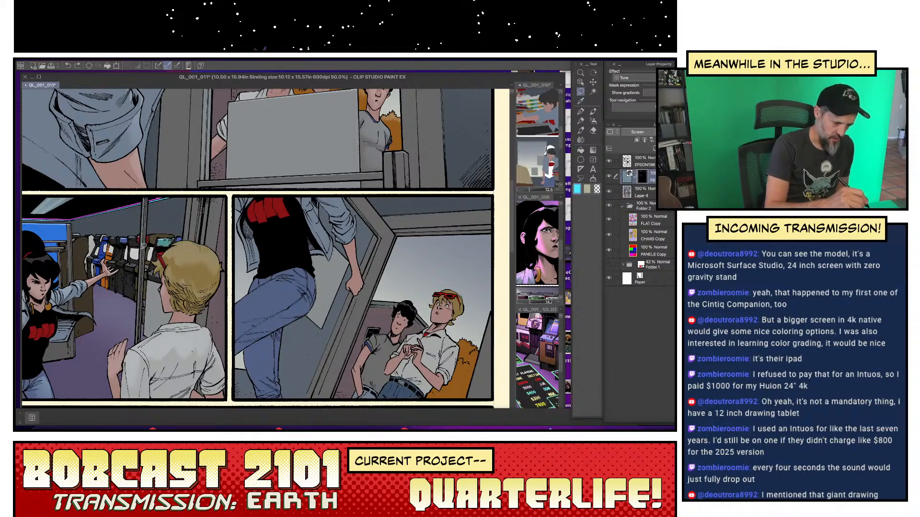
pyautogui.moveTo(144, 246); pyautogui.dragTo(138, 328)
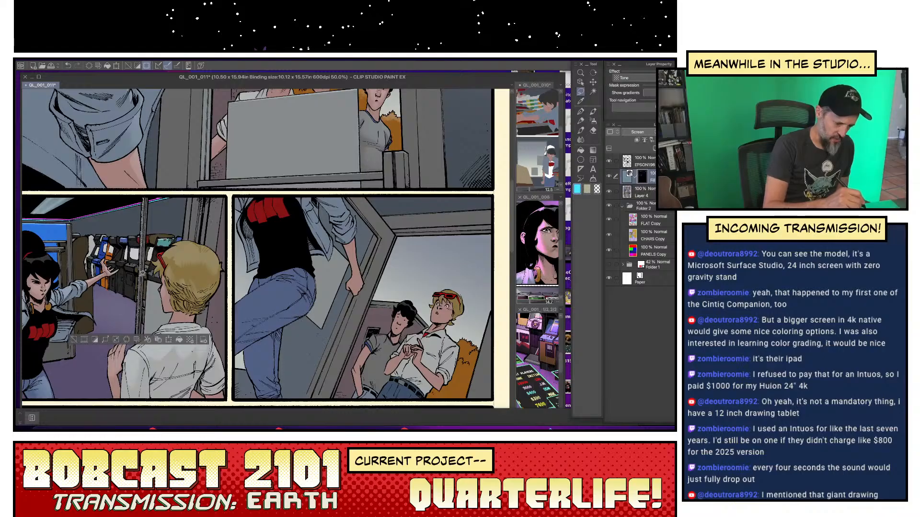
pyautogui.moveTo(138, 316); pyautogui.dragTo(141, 327)
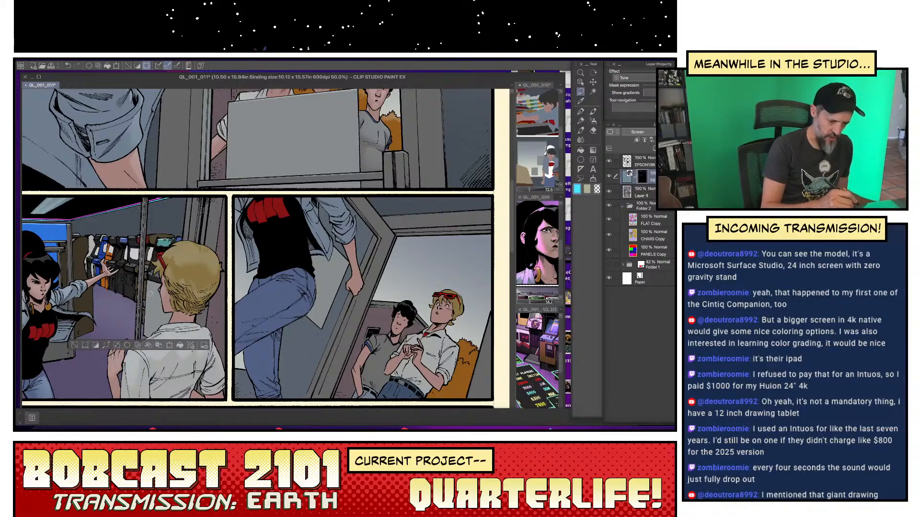
pyautogui.moveTo(150, 294); pyautogui.dragTo(146, 196)
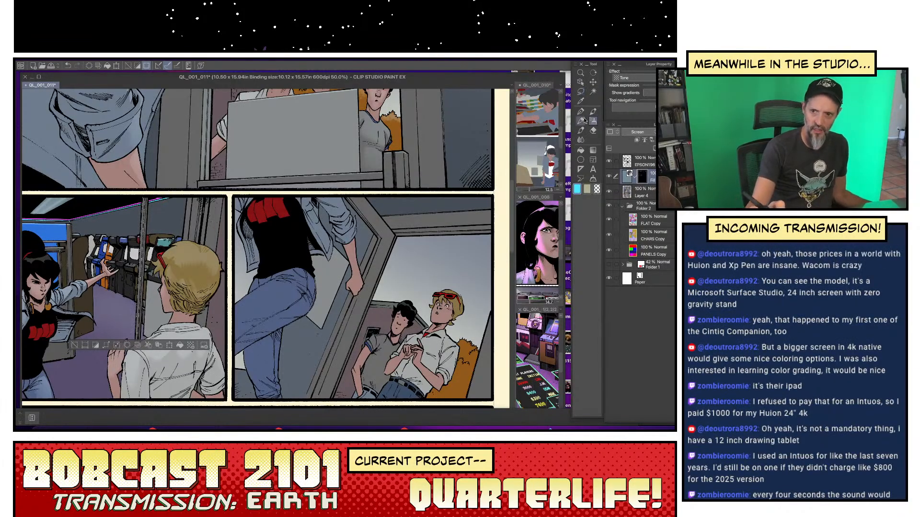
pyautogui.press('b')
# - Extend the lasso selection to the door frame above the blond character's head, airbrush its lighting and clear the selection
pyautogui.press('m')
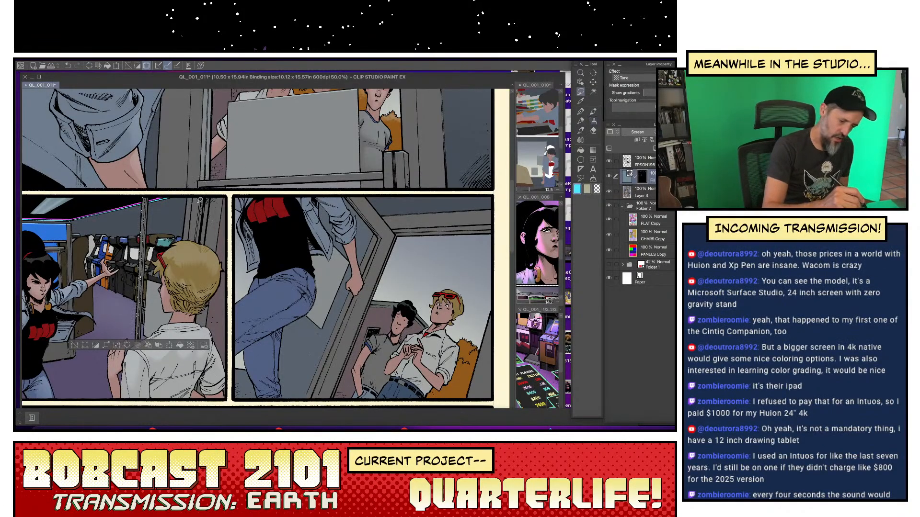
pyautogui.moveTo(186, 229)
pyautogui.mouseDown()
pyautogui.moveTo(187, 239)
pyautogui.moveTo(195, 194)
pyautogui.mouseUp()
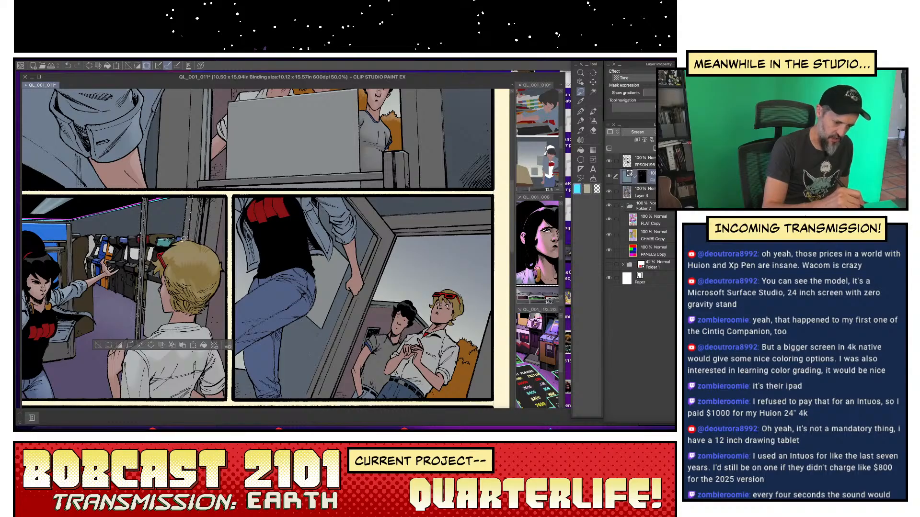
pyautogui.press('b')
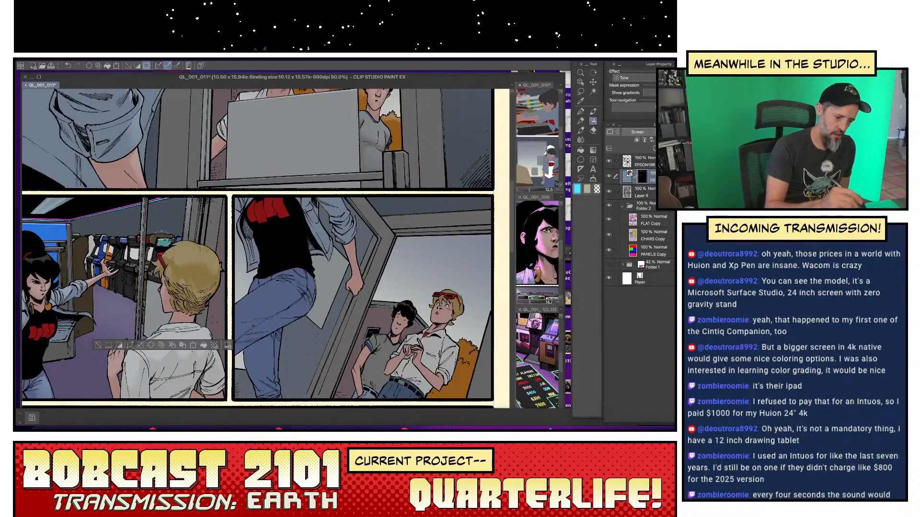
pyautogui.hotkey('ctrl', 'd')
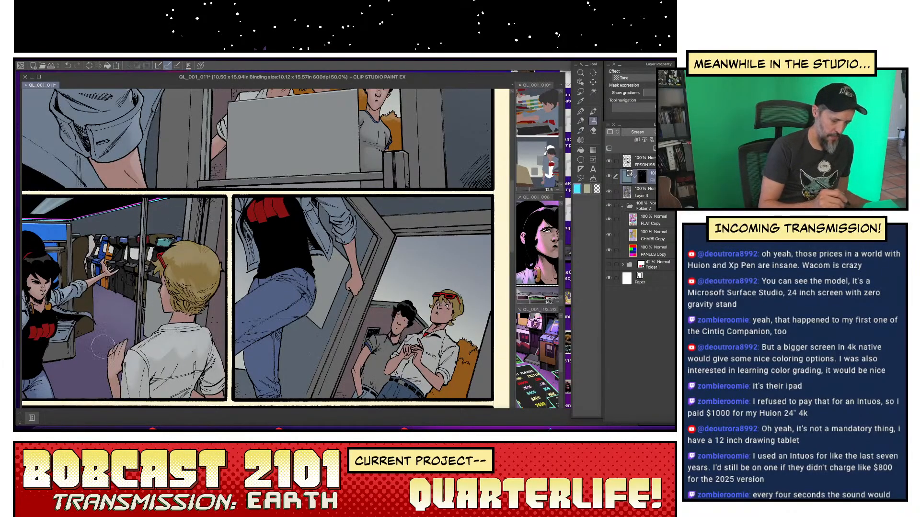
# - Lasso the lower part of the door post beside the blond character's raised hand, airbrush it and clear the selection
pyautogui.press('m')
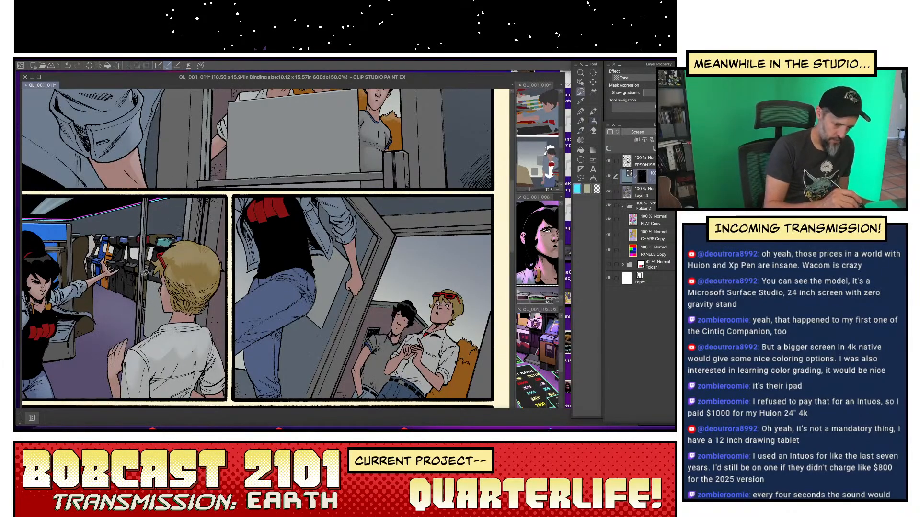
pyautogui.moveTo(143, 339); pyautogui.dragTo(139, 341)
pyautogui.click(594, 123)
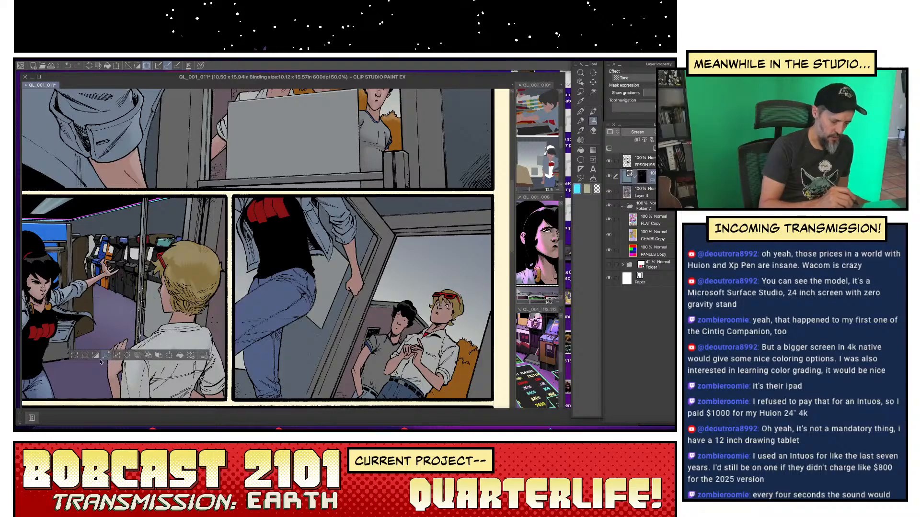
pyautogui.click(74, 355)
# - Lasso the door frame strip behind the blond character from the panel's upper edge to the shoulder, airbrush its lighting and clear the selection
pyautogui.moveTo(233, 362); pyautogui.dragTo(223, 365)
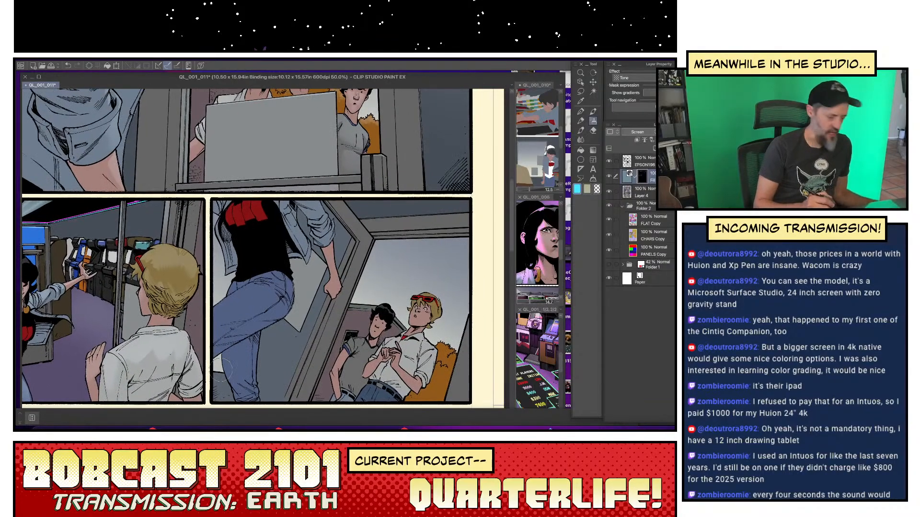
pyautogui.press('m')
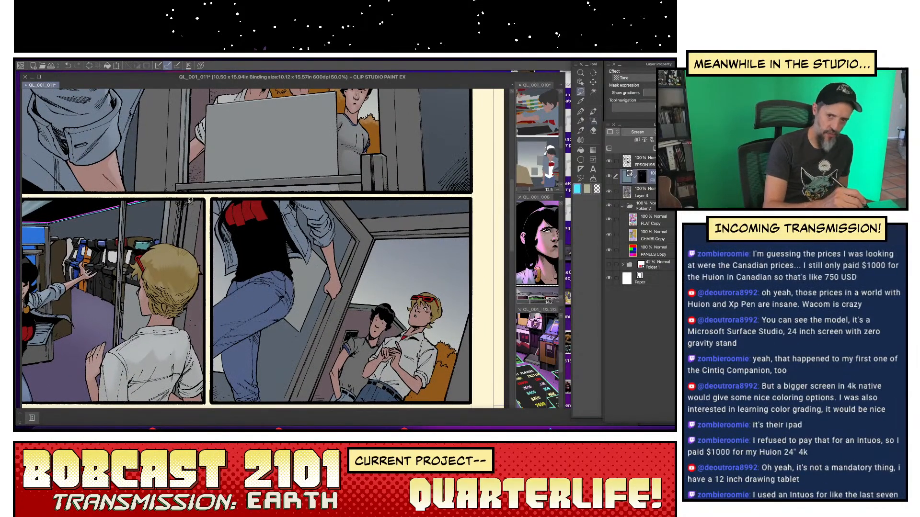
pyautogui.moveTo(189, 201); pyautogui.dragTo(190, 208)
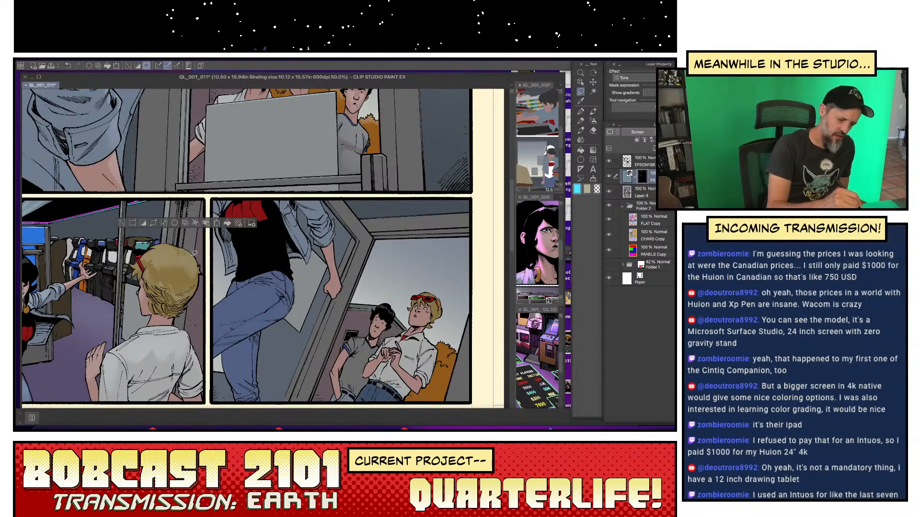
pyautogui.moveTo(202, 197); pyautogui.dragTo(196, 210)
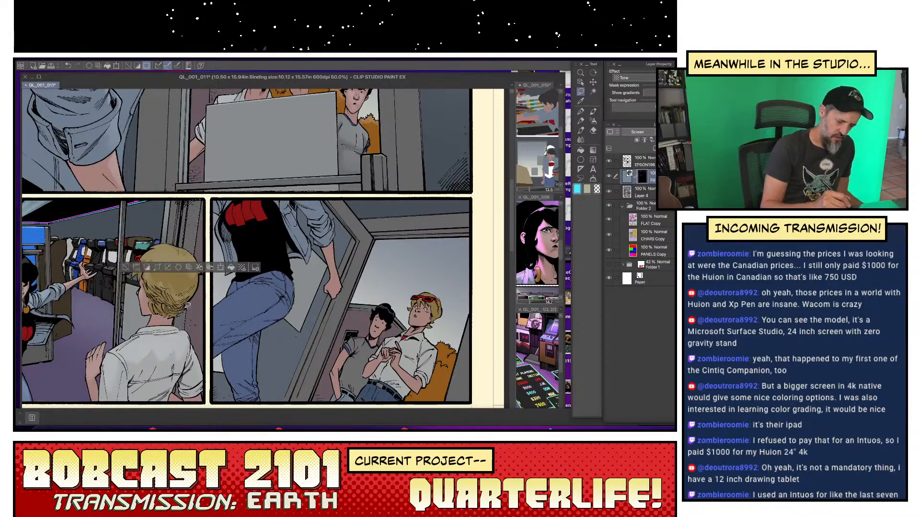
pyautogui.moveTo(187, 305); pyautogui.dragTo(189, 305)
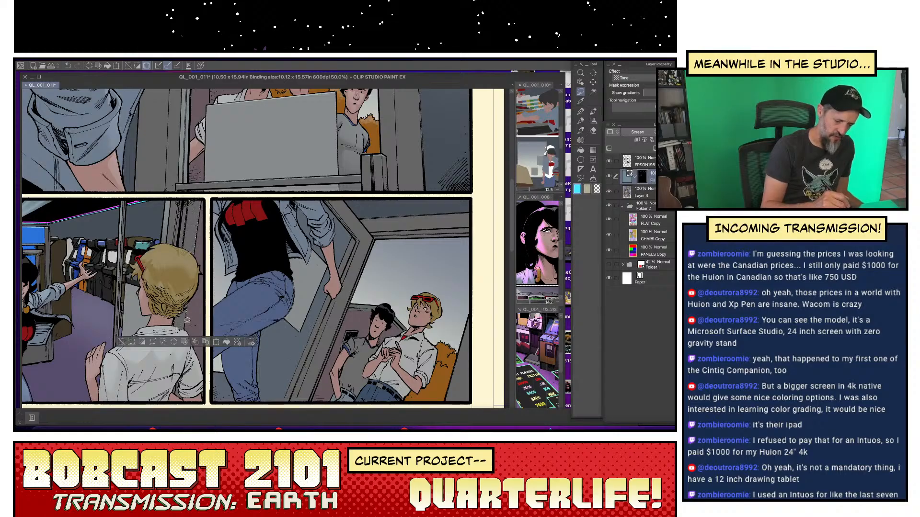
pyautogui.click(593, 122)
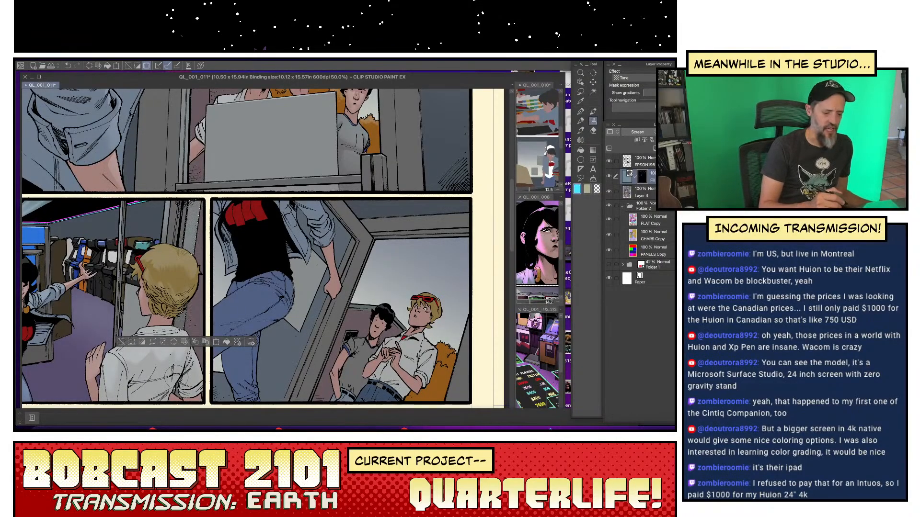
pyautogui.click(121, 342)
# - Auto-select the flat color area behind the blond character on the FLAT Copy layer
pyautogui.moveTo(231, 342); pyautogui.dragTo(216, 331)
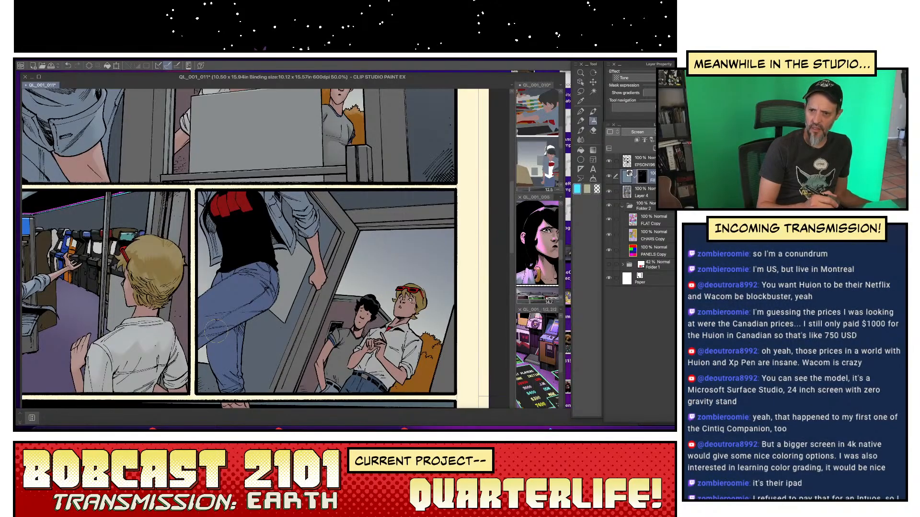
pyautogui.click(652, 220)
pyautogui.press('w')
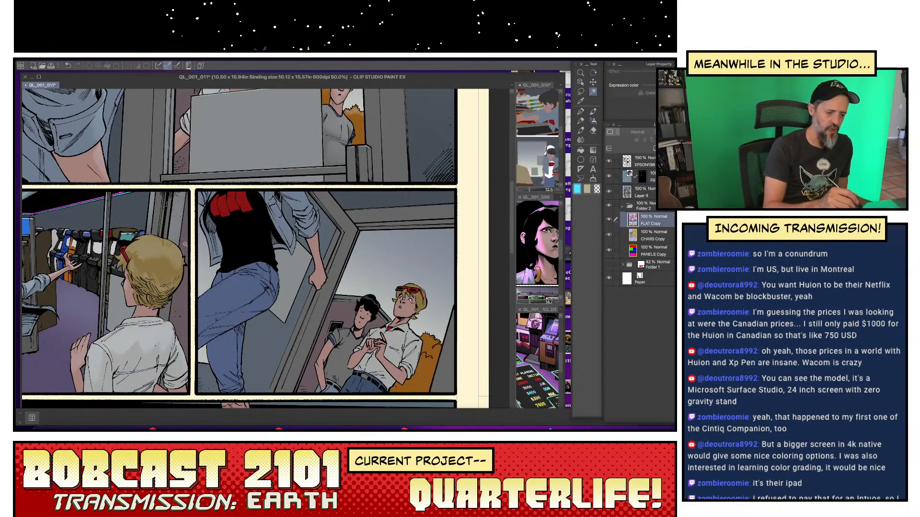
pyautogui.click(185, 255)
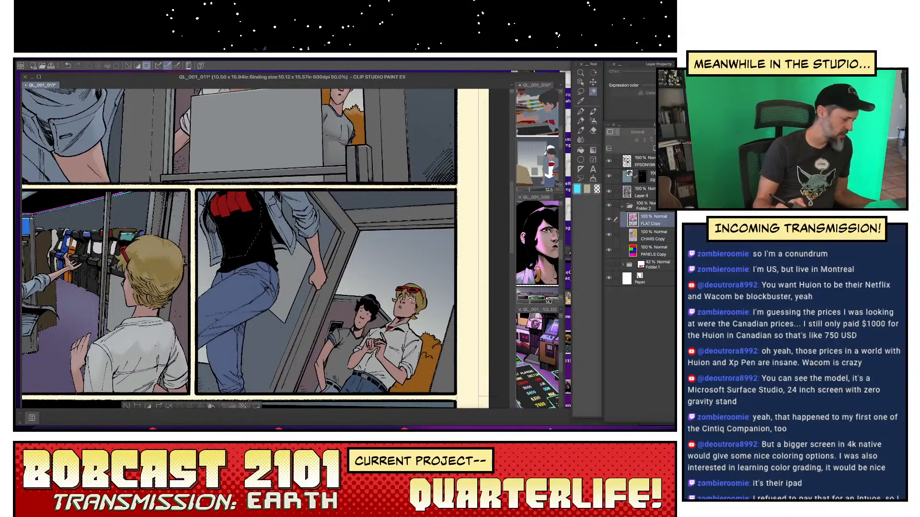
pyautogui.press('m')
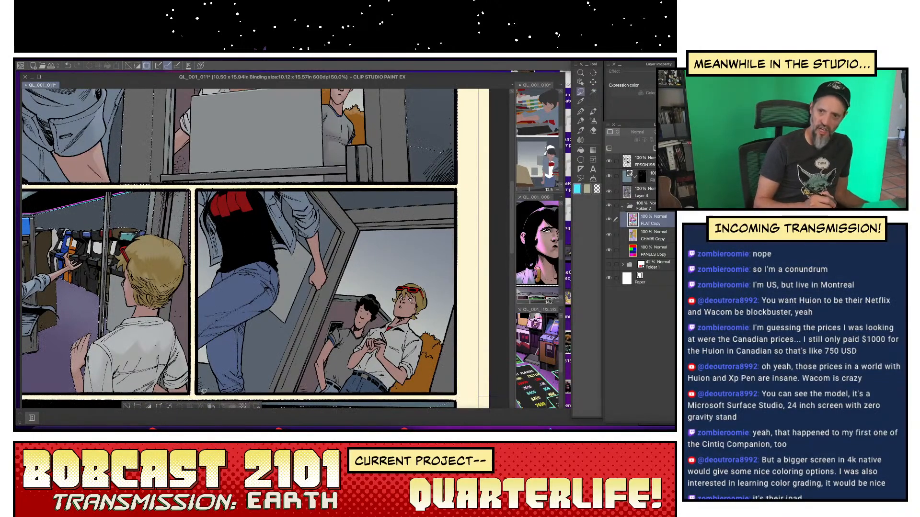
# - Try airbrushing lighting within the selection on the Screen layer's mask, and undo the stroke
pyautogui.press('b')
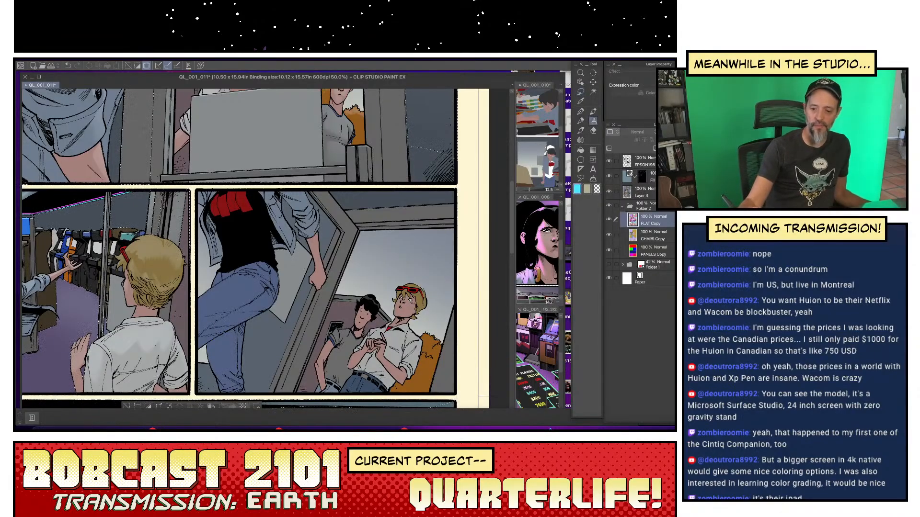
pyautogui.click(642, 176)
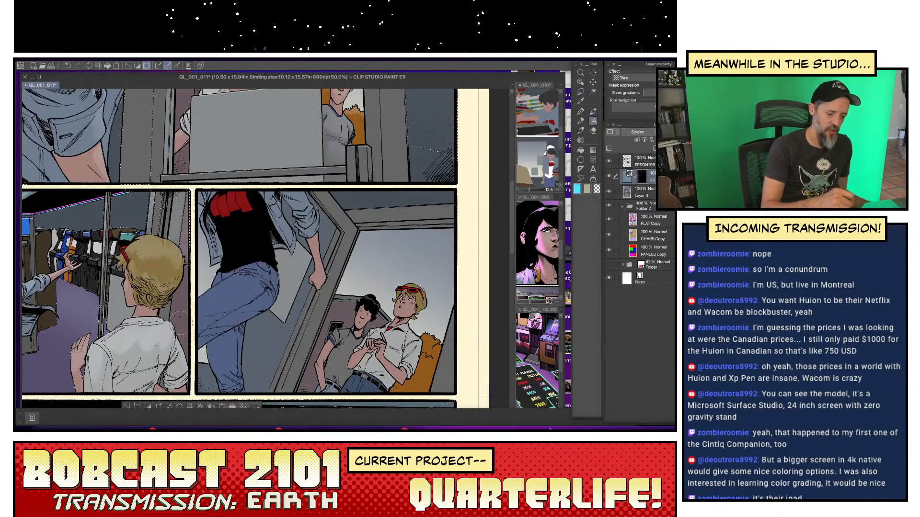
pyautogui.hotkey('ctrl', 'z')
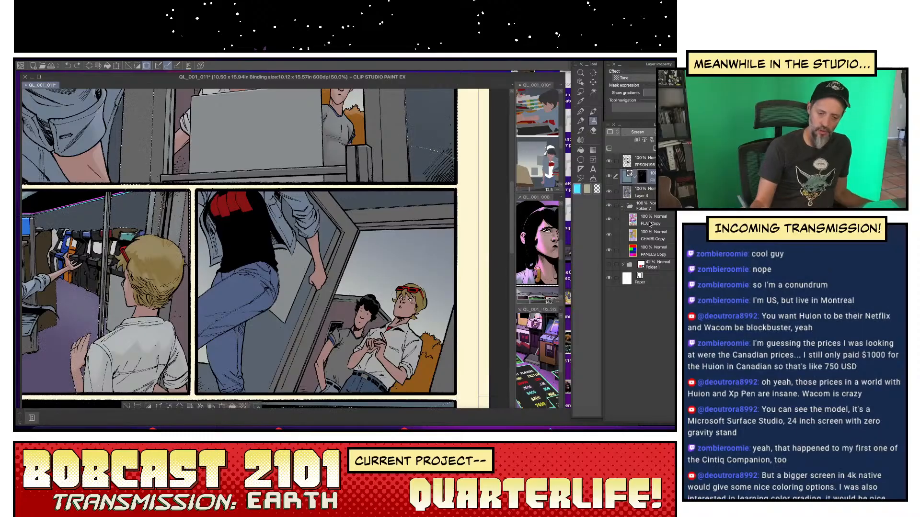
# - Auto-select the wall area behind the blond character on the FLAT Copy layer, airbrush its lighting on the Screen layer's mask and clear the selection
pyautogui.click(651, 220)
pyautogui.press('w')
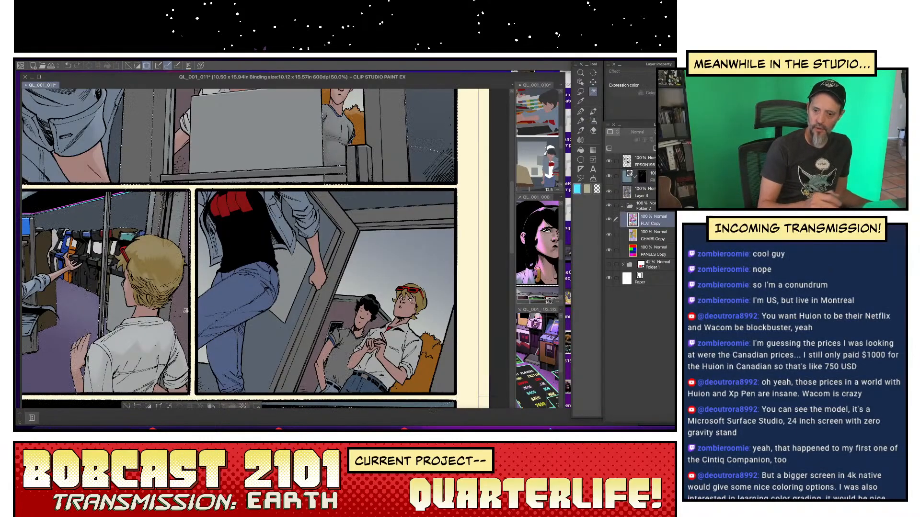
pyautogui.click(642, 176)
pyautogui.click(581, 112)
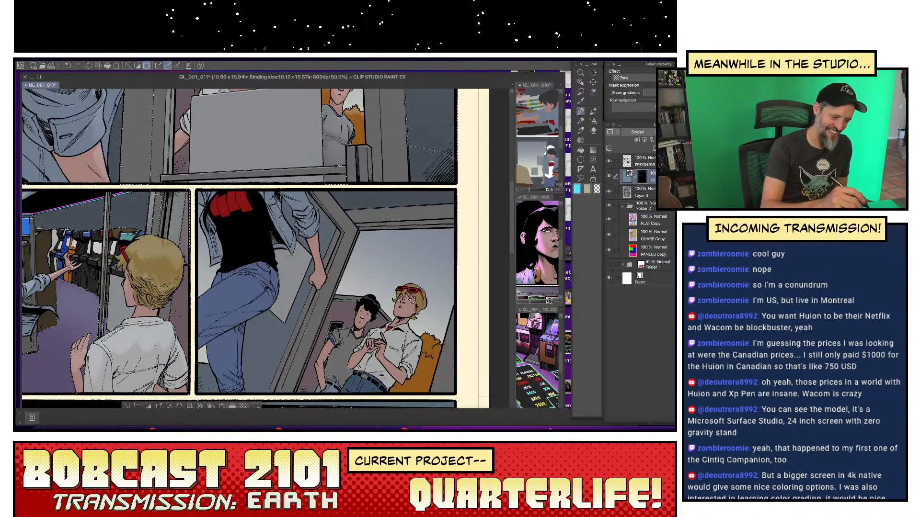
pyautogui.click(593, 121)
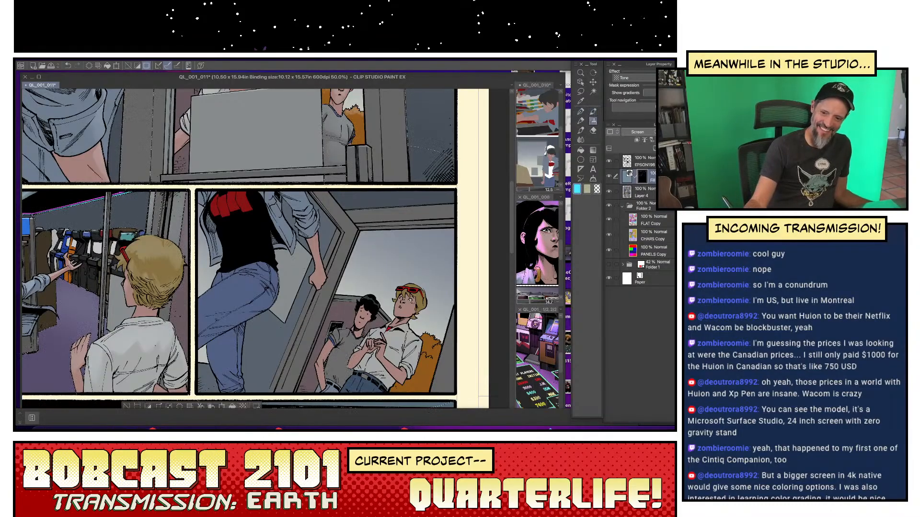
pyautogui.moveTo(186, 253)
pyautogui.mouseDown()
pyautogui.moveTo(181, 333)
pyautogui.moveTo(185, 283)
pyautogui.mouseUp()
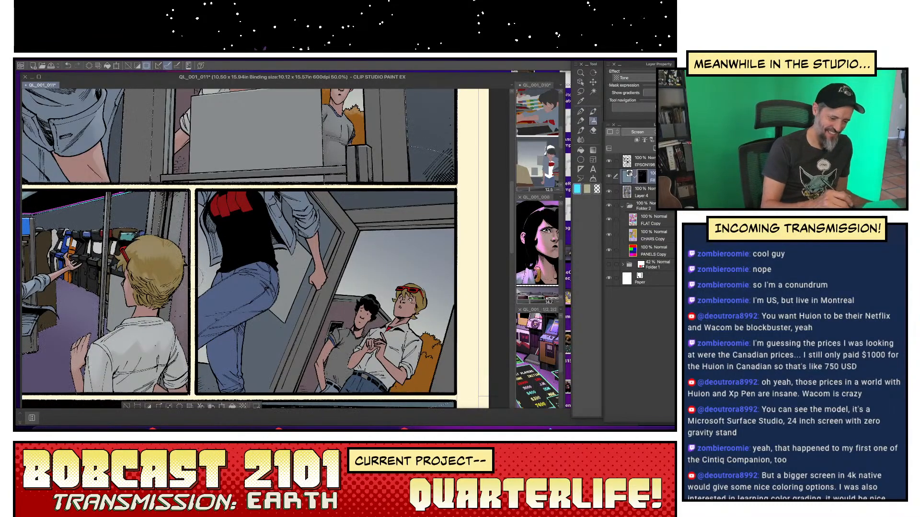
pyautogui.press('c')
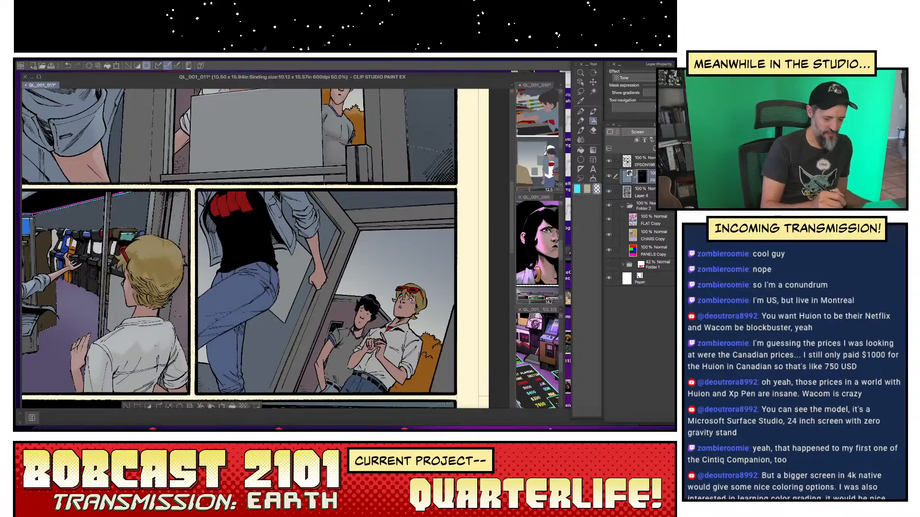
pyautogui.moveTo(326, 305); pyautogui.dragTo(284, 301)
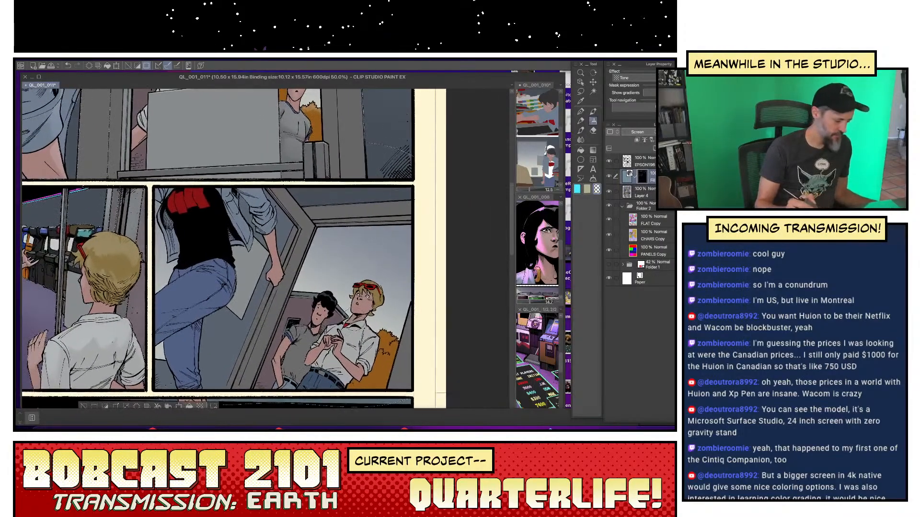
pyautogui.click(581, 91)
pyautogui.click(580, 111)
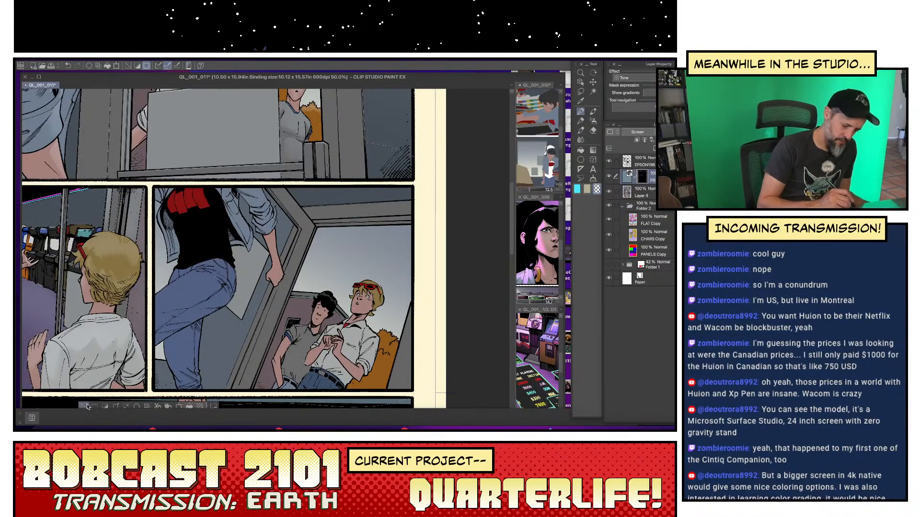
pyautogui.hotkey('ctrl', 'd')
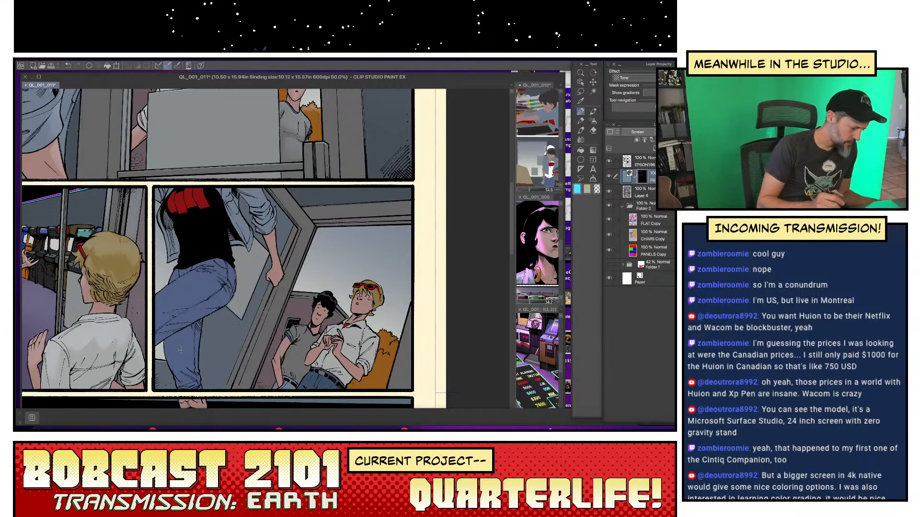
# - Lasso highlight shapes on the standing character's jeans from thigh to lower leg, plus one on the denim sleeve of the reaching arm
pyautogui.press('m')
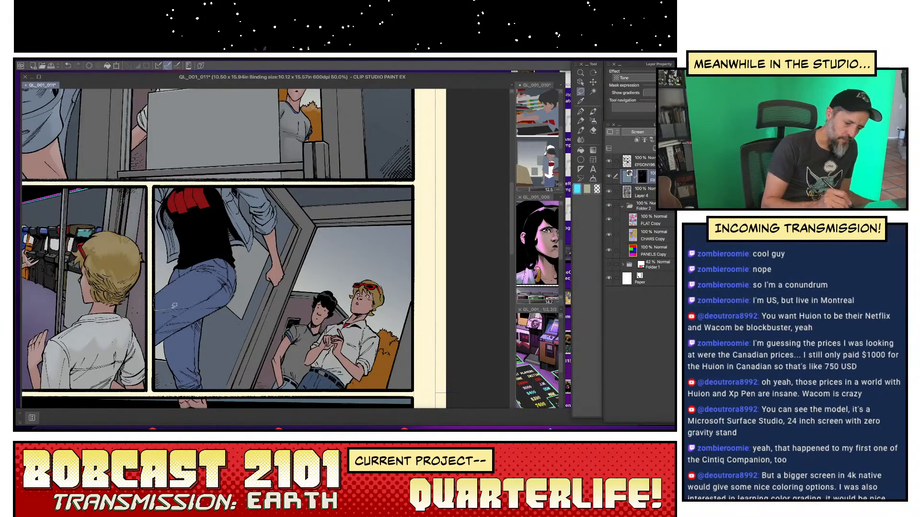
pyautogui.moveTo(174, 305)
pyautogui.mouseDown()
pyautogui.moveTo(205, 267)
pyautogui.moveTo(189, 271)
pyautogui.moveTo(174, 303)
pyautogui.mouseUp()
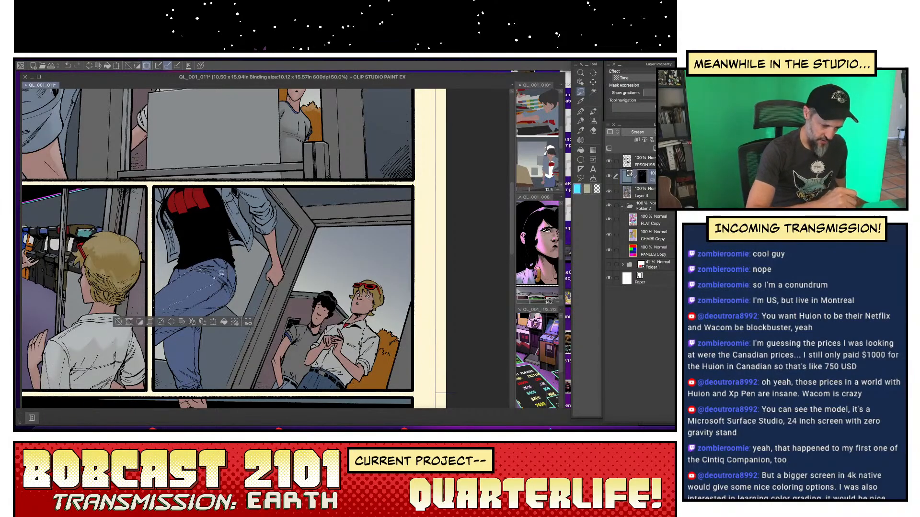
pyautogui.moveTo(210, 269)
pyautogui.mouseDown()
pyautogui.moveTo(221, 270)
pyautogui.moveTo(224, 286)
pyautogui.mouseUp()
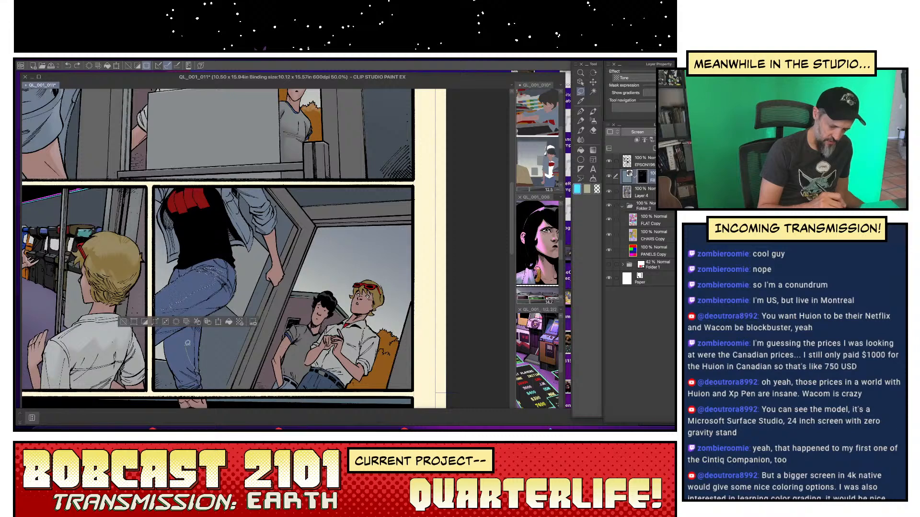
pyautogui.moveTo(206, 315); pyautogui.dragTo(204, 316)
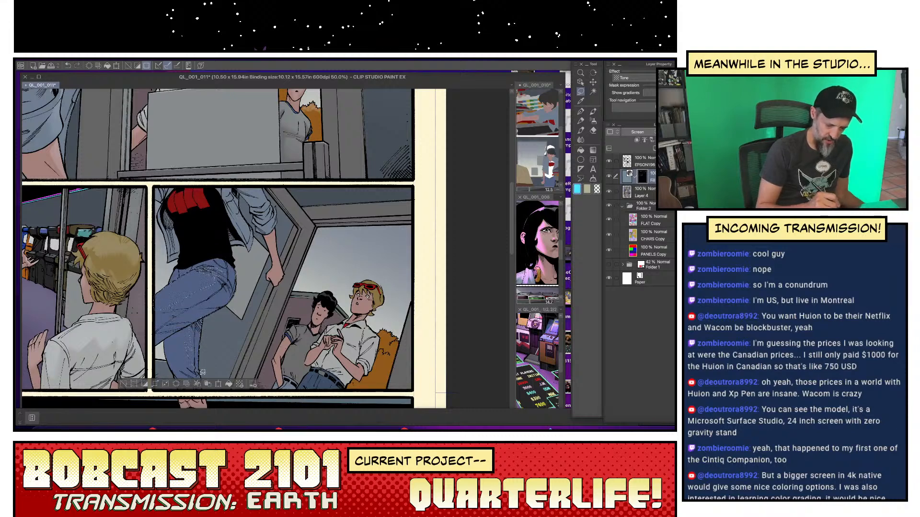
pyautogui.moveTo(202, 372); pyautogui.dragTo(201, 379)
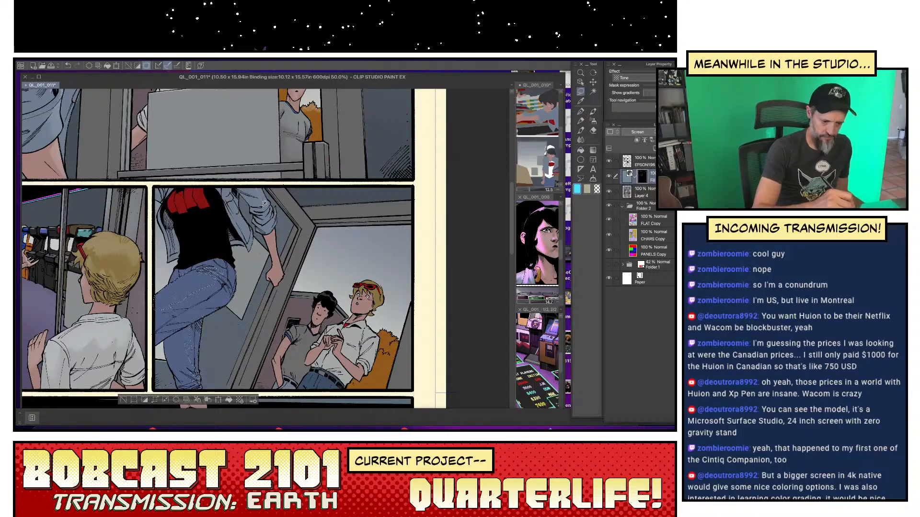
pyautogui.moveTo(270, 205)
pyautogui.mouseDown()
pyautogui.moveTo(261, 192)
pyautogui.moveTo(279, 208)
pyautogui.moveTo(283, 279)
pyautogui.moveTo(279, 234)
pyautogui.moveTo(275, 247)
pyautogui.mouseUp()
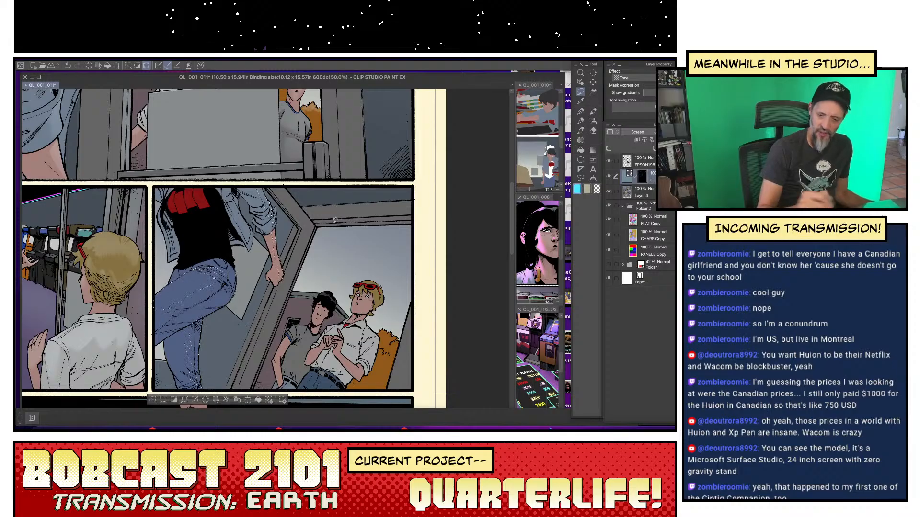
# - Airbrush lighting into the selected shapes on the jeans' thigh and lower leg, and clear the selection
pyautogui.click(592, 111)
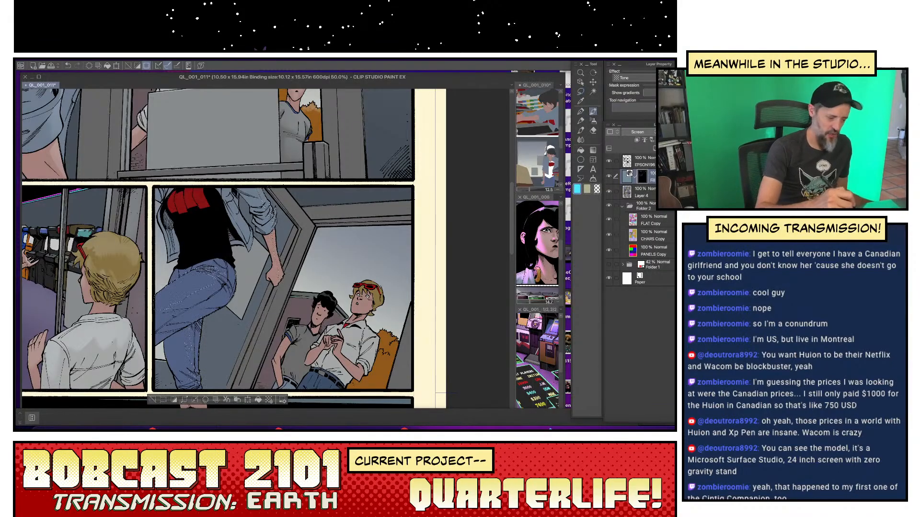
pyautogui.click(593, 121)
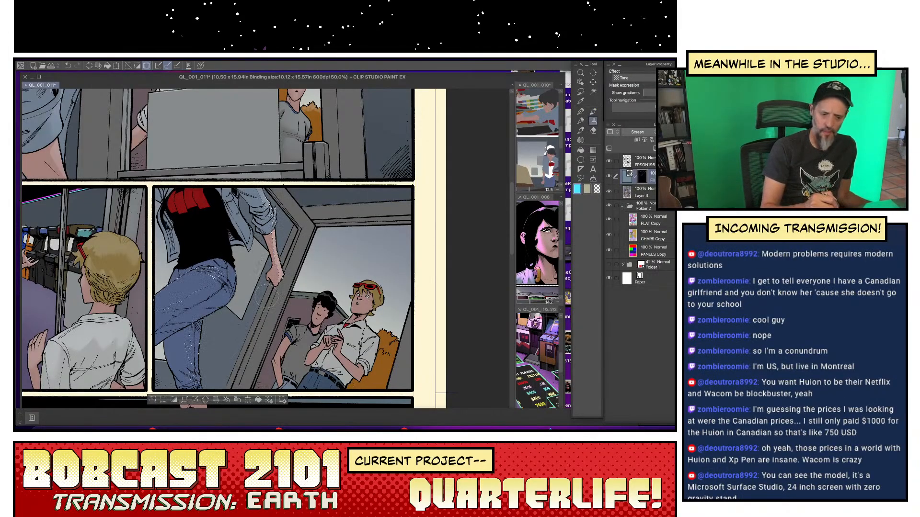
pyautogui.moveTo(154, 307); pyautogui.dragTo(206, 287)
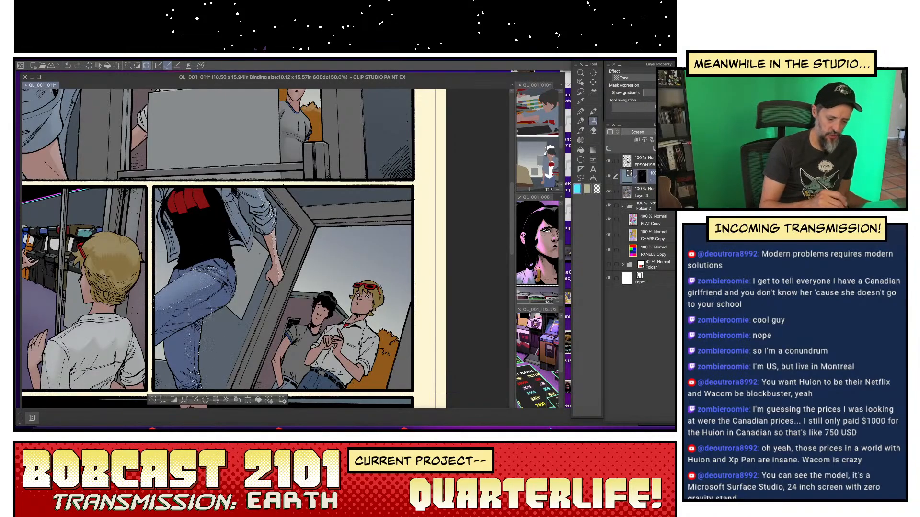
pyautogui.moveTo(189, 326); pyautogui.dragTo(196, 342)
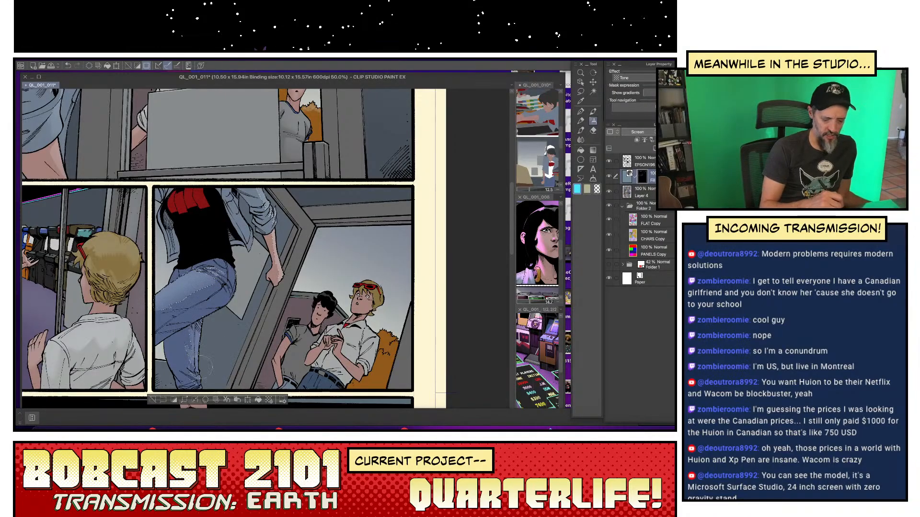
pyautogui.click(154, 401)
# - Lasso the back edge of the raised thigh on the standing character's jeans, airbrush its lighting and clear the selection
pyautogui.click(581, 139)
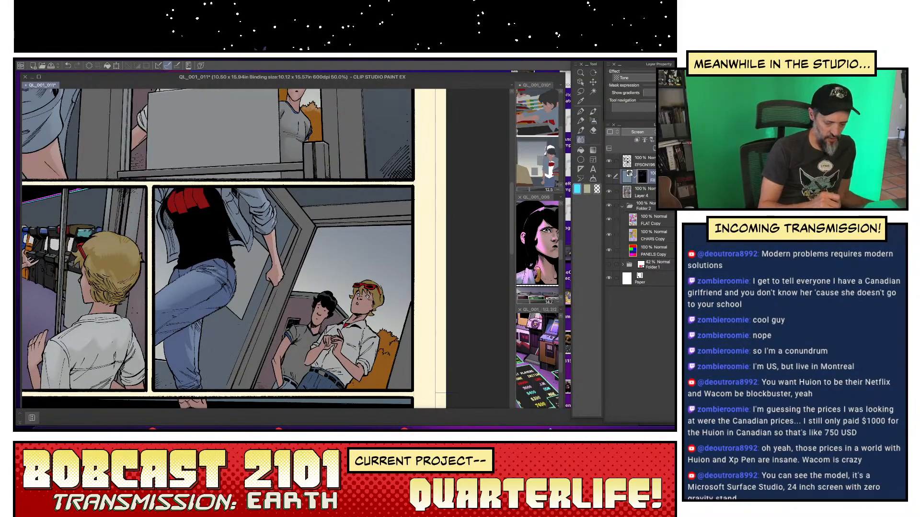
pyautogui.press('m')
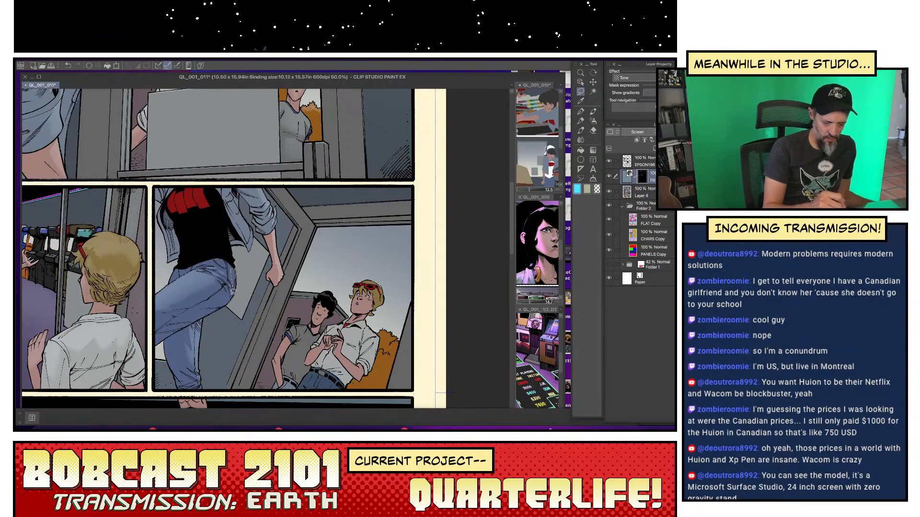
pyautogui.moveTo(237, 287); pyautogui.dragTo(235, 283)
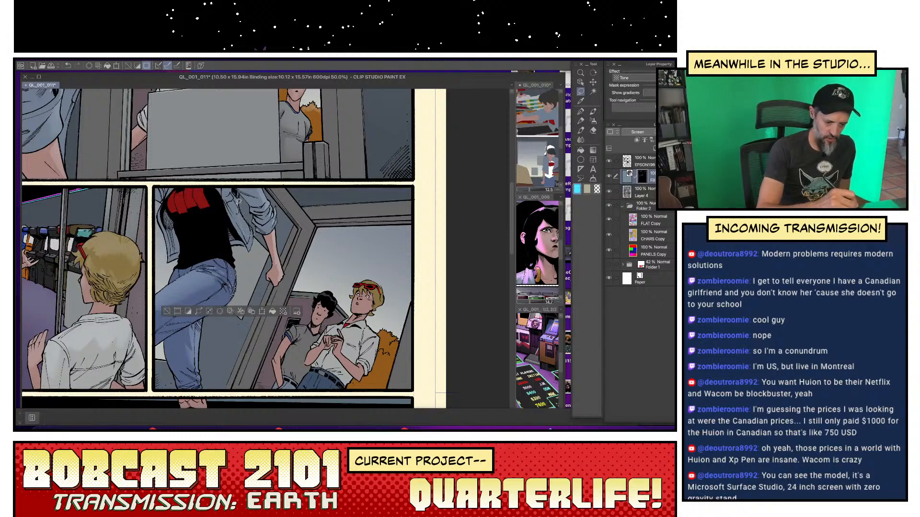
pyautogui.click(593, 121)
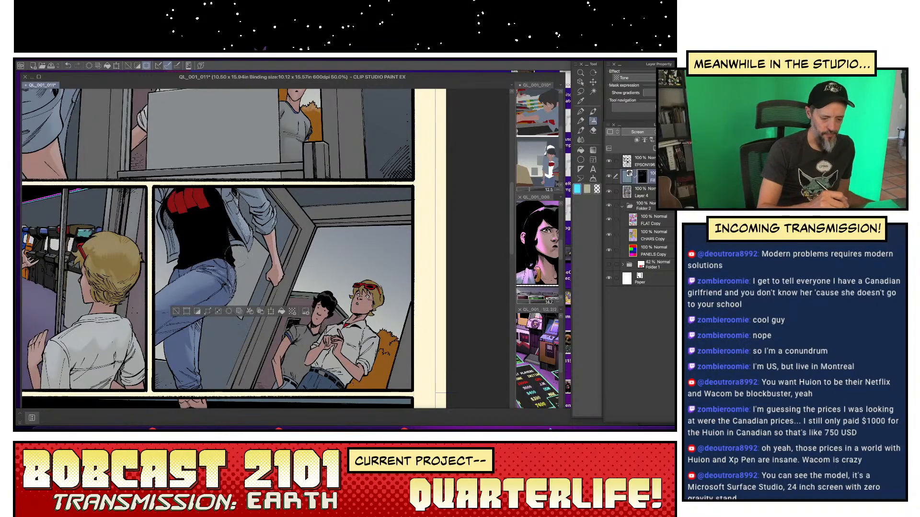
pyautogui.hotkey('ctrl', 'd')
# - Lasso part of the red shirt graphic on the standing character's black T-shirt, airbrush its lighting and clear the selection
pyautogui.press('m')
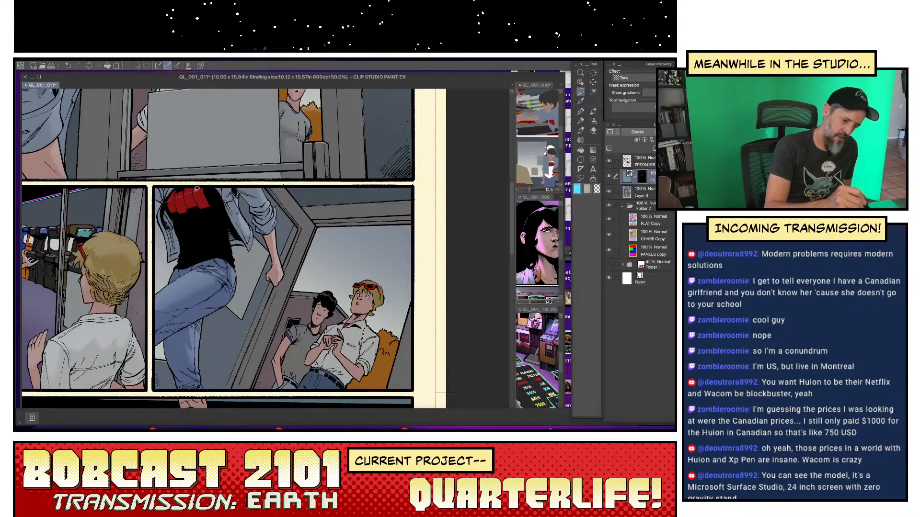
pyautogui.moveTo(174, 196)
pyautogui.mouseDown()
pyautogui.moveTo(201, 187)
pyautogui.moveTo(166, 186)
pyautogui.mouseUp()
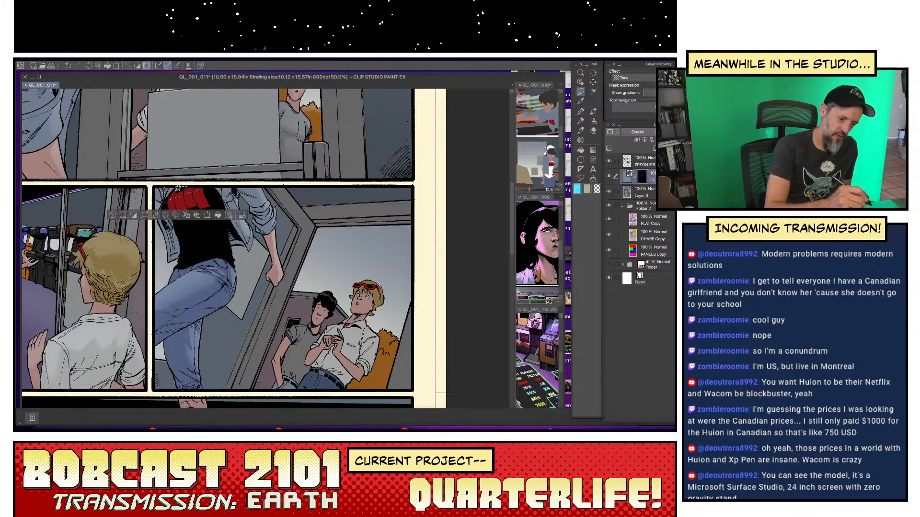
pyautogui.click(593, 121)
pyautogui.moveTo(169, 198); pyautogui.dragTo(187, 192)
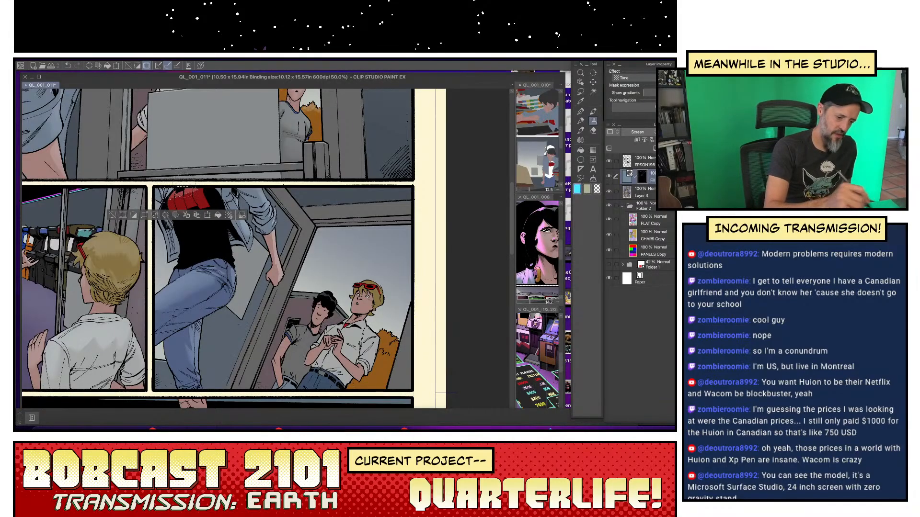
pyautogui.click(113, 215)
# - Lasso part of the red shirt graphic on the dark-haired character in the clothing rack panel, airbrush it and clear the selection
pyautogui.moveTo(145, 270); pyautogui.dragTo(373, 318)
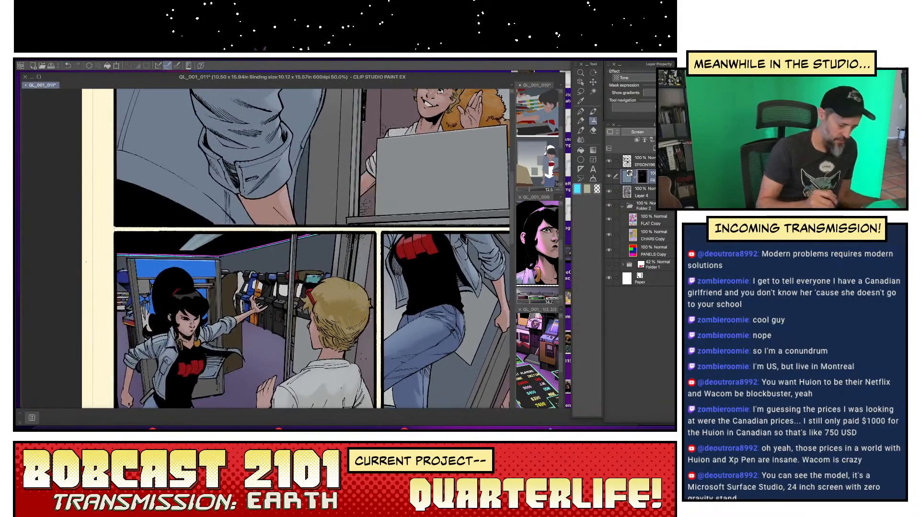
pyautogui.press('m')
pyautogui.moveTo(179, 366)
pyautogui.mouseDown()
pyautogui.moveTo(199, 366)
pyautogui.moveTo(211, 354)
pyautogui.mouseUp()
pyautogui.click(593, 121)
pyautogui.click(125, 381)
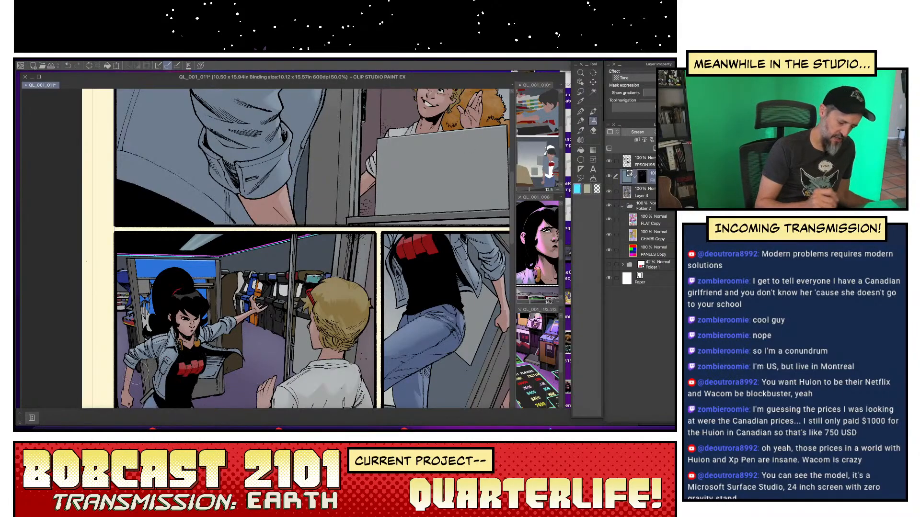
# - Draw pen strokes on the Screen layer's mask along the slanted door frame edge above the standing character's reaching hand
pyautogui.moveTo(294, 355); pyautogui.dragTo(273, 262)
pyautogui.moveTo(344, 330); pyautogui.dragTo(141, 331)
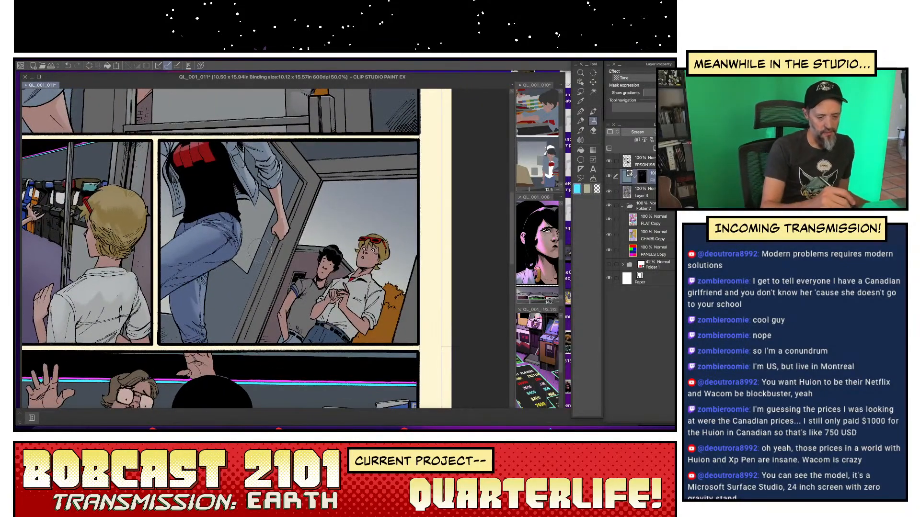
pyautogui.press('e')
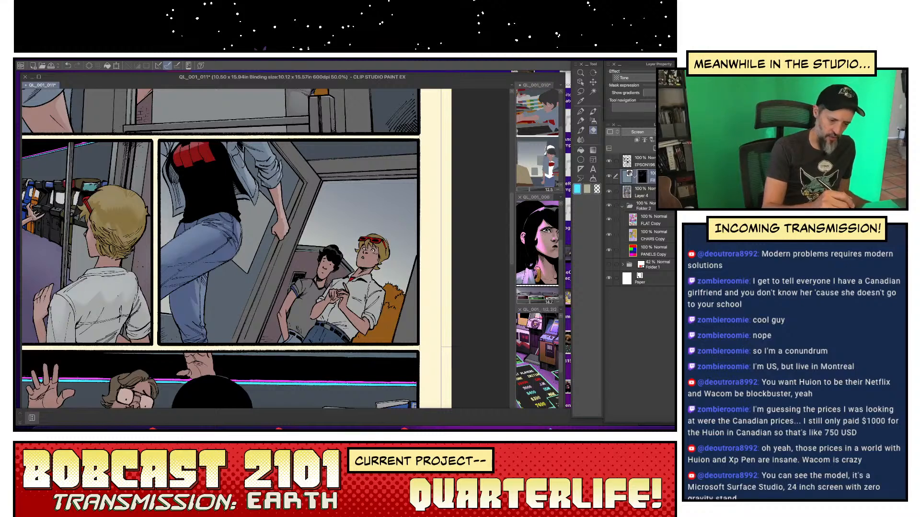
pyautogui.press('c')
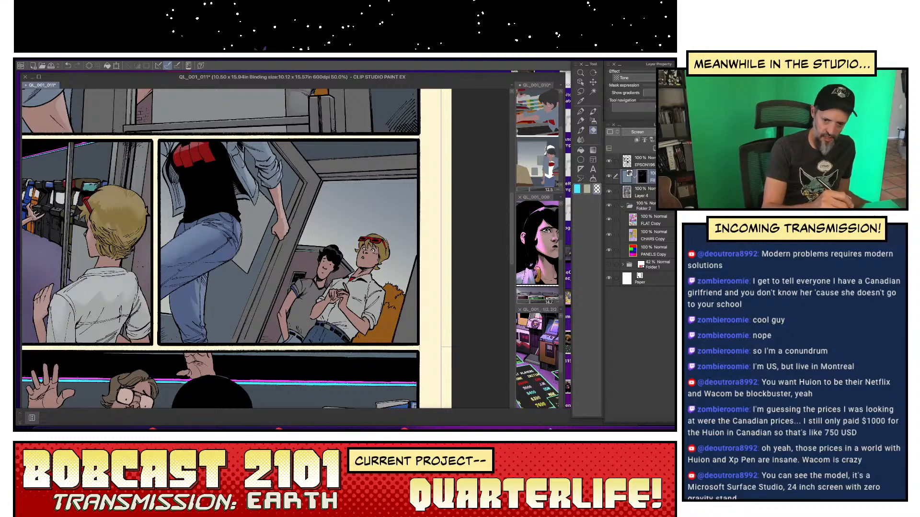
pyautogui.press('c')
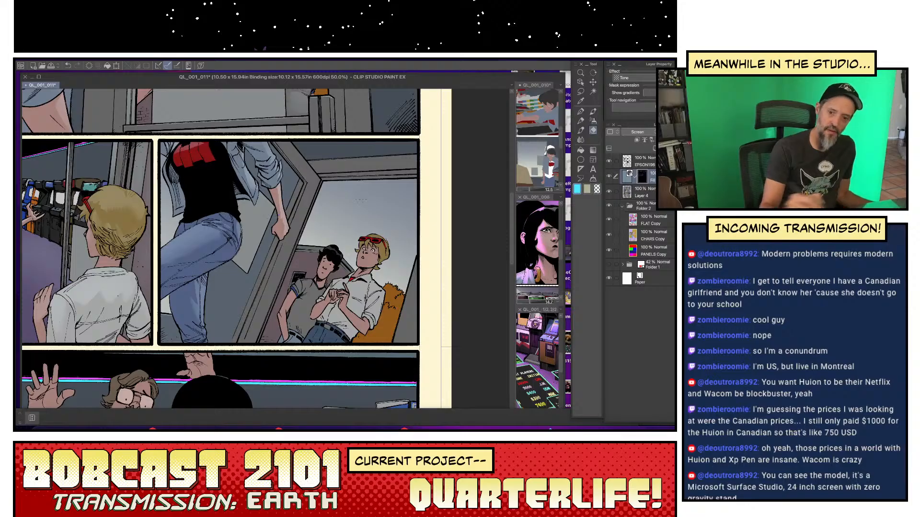
pyautogui.press('p')
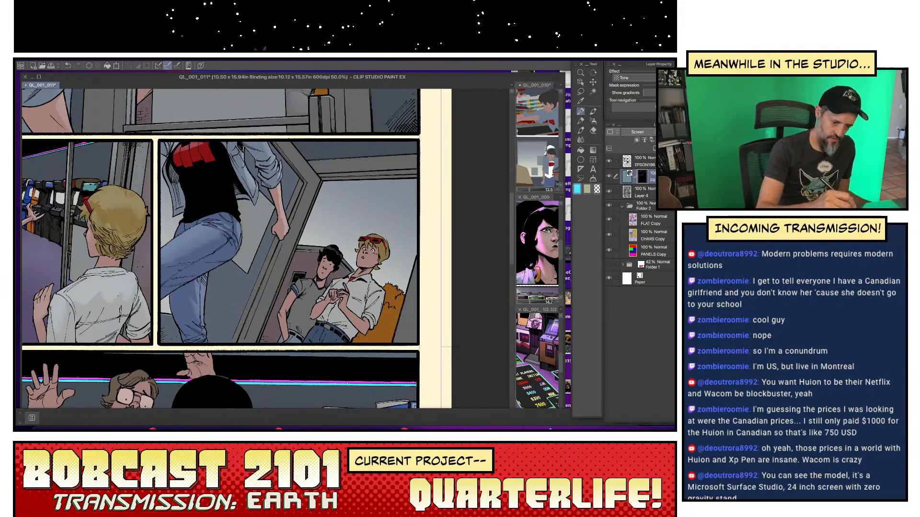
pyautogui.moveTo(268, 199); pyautogui.dragTo(158, 227)
pyautogui.moveTo(180, 169); pyautogui.dragTo(211, 209)
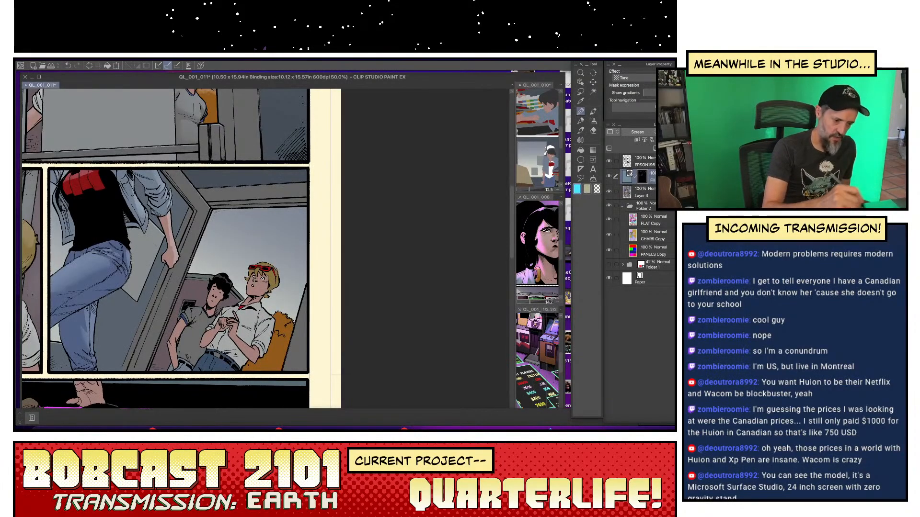
pyautogui.moveTo(181, 168); pyautogui.dragTo(206, 202)
# - Select the slanted door frame edge using the FLAT Copy layer, airbrush its lighting on the Screen layer's mask and clear the selection
pyautogui.click(651, 220)
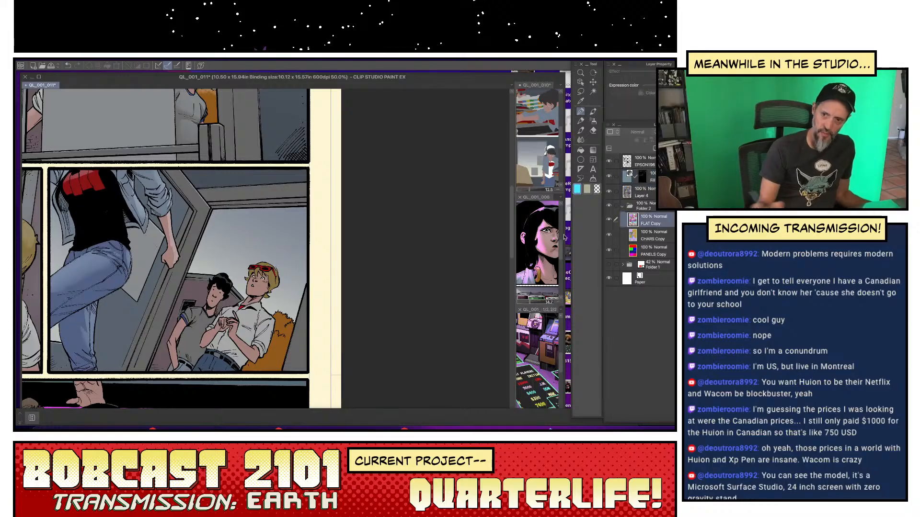
pyautogui.click(593, 91)
pyautogui.click(209, 218)
pyautogui.press('m')
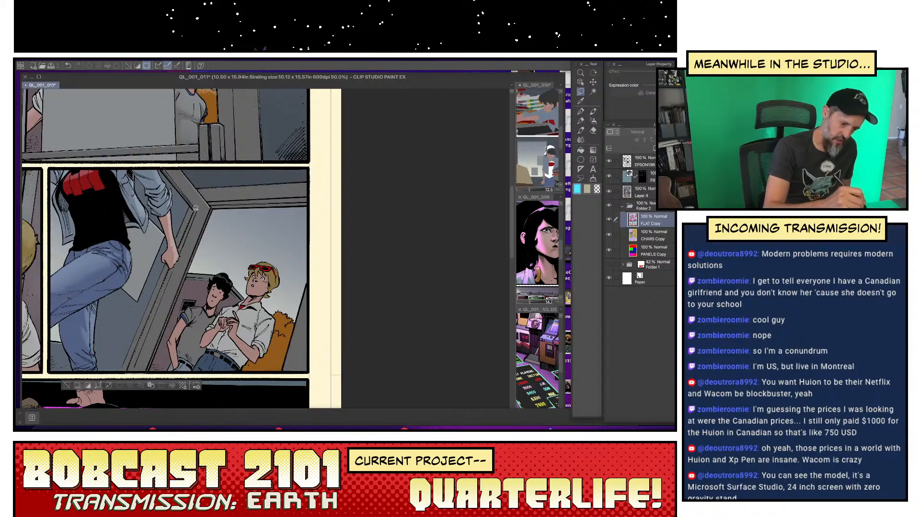
pyautogui.moveTo(196, 209)
pyautogui.mouseDown()
pyautogui.moveTo(131, 328)
pyautogui.moveTo(118, 375)
pyautogui.moveTo(151, 358)
pyautogui.mouseUp()
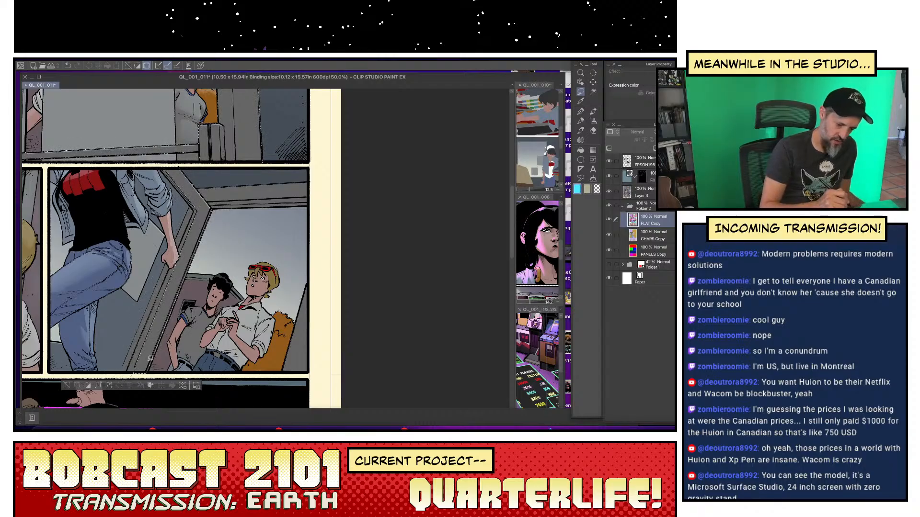
pyautogui.click(593, 121)
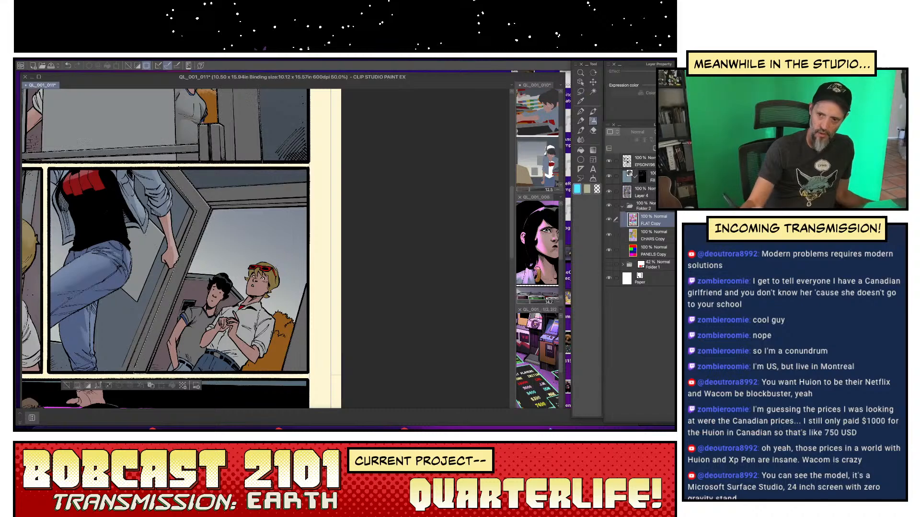
pyautogui.click(642, 176)
pyautogui.moveTo(181, 183); pyautogui.dragTo(191, 246)
pyautogui.press('super+z')
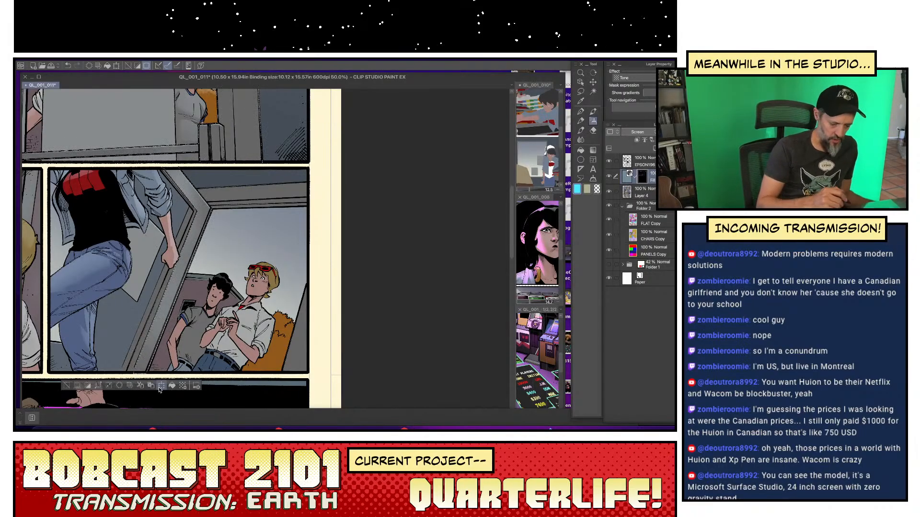
pyautogui.click(67, 385)
# - Select the horizontal door frame above the two seated characters using Layer 4, airbrush its lighting on the Screen layer's mask and clear the selection
pyautogui.click(581, 112)
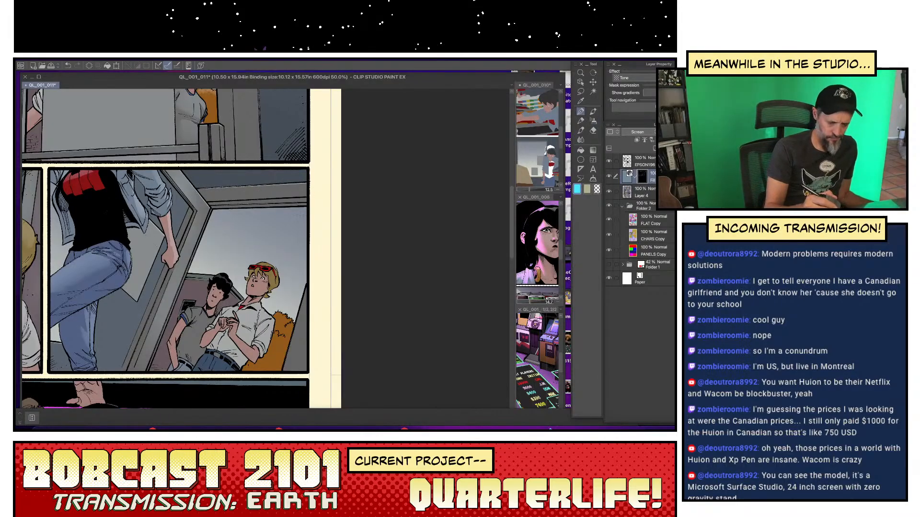
pyautogui.press('w')
pyautogui.click(293, 195)
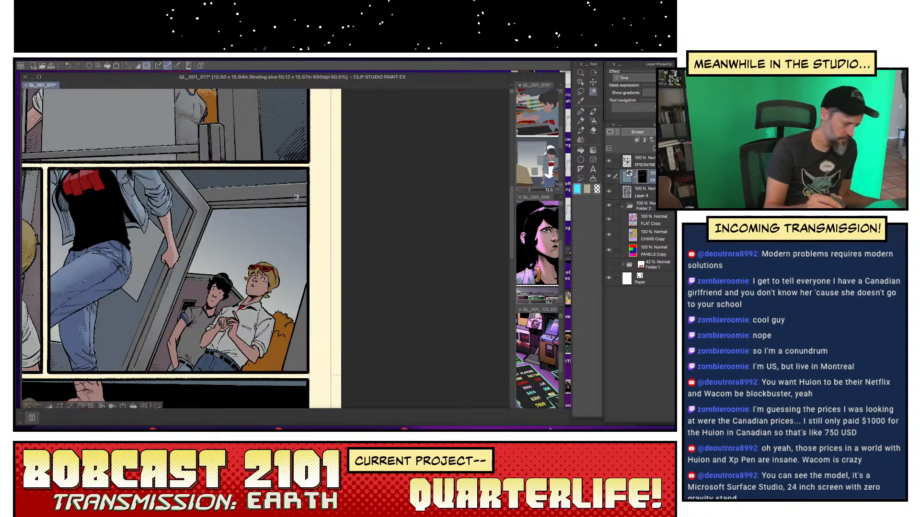
pyautogui.click(646, 194)
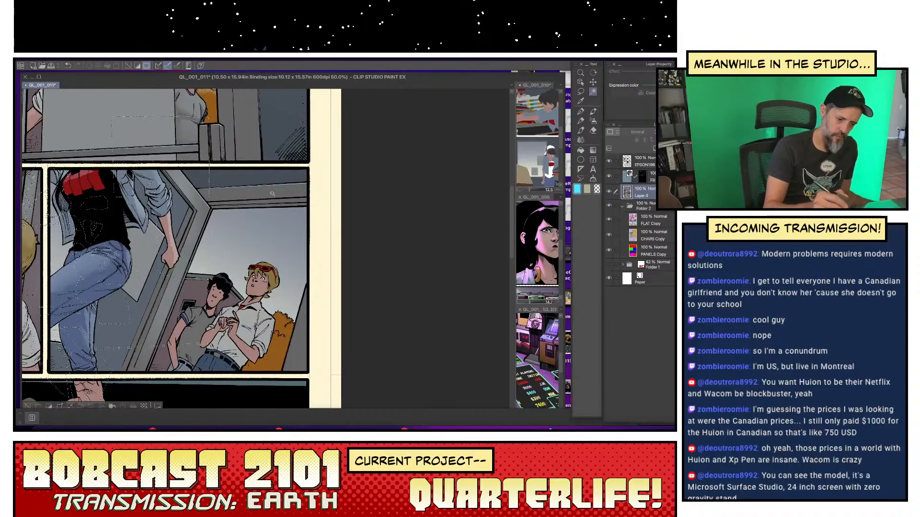
pyautogui.press('m')
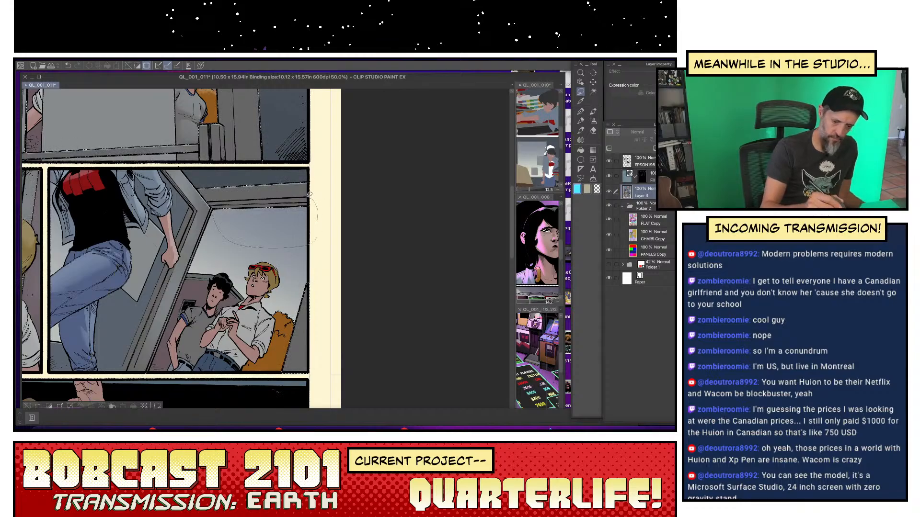
pyautogui.press('b')
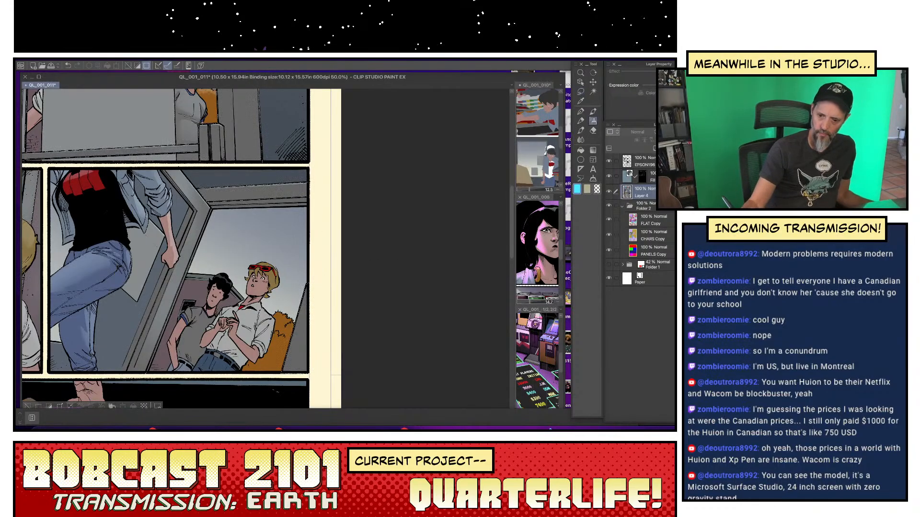
pyautogui.click(644, 178)
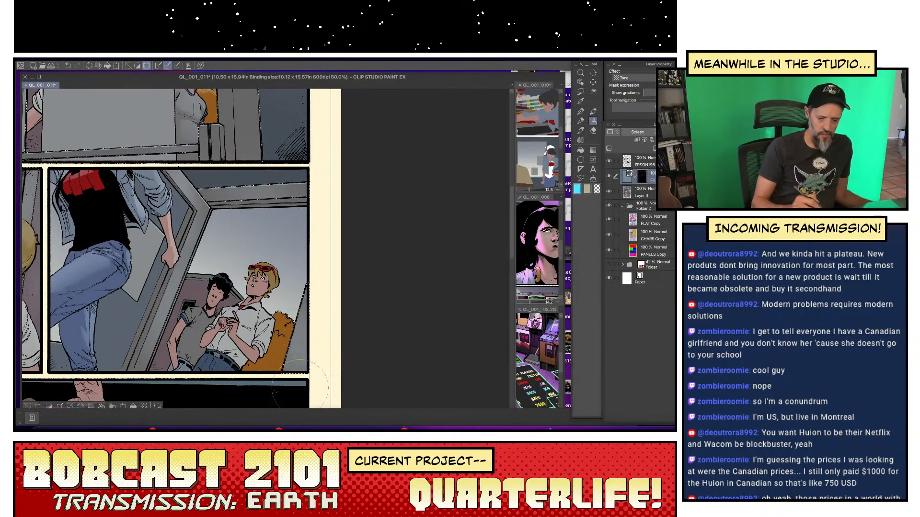
pyautogui.click(27, 406)
# - Lasso lighting shapes on the dark-haired seated character's T-shirt and arm, airbrush them on the Screen layer's mask and clear the selection
pyautogui.press('p')
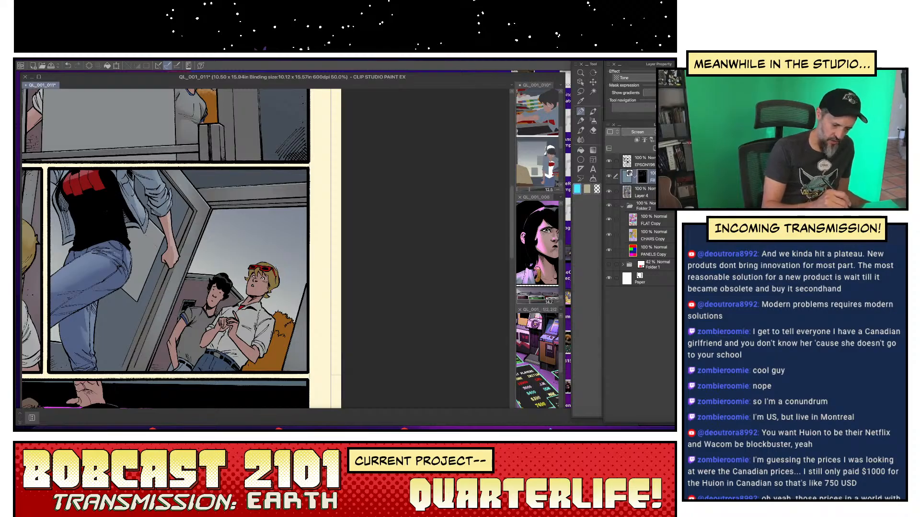
pyautogui.scroll(1, 183, 274)
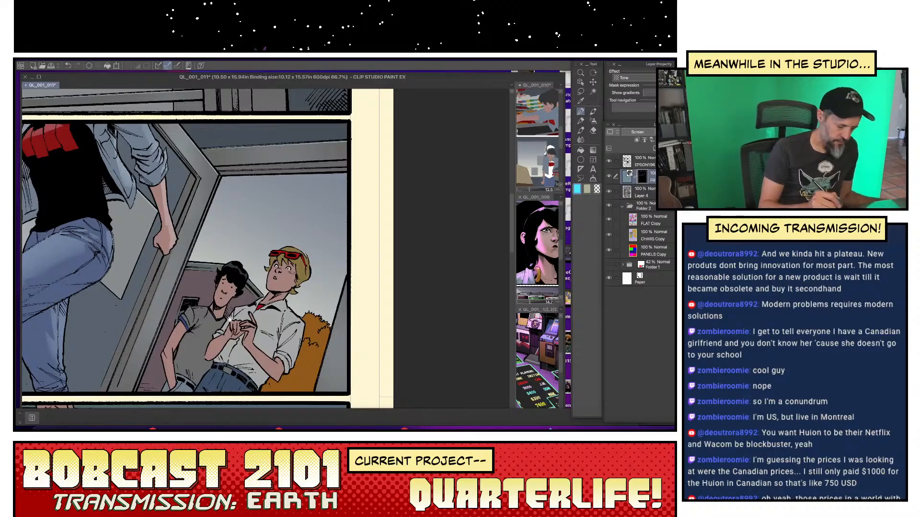
pyautogui.moveTo(206, 287); pyautogui.dragTo(265, 235)
pyautogui.press('m')
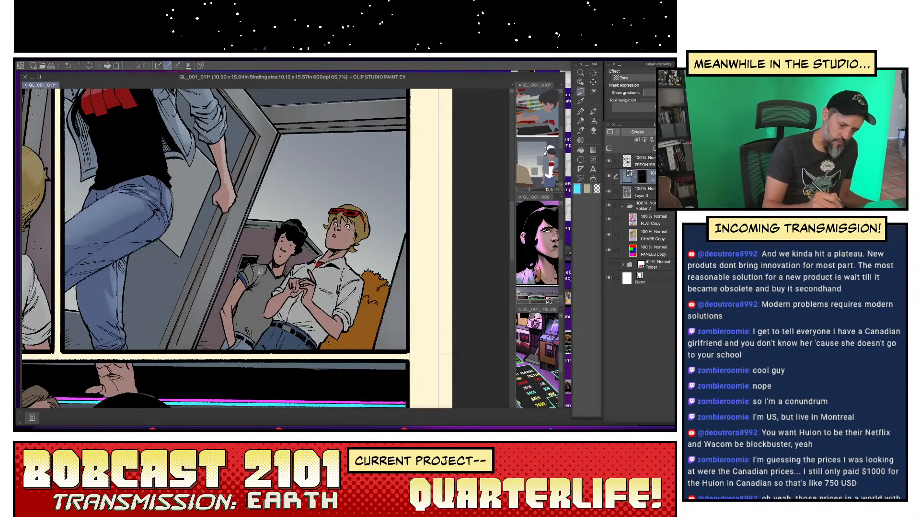
pyautogui.moveTo(257, 263); pyautogui.dragTo(264, 269)
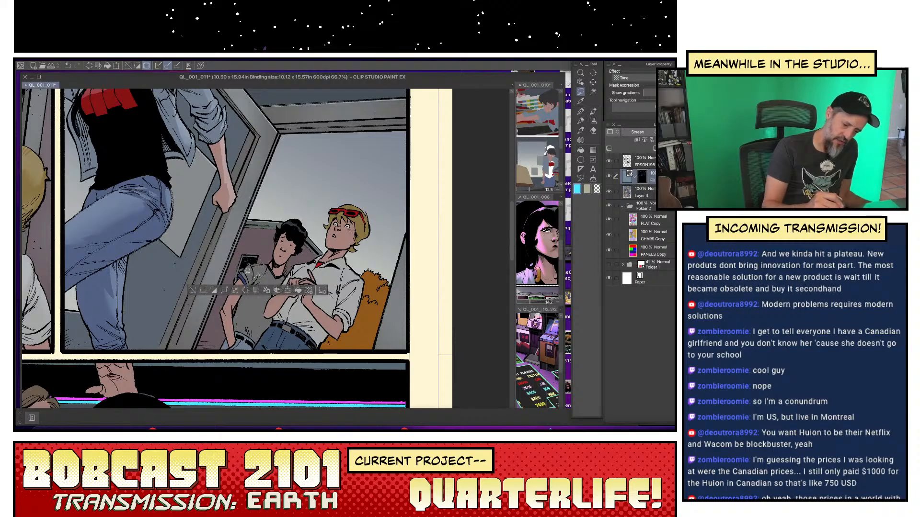
pyautogui.moveTo(249, 270); pyautogui.dragTo(247, 279)
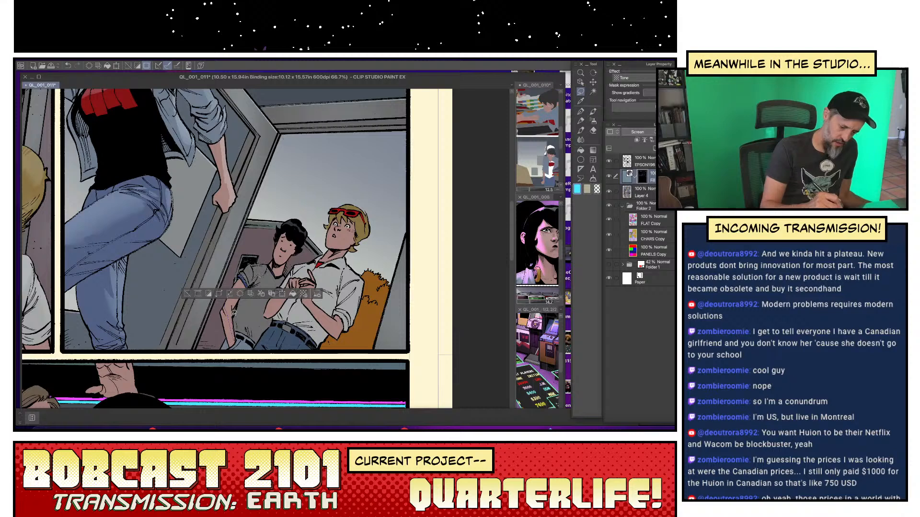
pyautogui.moveTo(232, 342); pyautogui.dragTo(241, 289)
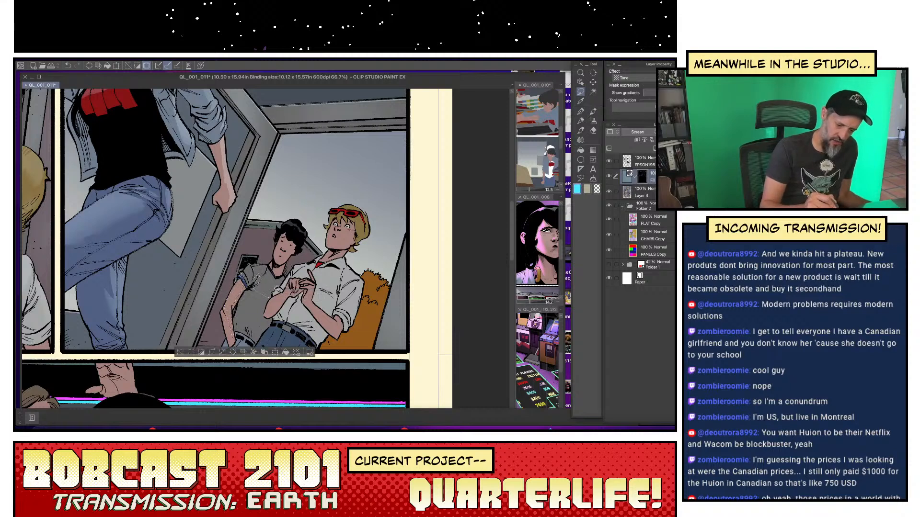
pyautogui.moveTo(270, 264)
pyautogui.mouseDown()
pyautogui.moveTo(260, 298)
pyautogui.moveTo(257, 288)
pyautogui.moveTo(268, 299)
pyautogui.moveTo(251, 291)
pyautogui.moveTo(248, 306)
pyautogui.moveTo(259, 332)
pyautogui.moveTo(279, 290)
pyautogui.mouseUp()
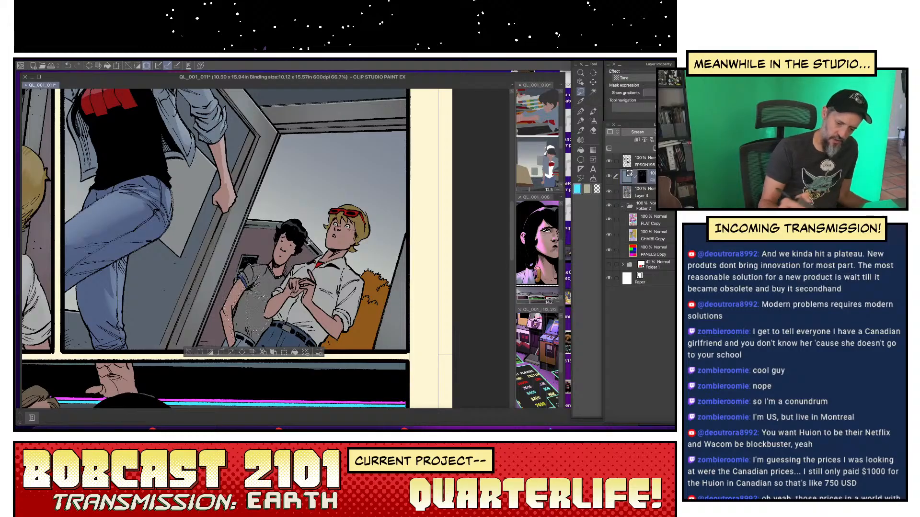
pyautogui.click(593, 121)
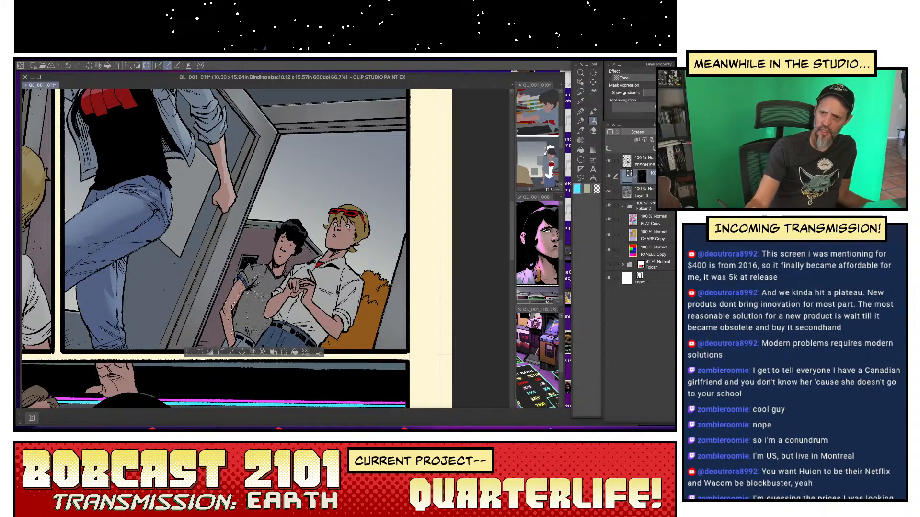
pyautogui.moveTo(263, 295)
pyautogui.mouseDown()
pyautogui.moveTo(260, 309)
pyautogui.moveTo(268, 303)
pyautogui.mouseUp()
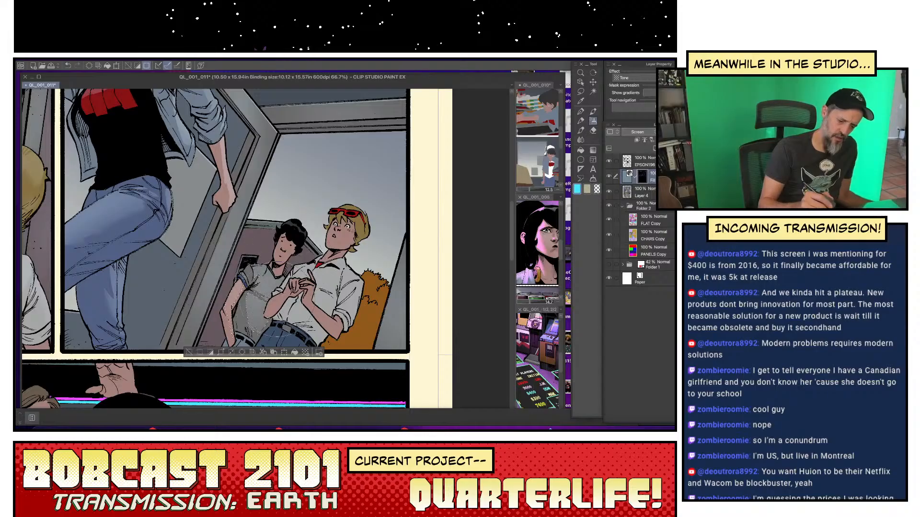
pyautogui.click(190, 352)
# - Lasso lighting shapes across the dark-haired seated character's face, from the nose and cheek to the chin
pyautogui.click(581, 139)
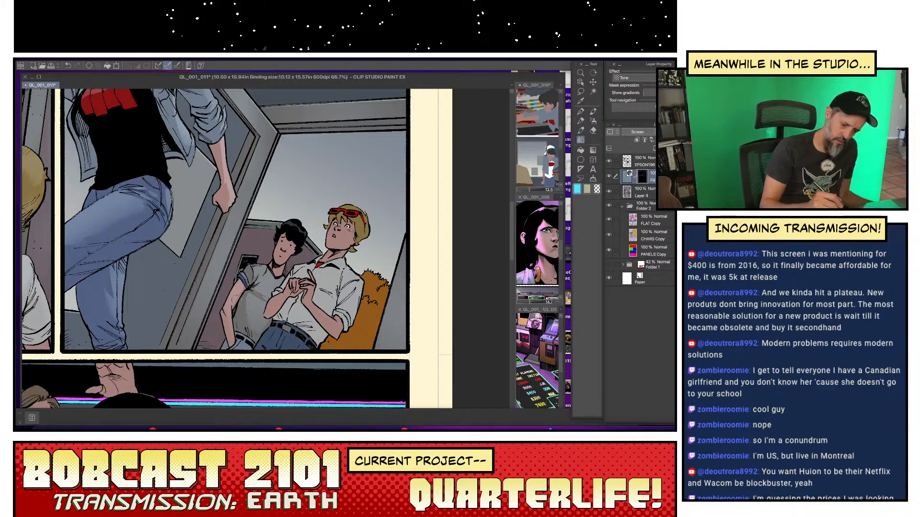
pyautogui.hotkey('ctrl', '+')
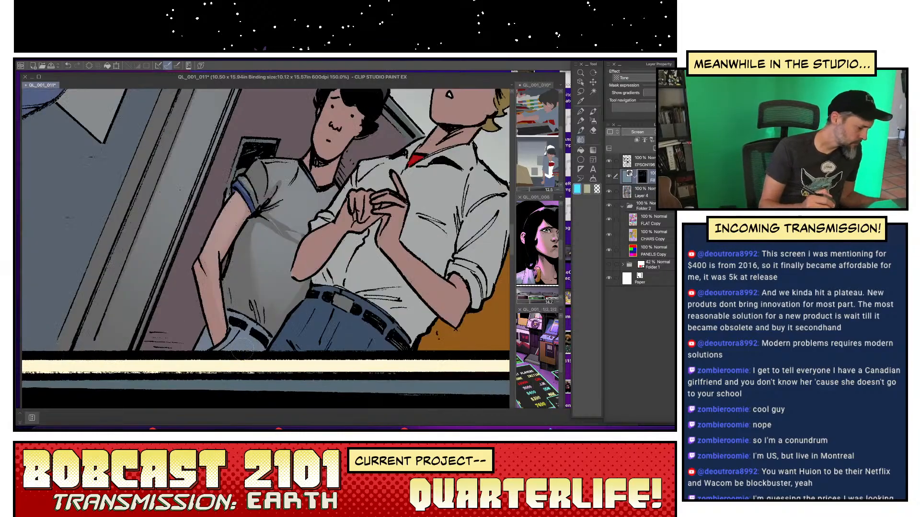
pyautogui.press('m')
pyautogui.moveTo(305, 262); pyautogui.dragTo(309, 359)
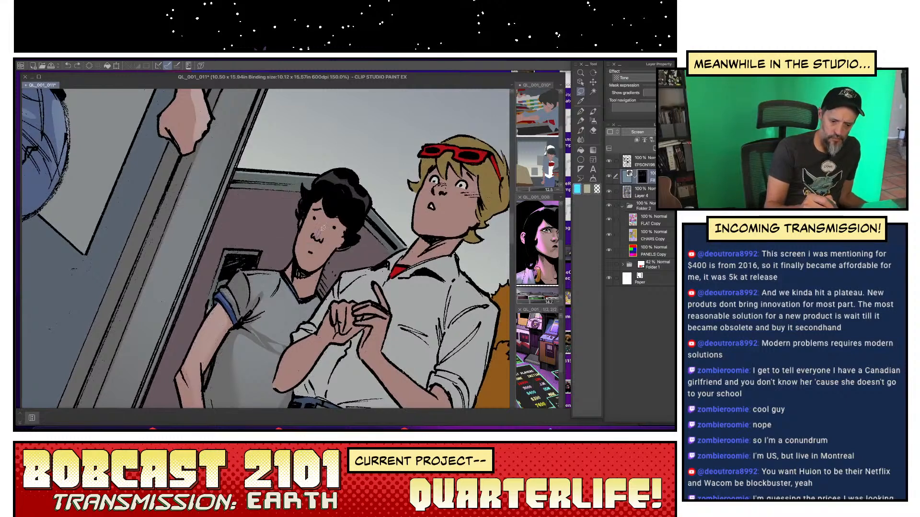
pyautogui.moveTo(323, 228); pyautogui.dragTo(320, 217)
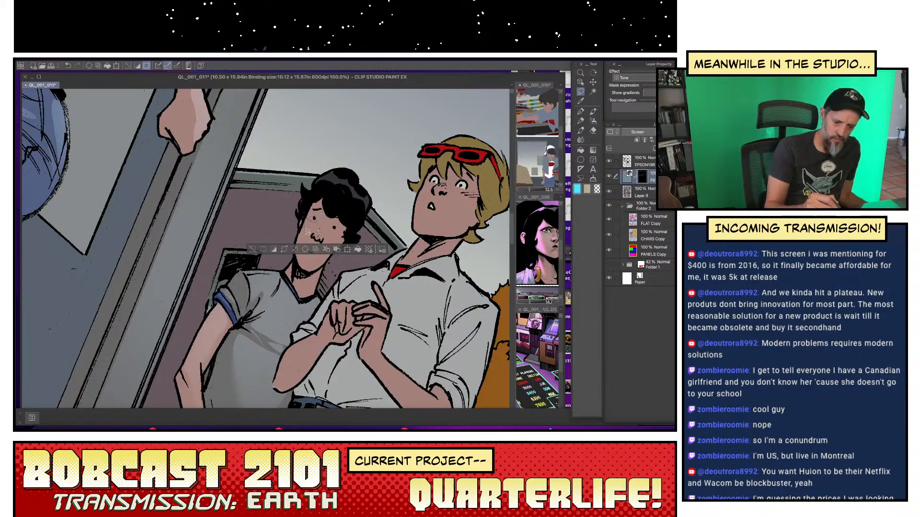
pyautogui.moveTo(317, 224)
pyautogui.mouseDown()
pyautogui.moveTo(336, 231)
pyautogui.moveTo(330, 225)
pyautogui.moveTo(329, 238)
pyautogui.moveTo(334, 222)
pyautogui.moveTo(330, 231)
pyautogui.moveTo(339, 230)
pyautogui.moveTo(336, 228)
pyautogui.mouseUp()
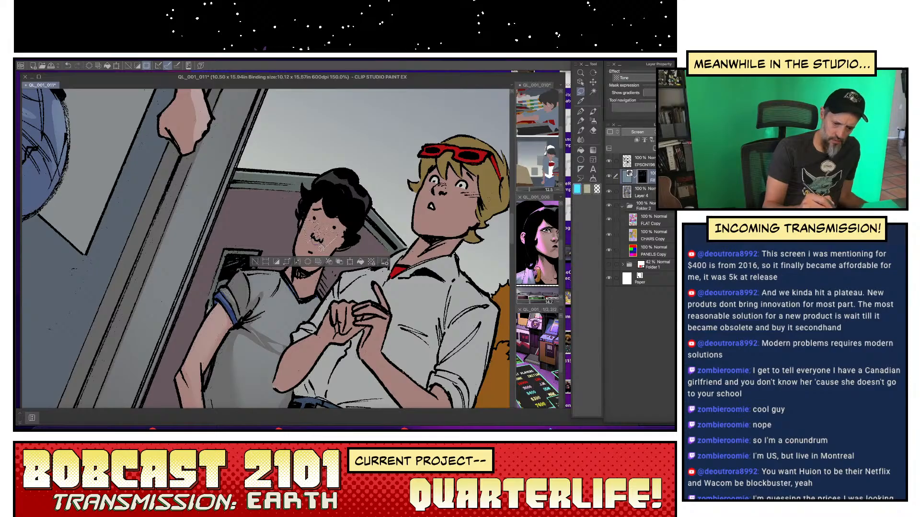
pyautogui.moveTo(311, 250); pyautogui.dragTo(305, 228)
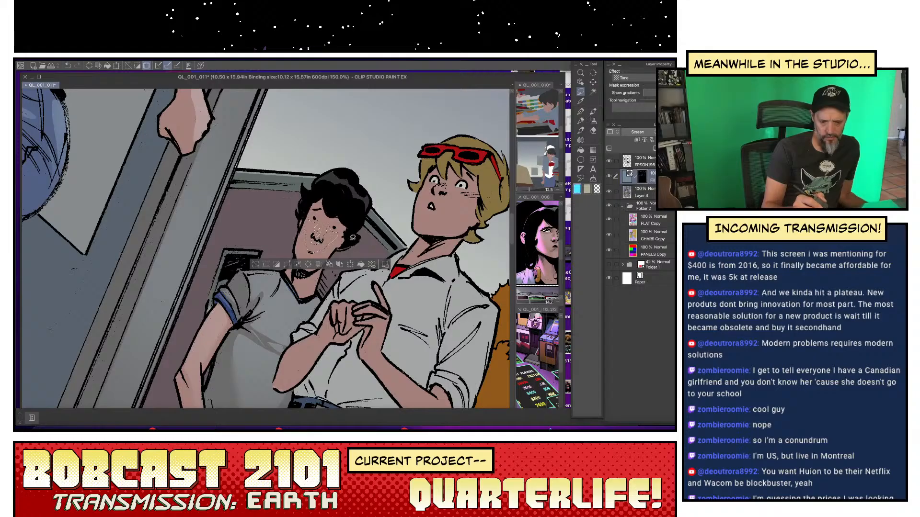
pyautogui.click(308, 264)
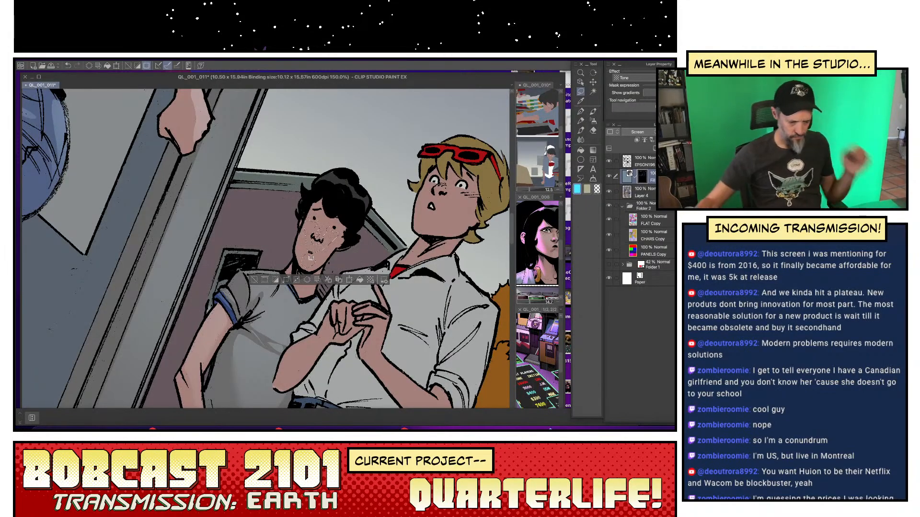
pyautogui.scroll(4, 308, 255)
pyautogui.scroll(1, 362, 381)
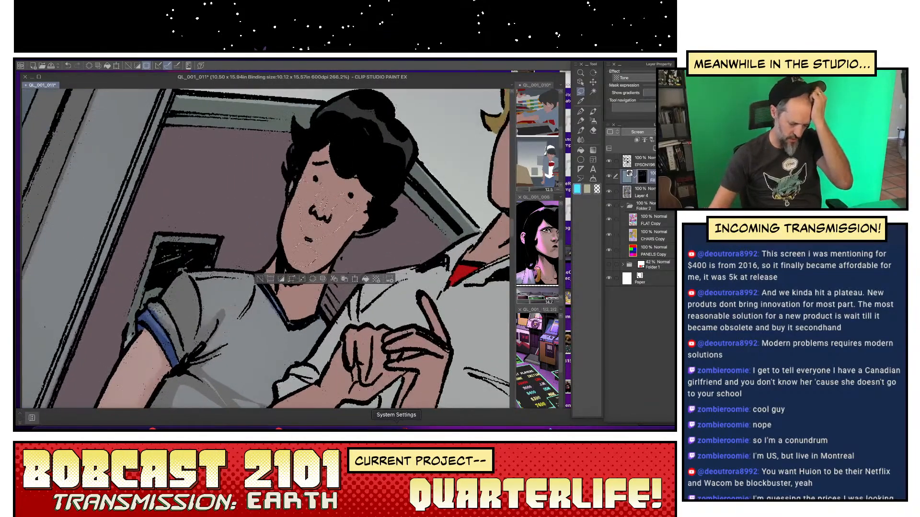
# - Switch to System Settings, check the Wacom Tablet driver's version information and close the settings
pyautogui.press('Tab')
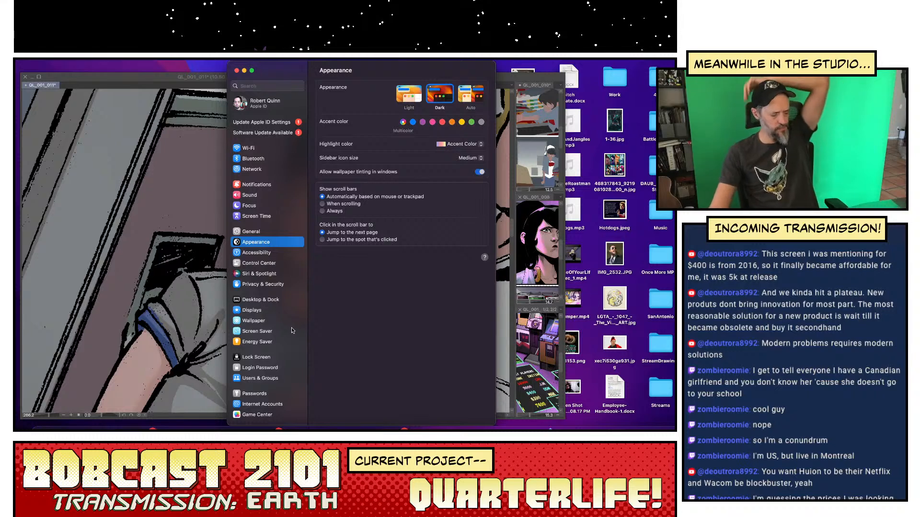
pyautogui.scroll(-3, 249, 329)
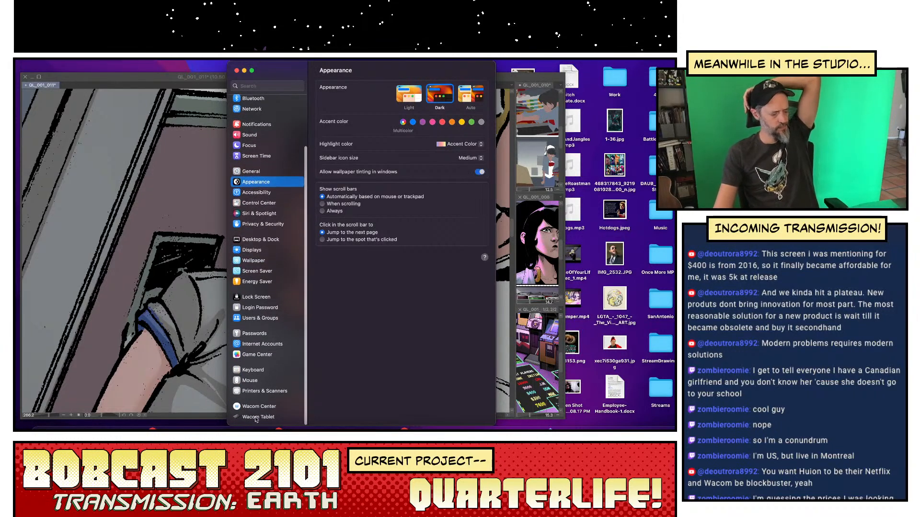
pyautogui.click(269, 415)
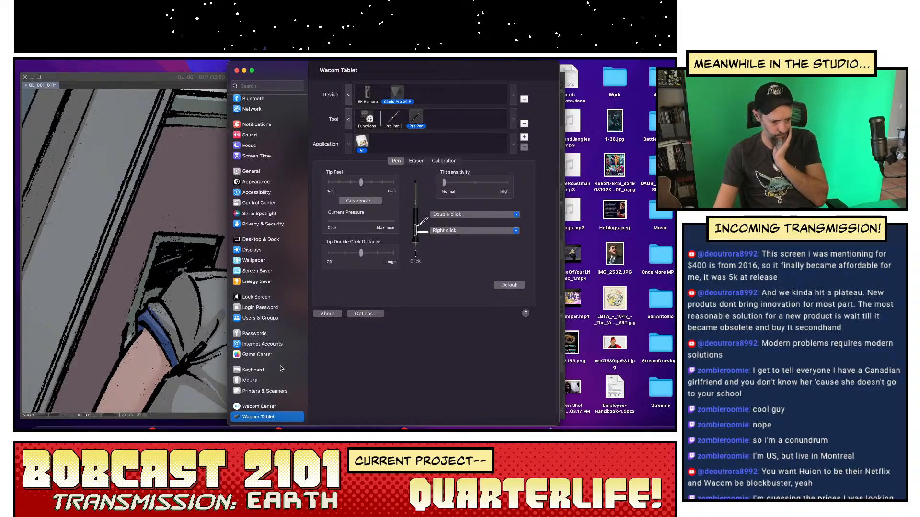
pyautogui.click(335, 314)
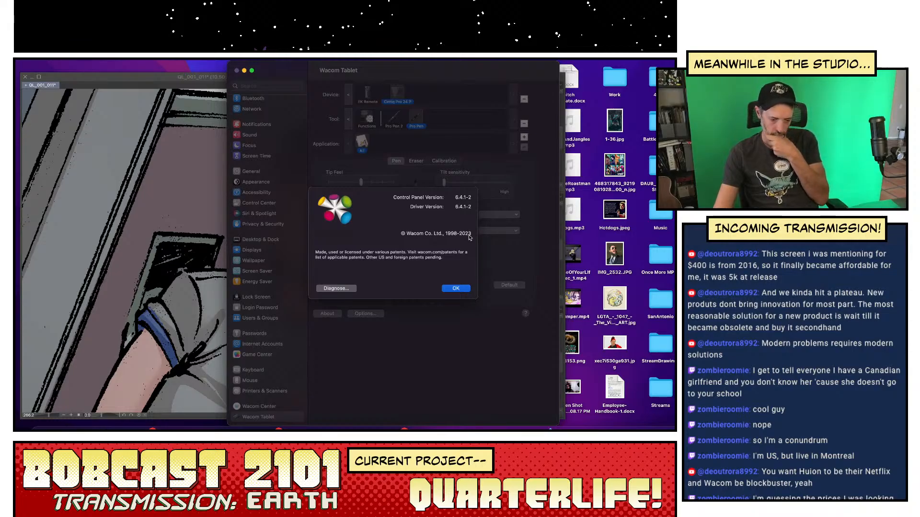
pyautogui.click(461, 288)
pyautogui.click(237, 71)
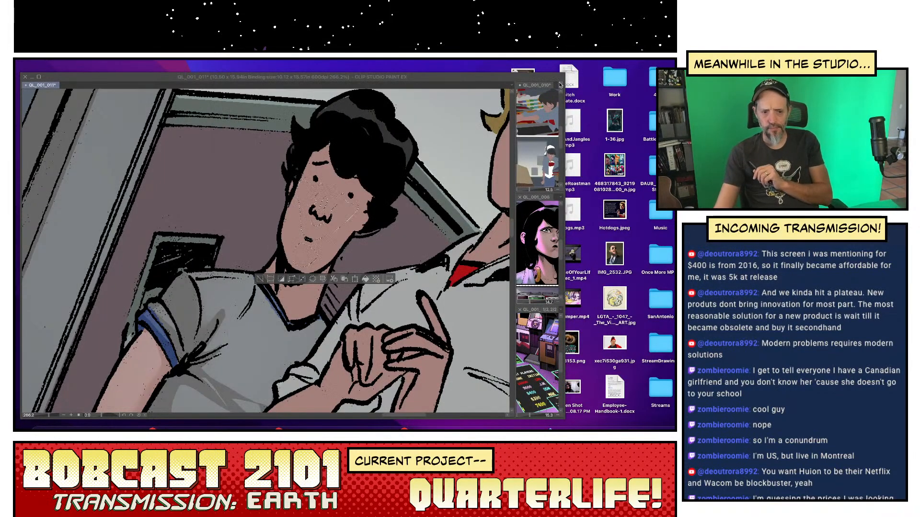
# - Open the About This Mac information to examine the computer's hardware and macOS version
pyautogui.click(22, 61)
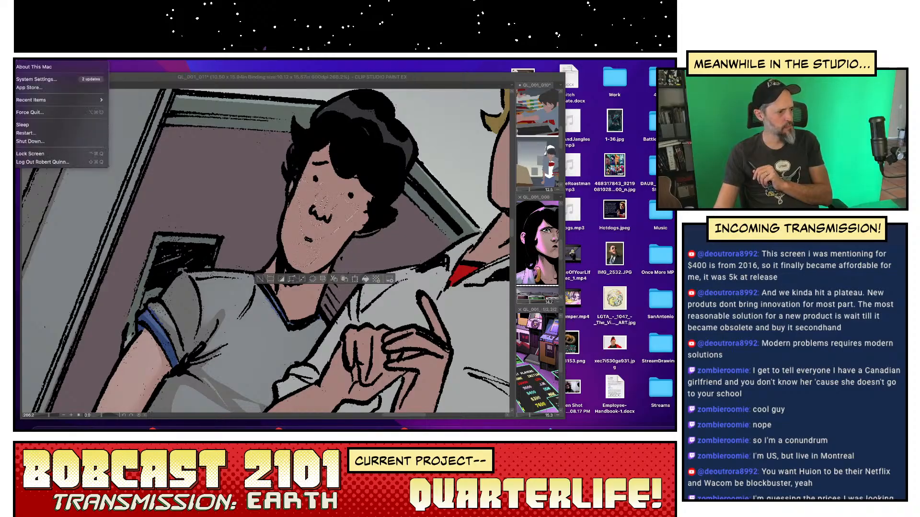
pyautogui.click(37, 68)
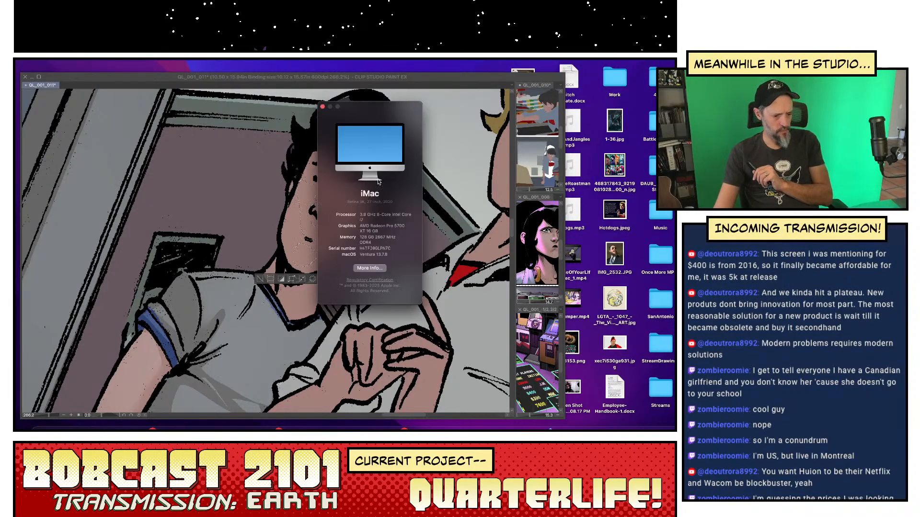
# - Close the Mac information, return to Clip Studio Paint and airbrush light into the selected shapes on the dark-haired character's face, clearing the selection
pyautogui.click(322, 107)
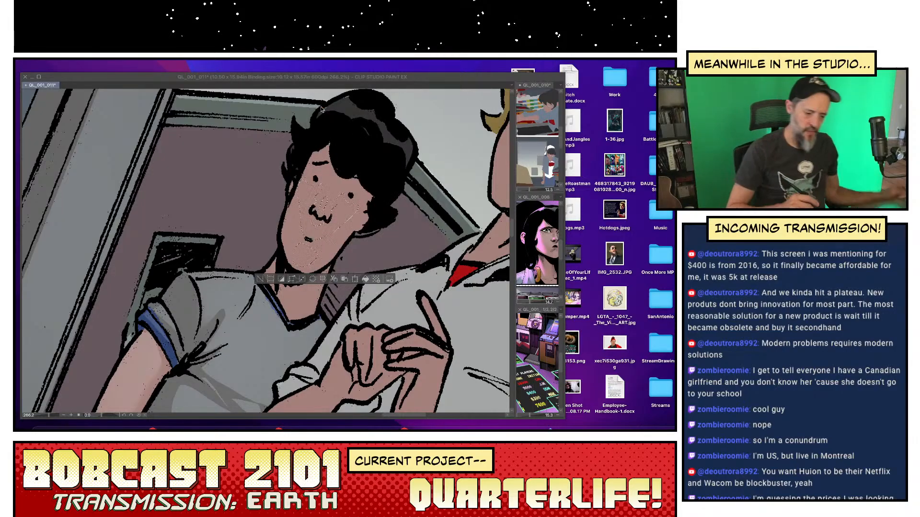
pyautogui.click(425, 248)
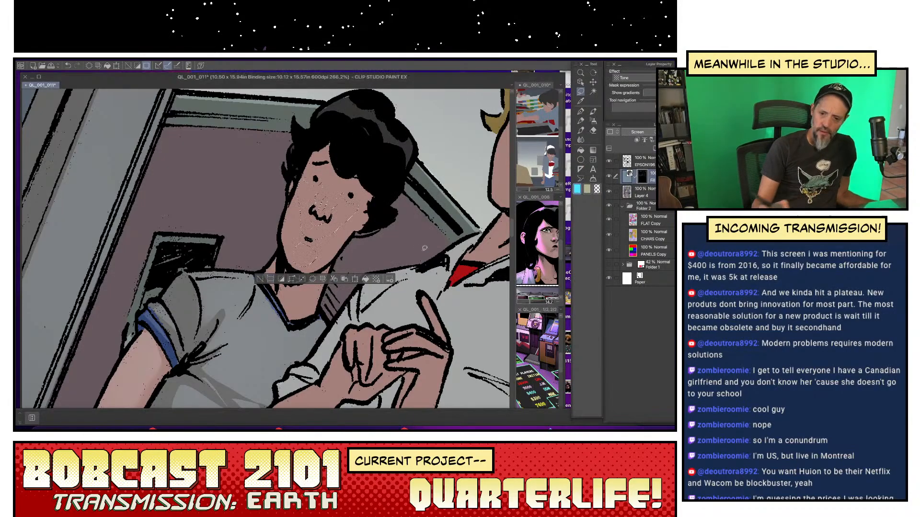
pyautogui.click(593, 121)
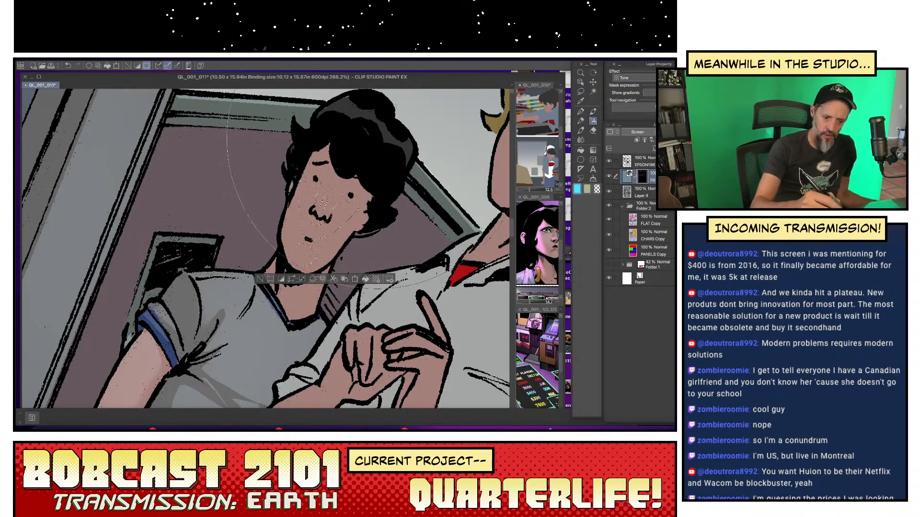
pyautogui.moveTo(379, 122); pyautogui.dragTo(361, 163)
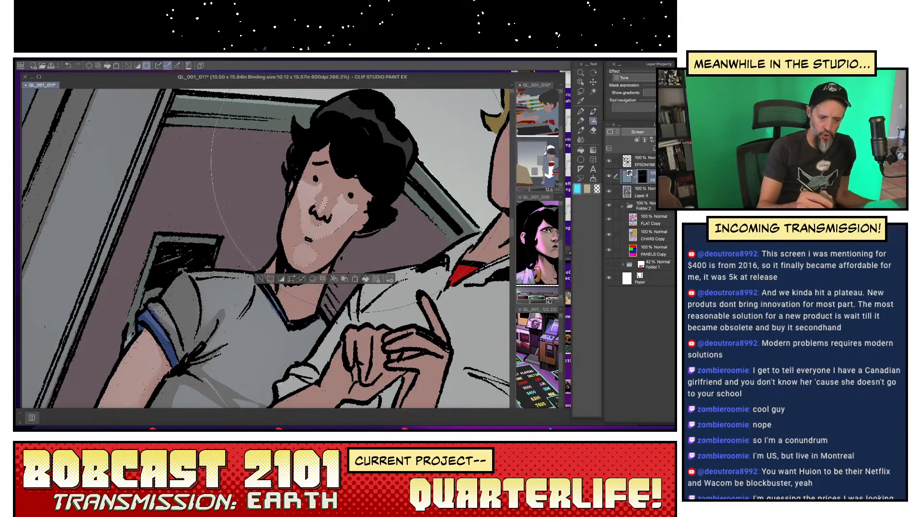
pyautogui.hotkey('ctrl', 'd')
# - Blend the edges of the lighting on the dark-haired character's face and touch up the cheek with transparent color
pyautogui.press('j')
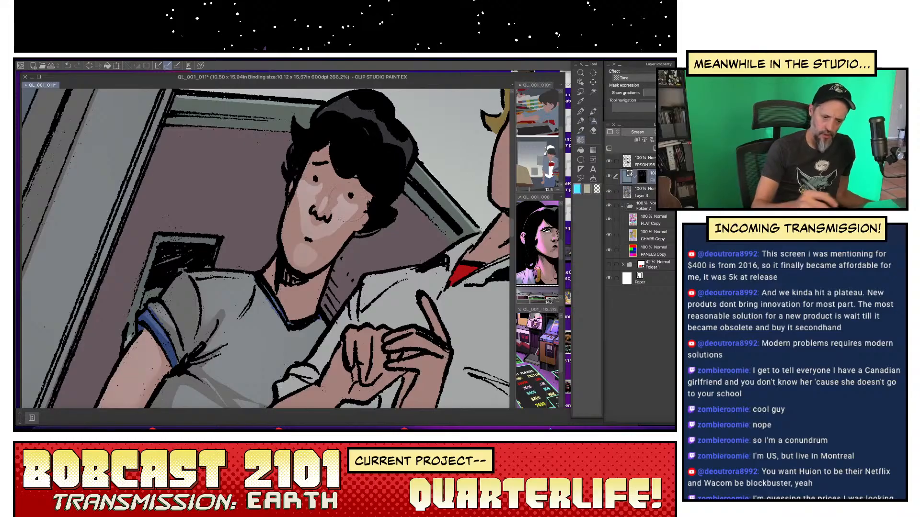
pyautogui.moveTo(304, 201); pyautogui.dragTo(300, 198)
pyautogui.moveTo(295, 252); pyautogui.dragTo(290, 254)
pyautogui.moveTo(359, 216); pyautogui.dragTo(369, 225)
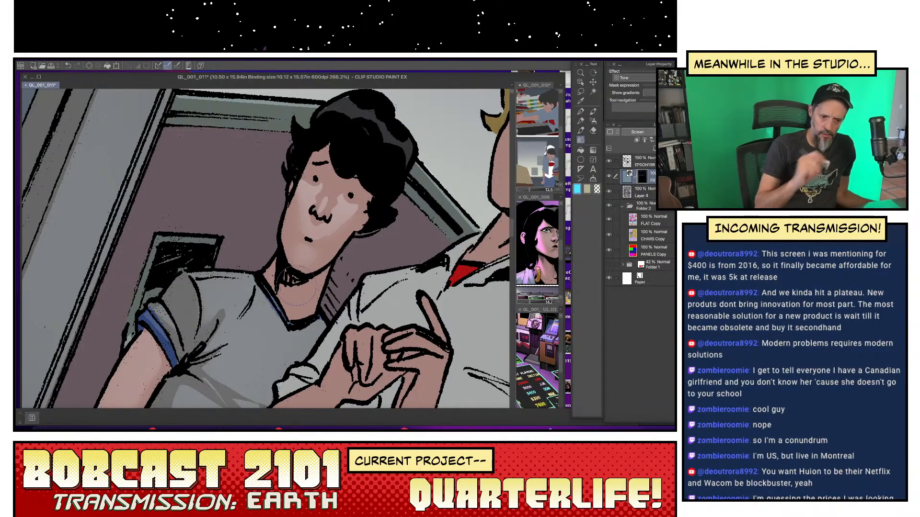
pyautogui.press('p')
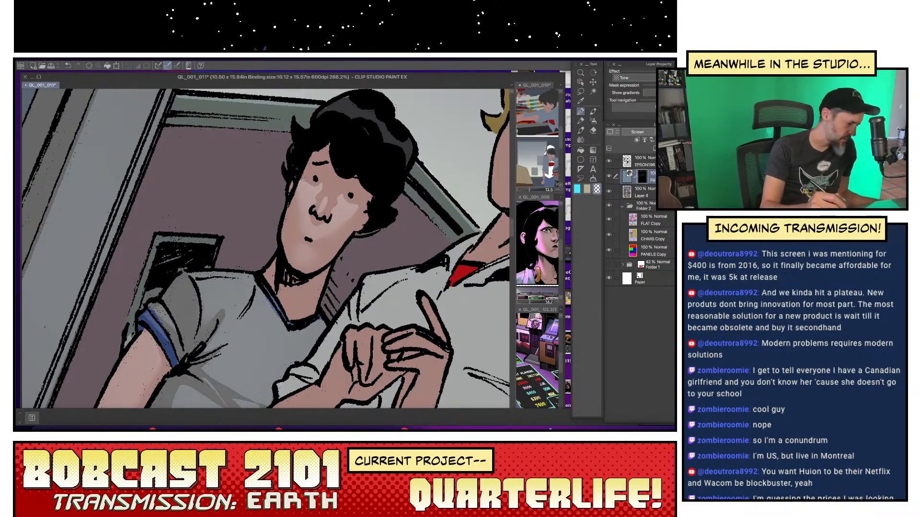
pyautogui.moveTo(305, 182); pyautogui.dragTo(298, 206)
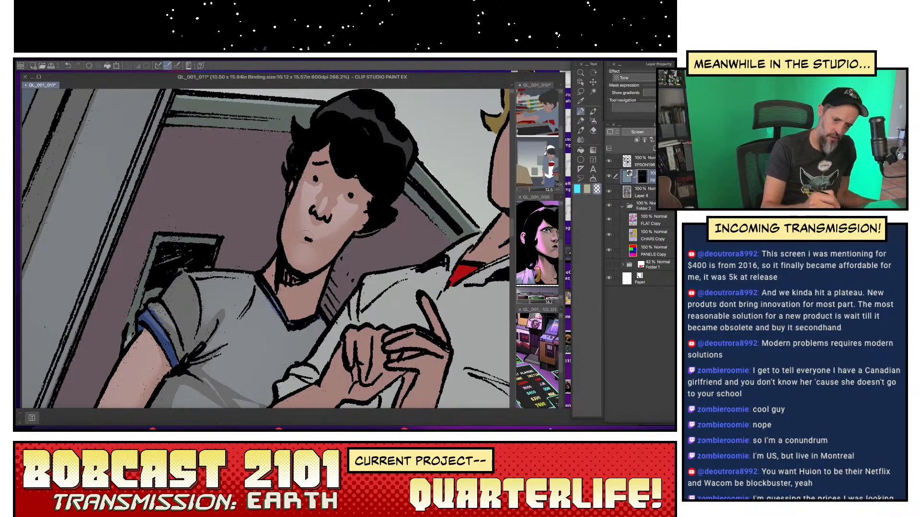
pyautogui.press('j')
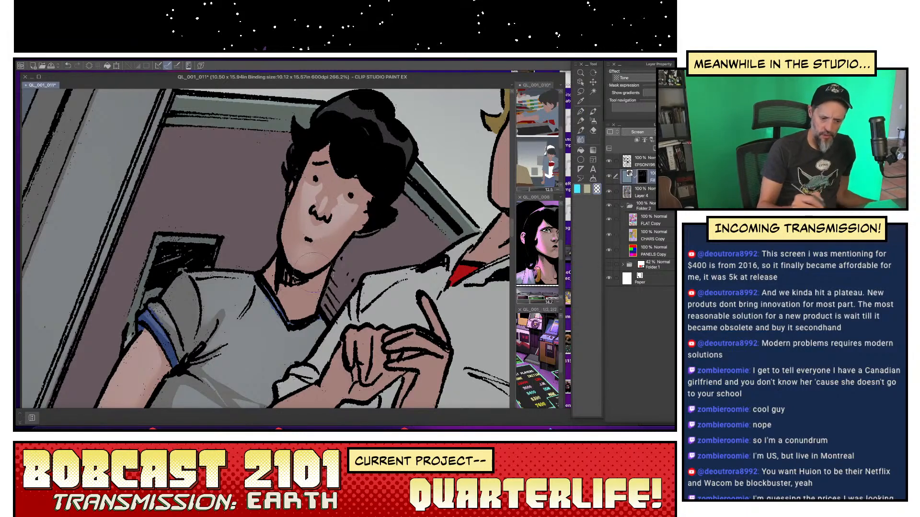
# - Lasso lighting shapes on the blond character's raised forearm, shirt shoulder and clasped hands
pyautogui.moveTo(364, 337)
pyautogui.mouseDown()
pyautogui.moveTo(366, 250)
pyautogui.moveTo(300, 253)
pyautogui.mouseUp()
pyautogui.press('super+minus')
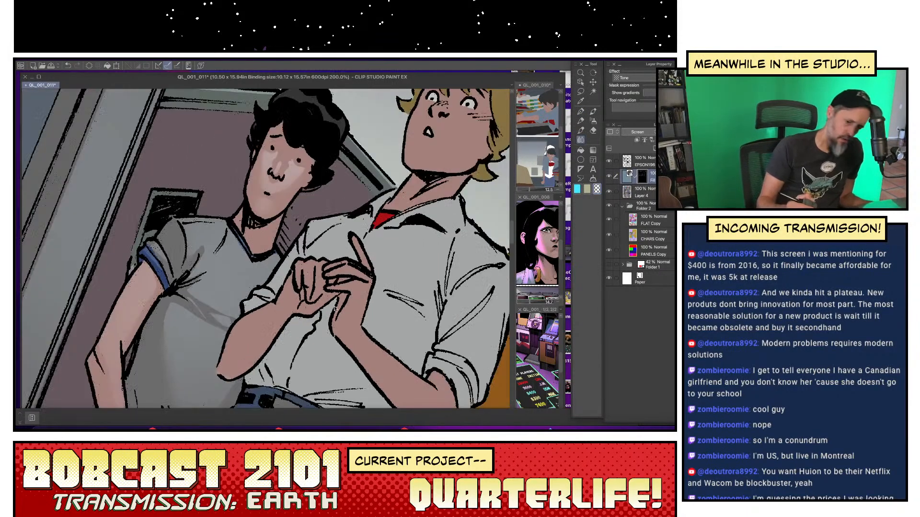
pyautogui.moveTo(377, 273); pyautogui.dragTo(364, 288)
pyautogui.press('m')
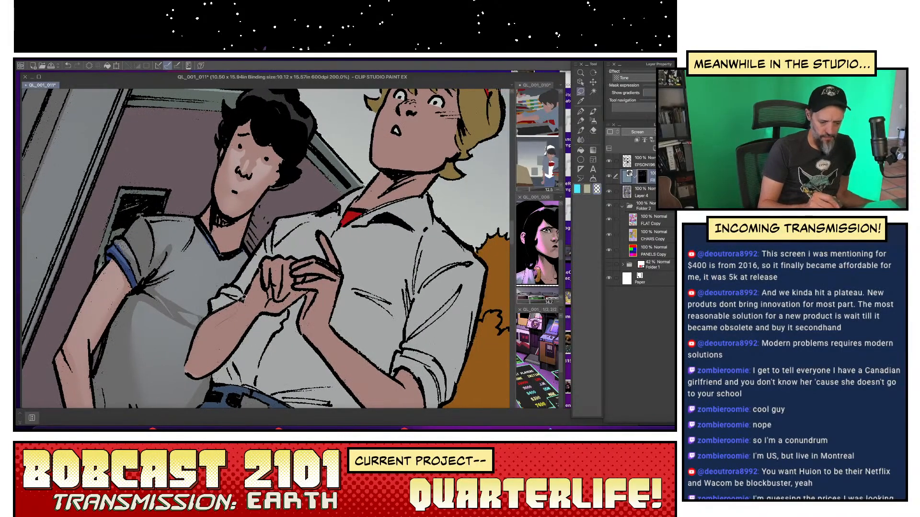
pyautogui.moveTo(244, 297); pyautogui.dragTo(245, 295)
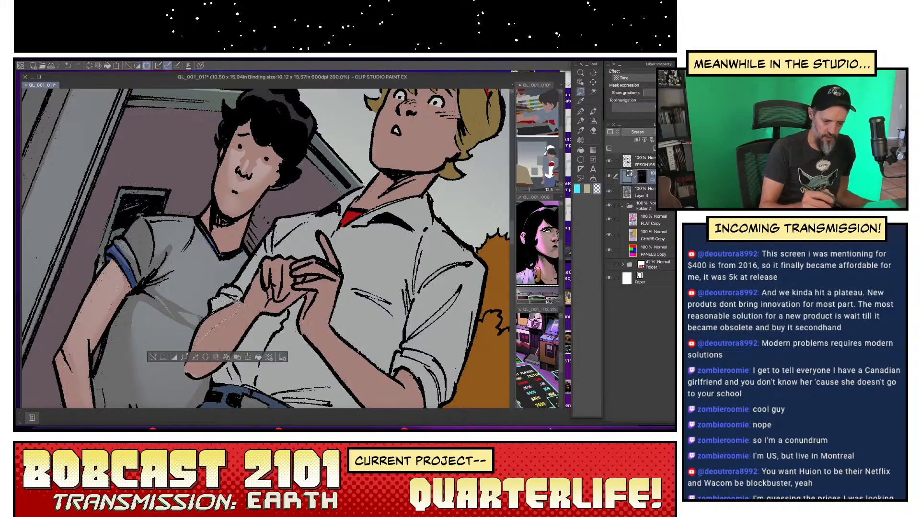
pyautogui.moveTo(279, 224)
pyautogui.mouseDown()
pyautogui.moveTo(314, 216)
pyautogui.moveTo(277, 220)
pyautogui.moveTo(279, 230)
pyautogui.mouseUp()
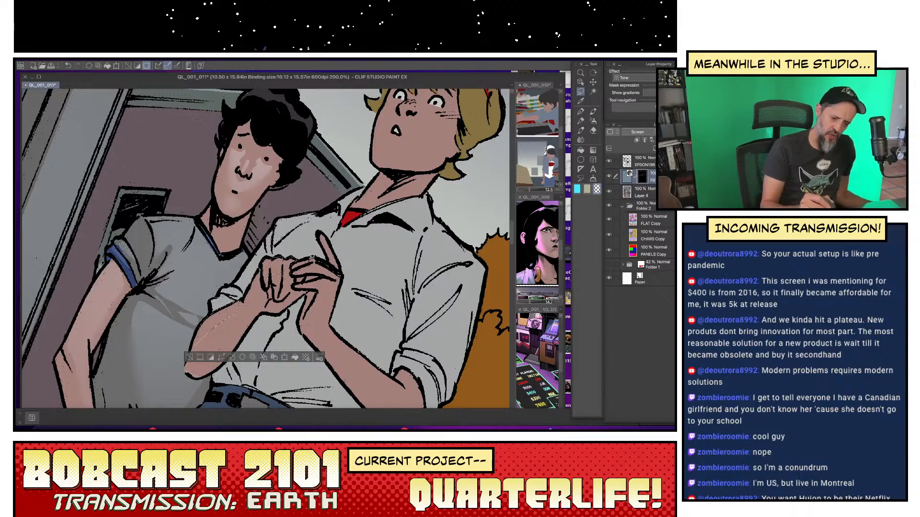
pyautogui.moveTo(313, 265)
pyautogui.mouseDown()
pyautogui.moveTo(339, 276)
pyautogui.moveTo(335, 264)
pyautogui.mouseUp()
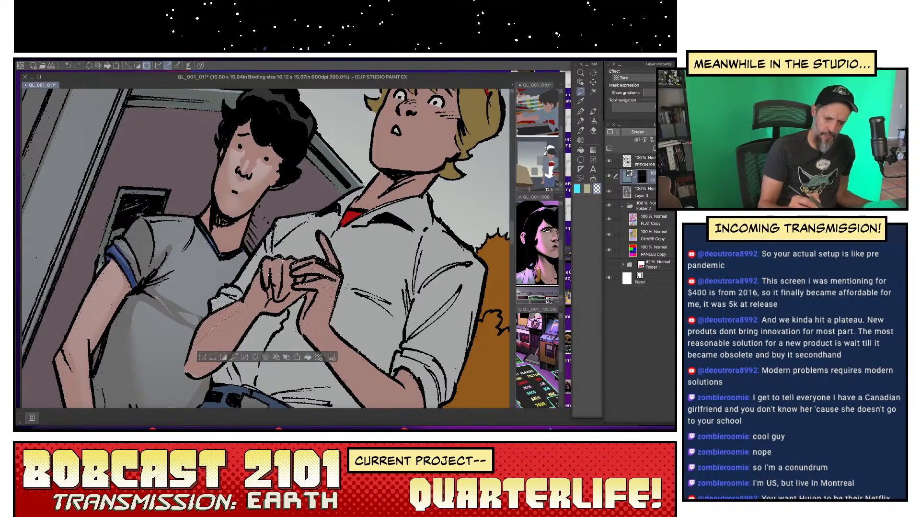
# - Add lasso shapes for lighting around the blond character's collar, shirt chest and shoulder folds
pyautogui.moveTo(332, 314); pyautogui.dragTo(282, 333)
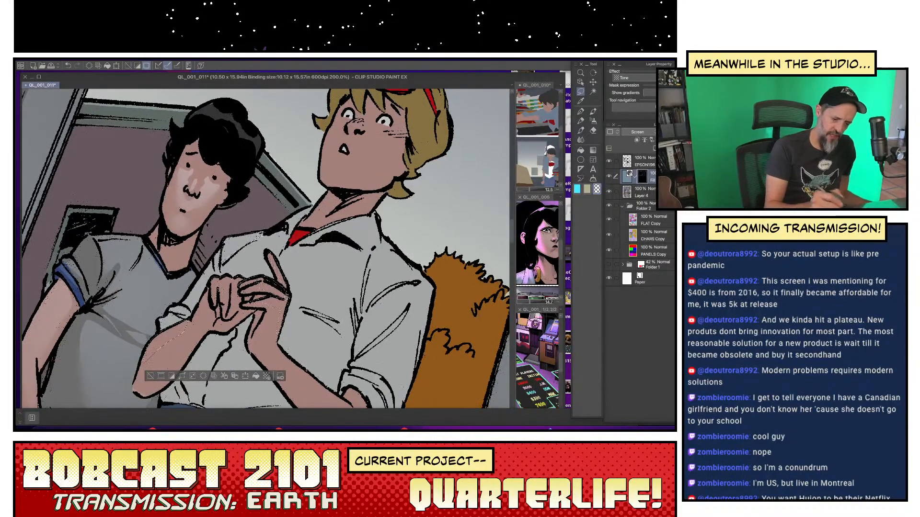
pyautogui.moveTo(315, 206); pyautogui.dragTo(290, 223)
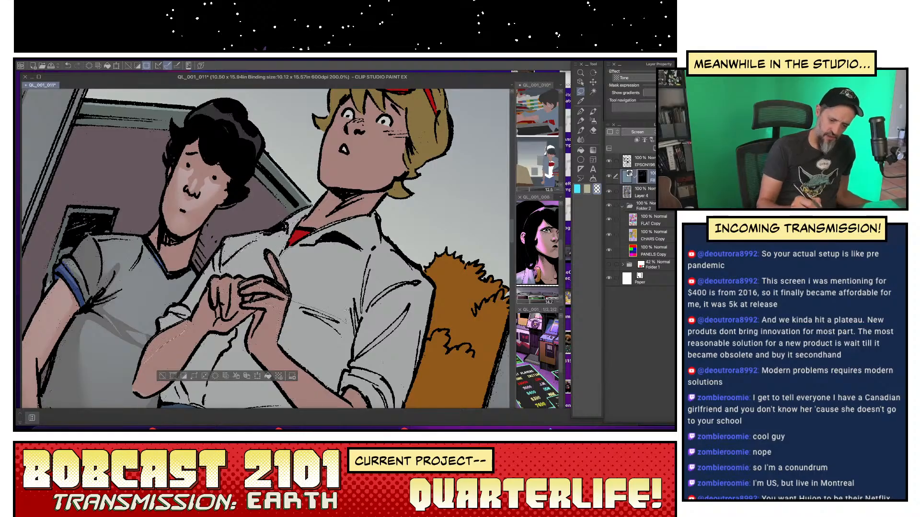
pyautogui.moveTo(291, 242); pyautogui.dragTo(312, 256)
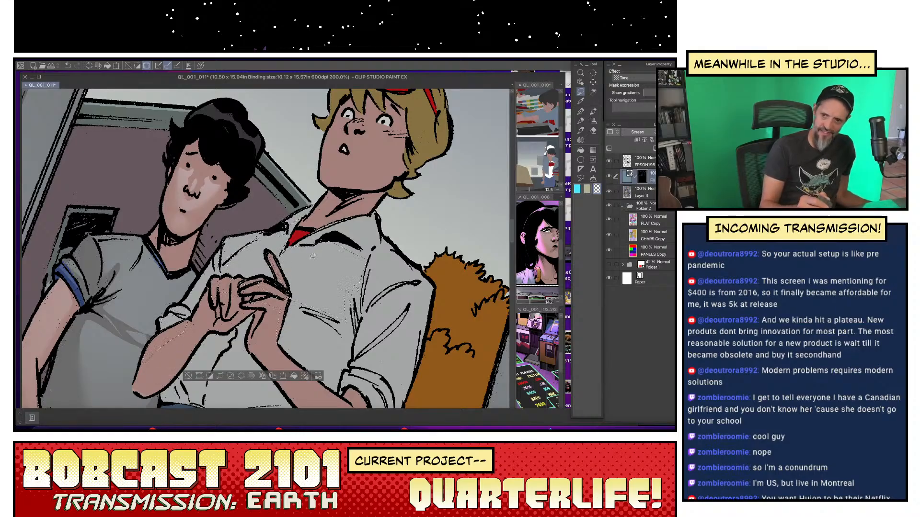
pyautogui.moveTo(369, 214); pyautogui.dragTo(376, 212)
pyautogui.moveTo(377, 243)
pyautogui.mouseDown()
pyautogui.moveTo(386, 218)
pyautogui.moveTo(386, 234)
pyautogui.moveTo(436, 285)
pyautogui.moveTo(408, 280)
pyautogui.mouseUp()
pyautogui.moveTo(382, 246); pyautogui.dragTo(386, 270)
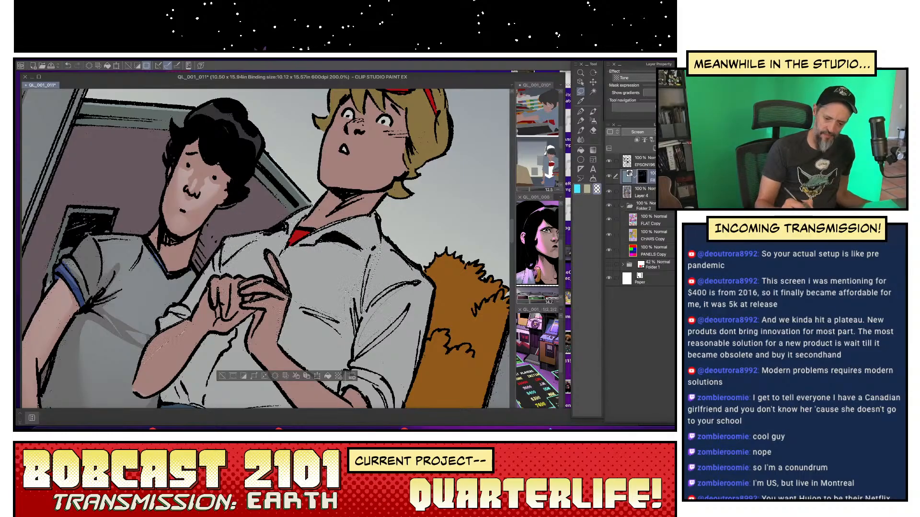
# - Extend the lasso selection with lighting shapes on the blond character's rolled sleeve and lower forearm
pyautogui.moveTo(365, 351)
pyautogui.mouseDown()
pyautogui.moveTo(418, 339)
pyautogui.moveTo(419, 316)
pyautogui.moveTo(440, 310)
pyautogui.moveTo(424, 289)
pyautogui.moveTo(440, 277)
pyautogui.mouseUp()
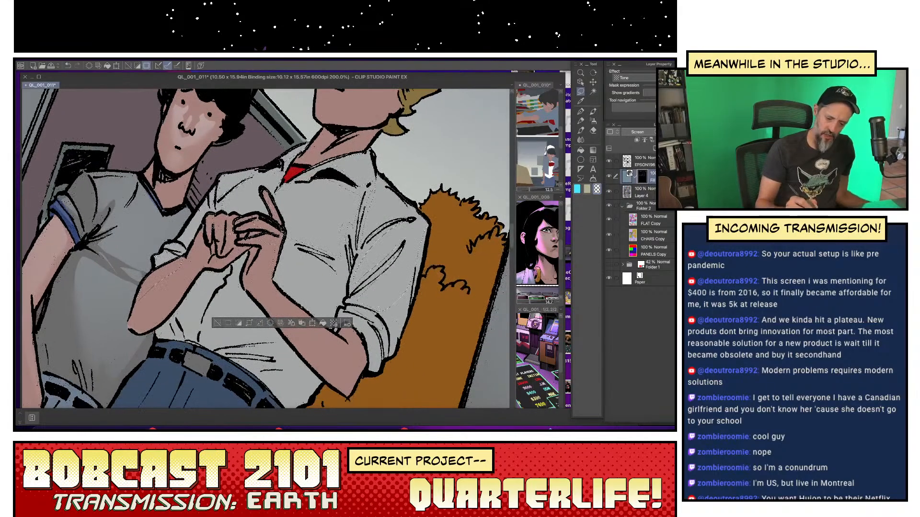
pyautogui.moveTo(379, 310); pyautogui.dragTo(359, 309)
pyautogui.moveTo(373, 339); pyautogui.dragTo(368, 311)
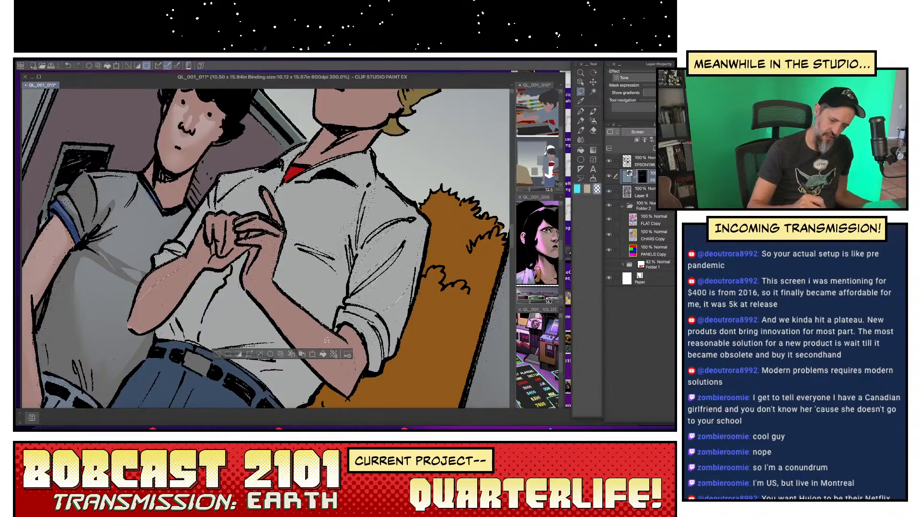
pyautogui.moveTo(276, 277); pyautogui.dragTo(277, 284)
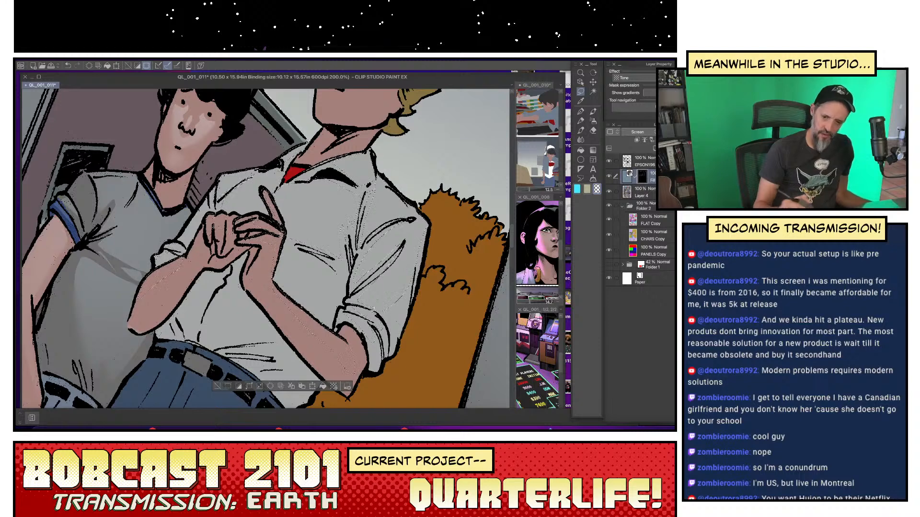
# - Airbrush light into the selected shapes on the blond character's shirt and arms, clear the selection and soften the edges with the Blend tool
pyautogui.click(593, 121)
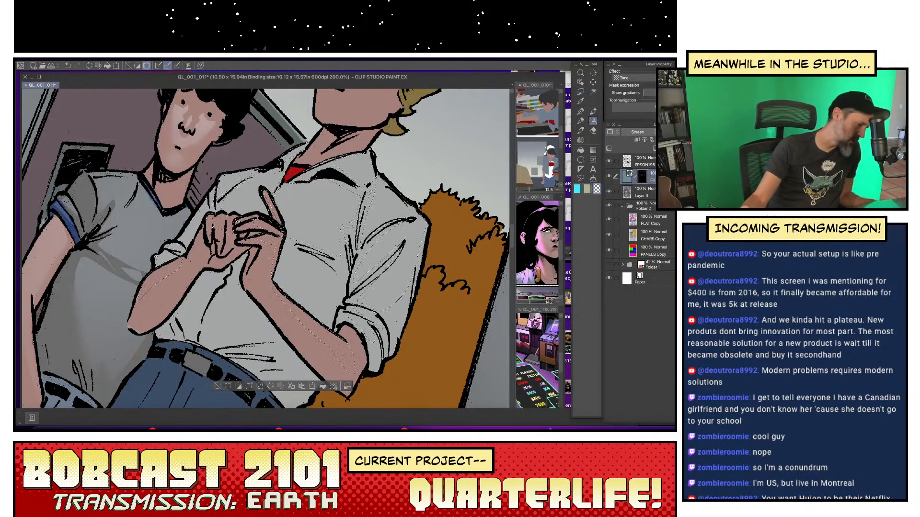
pyautogui.hotkey('ctrl', '-')
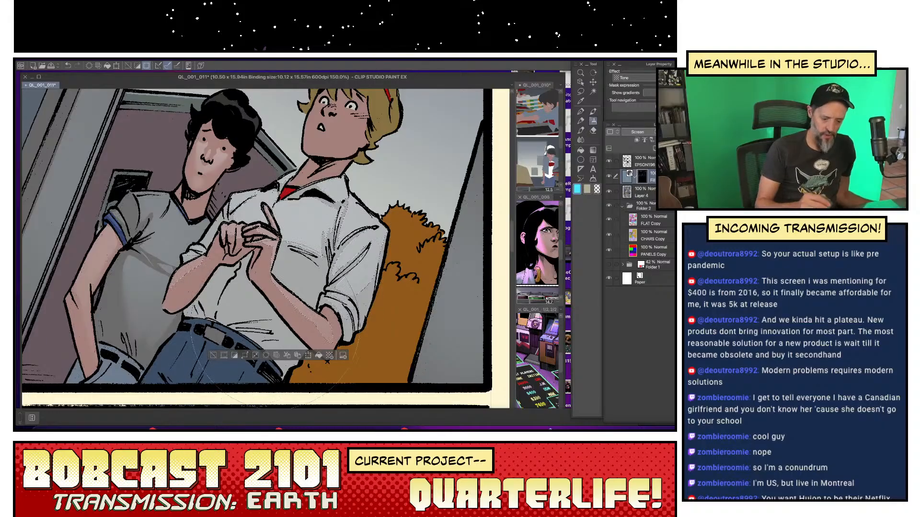
pyautogui.click(213, 355)
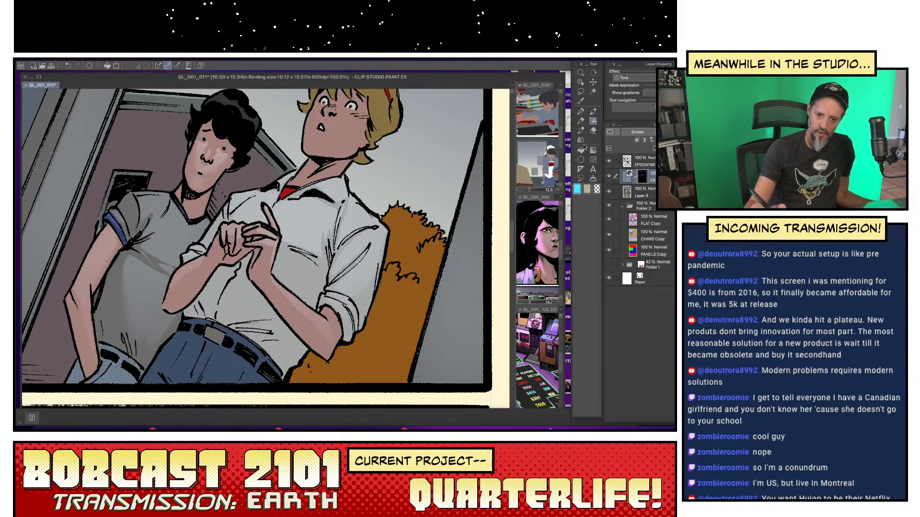
pyautogui.click(581, 140)
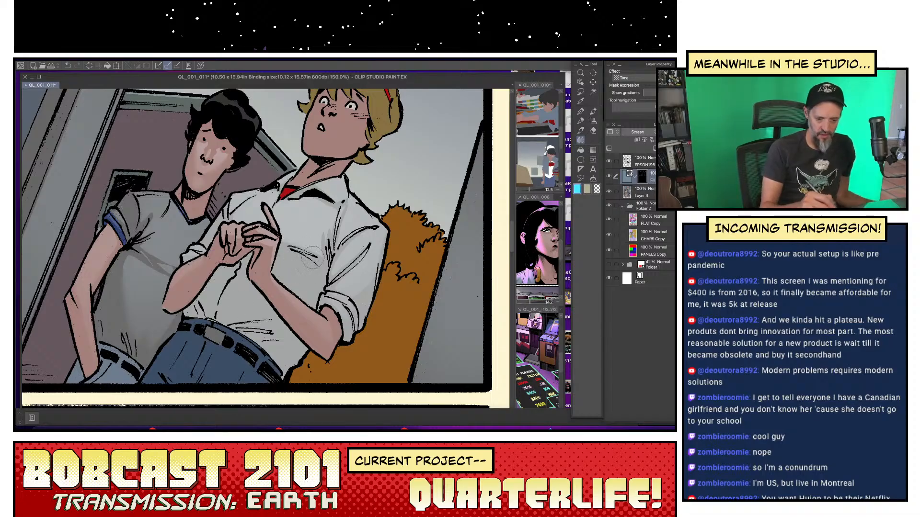
# - Lasso lighting shapes across the blond character's face, covering the cheek, mouth area and jaw
pyautogui.moveTo(352, 218); pyautogui.dragTo(317, 328)
pyautogui.press('m')
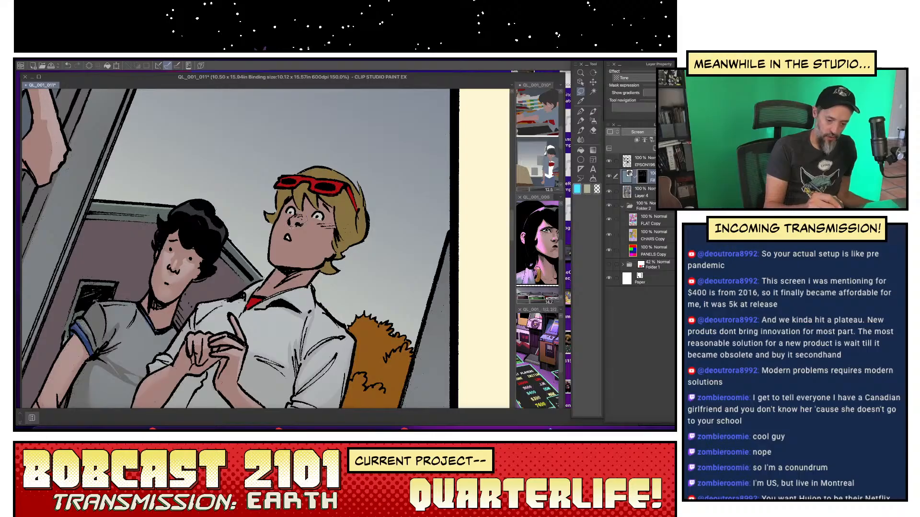
pyautogui.moveTo(331, 229); pyautogui.dragTo(299, 216)
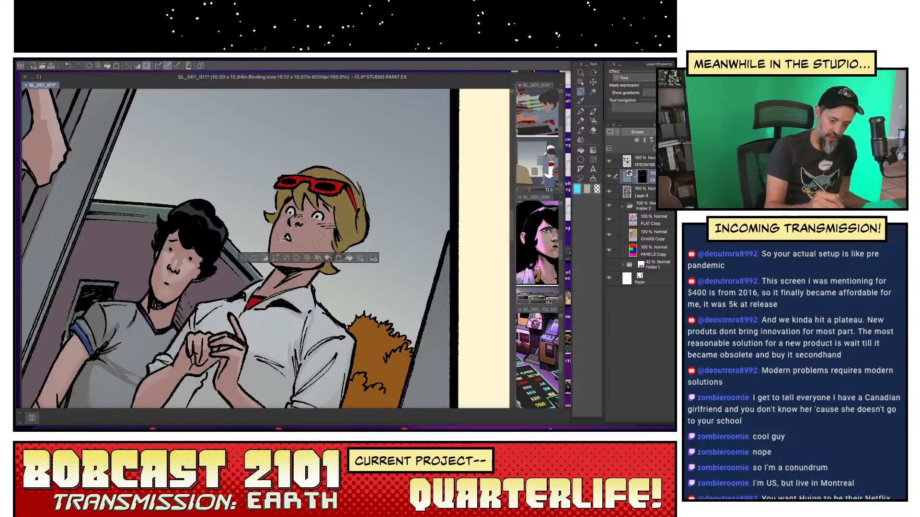
pyautogui.moveTo(282, 241); pyautogui.dragTo(291, 229)
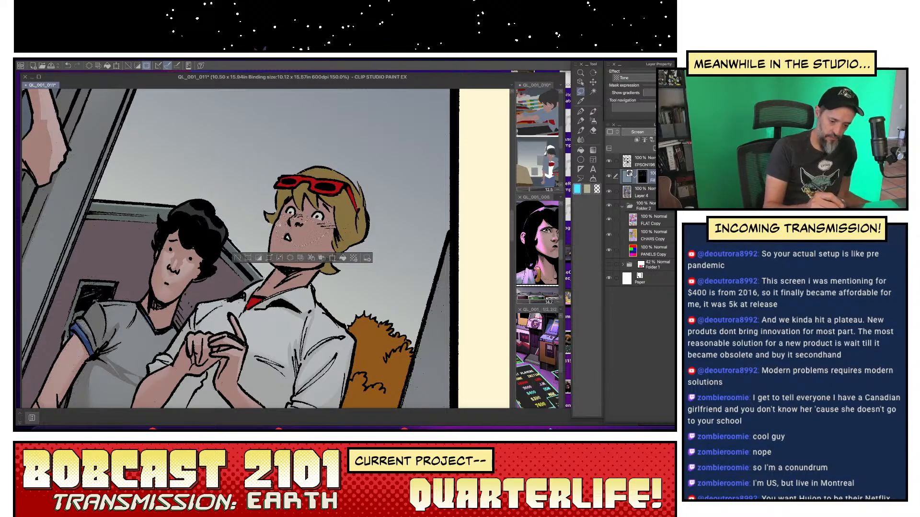
pyautogui.moveTo(281, 241); pyautogui.dragTo(310, 245)
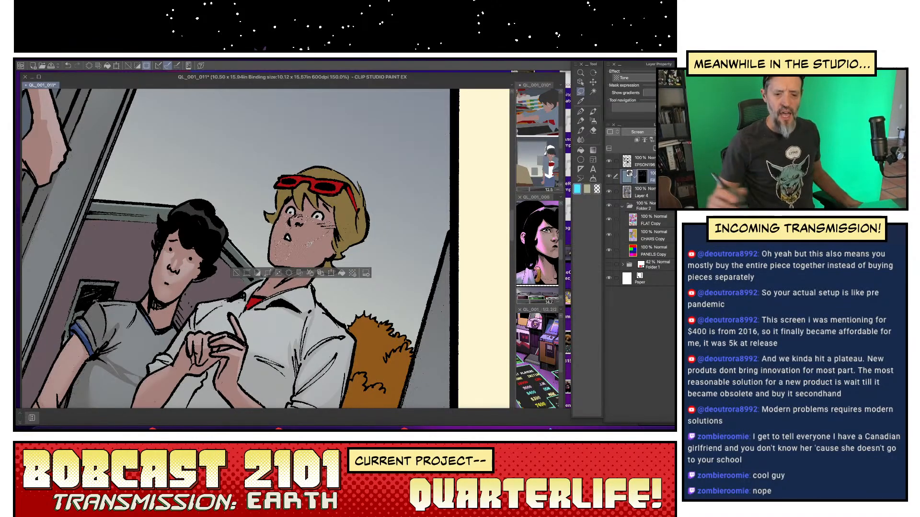
# - Airbrush light into the blond character's face selection, clear the selection and blend the lighting's edges
pyautogui.press('b')
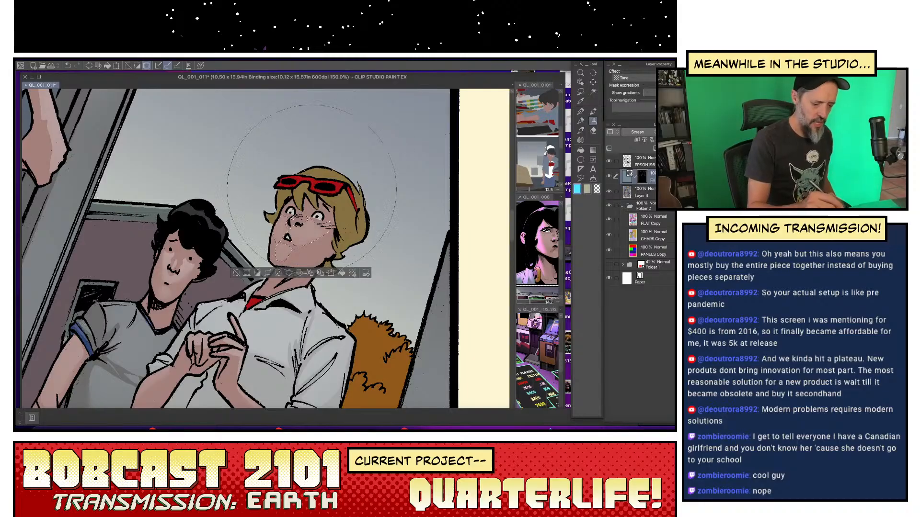
pyautogui.hotkey('ctrl', 'd')
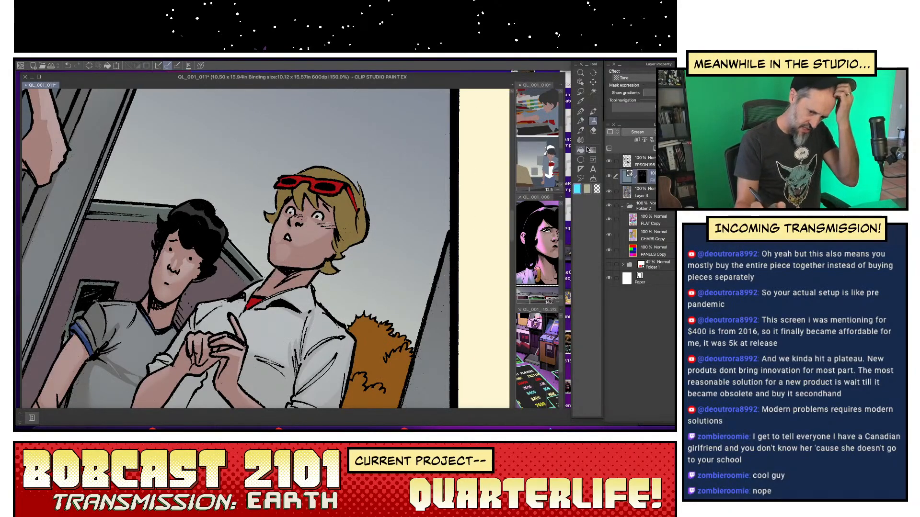
pyautogui.press('j')
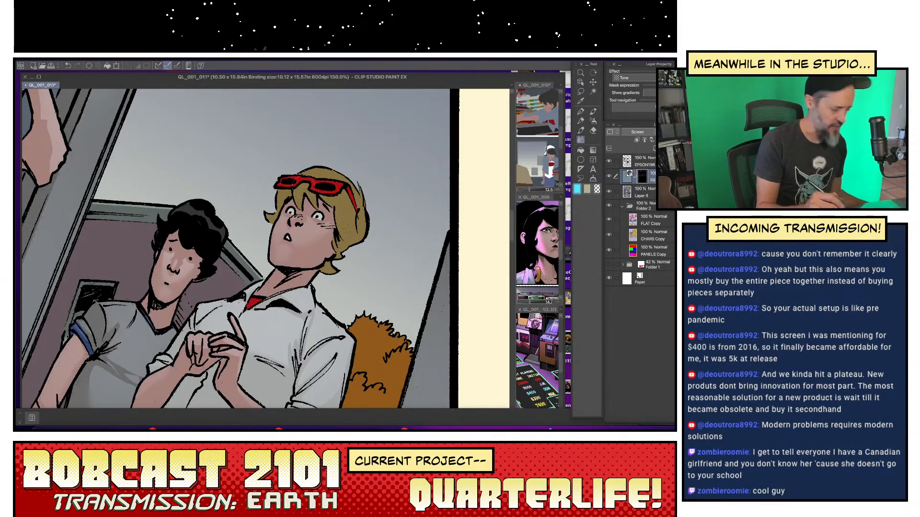
# - Lasso highlight shapes in the blond character's hair, airbrush light into them and clear the selection
pyautogui.press('m')
pyautogui.moveTo(304, 187)
pyautogui.mouseDown()
pyautogui.moveTo(292, 172)
pyautogui.moveTo(346, 176)
pyautogui.moveTo(329, 177)
pyautogui.moveTo(365, 193)
pyautogui.moveTo(361, 211)
pyautogui.moveTo(355, 190)
pyautogui.moveTo(354, 202)
pyautogui.moveTo(344, 207)
pyautogui.moveTo(342, 196)
pyautogui.moveTo(352, 230)
pyautogui.moveTo(344, 195)
pyautogui.moveTo(356, 218)
pyautogui.mouseUp()
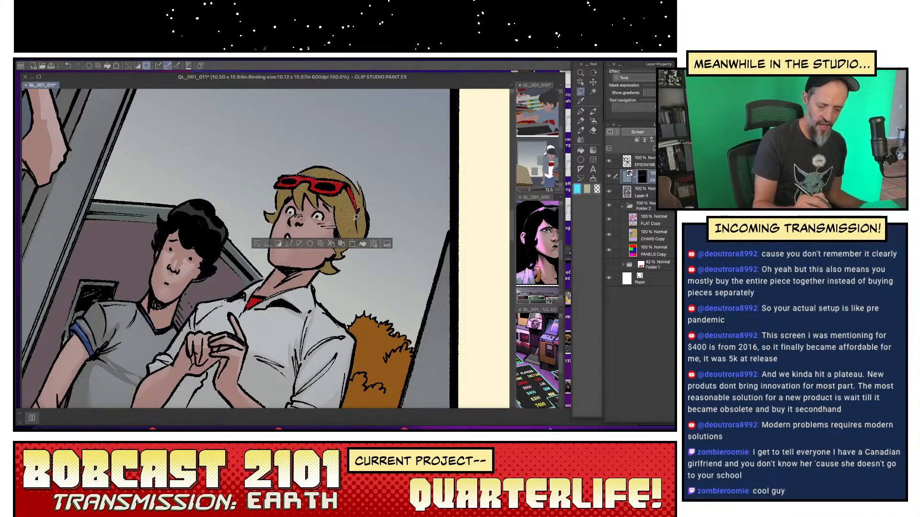
pyautogui.click(593, 132)
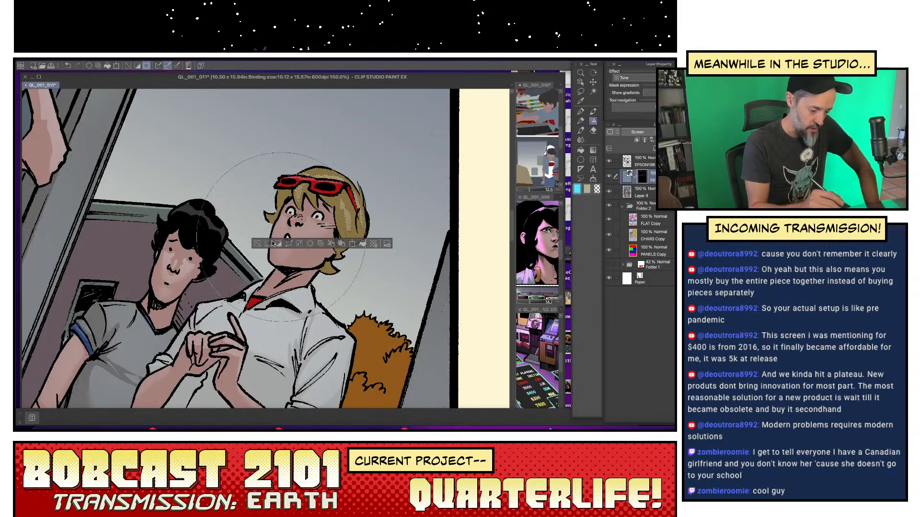
pyautogui.hotkey('ctrl', 'd')
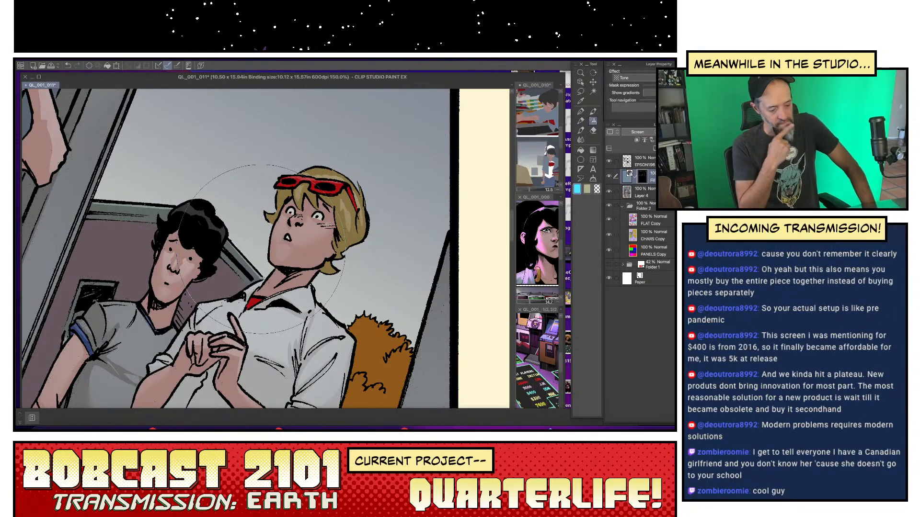
# - Select the orange bush behind the blond character from the FLAT Copy layer and brush textured light into it on the Screen layer
pyautogui.moveTo(261, 249); pyautogui.dragTo(312, 125)
pyautogui.moveTo(413, 375); pyautogui.dragTo(442, 313)
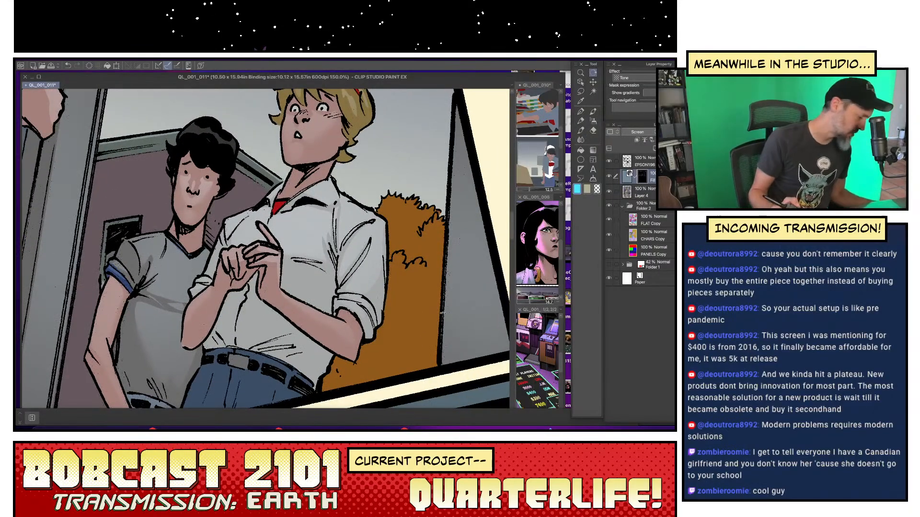
pyautogui.click(661, 193)
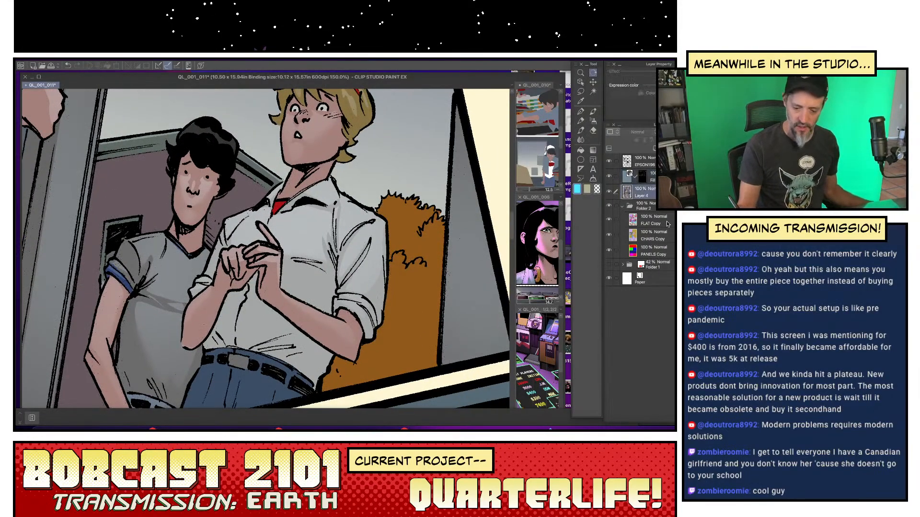
pyautogui.click(664, 221)
pyautogui.press('w')
pyautogui.click(428, 305)
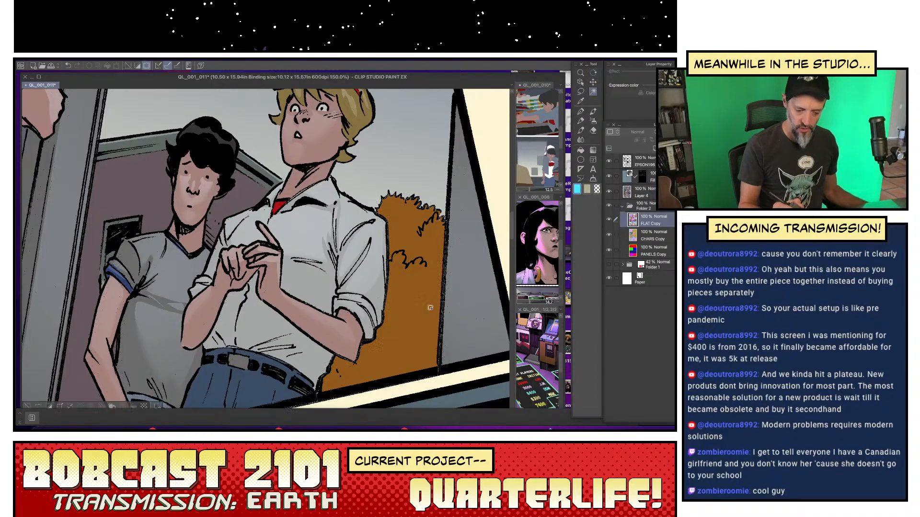
pyautogui.click(581, 132)
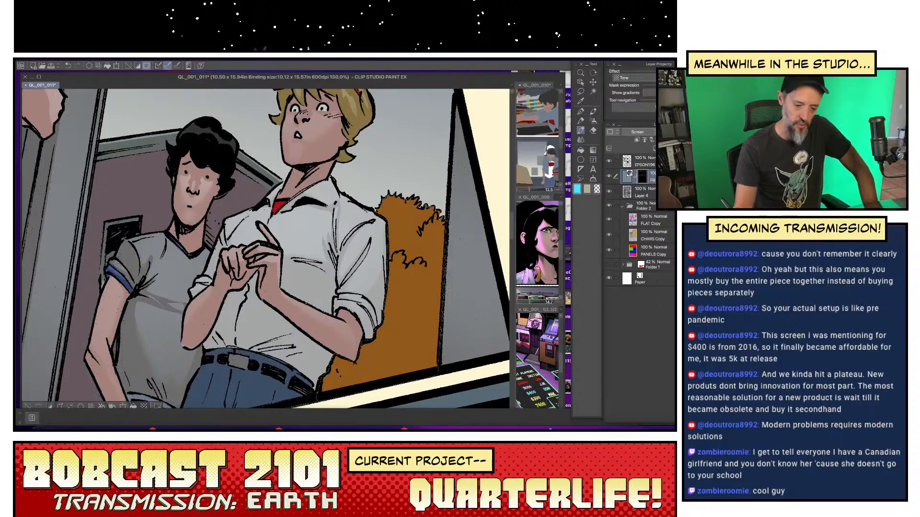
pyautogui.moveTo(407, 205)
pyautogui.mouseDown()
pyautogui.moveTo(385, 198)
pyautogui.moveTo(373, 230)
pyautogui.moveTo(379, 248)
pyautogui.moveTo(436, 234)
pyautogui.moveTo(427, 278)
pyautogui.moveTo(403, 262)
pyautogui.moveTo(424, 278)
pyautogui.moveTo(398, 298)
pyautogui.moveTo(437, 315)
pyautogui.moveTo(413, 329)
pyautogui.moveTo(476, 351)
pyautogui.moveTo(398, 309)
pyautogui.moveTo(408, 296)
pyautogui.moveTo(429, 294)
pyautogui.mouseUp()
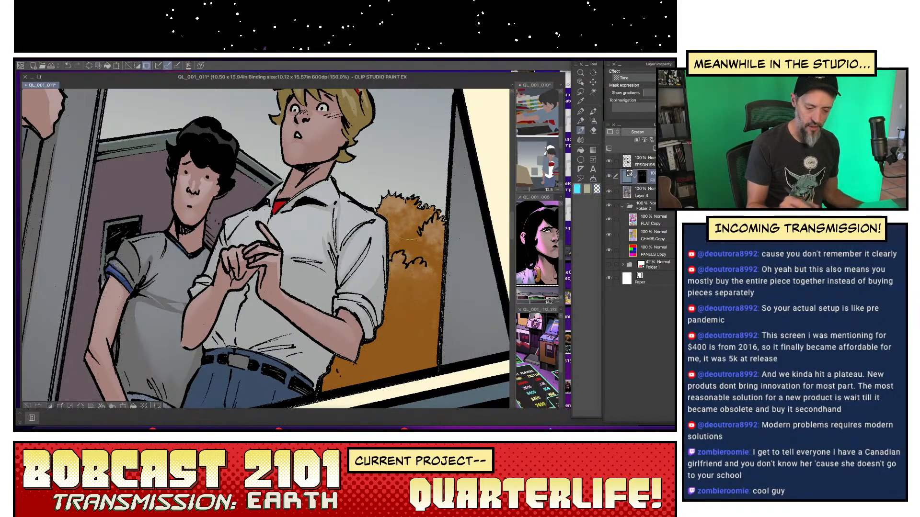
# - Select the yellow trim of the red arcade ramps on the FLAT Copy layer, airbrush light into it on the Screen layer and clear the selection
pyautogui.moveTo(417, 198)
pyautogui.mouseDown()
pyautogui.moveTo(389, 325)
pyautogui.moveTo(463, 283)
pyautogui.mouseUp()
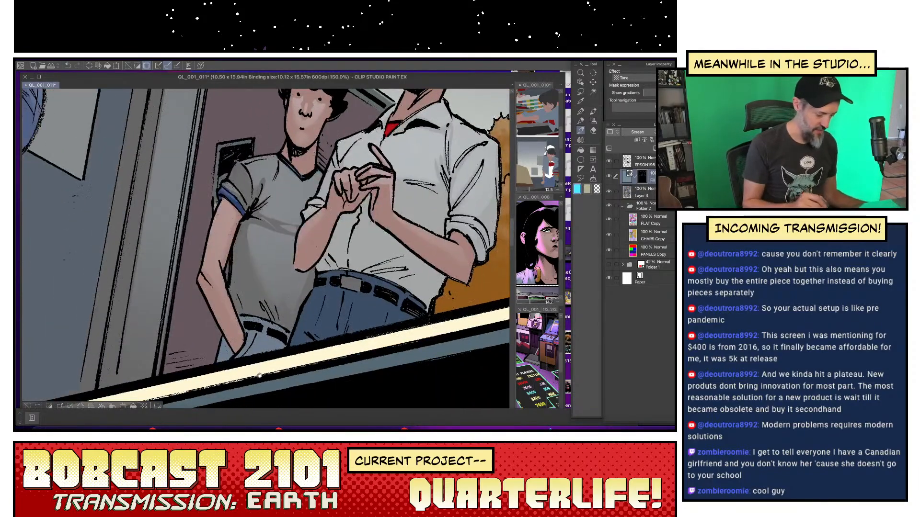
pyautogui.scroll(-2, 259, 375)
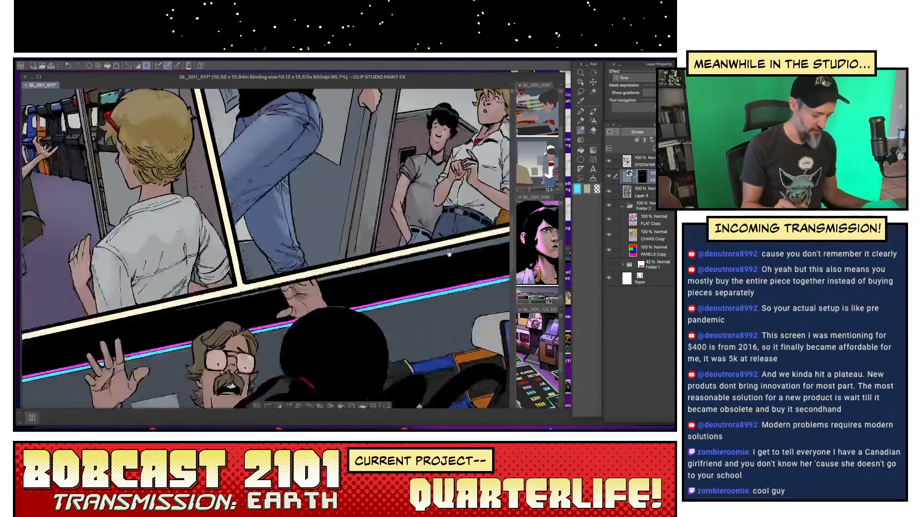
pyautogui.moveTo(450, 254); pyautogui.dragTo(261, 301)
pyautogui.keyDown('ctrl'); pyautogui.keyDown('shift'); pyautogui.click(261, 301); pyautogui.keyUp('shift'); pyautogui.keyUp('ctrl')
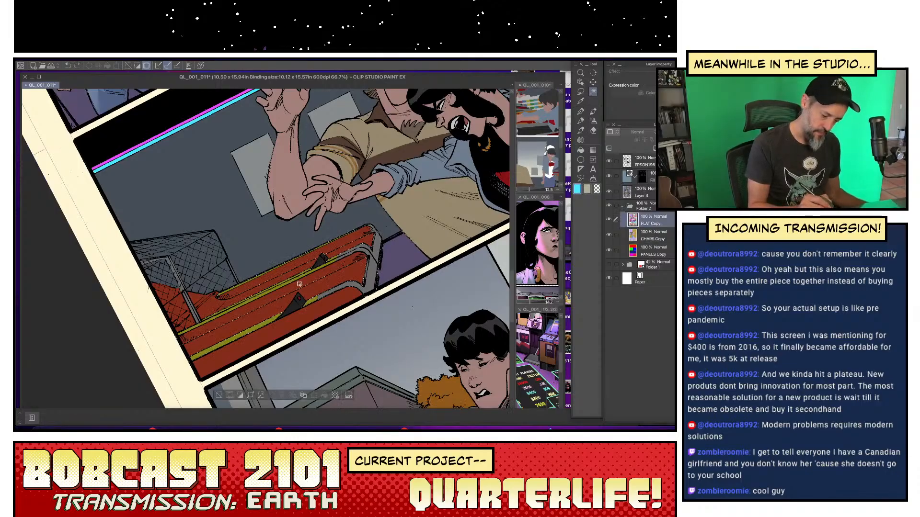
pyautogui.press('m')
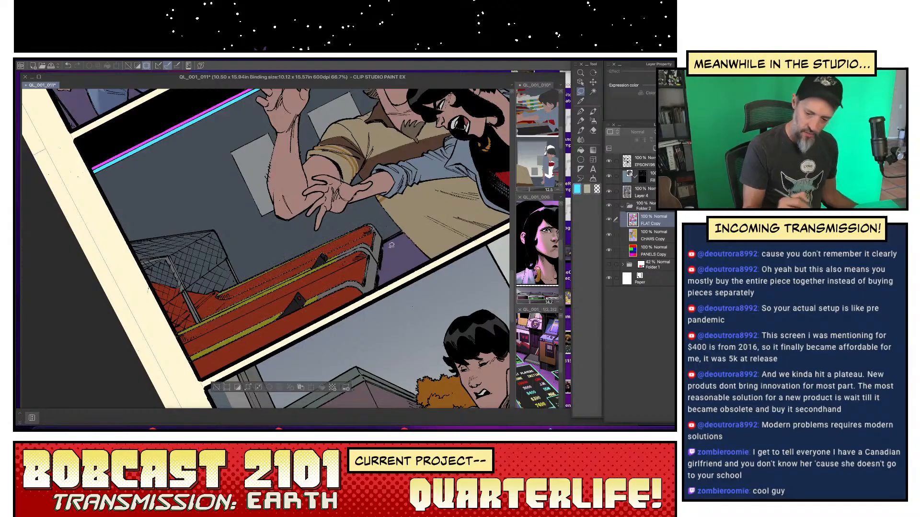
pyautogui.click(642, 176)
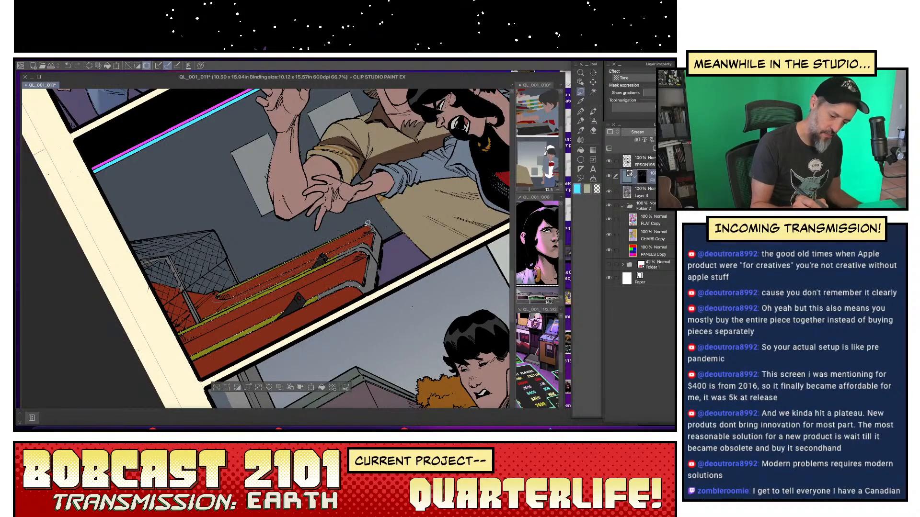
pyautogui.press('b')
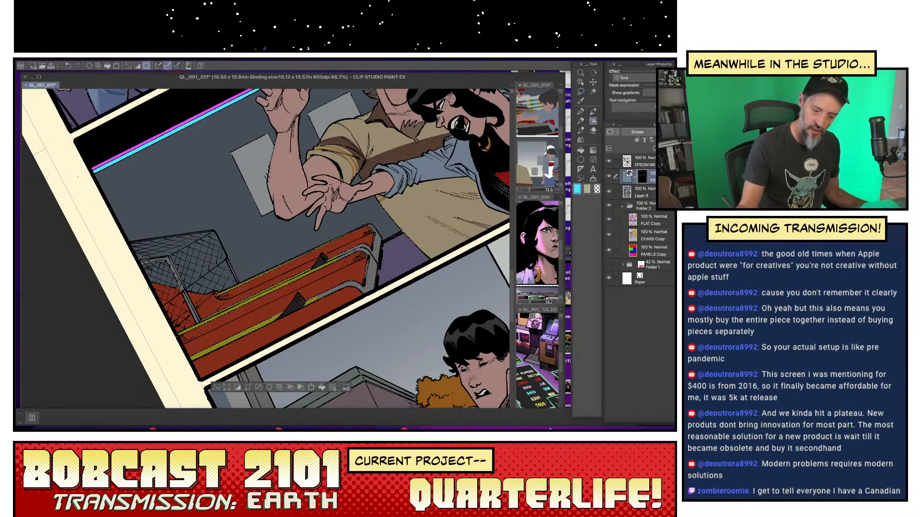
pyautogui.press('c')
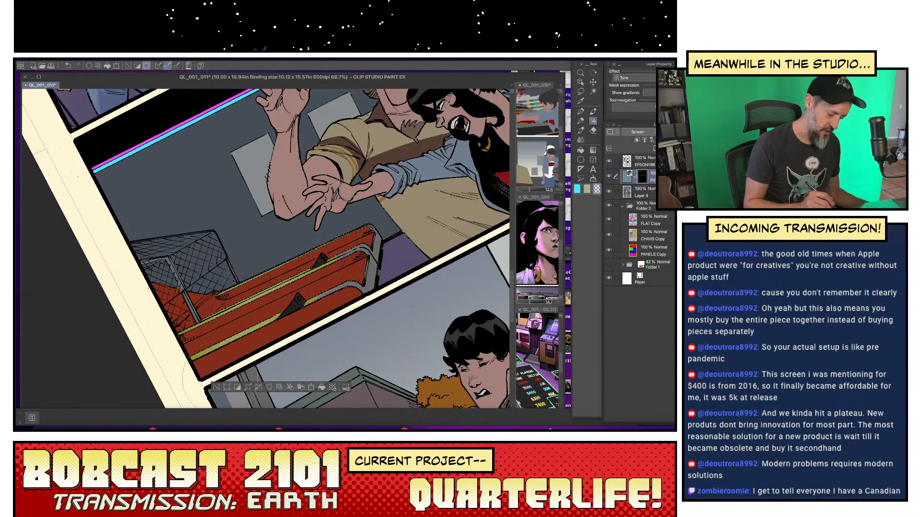
pyautogui.hotkey('ctrl', 'd')
# - Select the red ramp surfaces from the FLAT Copy layer, airbrush light into them on the Screen layer and clear the selection
pyautogui.click(664, 218)
pyautogui.press('w')
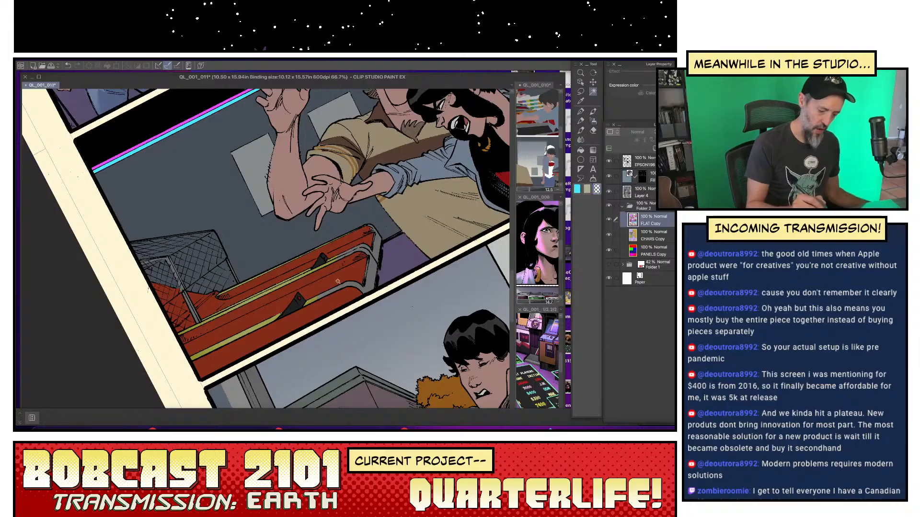
pyautogui.click(346, 281)
pyautogui.press('b')
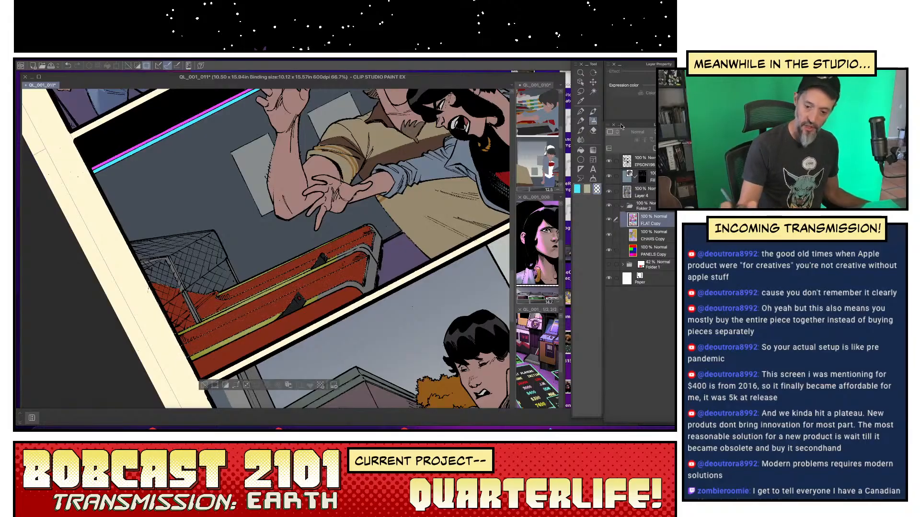
pyautogui.click(643, 177)
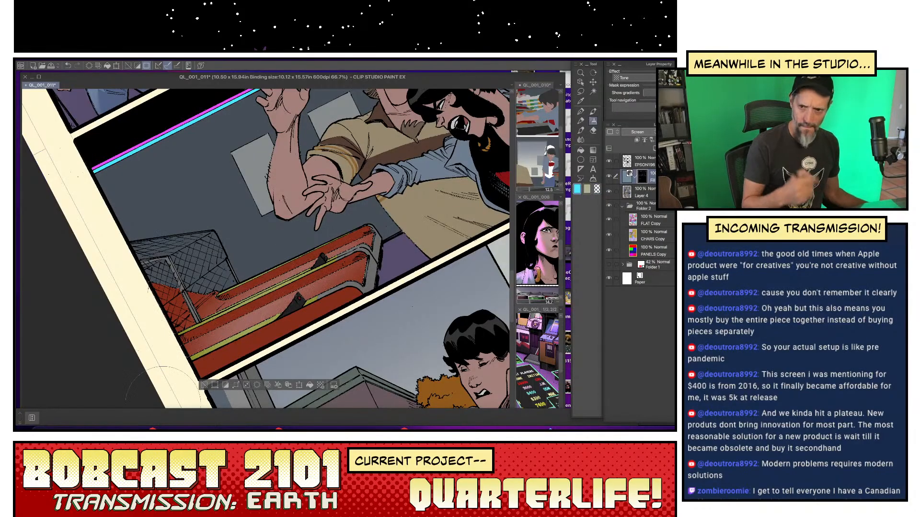
pyautogui.hotkey('ctrl', 'd')
# - Pen small highlights along the metal end frame of the red ramps, alternating with the transparent color to trim them
pyautogui.press('p')
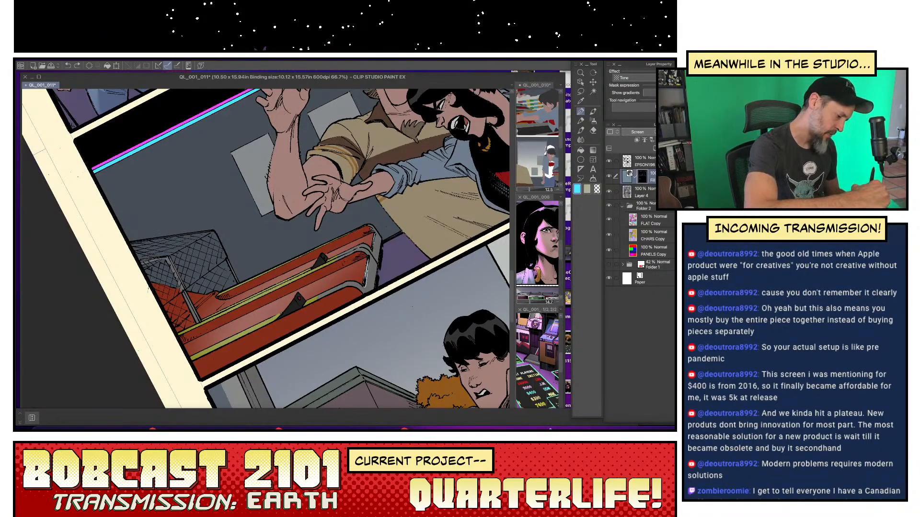
pyautogui.press('c')
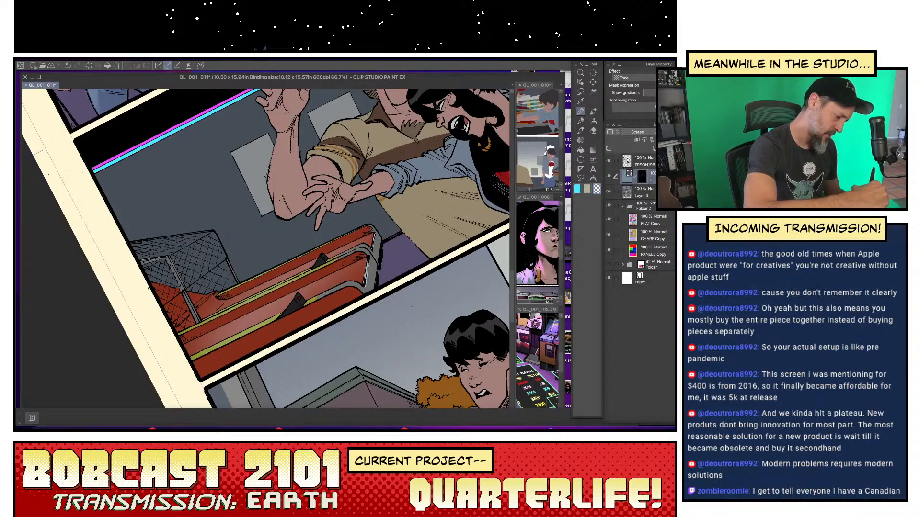
pyautogui.press('c')
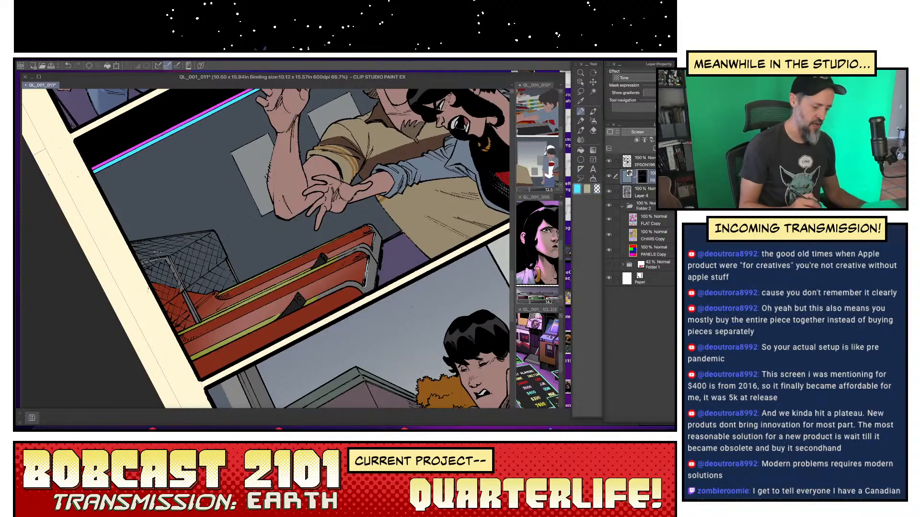
# - Lasso highlight shapes along the post of the ramps' netted cage, airbrush light into them and clear the selection
pyautogui.press('m')
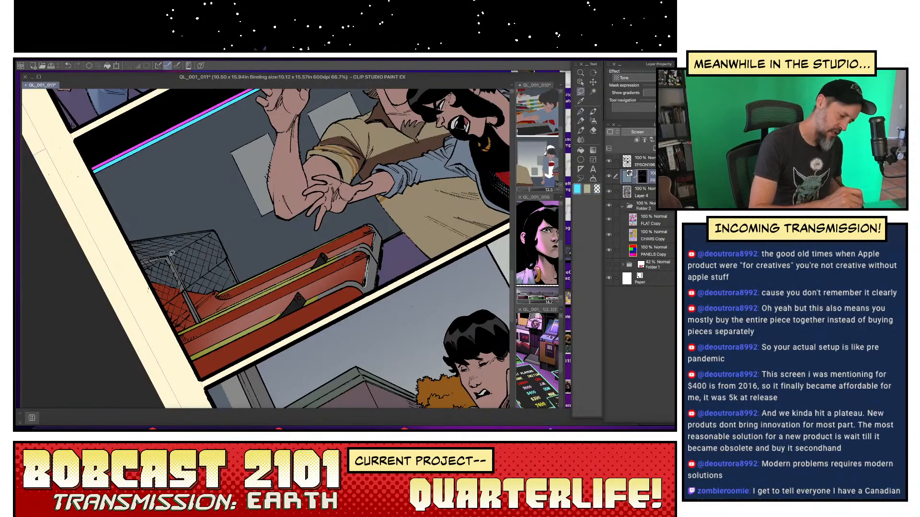
pyautogui.moveTo(172, 253)
pyautogui.mouseDown()
pyautogui.moveTo(186, 281)
pyautogui.moveTo(172, 254)
pyautogui.mouseUp()
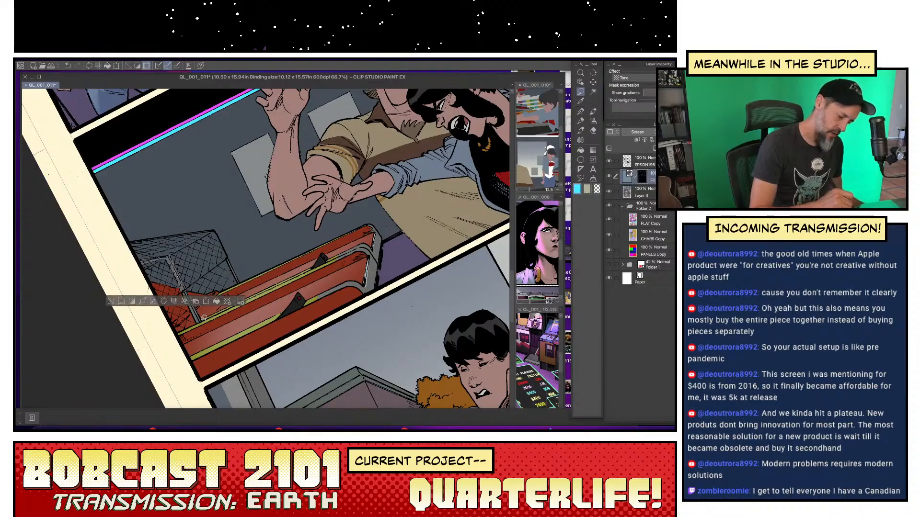
pyautogui.moveTo(201, 320); pyautogui.dragTo(186, 289)
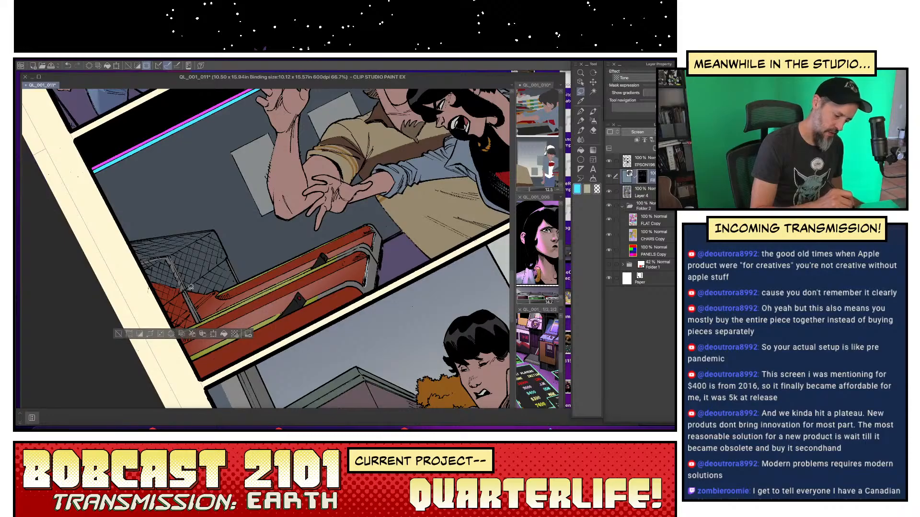
pyautogui.moveTo(185, 289)
pyautogui.mouseDown()
pyautogui.moveTo(200, 321)
pyautogui.moveTo(187, 289)
pyautogui.mouseUp()
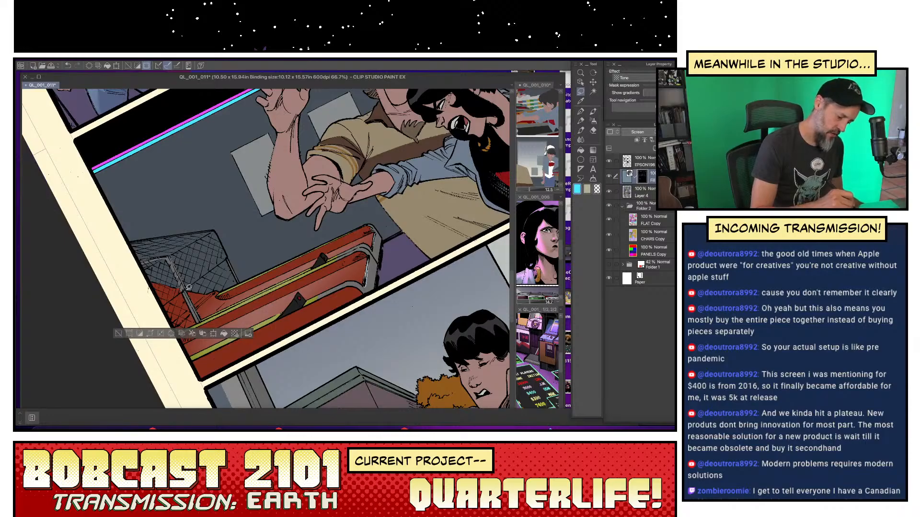
pyautogui.click(594, 122)
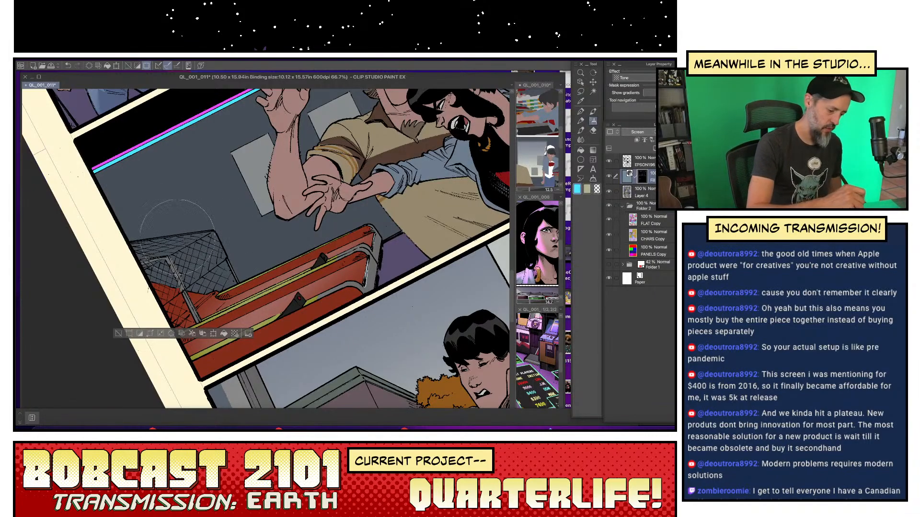
pyautogui.click(119, 334)
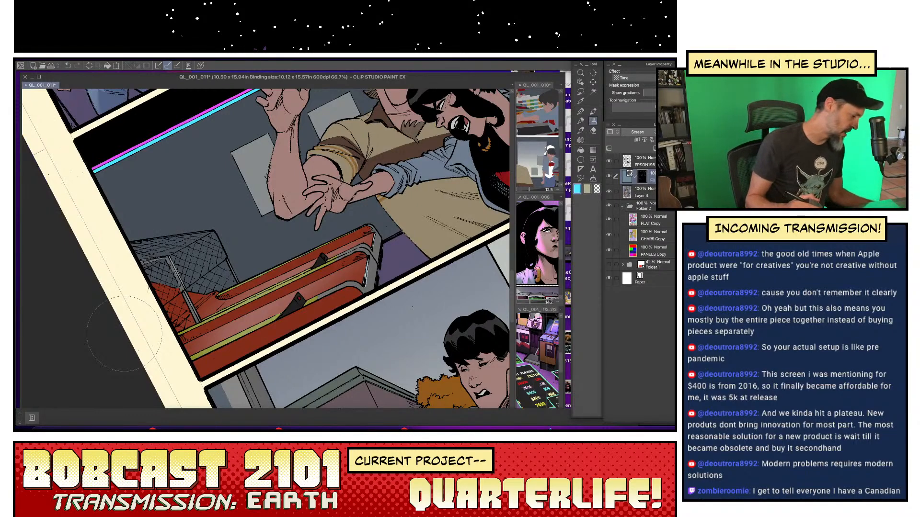
# - Lasso highlight shapes on the two black wedges of the red ramps, airbrush light into them and clear the selection
pyautogui.press('m')
pyautogui.moveTo(299, 295)
pyautogui.mouseDown()
pyautogui.moveTo(281, 315)
pyautogui.moveTo(302, 303)
pyautogui.moveTo(299, 294)
pyautogui.mouseUp()
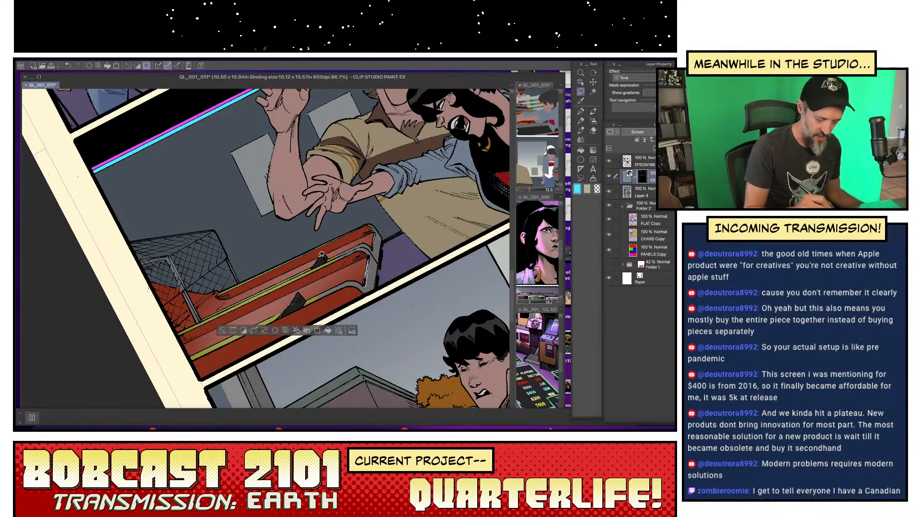
pyautogui.moveTo(321, 255)
pyautogui.mouseDown()
pyautogui.moveTo(313, 268)
pyautogui.moveTo(324, 250)
pyautogui.mouseUp()
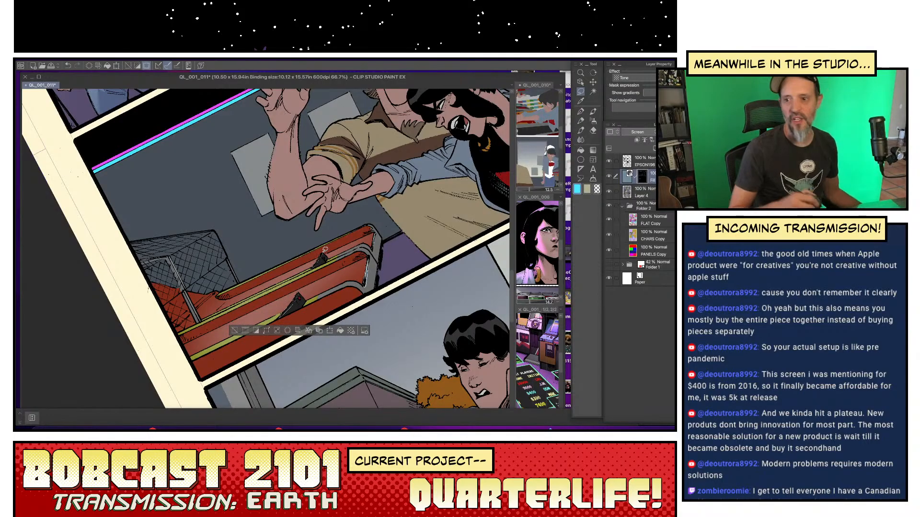
pyautogui.press('b')
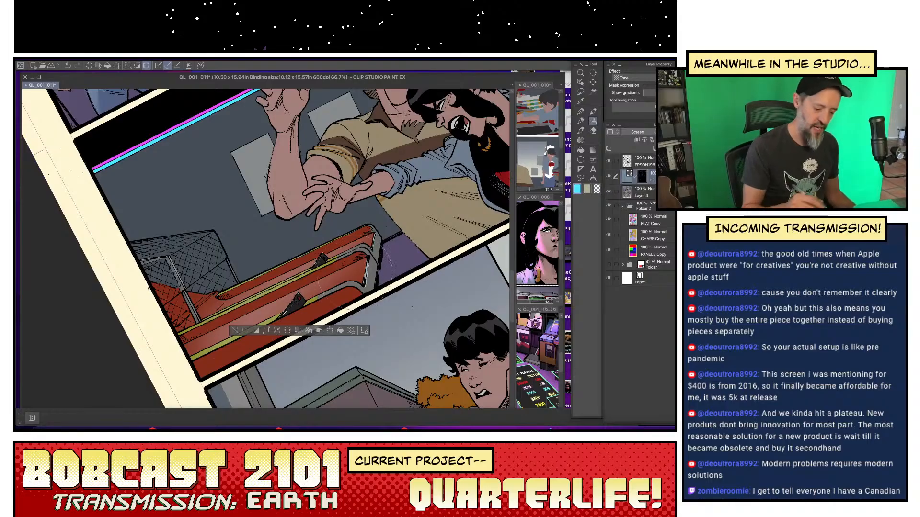
pyautogui.hotkey('ctrl', 'd')
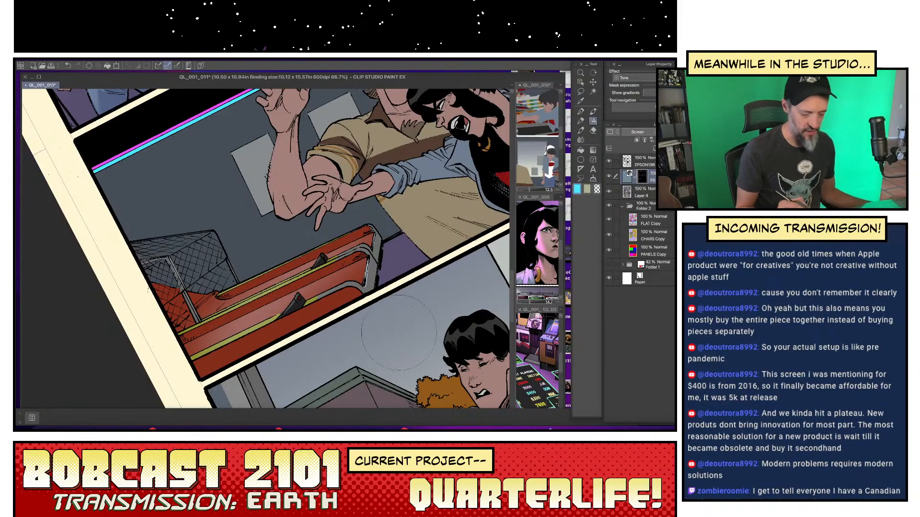
# - Select the purple floor beside the ramps from the FLAT Copy layer and airbrush light into it on the Screen layer, refining it with the Eraser
pyautogui.moveTo(385, 341); pyautogui.dragTo(266, 370)
pyautogui.hotkey('shift', 'space')
pyautogui.doubleClick(267, 370)
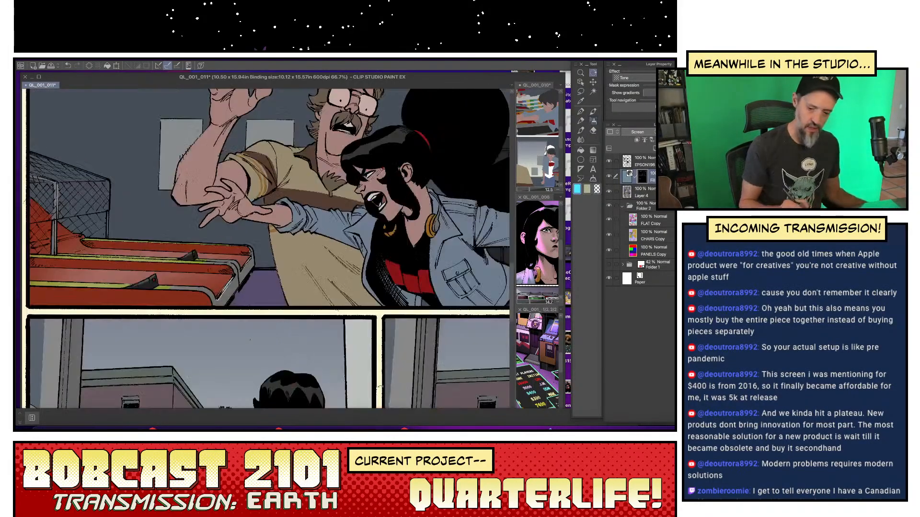
pyautogui.click(663, 221)
pyautogui.press('w')
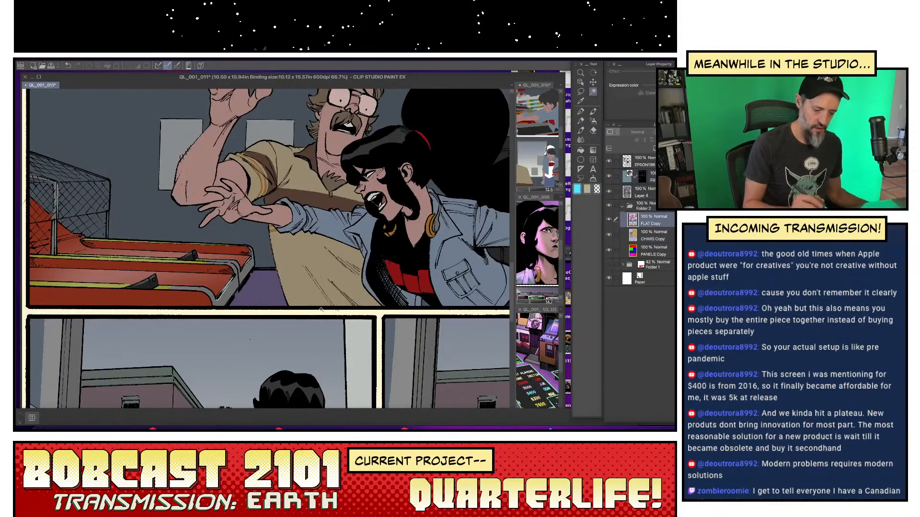
pyautogui.click(280, 305)
pyautogui.click(593, 121)
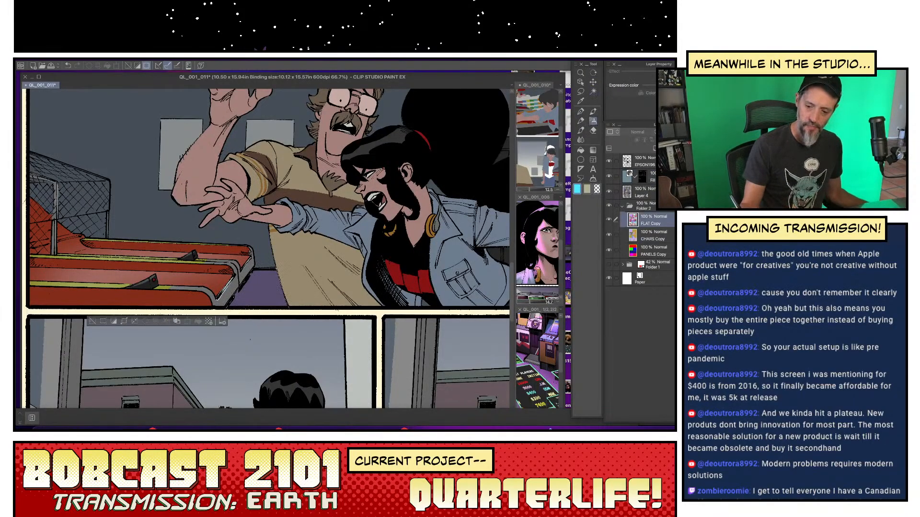
pyautogui.click(642, 177)
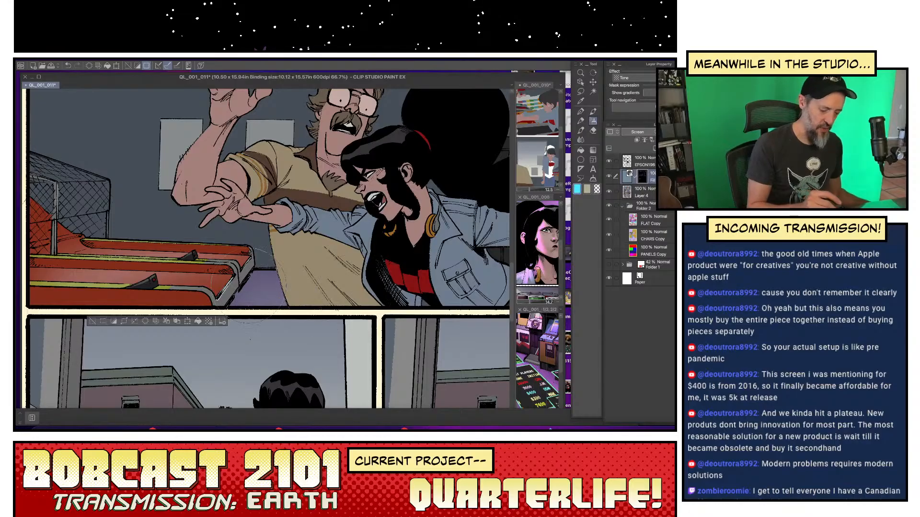
pyautogui.press('e')
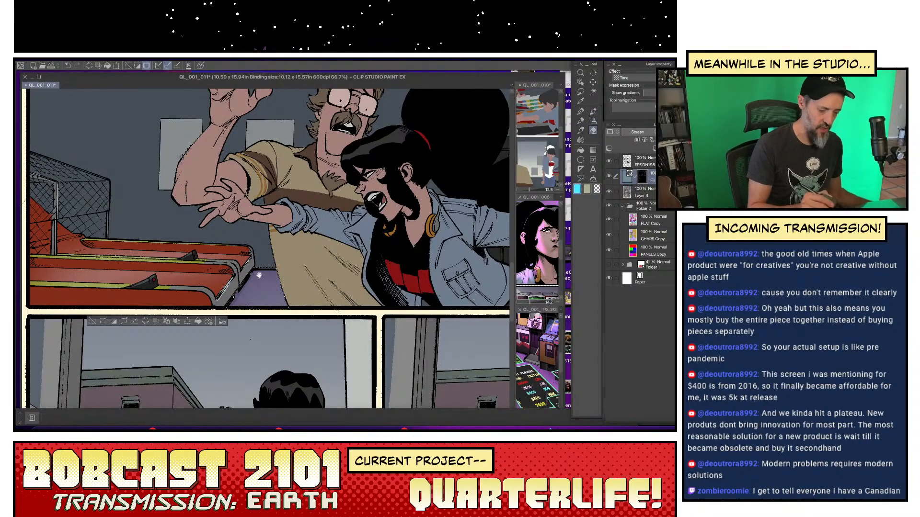
pyautogui.moveTo(353, 298); pyautogui.dragTo(299, 381)
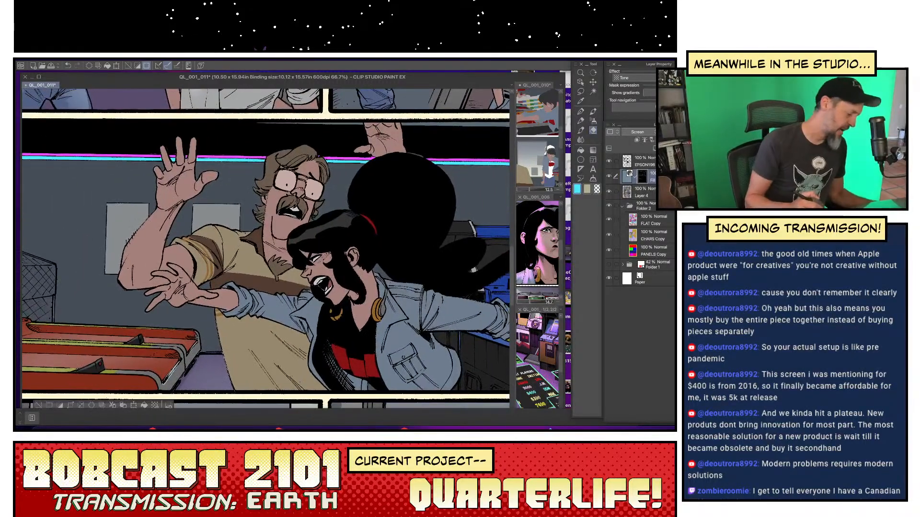
pyautogui.press('m')
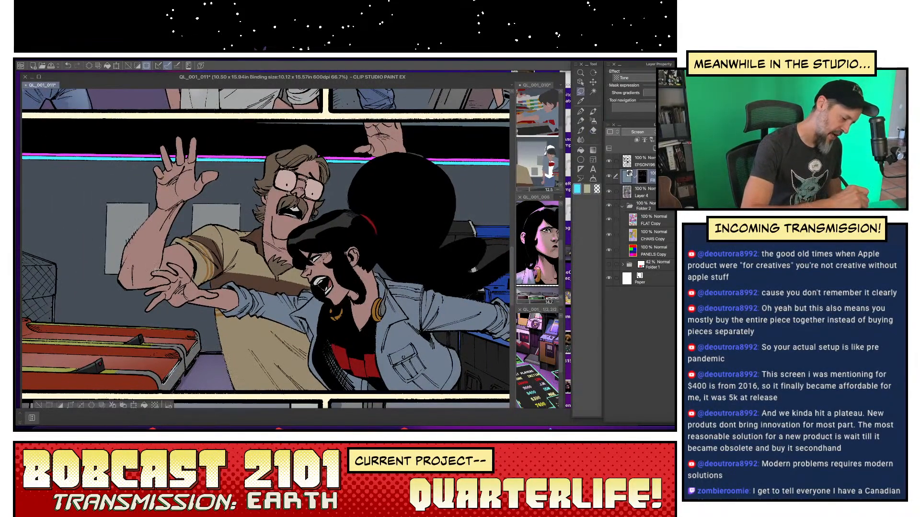
# - Lasso highlight shapes along the dark-haired character's outstretched hand and denim sleeve, airbrush light into them and clear the selection
pyautogui.moveTo(156, 271)
pyautogui.mouseDown()
pyautogui.moveTo(176, 275)
pyautogui.moveTo(163, 272)
pyautogui.mouseUp()
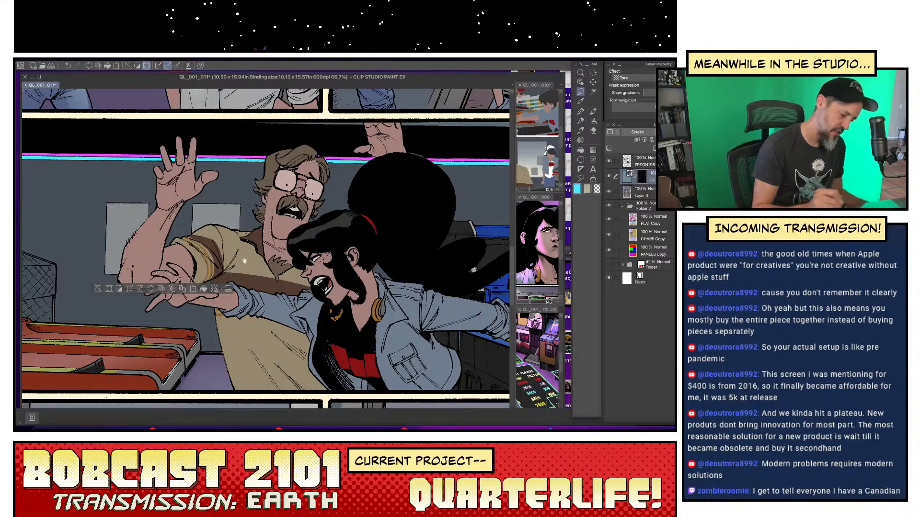
pyautogui.moveTo(244, 261); pyautogui.dragTo(364, 266)
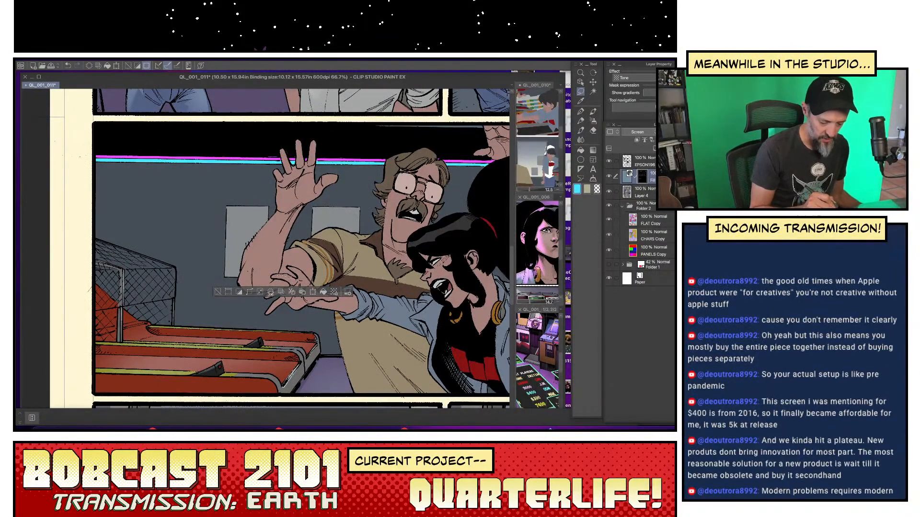
pyautogui.moveTo(280, 288); pyautogui.dragTo(279, 288)
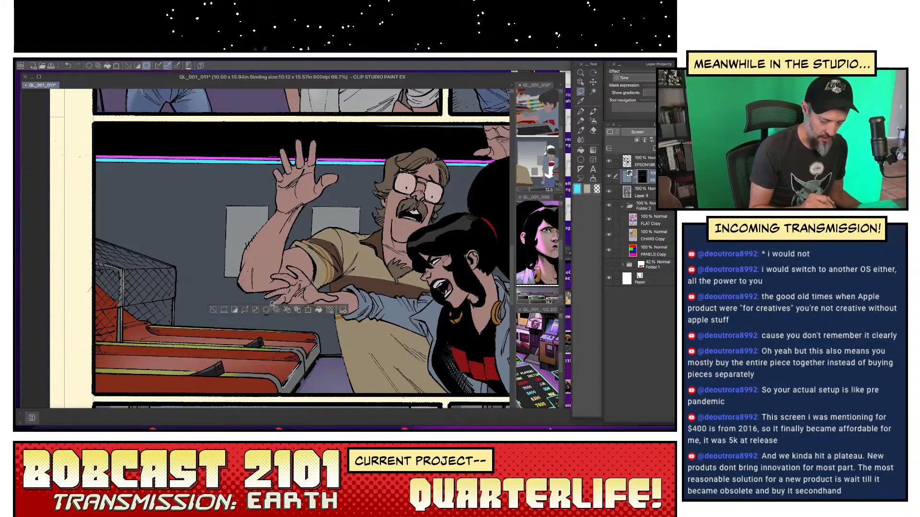
pyautogui.moveTo(286, 291); pyautogui.dragTo(288, 293)
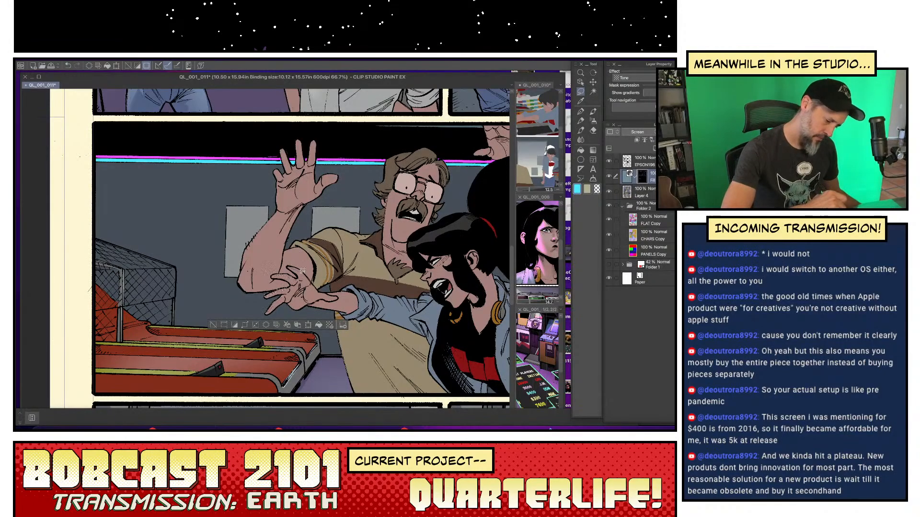
pyautogui.moveTo(298, 264); pyautogui.dragTo(305, 282)
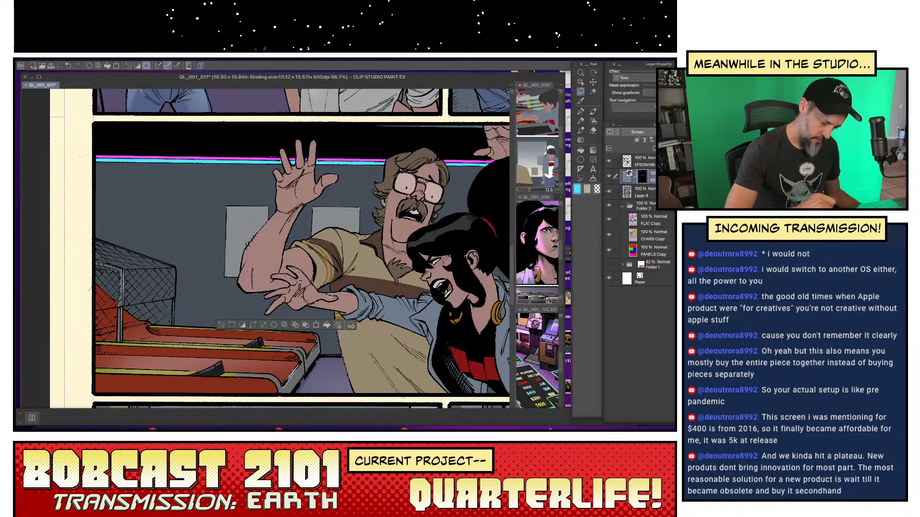
pyautogui.moveTo(331, 291)
pyautogui.mouseDown()
pyautogui.moveTo(355, 292)
pyautogui.moveTo(360, 301)
pyautogui.moveTo(343, 308)
pyautogui.mouseUp()
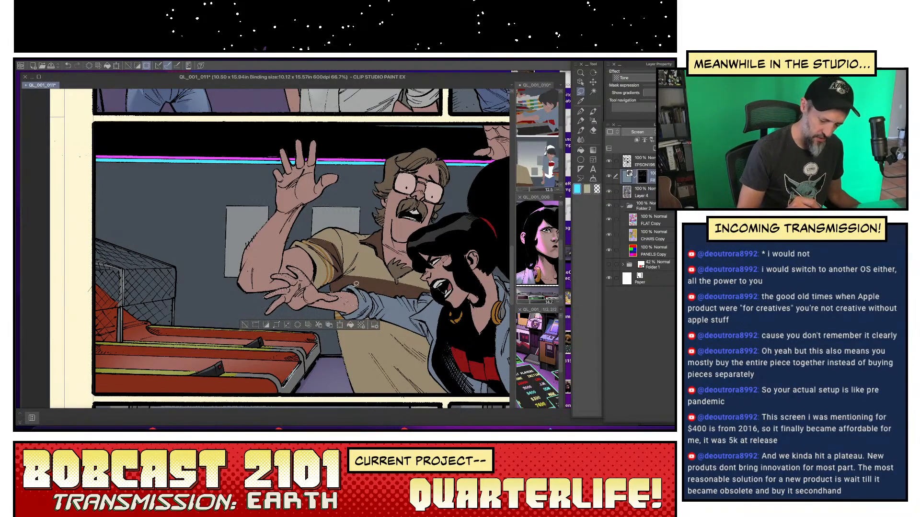
pyautogui.moveTo(356, 283)
pyautogui.mouseDown()
pyautogui.moveTo(367, 290)
pyautogui.moveTo(361, 303)
pyautogui.moveTo(384, 297)
pyautogui.moveTo(411, 313)
pyautogui.moveTo(384, 293)
pyautogui.mouseUp()
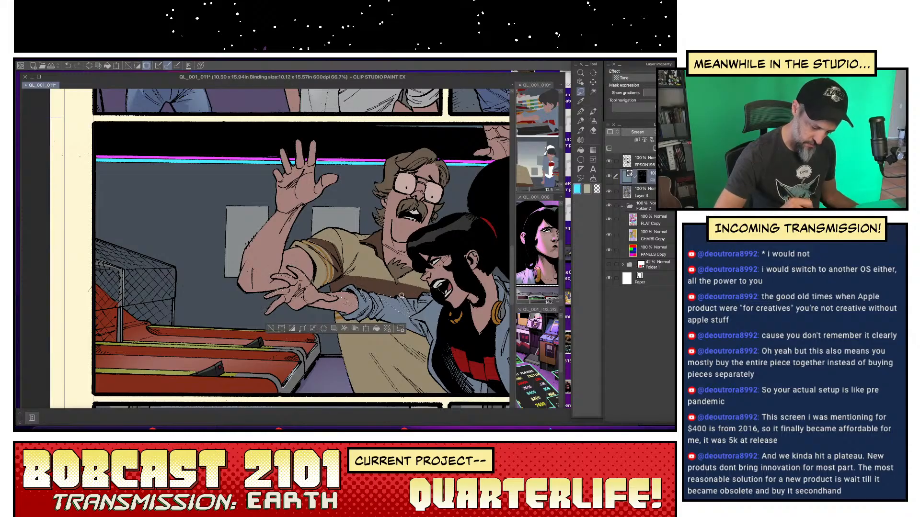
pyautogui.moveTo(408, 297); pyautogui.dragTo(427, 291)
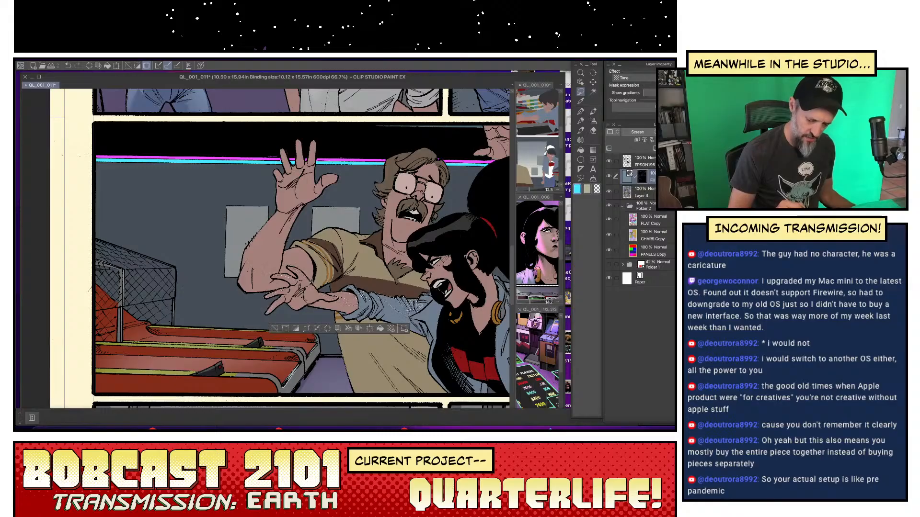
pyautogui.moveTo(433, 291)
pyautogui.mouseDown()
pyautogui.moveTo(411, 314)
pyautogui.moveTo(426, 317)
pyautogui.moveTo(449, 301)
pyautogui.mouseUp()
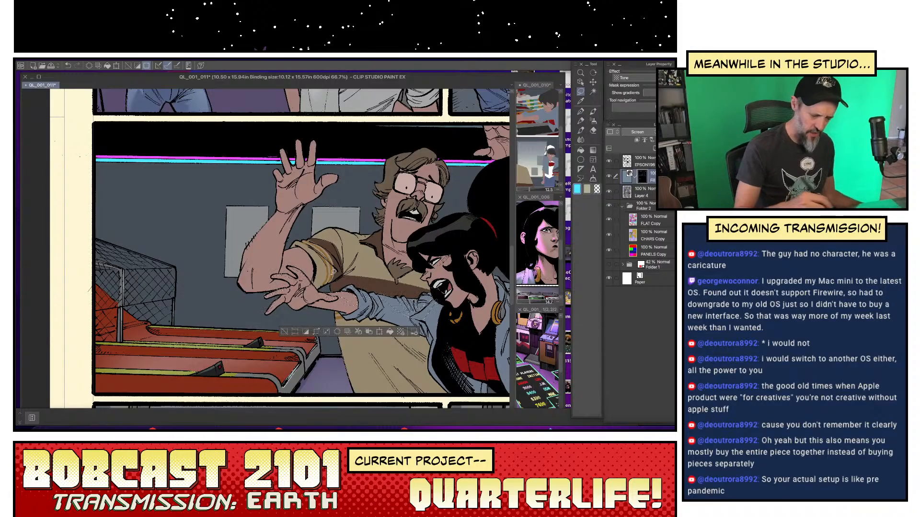
pyautogui.click(593, 121)
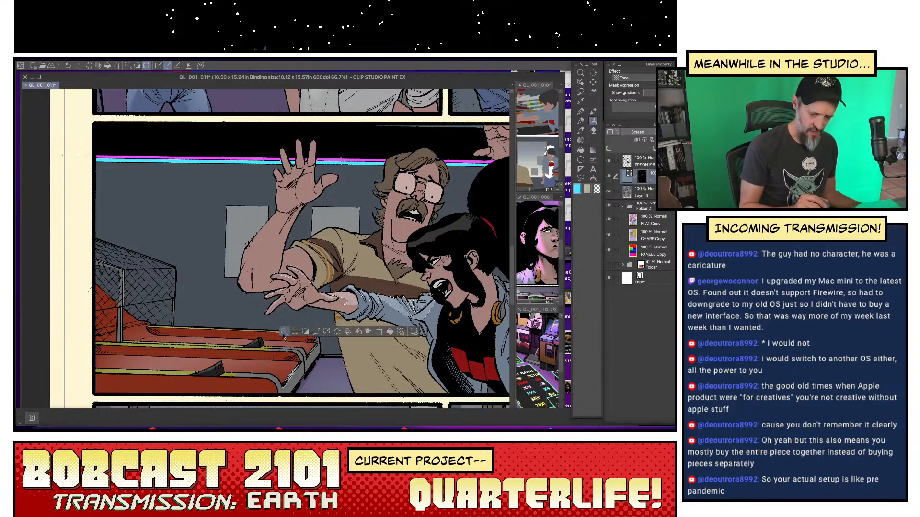
pyautogui.hotkey('ctrl', 'd')
pyautogui.click(580, 140)
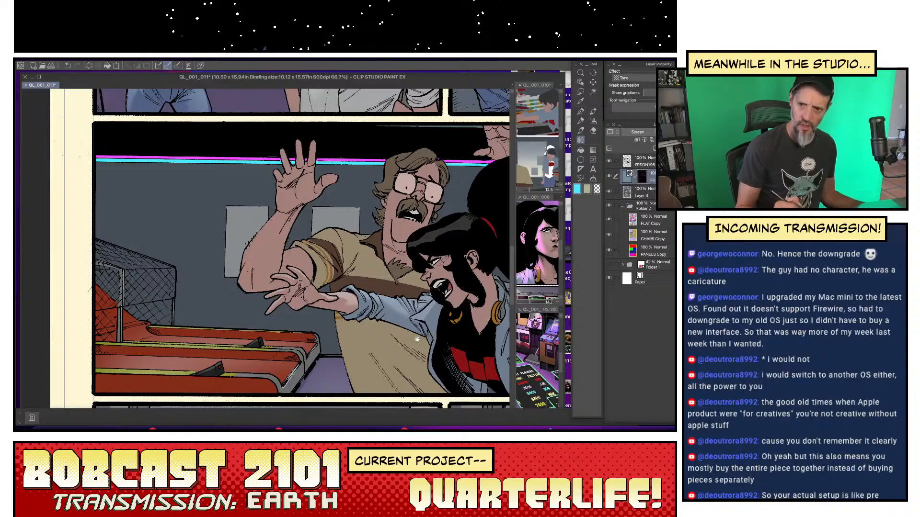
# - Lasso highlight shapes on the mustached man's raised arm and the upper part of his tan shirt, airbrush light into them and clear the selection
pyautogui.moveTo(419, 291); pyautogui.dragTo(451, 301)
pyautogui.press('m')
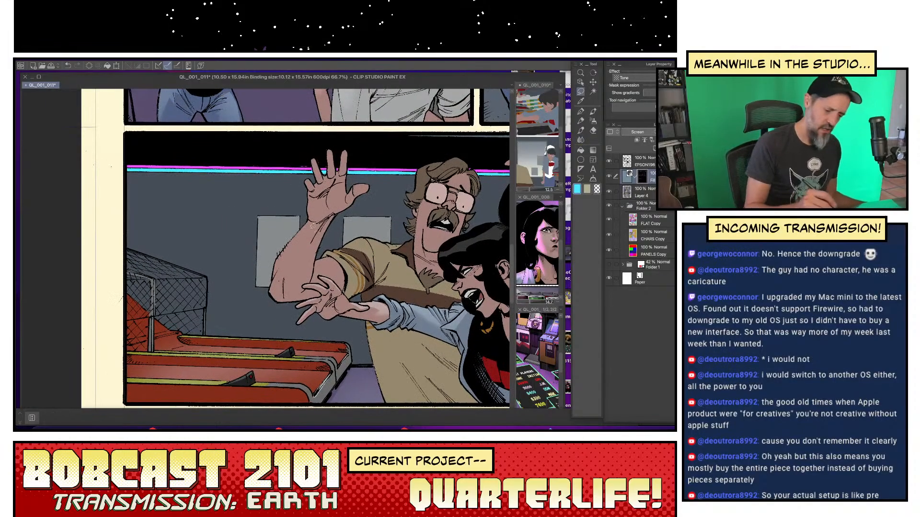
pyautogui.moveTo(295, 235); pyautogui.dragTo(276, 271)
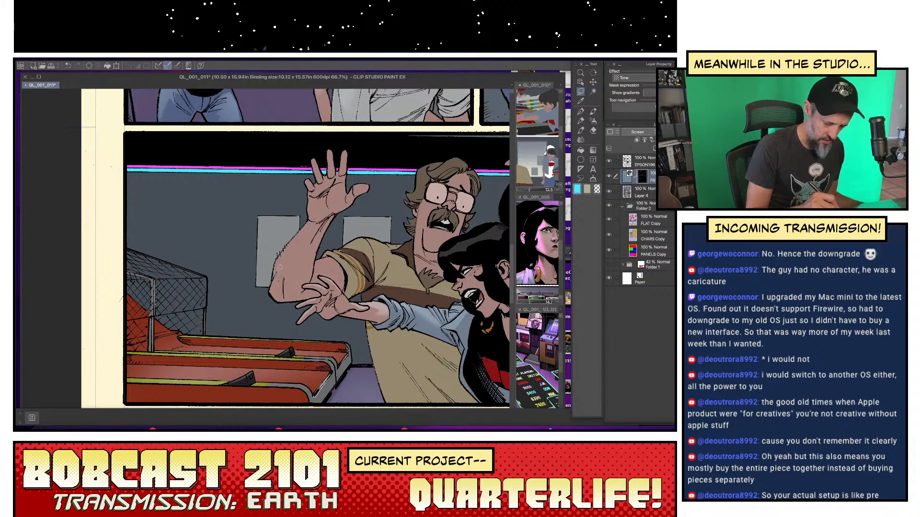
pyautogui.moveTo(312, 219); pyautogui.dragTo(297, 234)
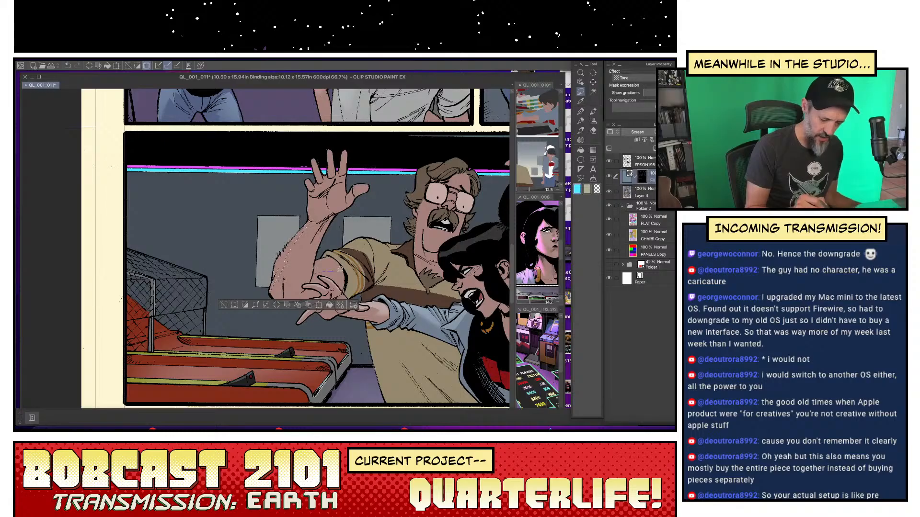
pyautogui.moveTo(317, 261); pyautogui.dragTo(334, 253)
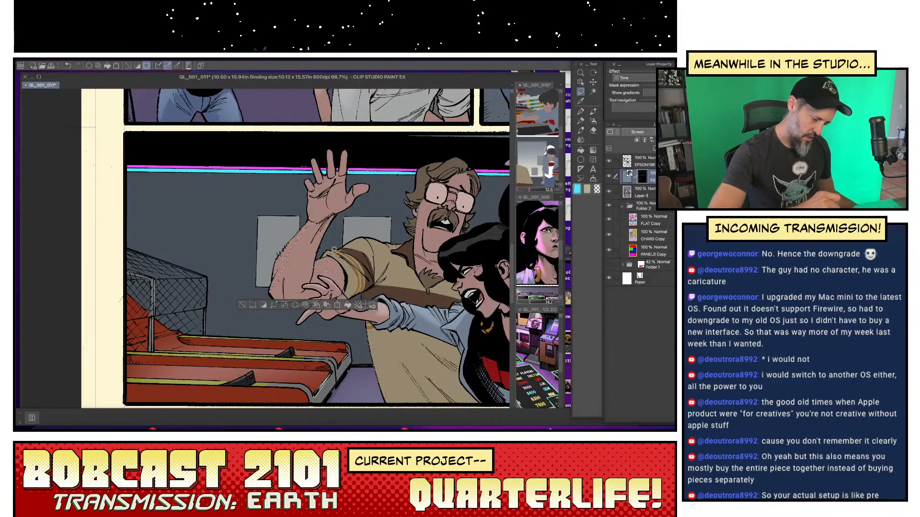
pyautogui.moveTo(340, 248); pyautogui.dragTo(373, 256)
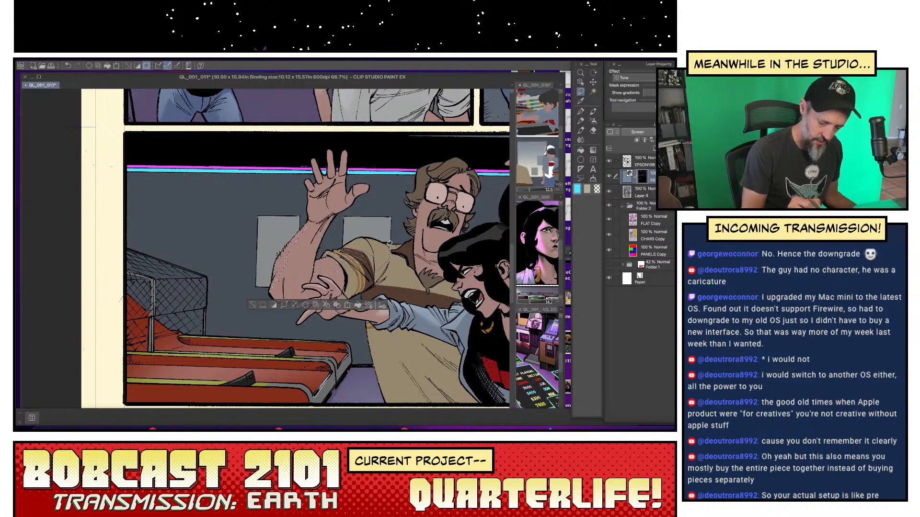
pyautogui.moveTo(377, 235); pyautogui.dragTo(387, 234)
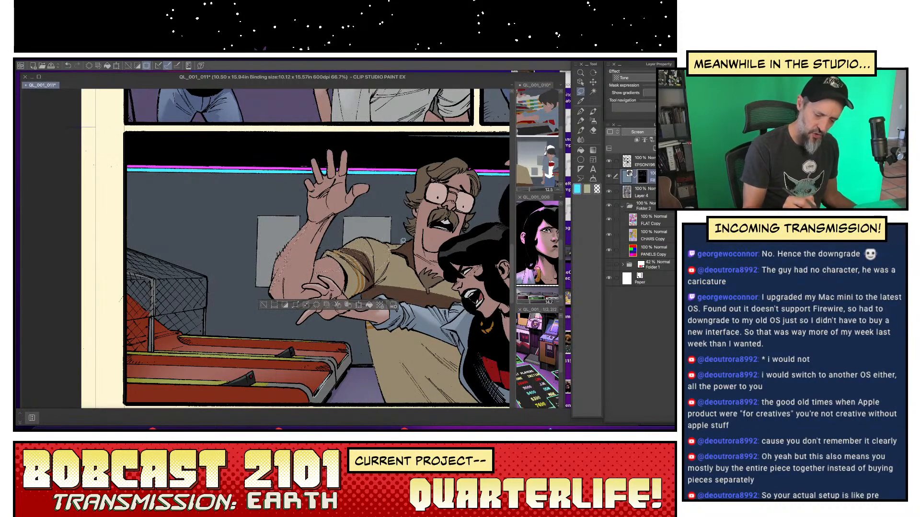
pyautogui.moveTo(368, 234)
pyautogui.mouseDown()
pyautogui.moveTo(403, 241)
pyautogui.moveTo(396, 247)
pyautogui.moveTo(421, 239)
pyautogui.moveTo(415, 250)
pyautogui.mouseUp()
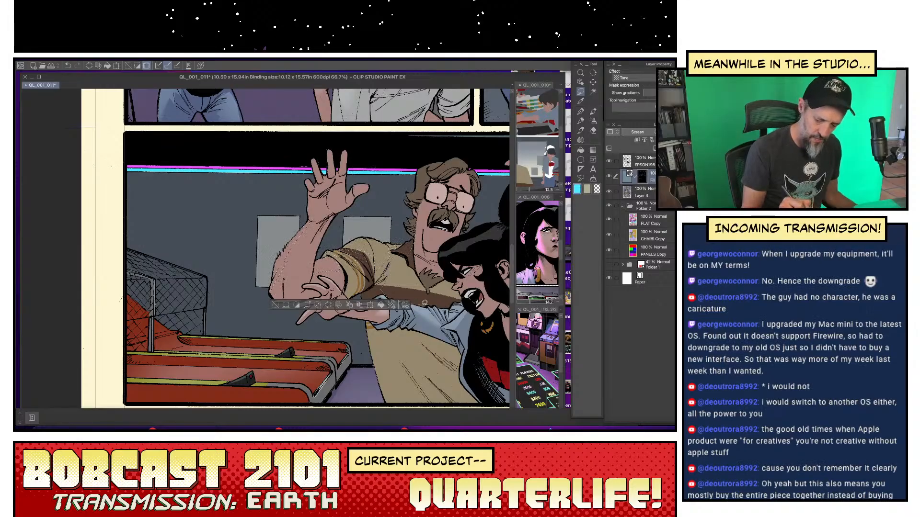
pyautogui.moveTo(407, 266); pyautogui.dragTo(417, 255)
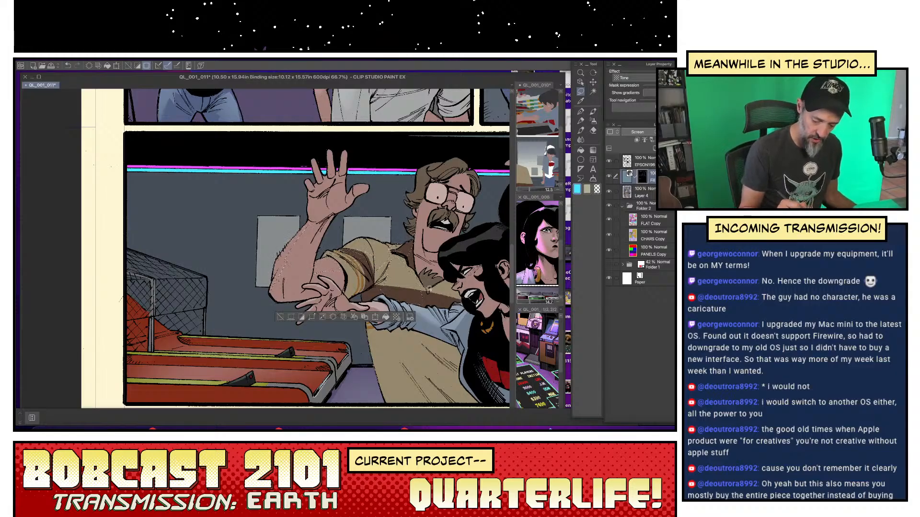
pyautogui.moveTo(427, 290); pyautogui.dragTo(420, 292)
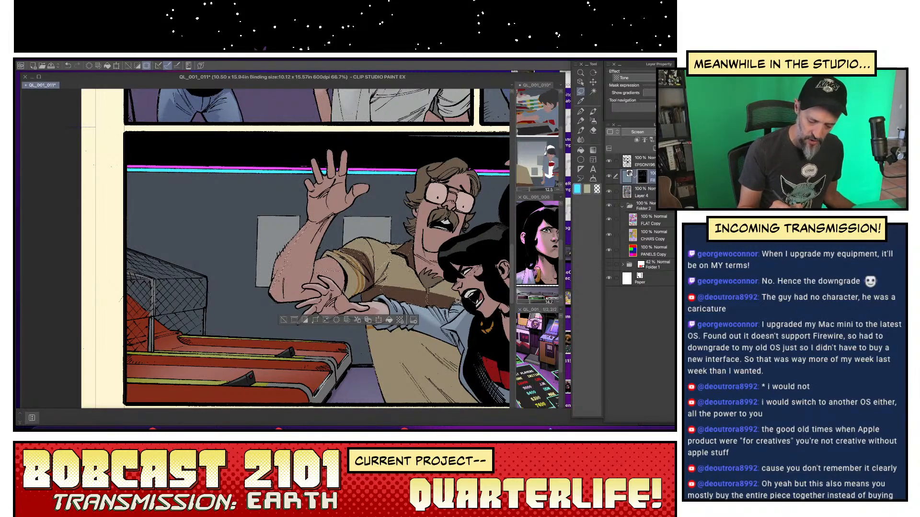
pyautogui.moveTo(451, 277); pyautogui.dragTo(457, 291)
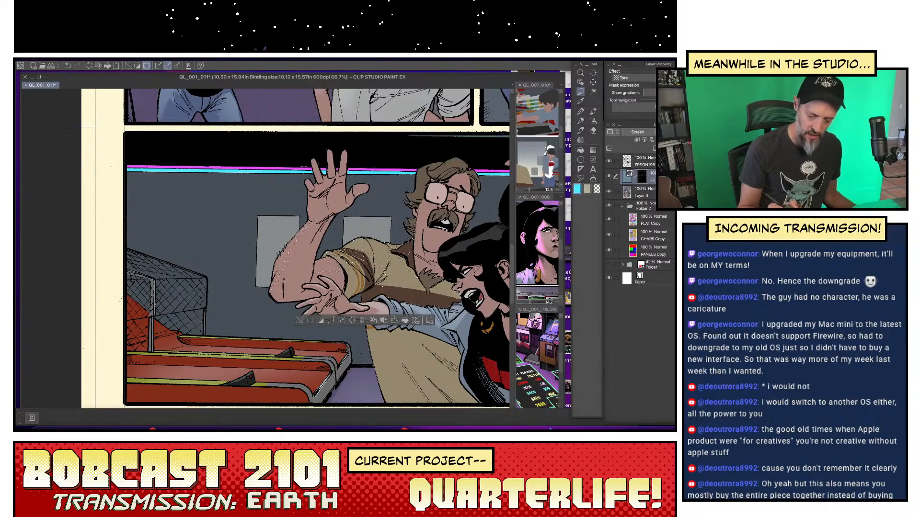
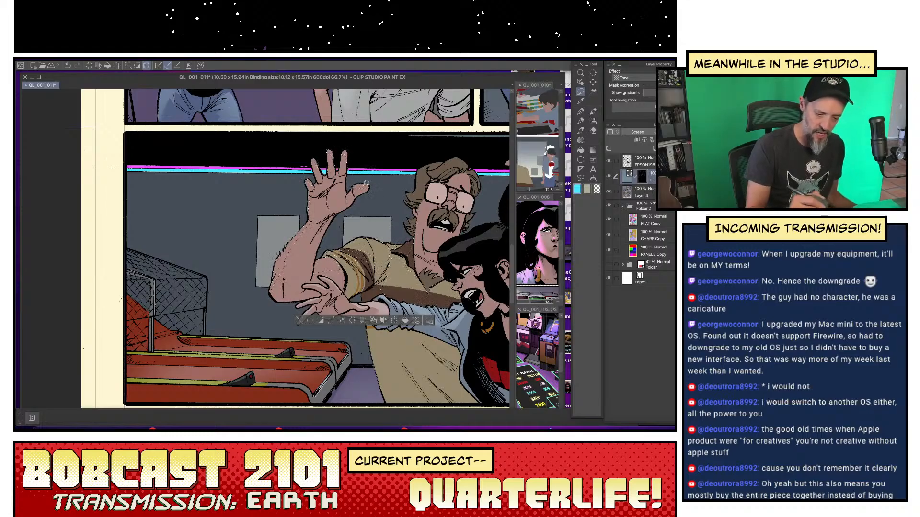
pyautogui.click(593, 122)
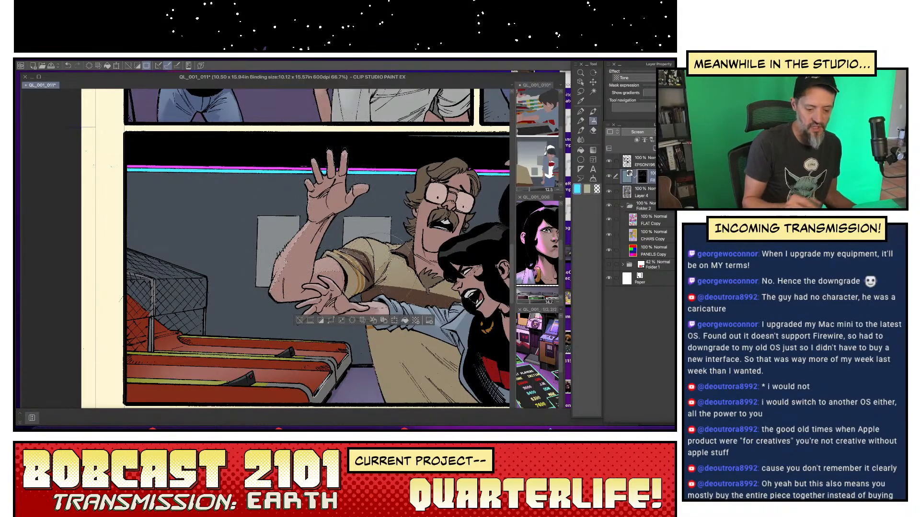
pyautogui.moveTo(381, 271)
pyautogui.mouseDown()
pyautogui.moveTo(452, 284)
pyautogui.moveTo(488, 309)
pyautogui.mouseUp()
pyautogui.click(300, 320)
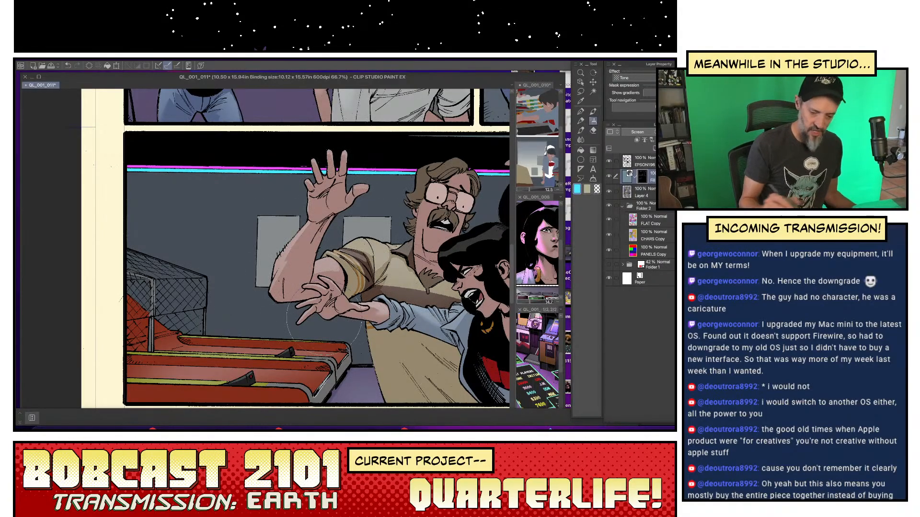
pyautogui.click(581, 139)
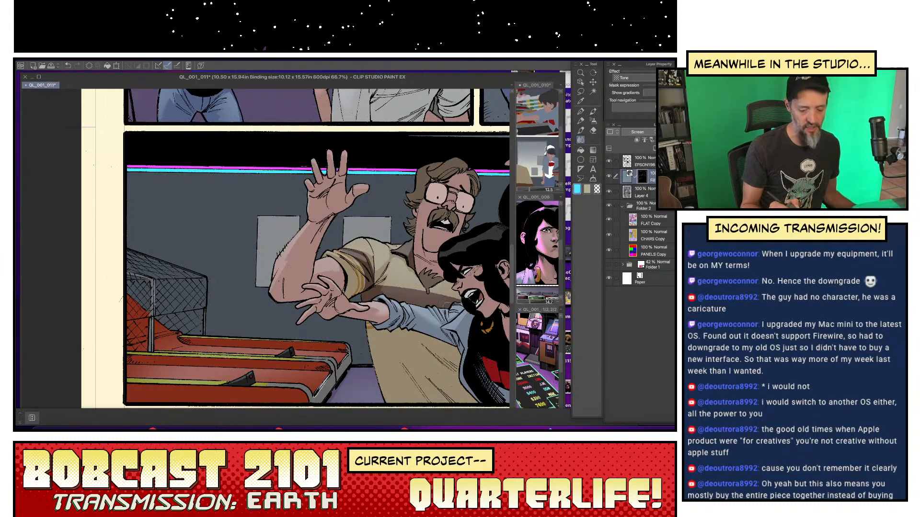
# - Lasso highlight shapes on the lower part of the man's tan clothing, airbrush light into them, switch to the transparent color and clear the selection
pyautogui.moveTo(461, 349); pyautogui.dragTo(432, 323)
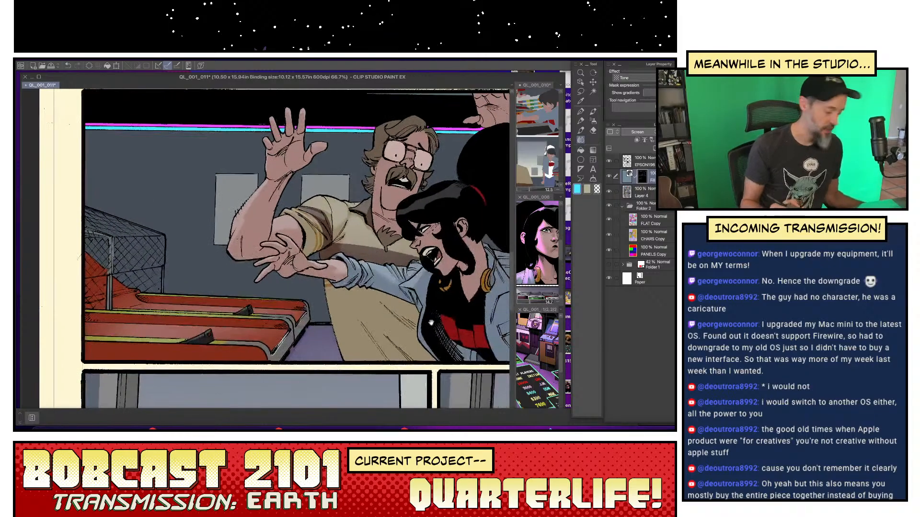
pyautogui.press('m')
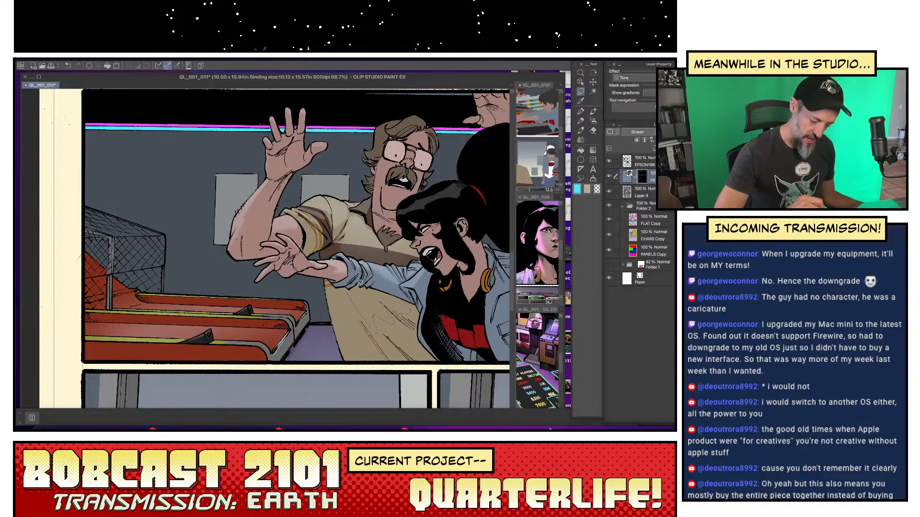
pyautogui.moveTo(351, 287); pyautogui.dragTo(348, 283)
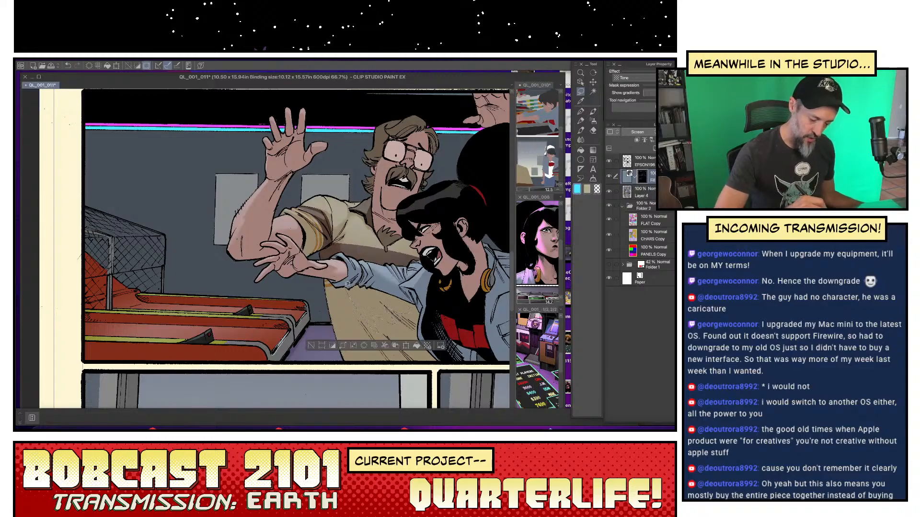
pyautogui.click(593, 121)
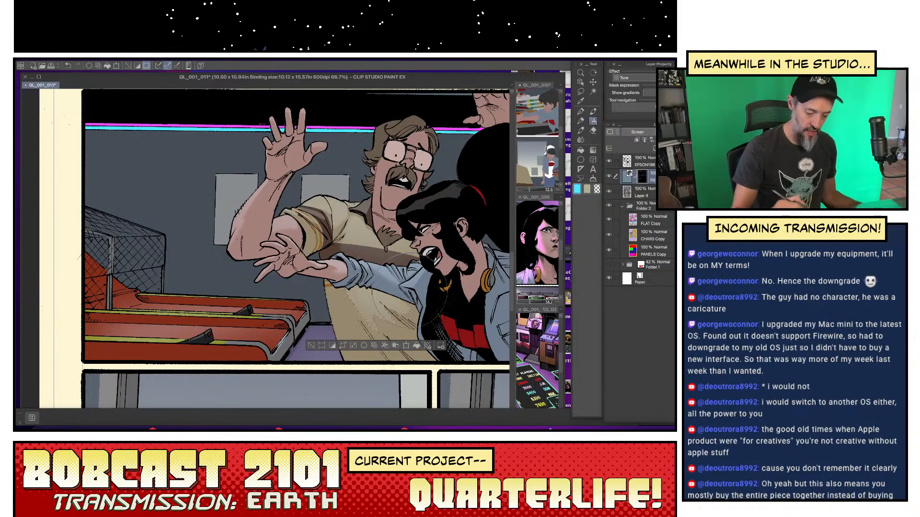
pyautogui.hotkey('ctrl', 'd')
pyautogui.hotkey('ctrl', 'z')
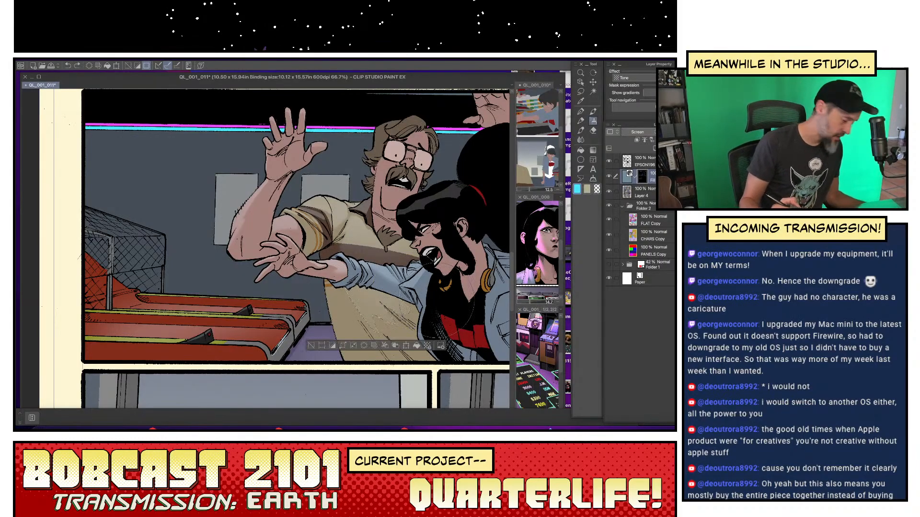
pyautogui.press('l')
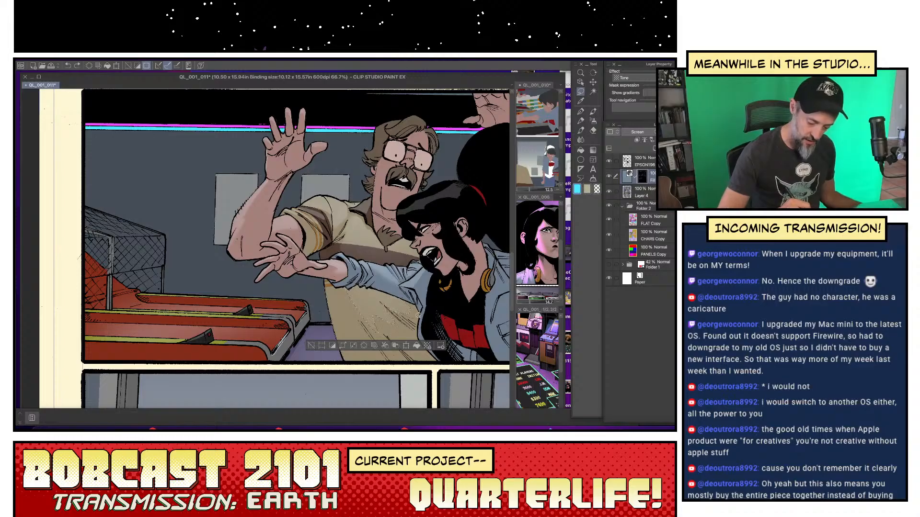
pyautogui.moveTo(418, 315)
pyautogui.mouseDown()
pyautogui.moveTo(418, 302)
pyautogui.moveTo(404, 296)
pyautogui.mouseUp()
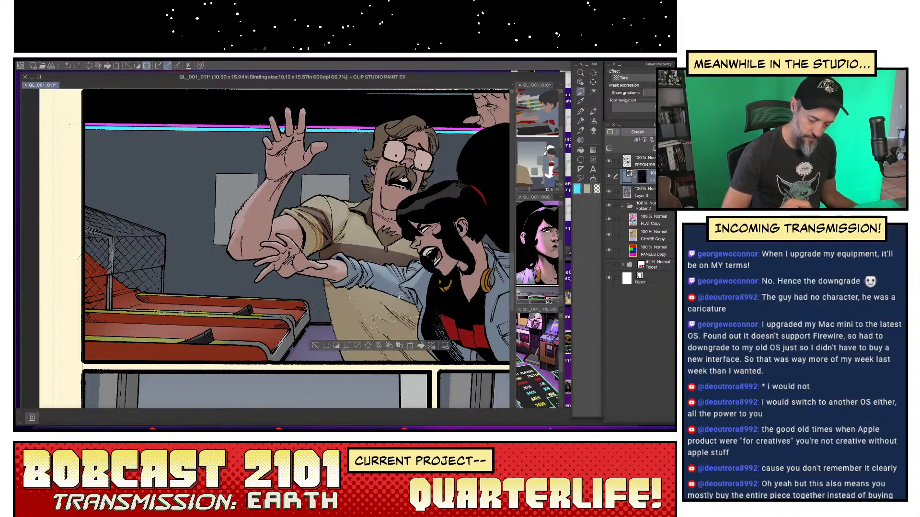
pyautogui.click(594, 122)
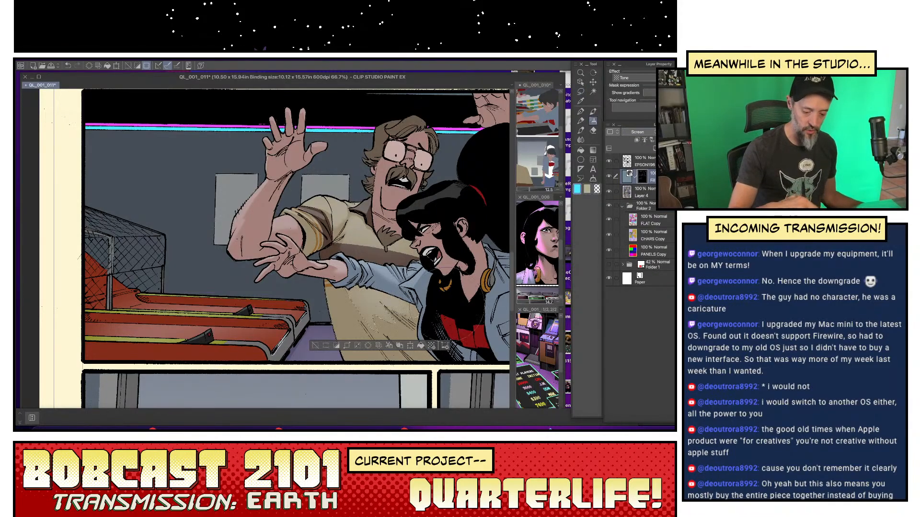
pyautogui.press('c')
pyautogui.press('c')
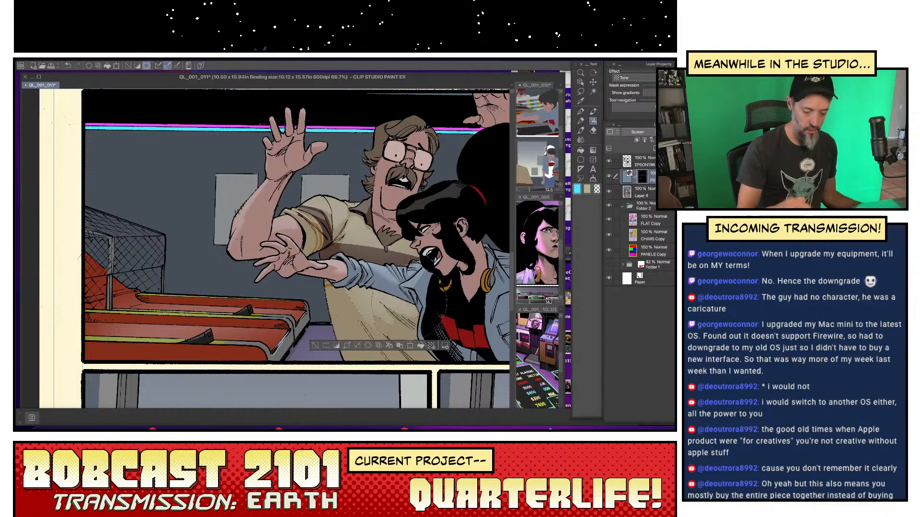
pyautogui.press('c')
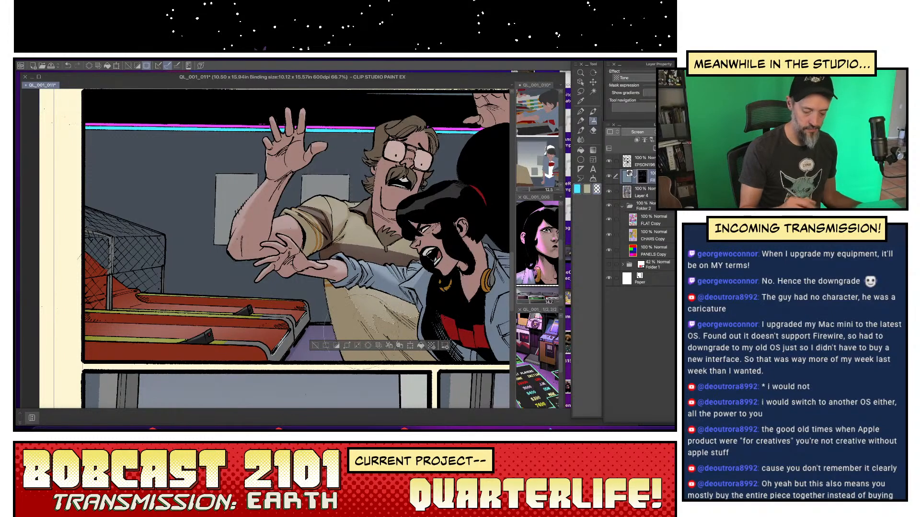
pyautogui.click(314, 347)
pyautogui.click(581, 140)
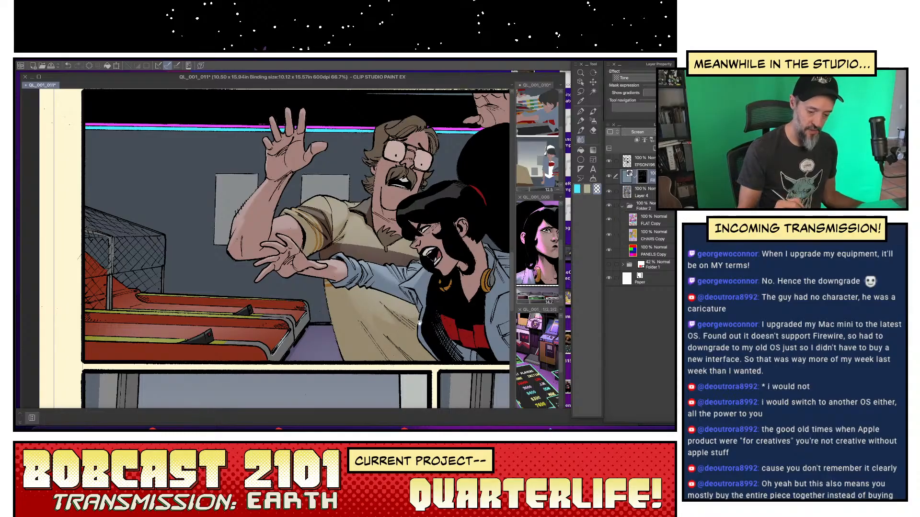
# - Lasso highlight shapes on the mustached man's hair and face in the wide panel, airbrush them on the Screen layer's mask, and deselect
pyautogui.moveTo(433, 317); pyautogui.dragTo(458, 357)
pyautogui.press('m')
pyautogui.moveTo(424, 251); pyautogui.dragTo(379, 340)
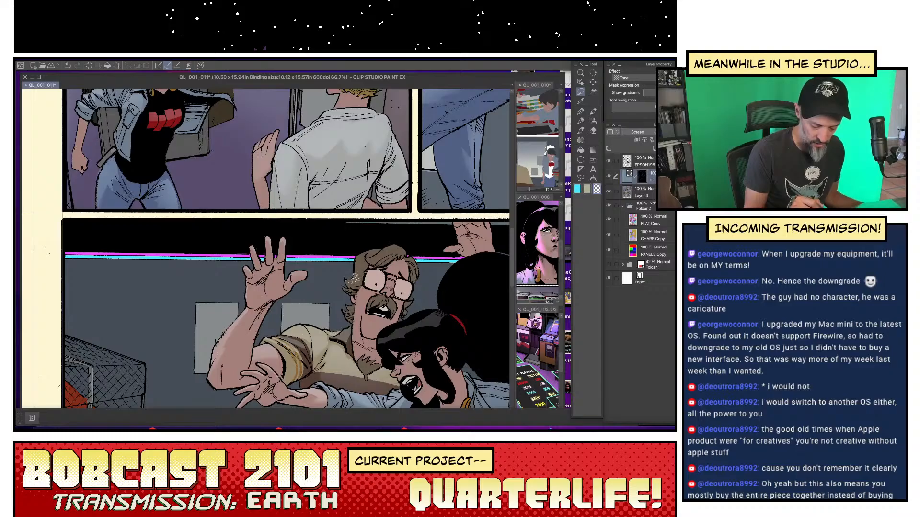
pyautogui.moveTo(356, 275)
pyautogui.mouseDown()
pyautogui.moveTo(351, 307)
pyautogui.moveTo(382, 251)
pyautogui.moveTo(398, 252)
pyautogui.moveTo(380, 251)
pyautogui.mouseUp()
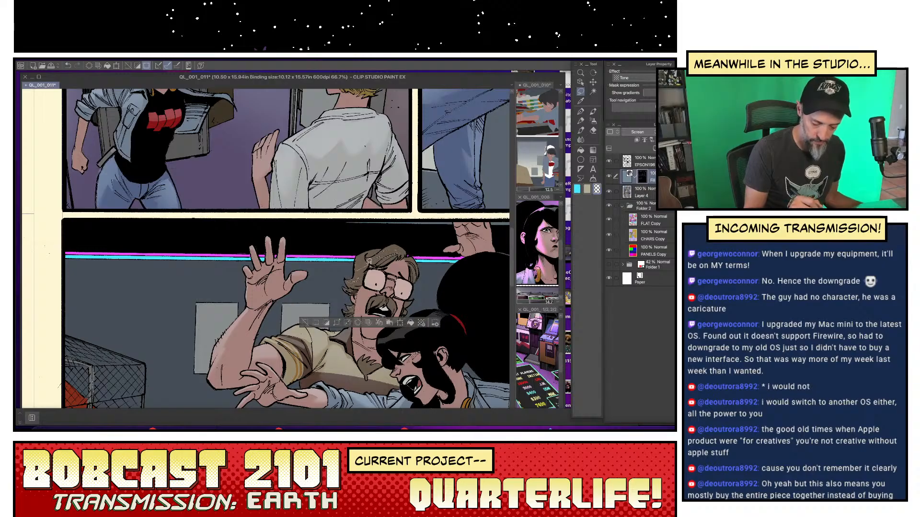
pyautogui.moveTo(413, 268); pyautogui.dragTo(418, 269)
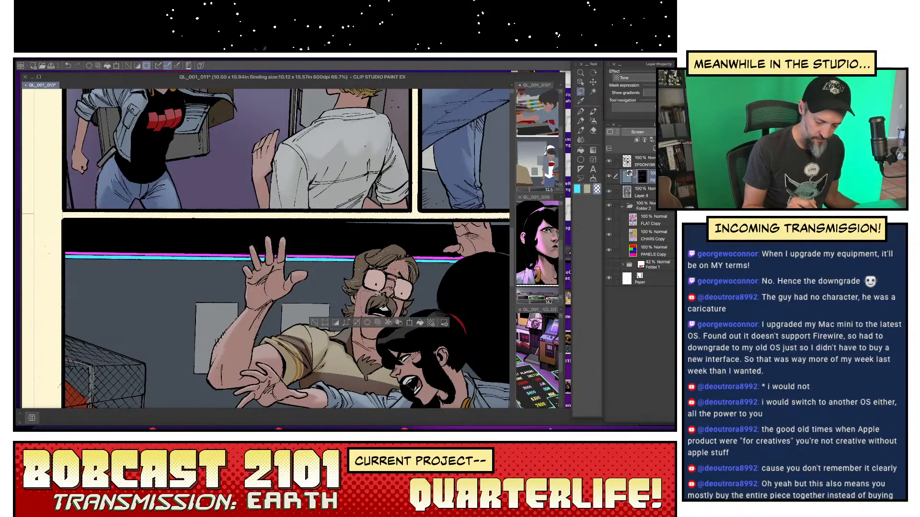
pyautogui.moveTo(378, 293)
pyautogui.mouseDown()
pyautogui.moveTo(383, 312)
pyautogui.moveTo(372, 314)
pyautogui.moveTo(389, 319)
pyautogui.moveTo(366, 321)
pyautogui.moveTo(369, 331)
pyautogui.moveTo(392, 325)
pyautogui.moveTo(390, 327)
pyautogui.mouseUp()
pyautogui.press('b')
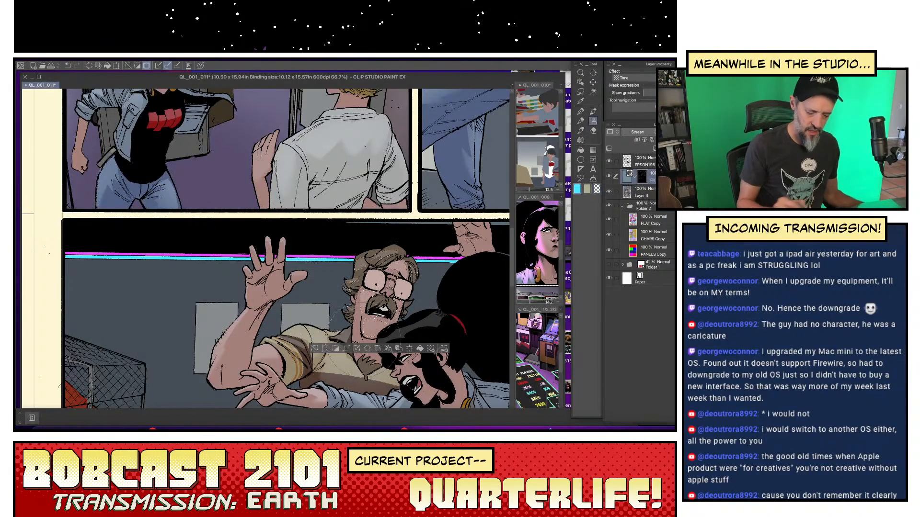
pyautogui.click(315, 349)
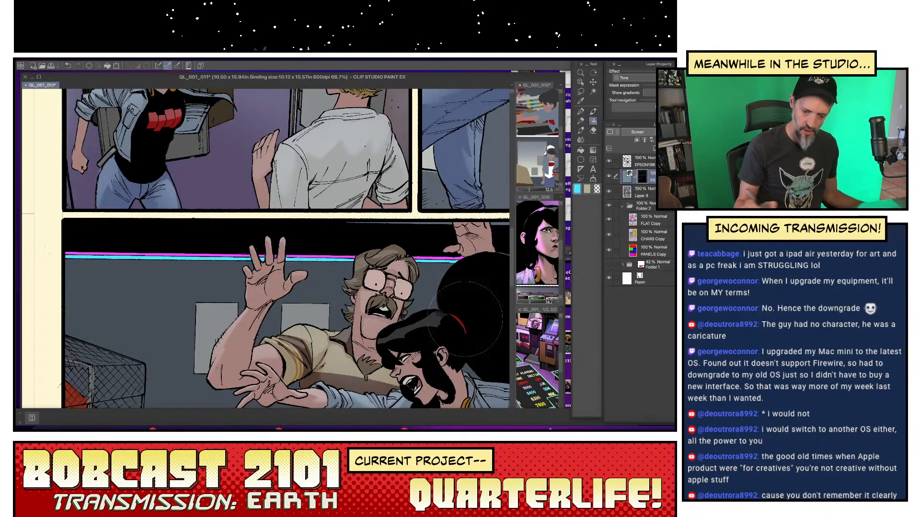
# - Select another highlight area on the mustached man's head, airbrush it on the Screen layer's mask, and clear the selection
pyautogui.click(581, 140)
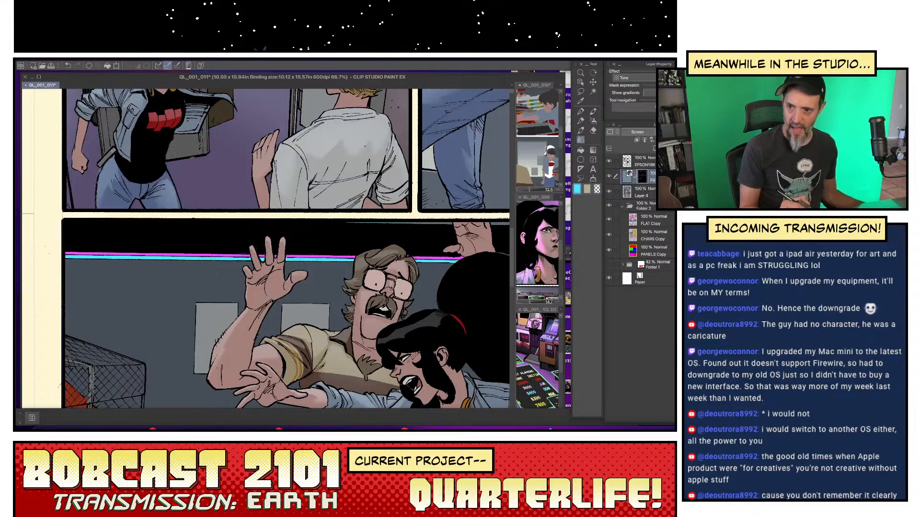
pyautogui.press('p')
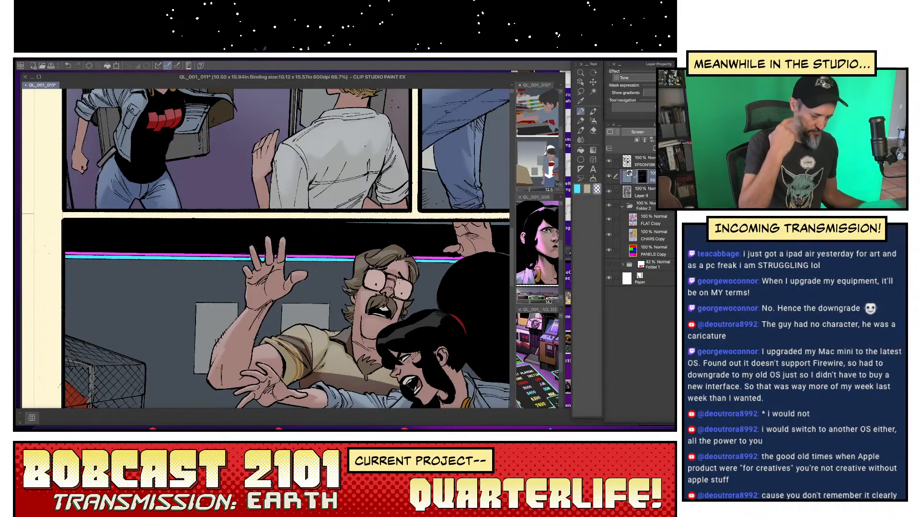
pyautogui.press('m')
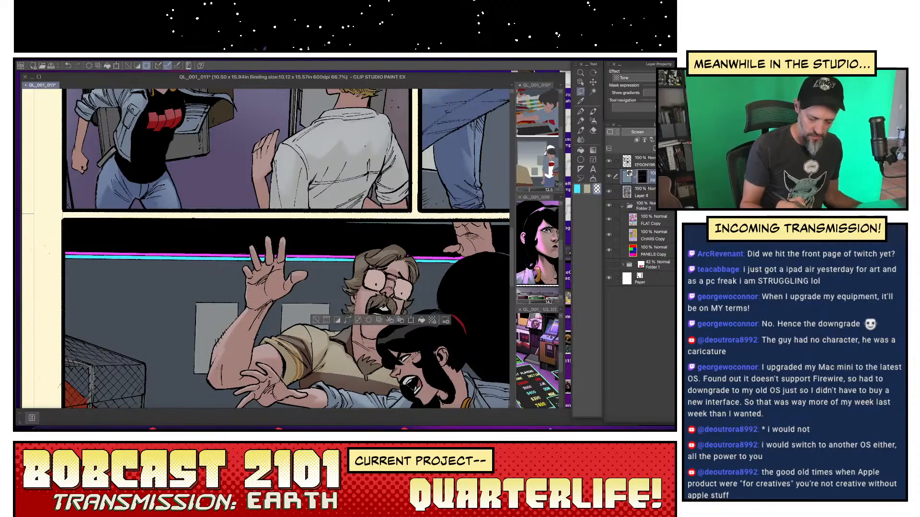
pyautogui.click(593, 120)
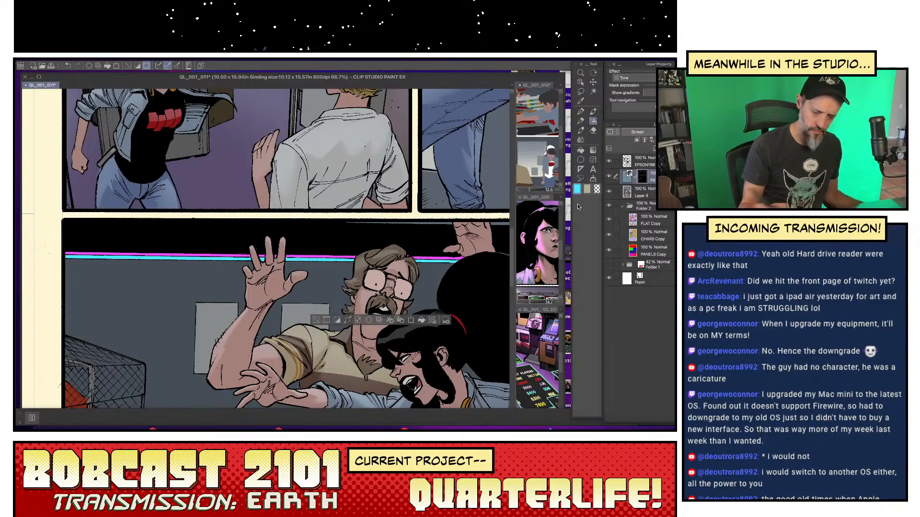
pyautogui.click(323, 321)
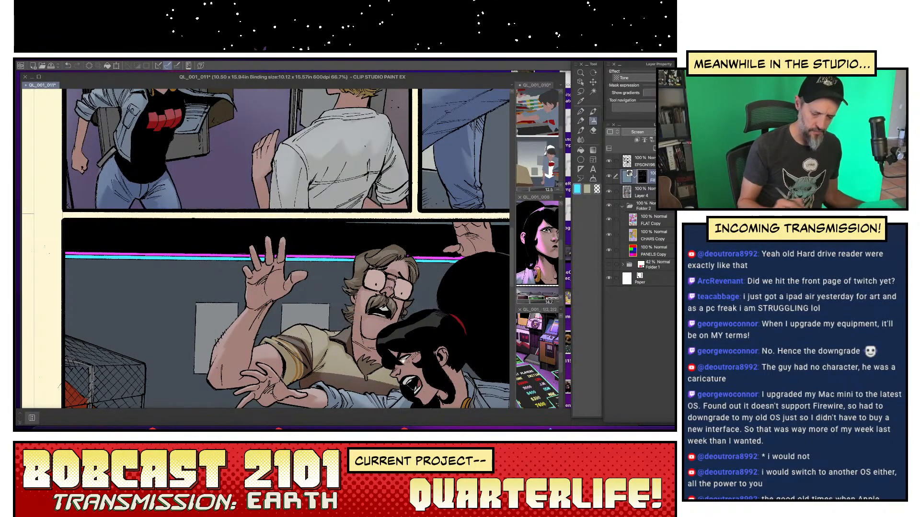
# - Redo the lasso selection around the man's glasses and face, airbrush light into it on the Screen layer's mask, and deselect
pyautogui.moveTo(323, 322); pyautogui.dragTo(242, 269)
pyautogui.press('m')
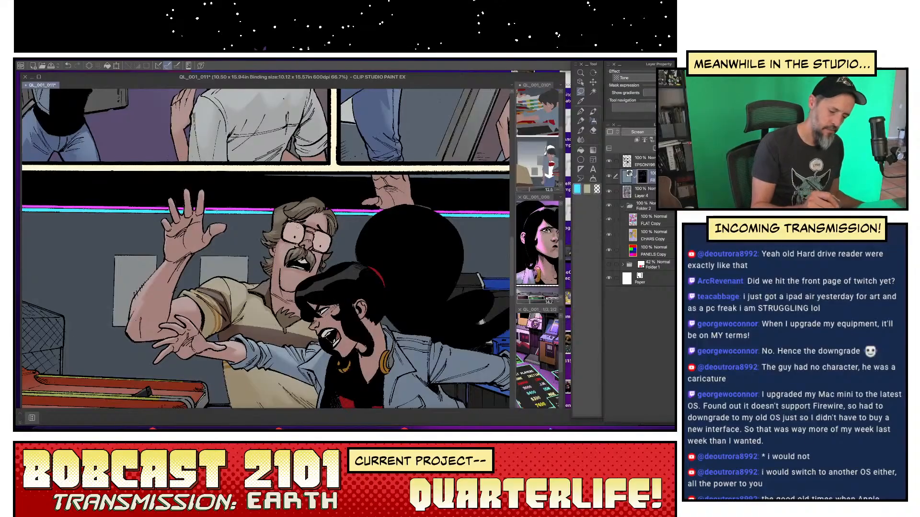
pyautogui.moveTo(299, 224)
pyautogui.mouseDown()
pyautogui.moveTo(288, 232)
pyautogui.moveTo(302, 225)
pyautogui.moveTo(318, 234)
pyautogui.mouseUp()
pyautogui.hotkey('ctrl', 'z')
pyautogui.hotkey('ctrl', 'z')
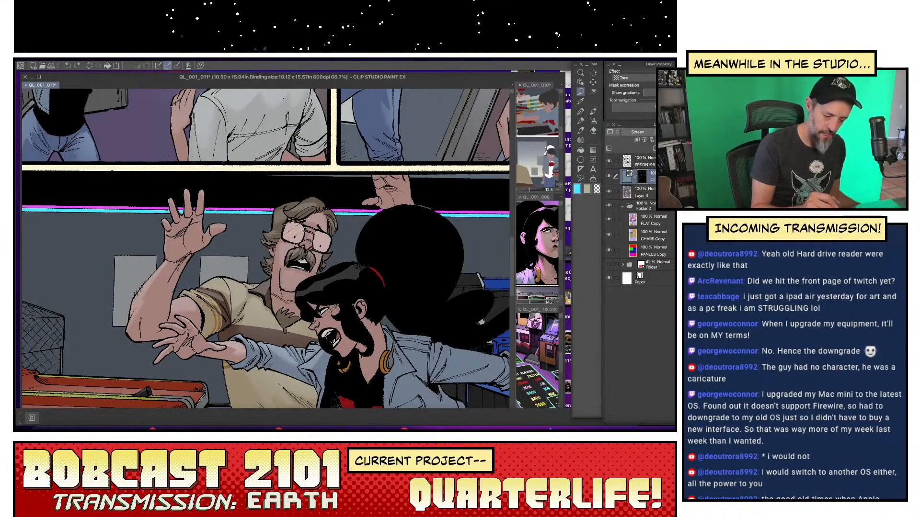
pyautogui.hotkey('ctrl', 'y')
pyautogui.moveTo(331, 243); pyautogui.dragTo(332, 234)
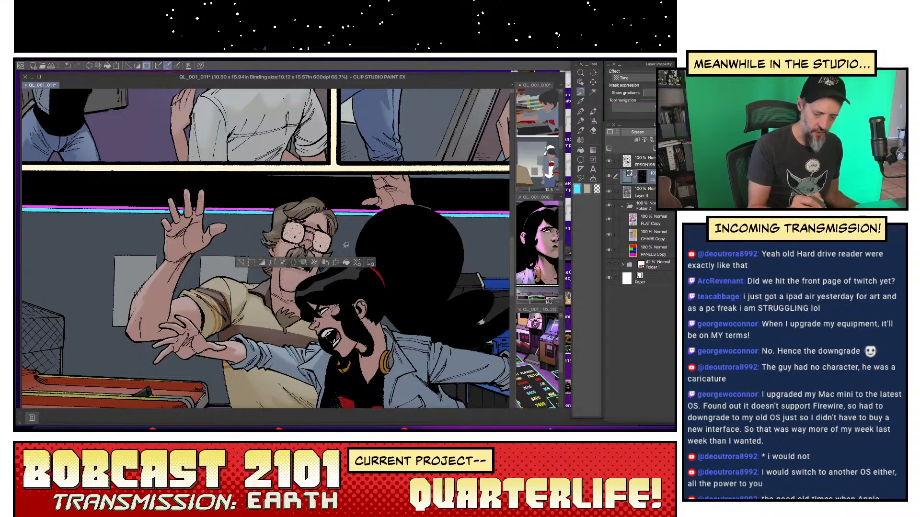
pyautogui.click(663, 222)
pyautogui.press('w')
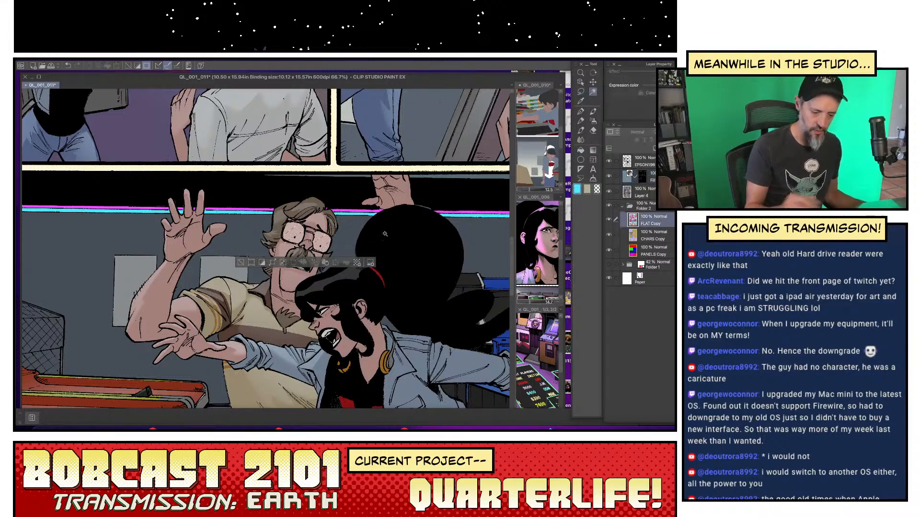
pyautogui.click(645, 177)
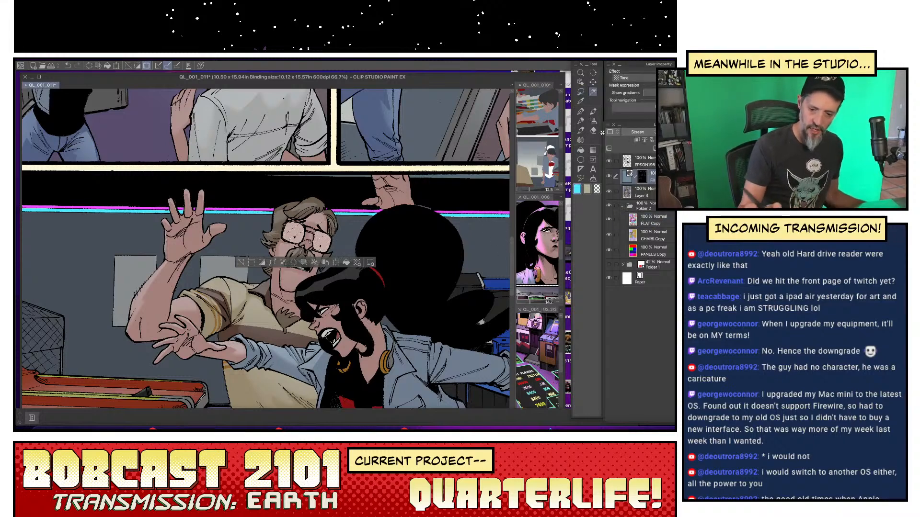
pyautogui.click(594, 120)
pyautogui.hotkey('ctrl', 'd')
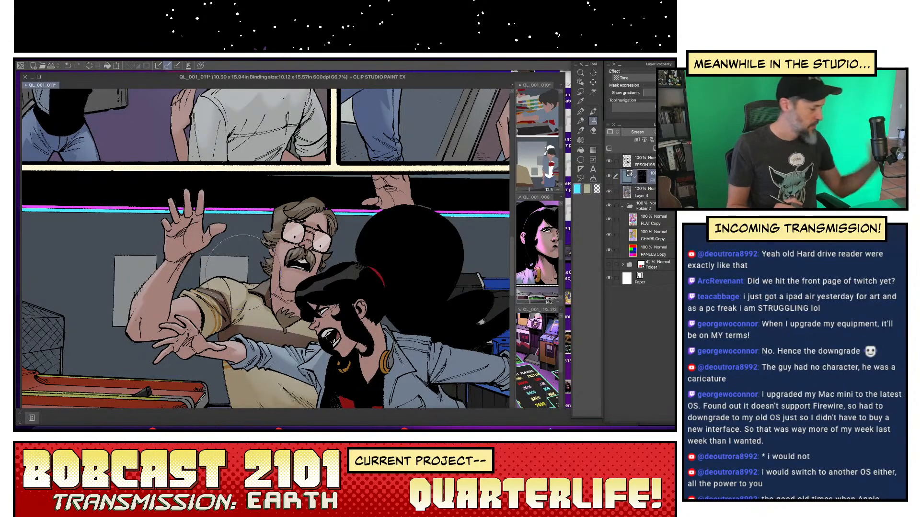
# - Lasso highlight shapes on the screaming black-haired character's face, neck and denim jacket, adding each to one selection
pyautogui.press('m')
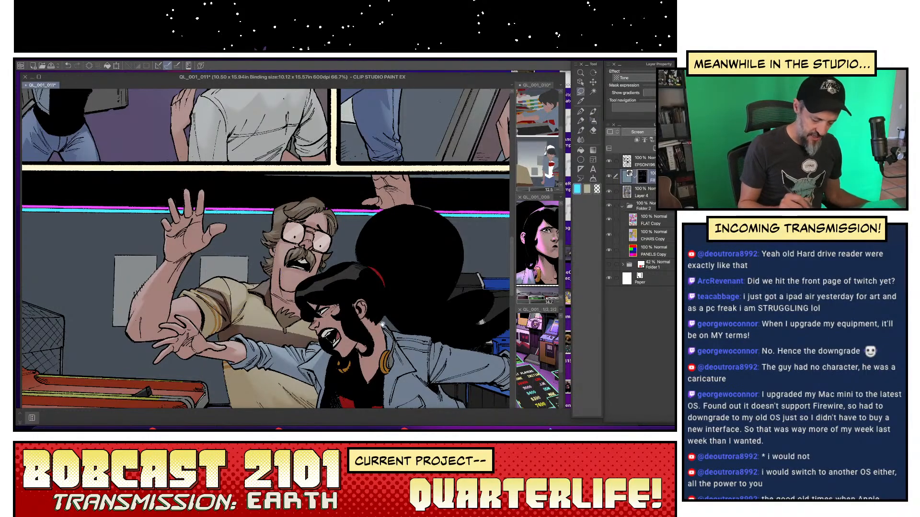
pyautogui.scroll(-2, 383, 324)
pyautogui.moveTo(304, 283); pyautogui.dragTo(308, 290)
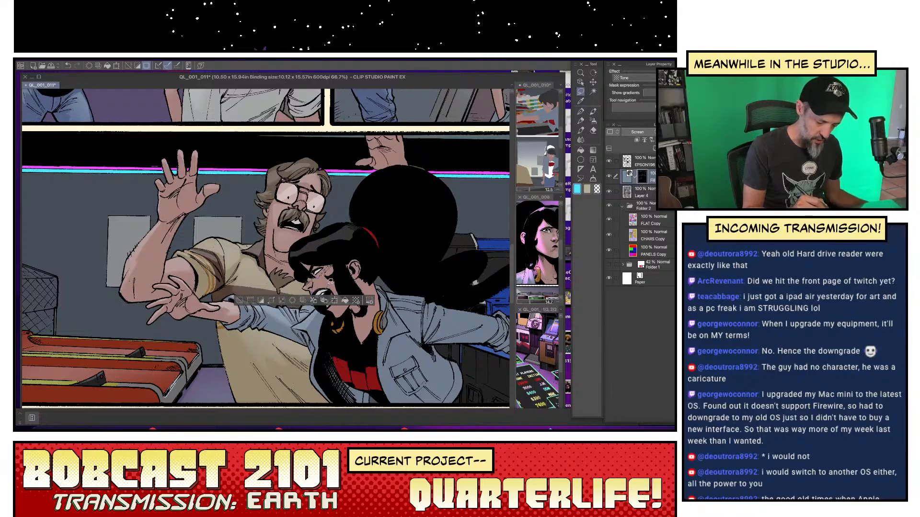
pyautogui.moveTo(330, 280)
pyautogui.mouseDown()
pyautogui.moveTo(341, 257)
pyautogui.moveTo(295, 257)
pyautogui.moveTo(363, 231)
pyautogui.moveTo(307, 239)
pyautogui.mouseUp()
pyautogui.moveTo(412, 258); pyautogui.dragTo(385, 222)
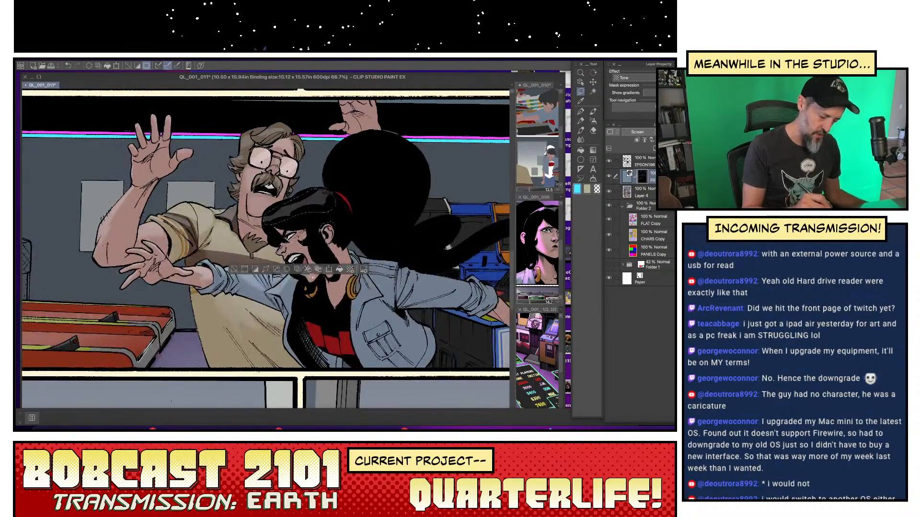
pyautogui.moveTo(306, 240); pyautogui.dragTo(319, 272)
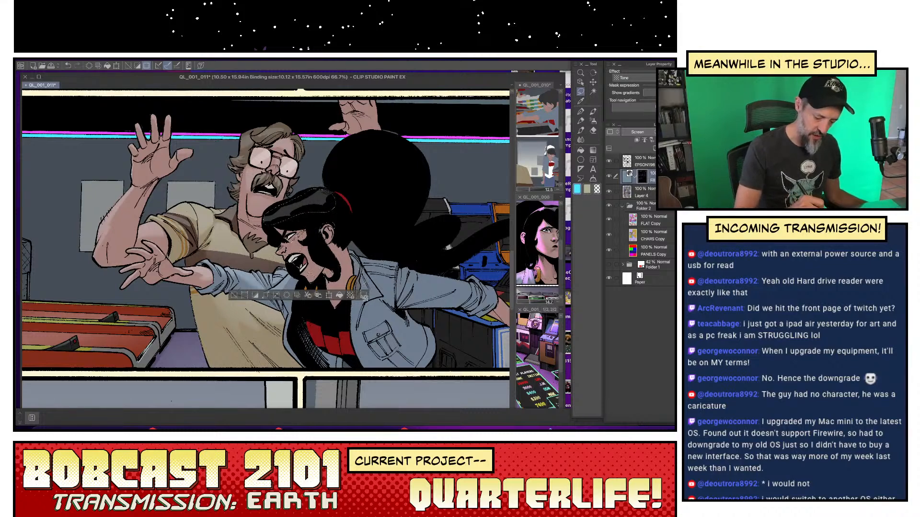
pyautogui.moveTo(356, 252); pyautogui.dragTo(353, 248)
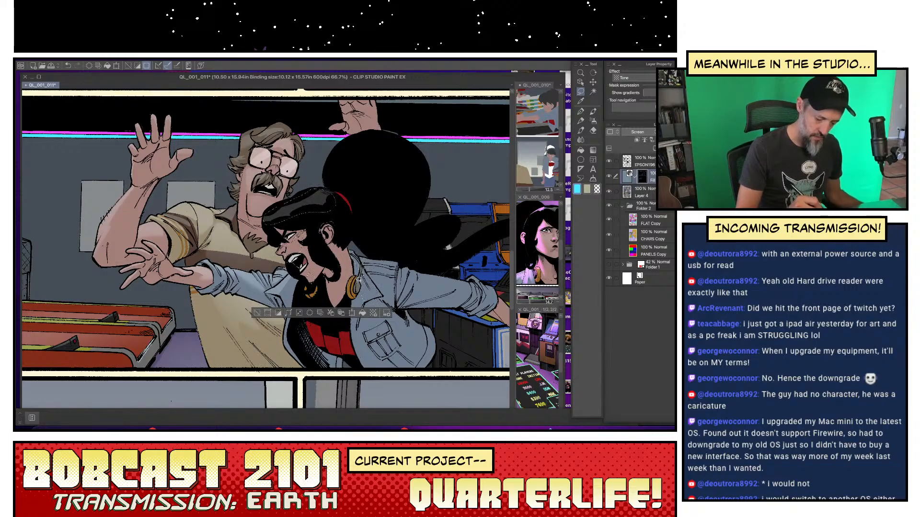
pyautogui.moveTo(457, 328); pyautogui.dragTo(398, 294)
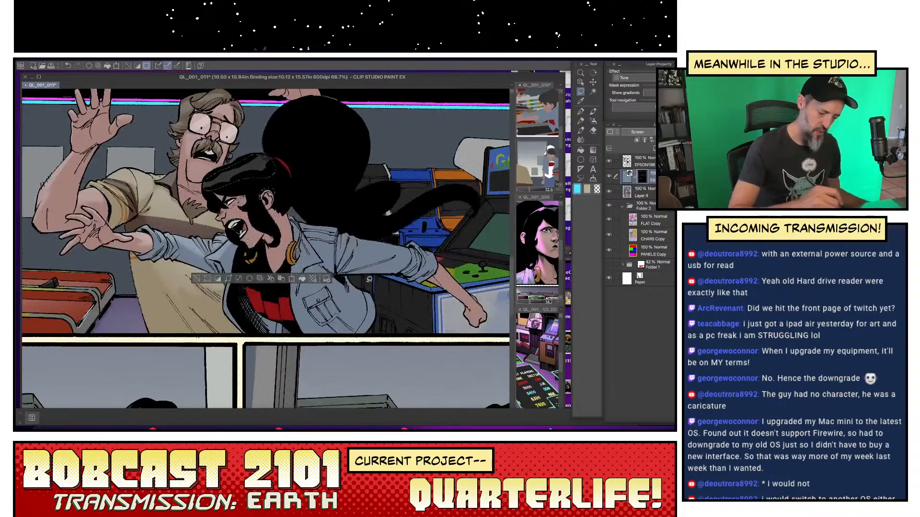
pyautogui.moveTo(332, 266)
pyautogui.mouseDown()
pyautogui.moveTo(339, 229)
pyautogui.moveTo(308, 222)
pyautogui.mouseUp()
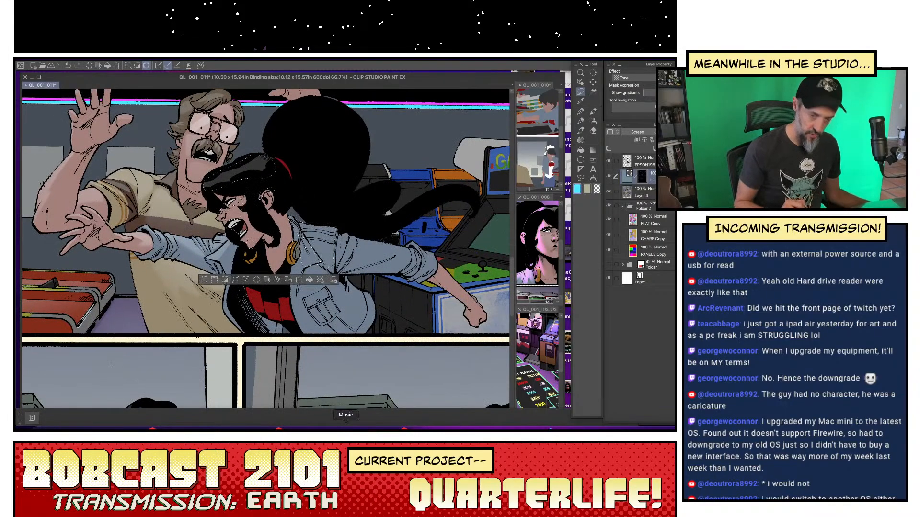
# - Switch to Music, play the songs by the artist BobTunes, minimize the player, and return to the comic page in Clip Studio Paint
pyautogui.click(346, 428)
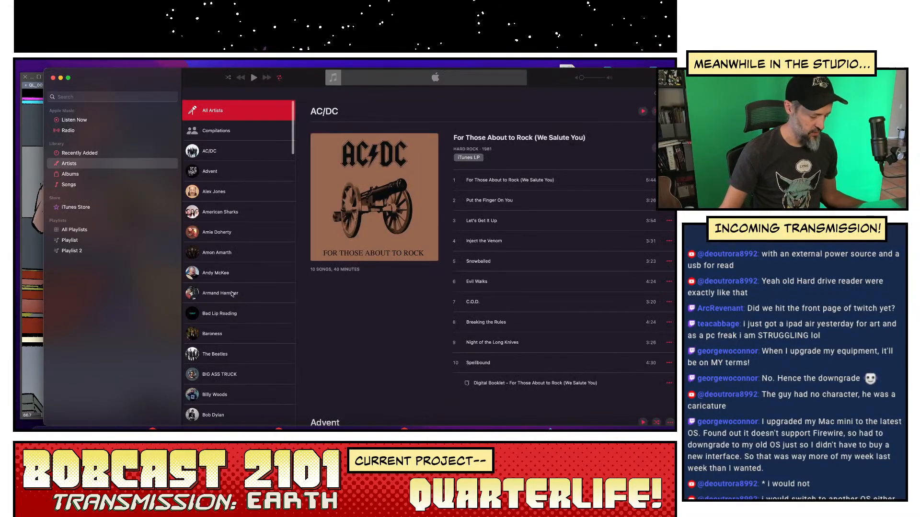
pyautogui.scroll(-5, 232, 294)
pyautogui.doubleClick(212, 308)
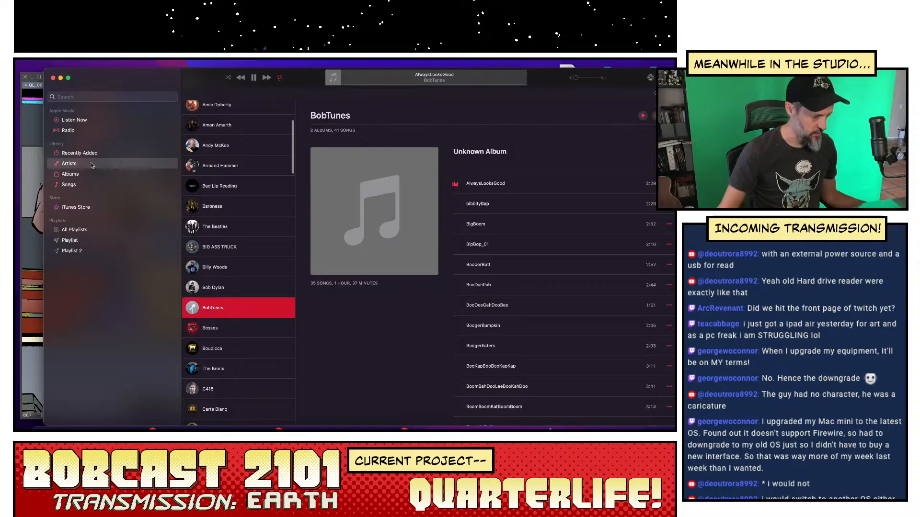
pyautogui.click(61, 78)
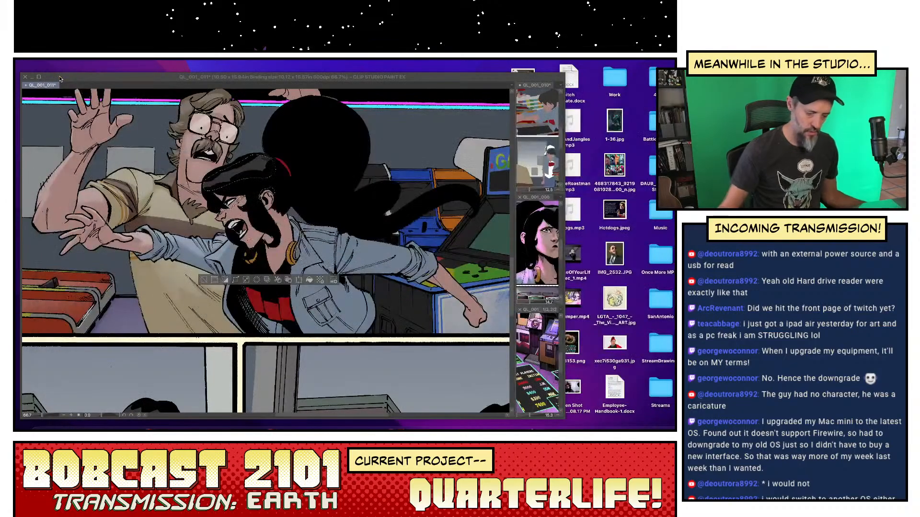
pyautogui.click(341, 248)
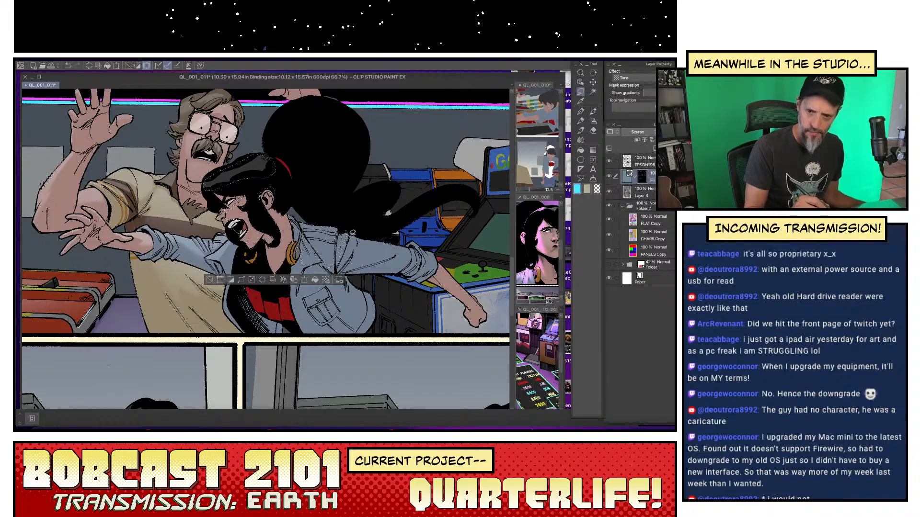
# - Add lasso shapes along the folds of the black-haired character's denim shoulder, chest, sleeve, cuff and outstretched forearm to the highlight selection
pyautogui.moveTo(348, 249); pyautogui.dragTo(354, 238)
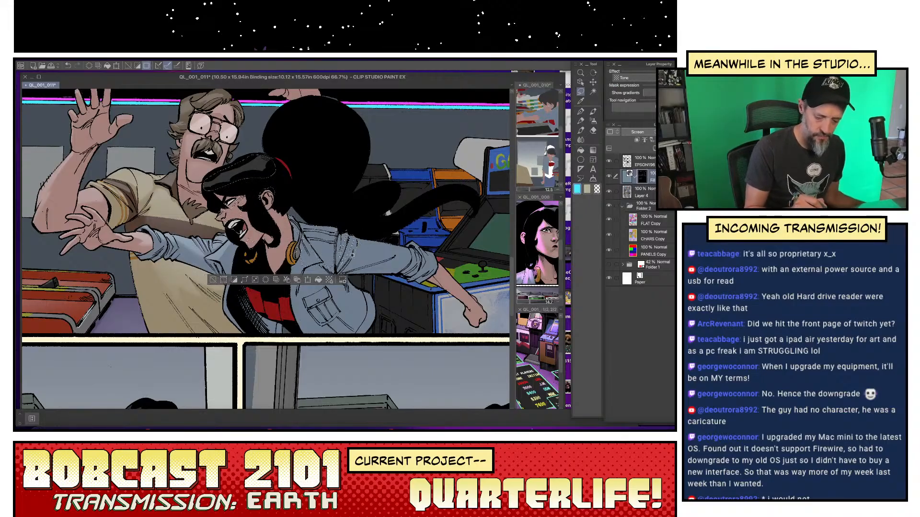
pyautogui.moveTo(411, 247); pyautogui.dragTo(362, 243)
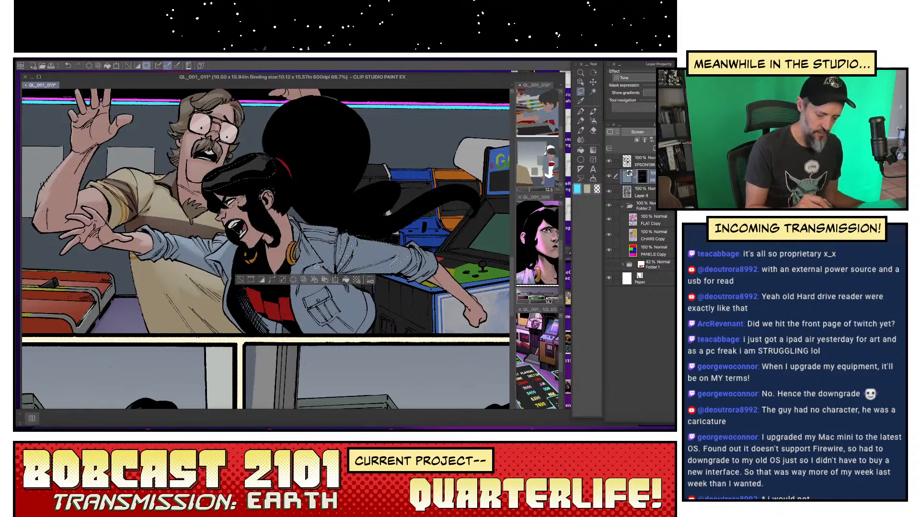
pyautogui.moveTo(327, 281); pyautogui.dragTo(331, 275)
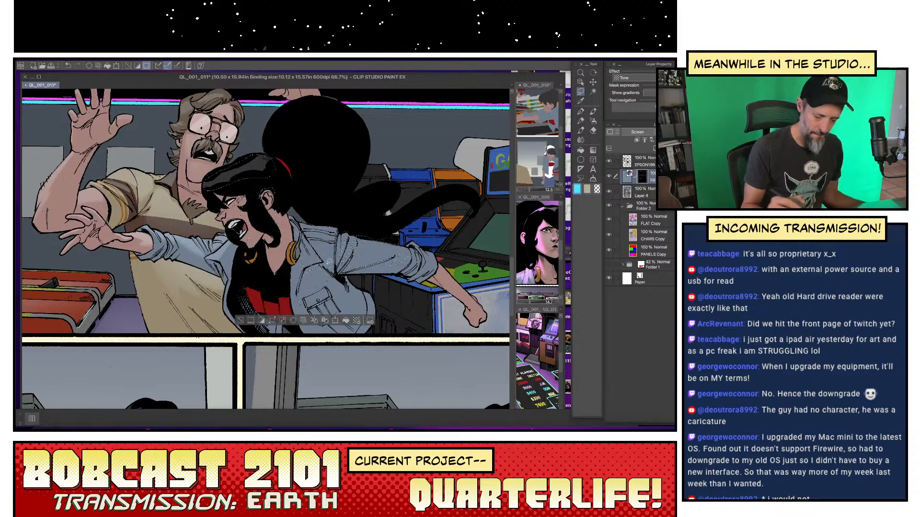
pyautogui.moveTo(415, 247); pyautogui.dragTo(418, 246)
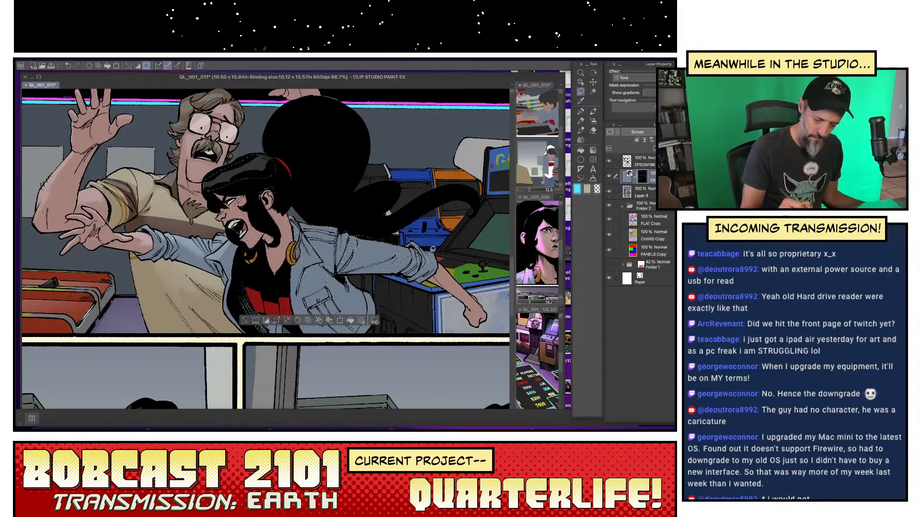
pyautogui.moveTo(419, 241); pyautogui.dragTo(436, 263)
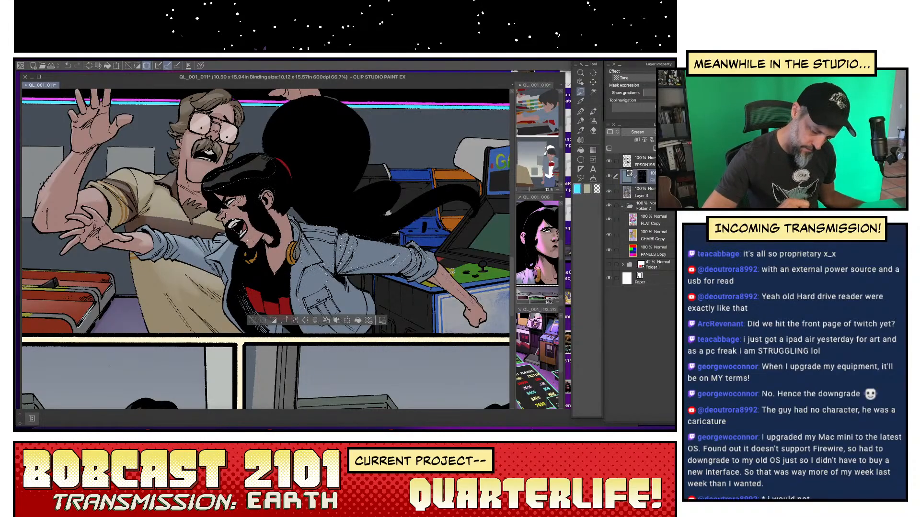
pyautogui.moveTo(440, 260); pyautogui.dragTo(449, 264)
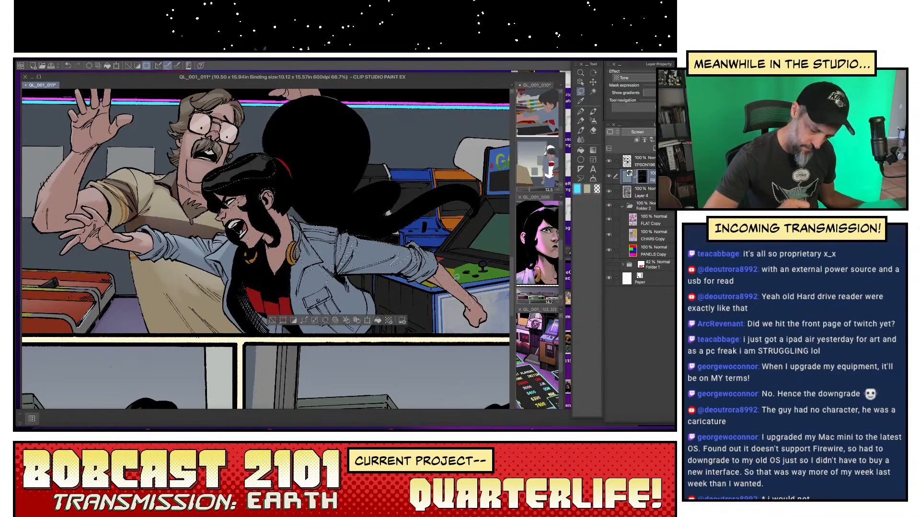
# - Airbrush light into the selected face and jacket shapes on the Screen layer's mask, and clear the selection
pyautogui.click(593, 122)
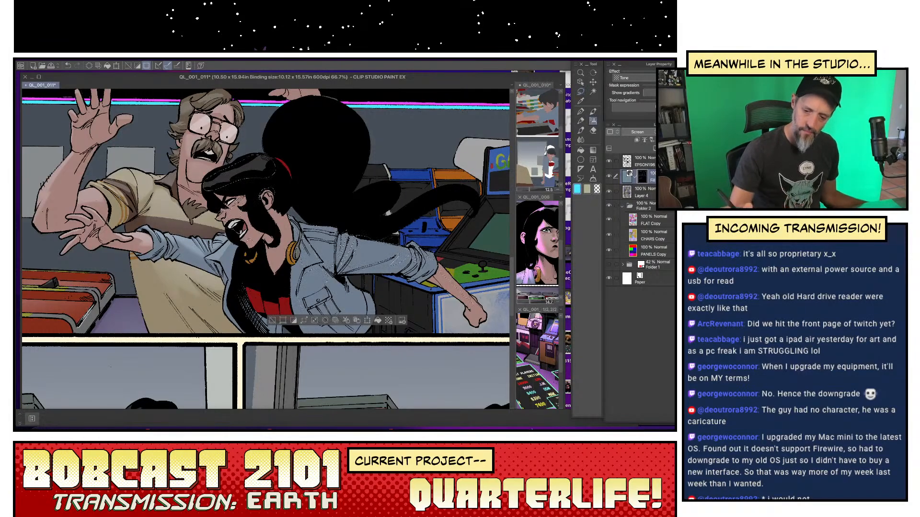
pyautogui.click(593, 111)
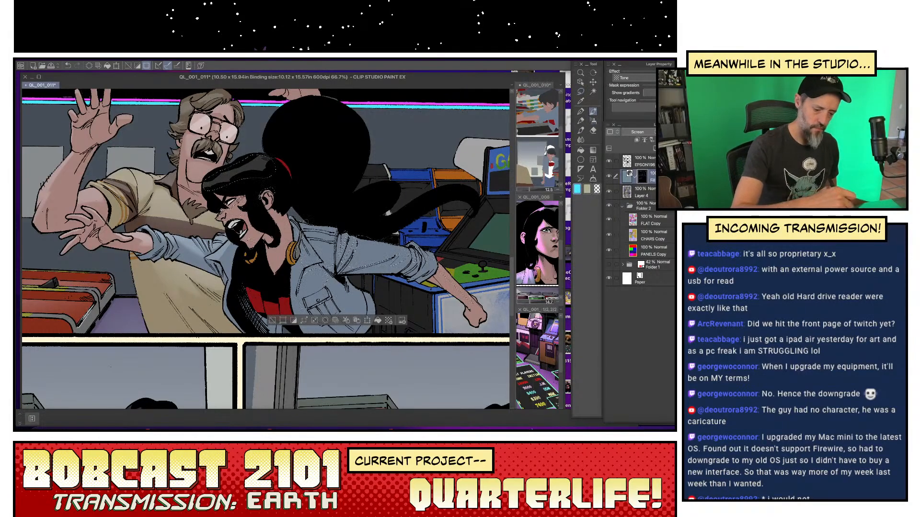
pyautogui.click(593, 121)
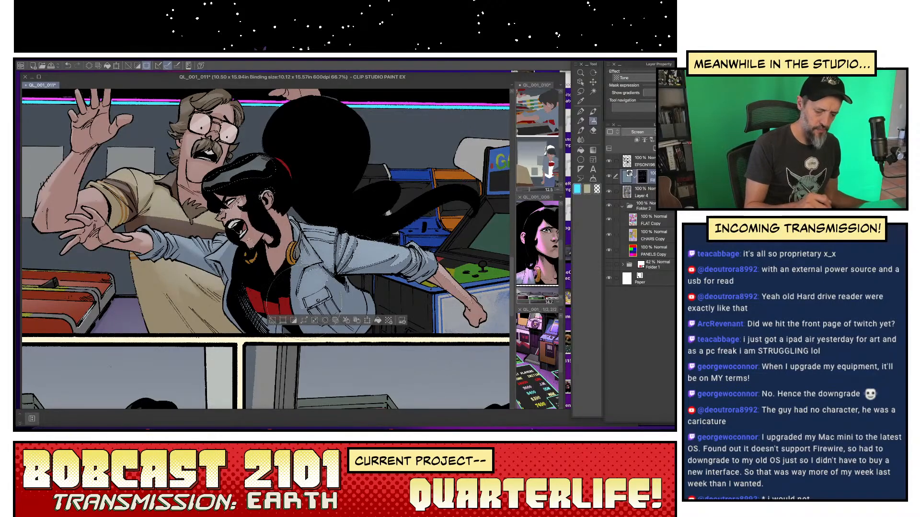
pyautogui.click(272, 321)
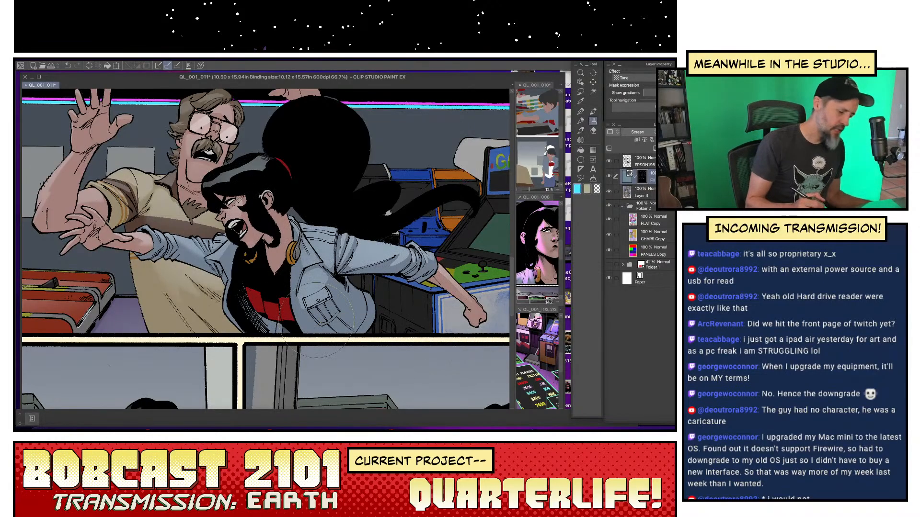
# - Lasso highlight areas on the Gauntlet cabinet's green control panel, airbrush light into them on the Screen layer's mask, and deselect
pyautogui.click(581, 140)
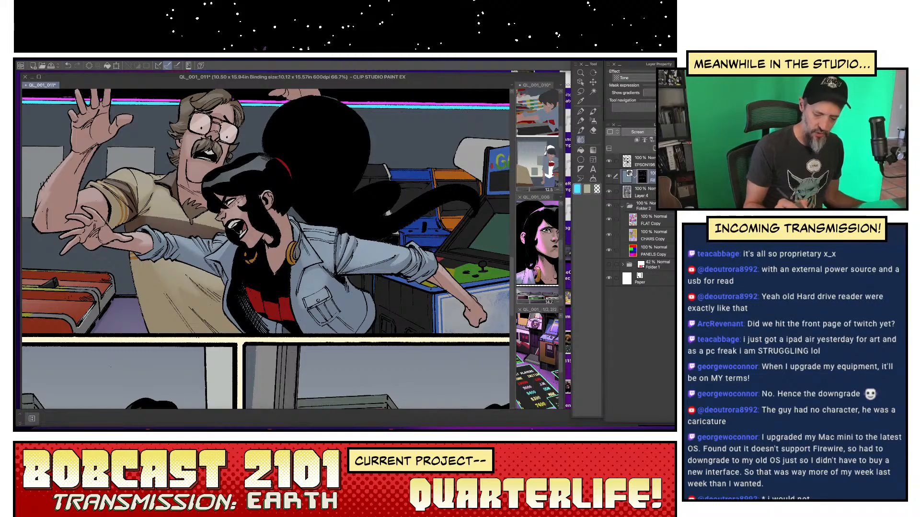
pyautogui.moveTo(480, 329); pyautogui.dragTo(499, 332)
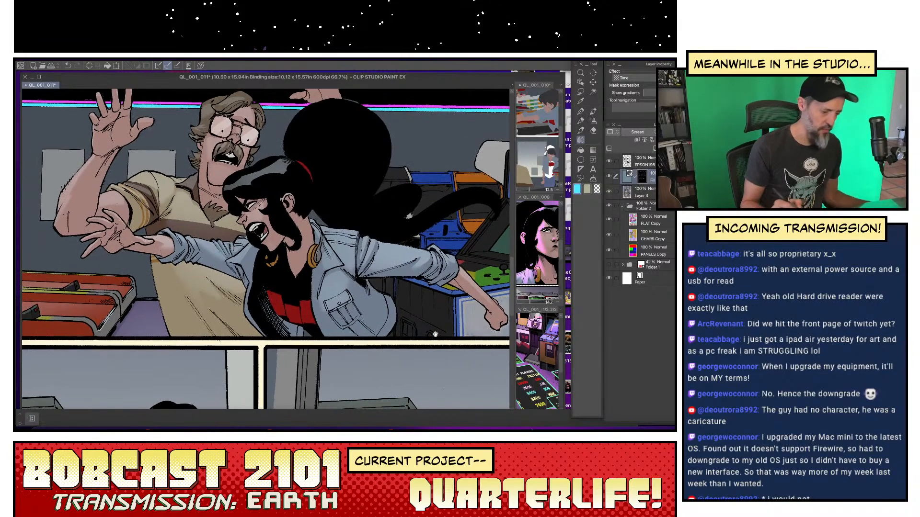
pyautogui.click(580, 92)
pyautogui.moveTo(446, 366); pyautogui.dragTo(317, 396)
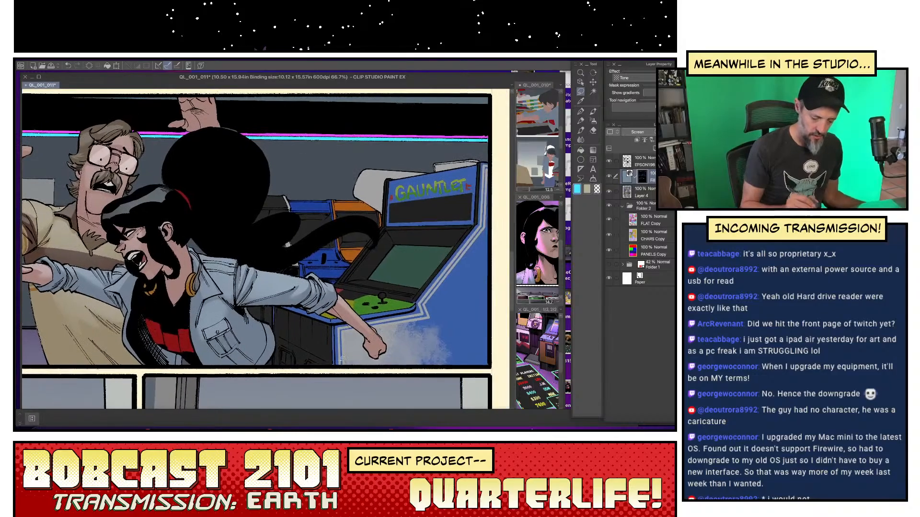
pyautogui.moveTo(323, 314)
pyautogui.mouseDown()
pyautogui.moveTo(337, 317)
pyautogui.moveTo(326, 311)
pyautogui.mouseUp()
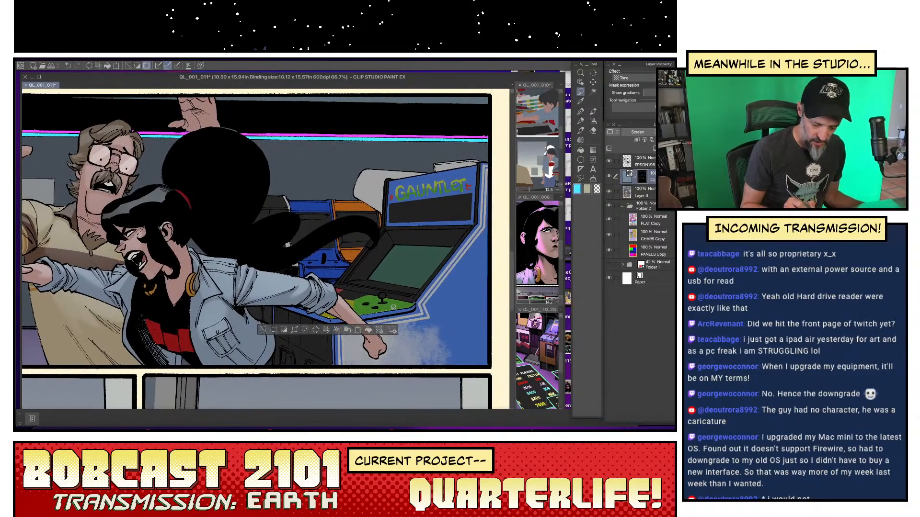
pyautogui.moveTo(340, 285); pyautogui.dragTo(339, 290)
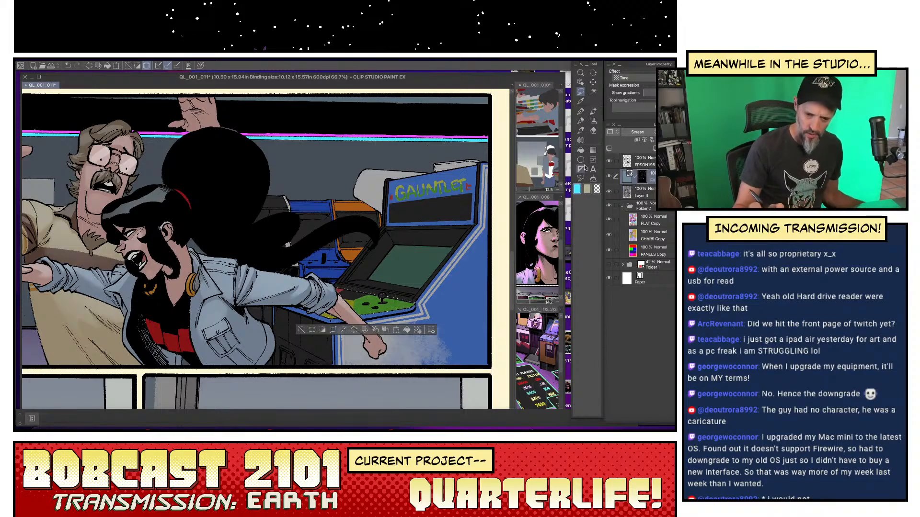
pyautogui.click(593, 121)
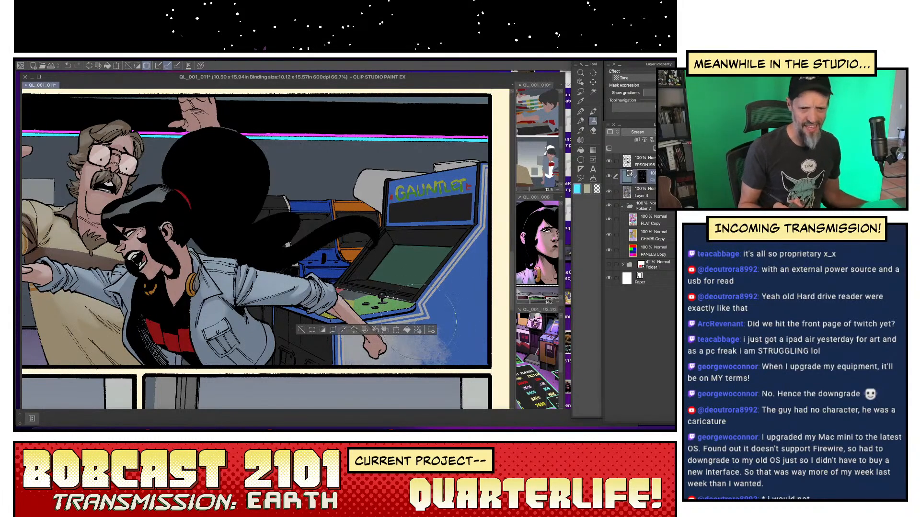
pyautogui.click(302, 329)
# - Lasso a curved glare shape across the Gauntlet cabinet's screen and its lower bezel, airbrush it on the mask, and deselect
pyautogui.moveTo(336, 287); pyautogui.dragTo(311, 322)
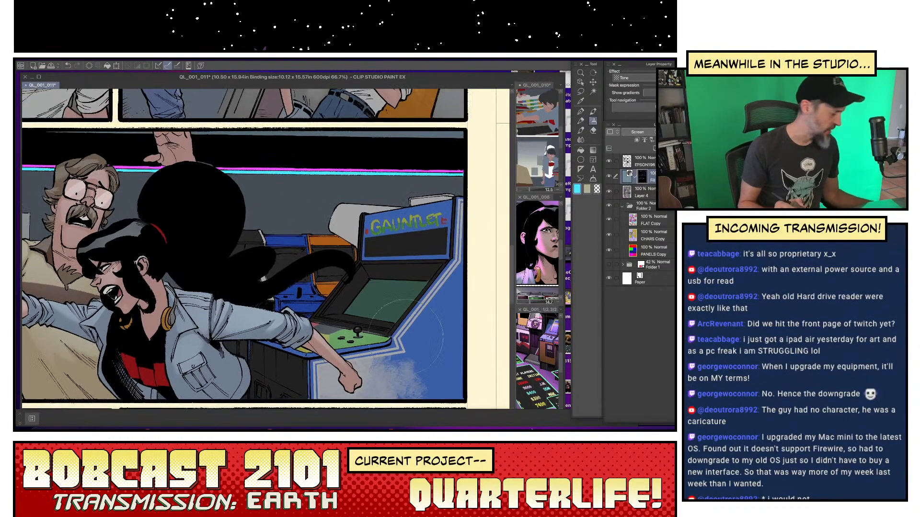
pyautogui.press('m')
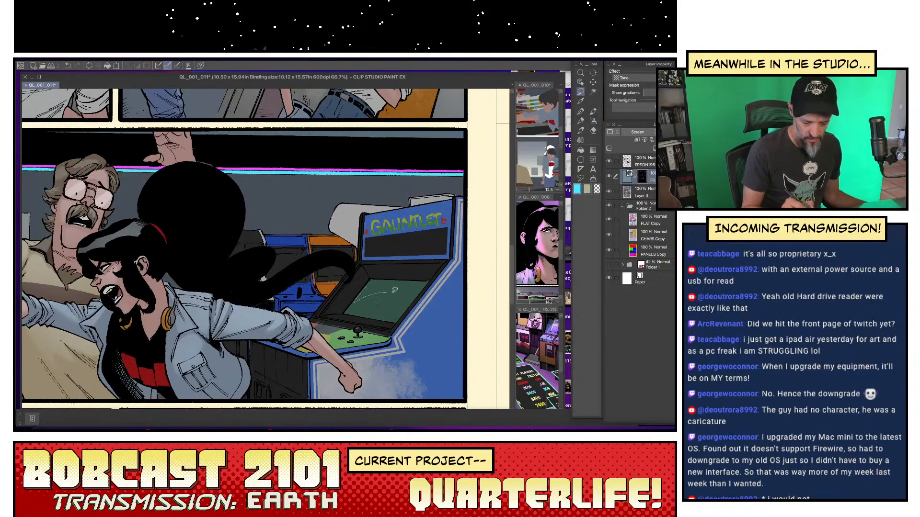
pyautogui.moveTo(430, 279); pyautogui.dragTo(402, 285)
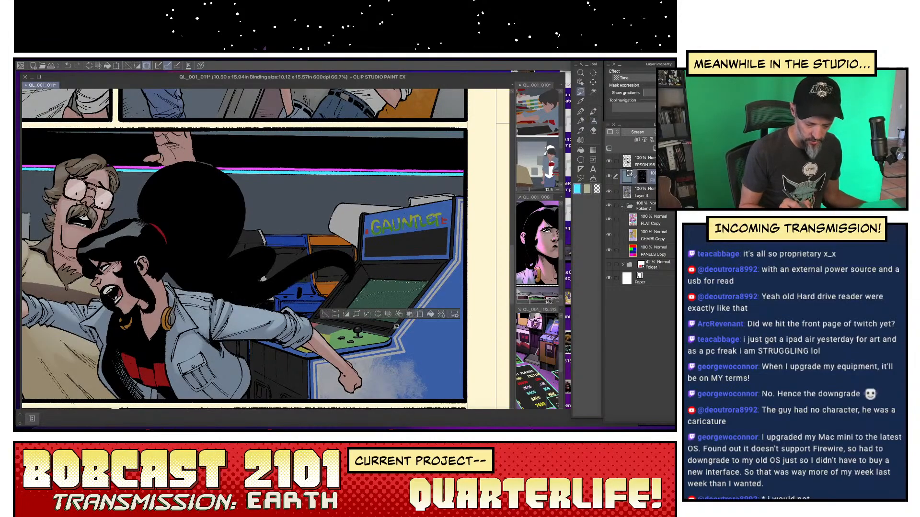
pyautogui.moveTo(339, 314); pyautogui.dragTo(320, 317)
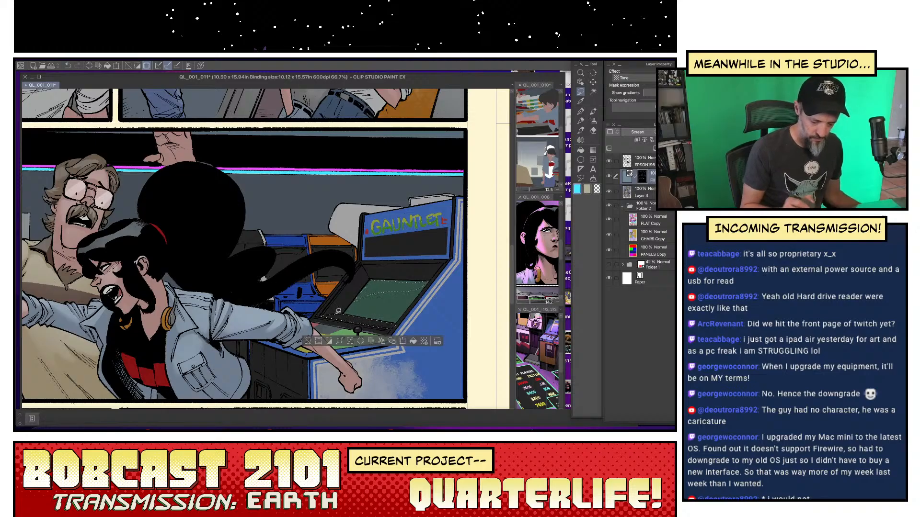
pyautogui.click(593, 121)
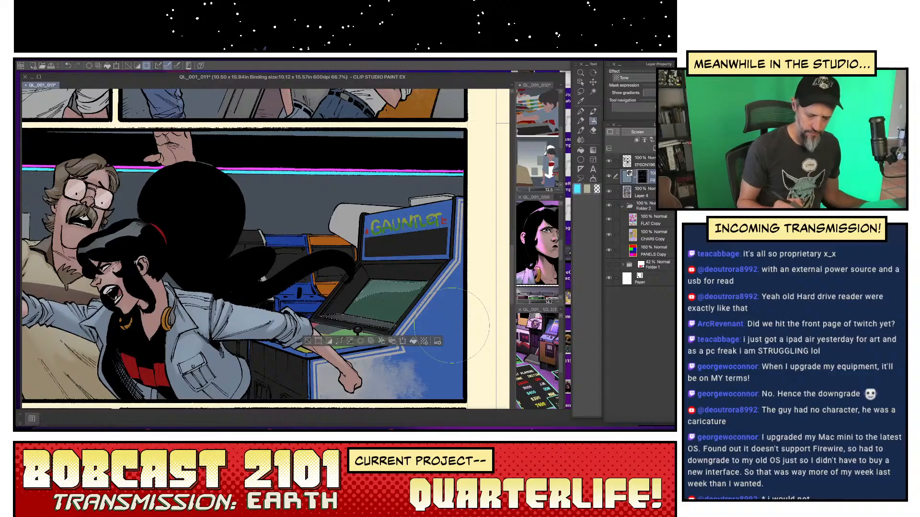
pyautogui.click(308, 341)
# - Draw thin pen highlights along the upper and lower edges of the Gauntlet marquee on the Screen layer's mask, redoing the lower stroke
pyautogui.moveTo(416, 311); pyautogui.dragTo(383, 346)
pyautogui.click(581, 112)
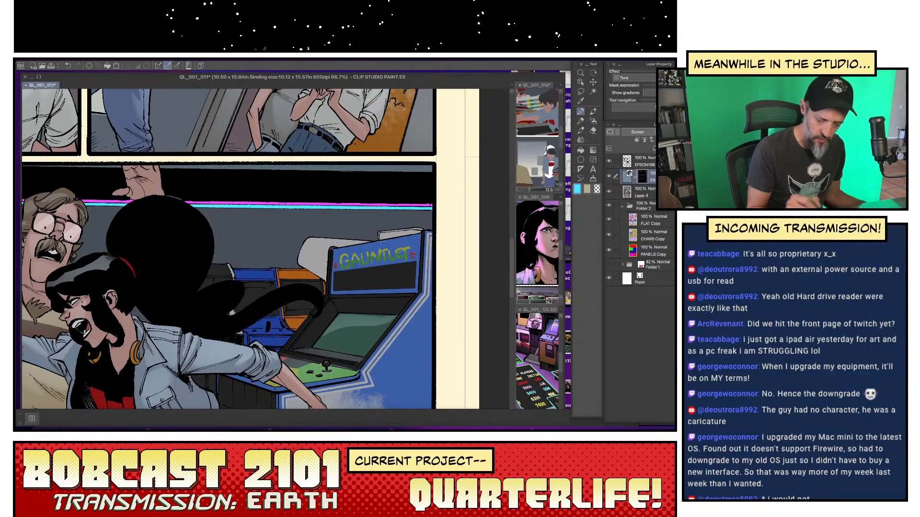
pyautogui.moveTo(335, 249); pyautogui.dragTo(420, 232)
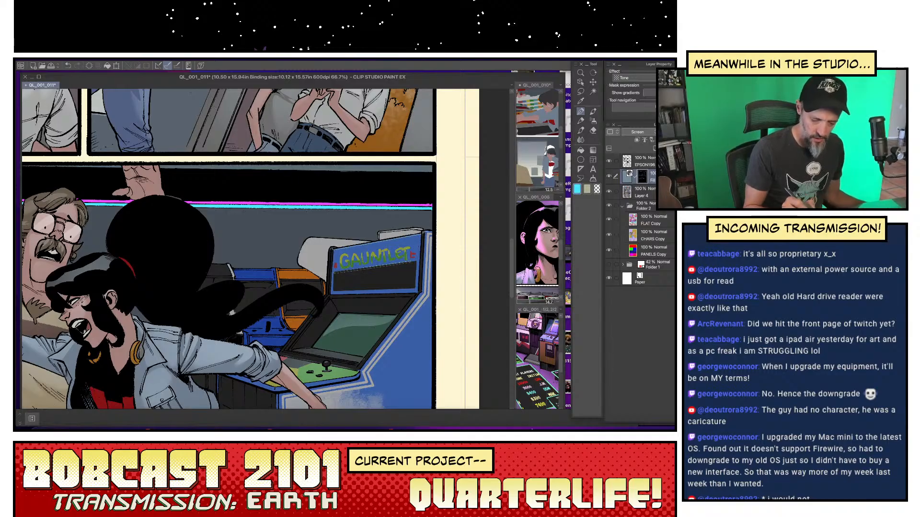
pyautogui.moveTo(334, 274); pyautogui.dragTo(416, 259)
pyautogui.hotkey('ctrl', 'z')
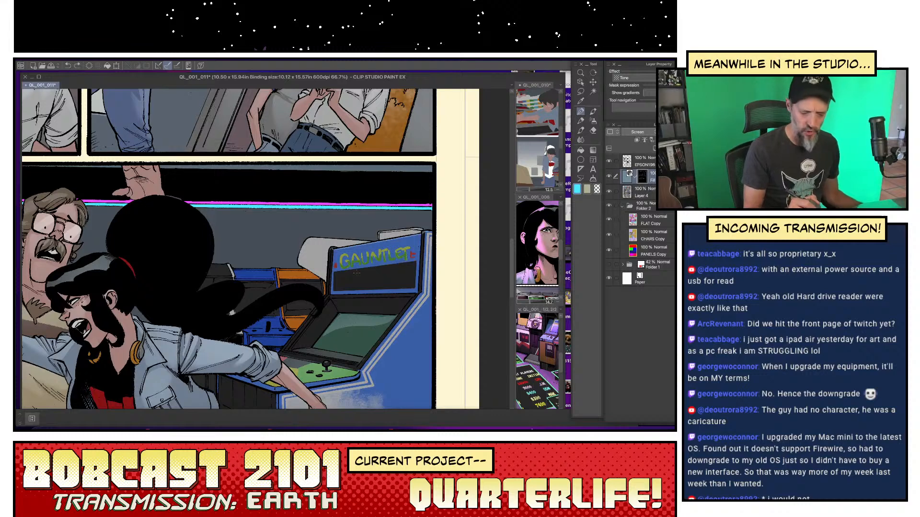
pyautogui.moveTo(334, 273); pyautogui.dragTo(417, 261)
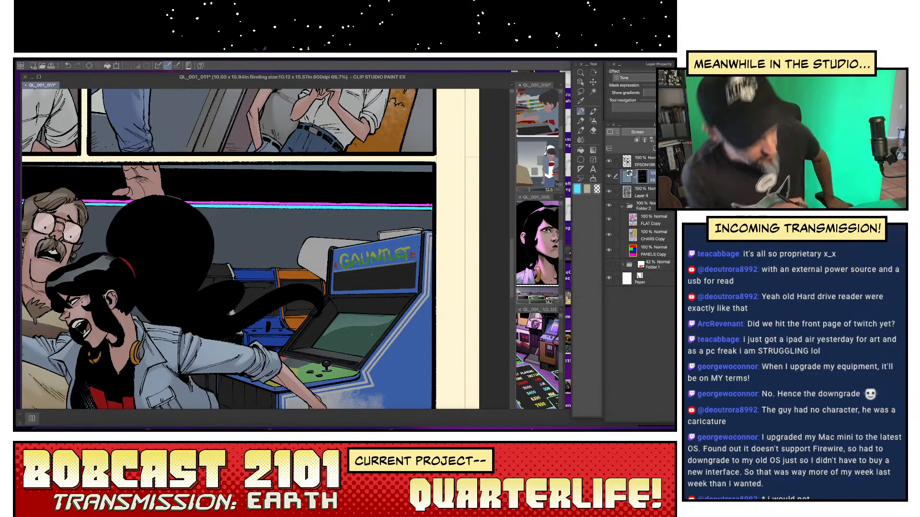
pyautogui.click(262, 60)
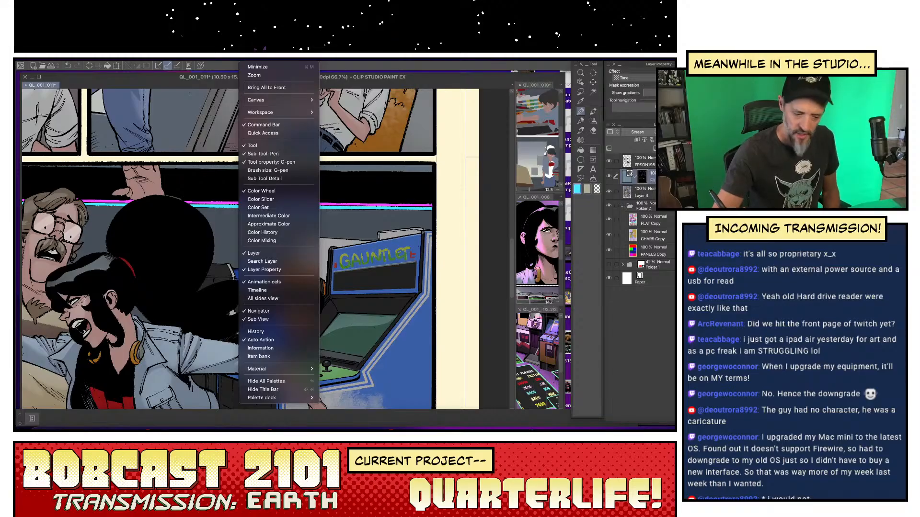
pyautogui.click(485, 79)
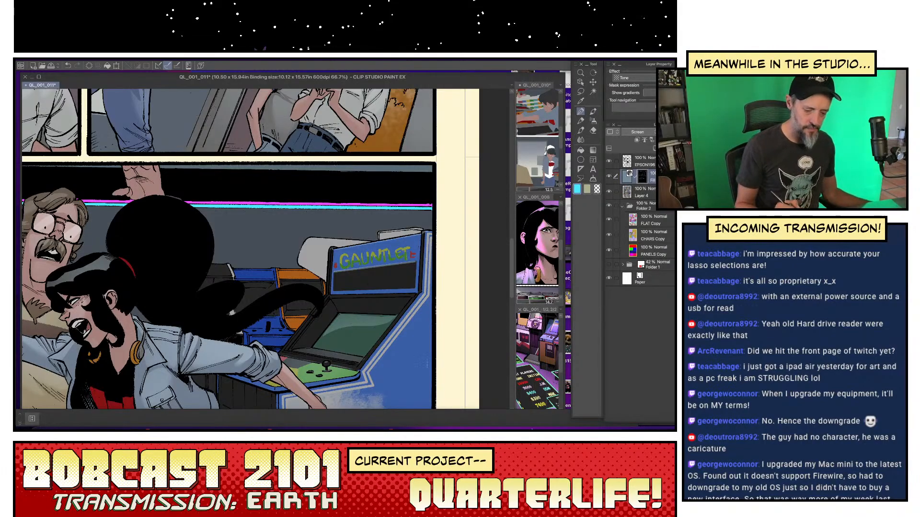
# - Rotate the canvas, lasso the pale shape behind the Gauntlet cabinet and the cabinet's top, airbrush light into them, and deselect
pyautogui.moveTo(420, 362); pyautogui.dragTo(471, 295)
pyautogui.press('r')
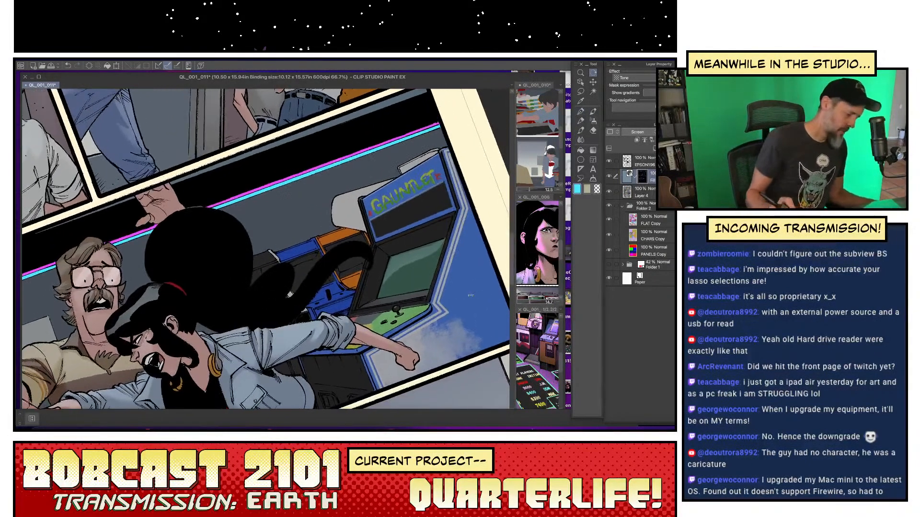
pyautogui.press('m')
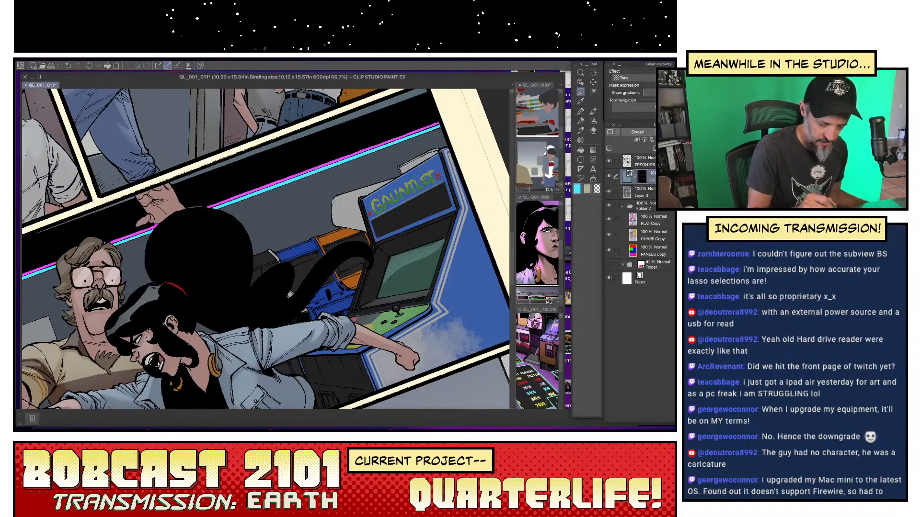
pyautogui.moveTo(364, 187); pyautogui.dragTo(402, 163)
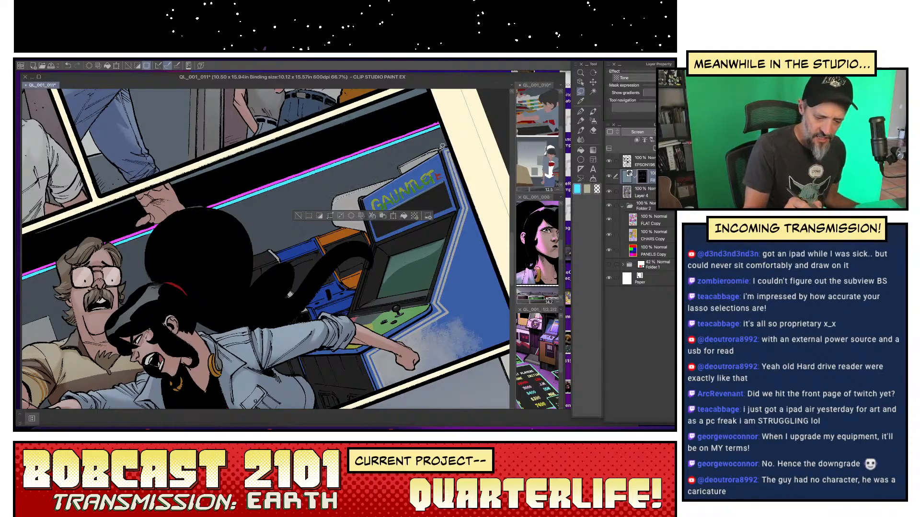
pyautogui.moveTo(440, 147); pyautogui.dragTo(421, 154)
pyautogui.click(593, 121)
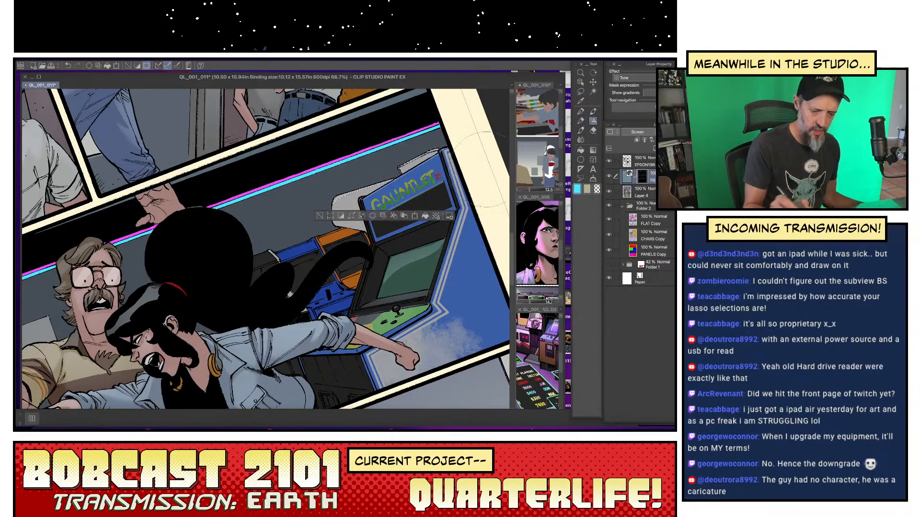
pyautogui.click(319, 216)
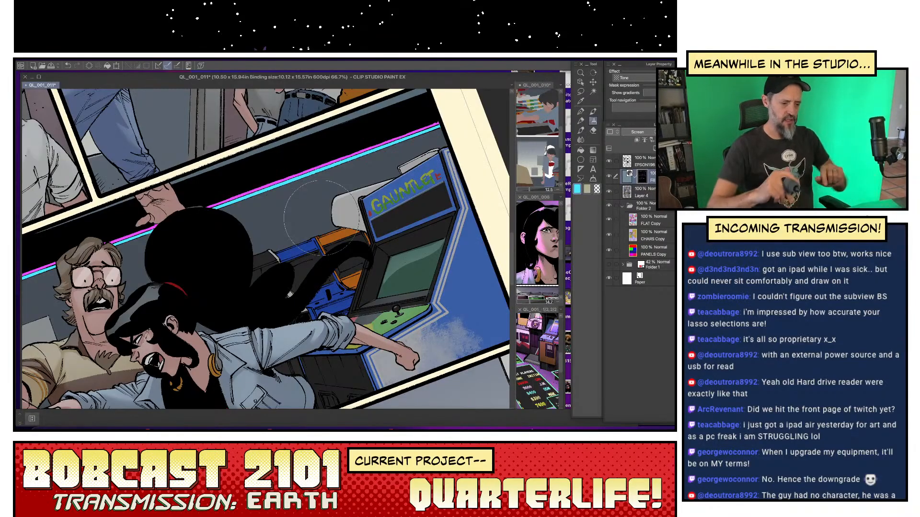
# - Create a new 1920 x 1080 px Animation canvas and sketch a tilted tablet labelled "iPad" in light blue pen
pyautogui.hotkey('ctrl', 'n')
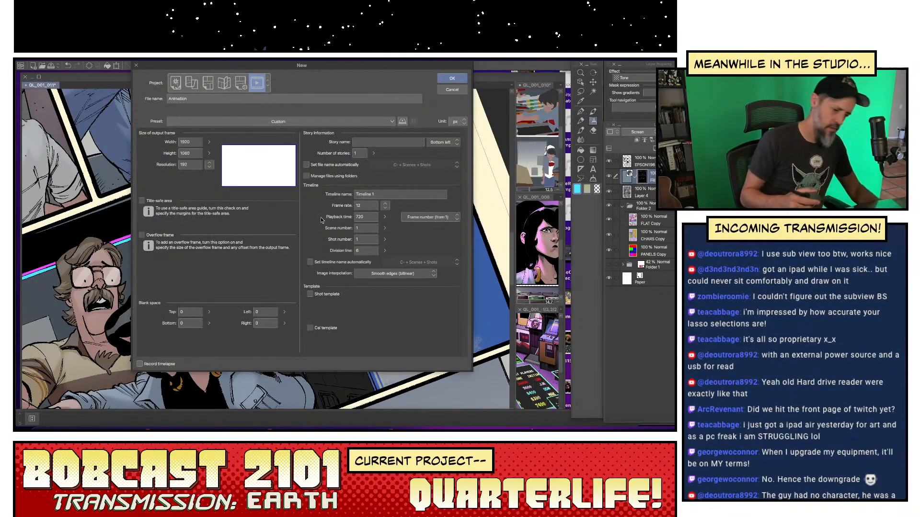
pyautogui.press('Return')
pyautogui.click(580, 112)
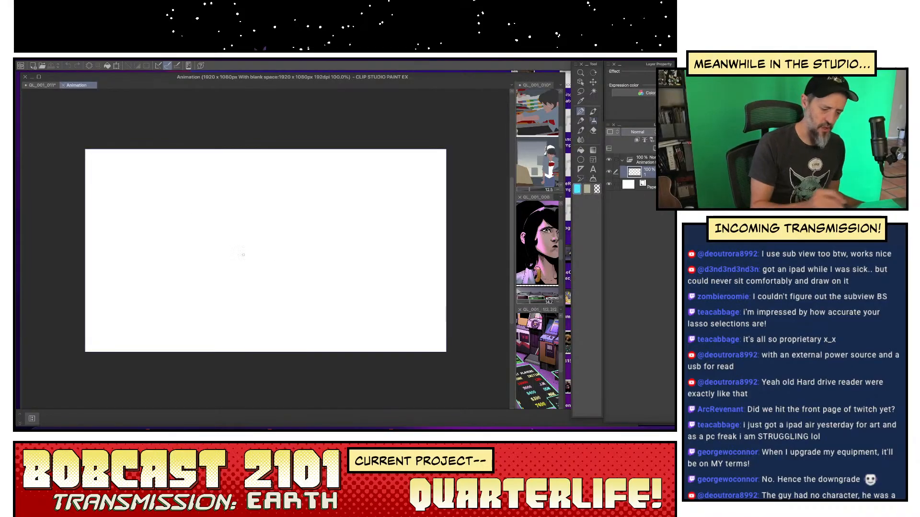
pyautogui.moveTo(223, 278)
pyautogui.mouseDown()
pyautogui.moveTo(195, 215)
pyautogui.moveTo(234, 201)
pyautogui.moveTo(300, 249)
pyautogui.mouseUp()
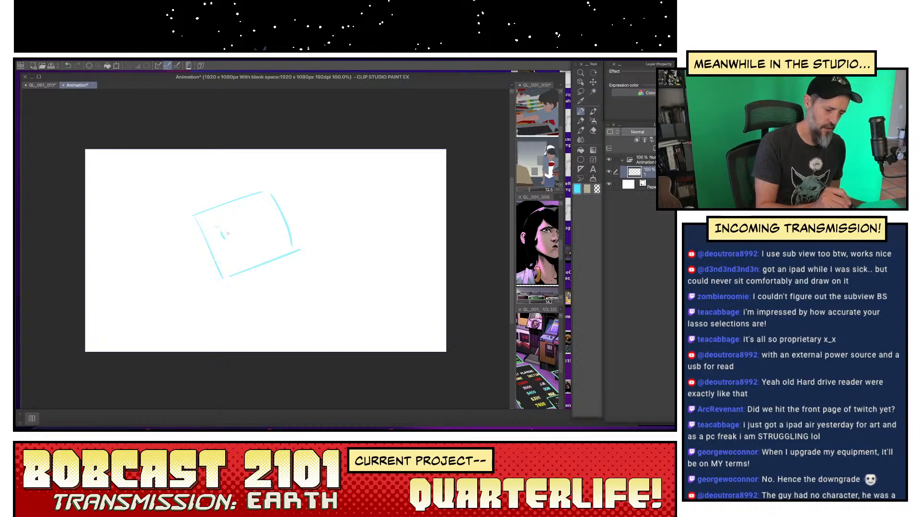
pyautogui.moveTo(225, 239); pyautogui.dragTo(251, 219)
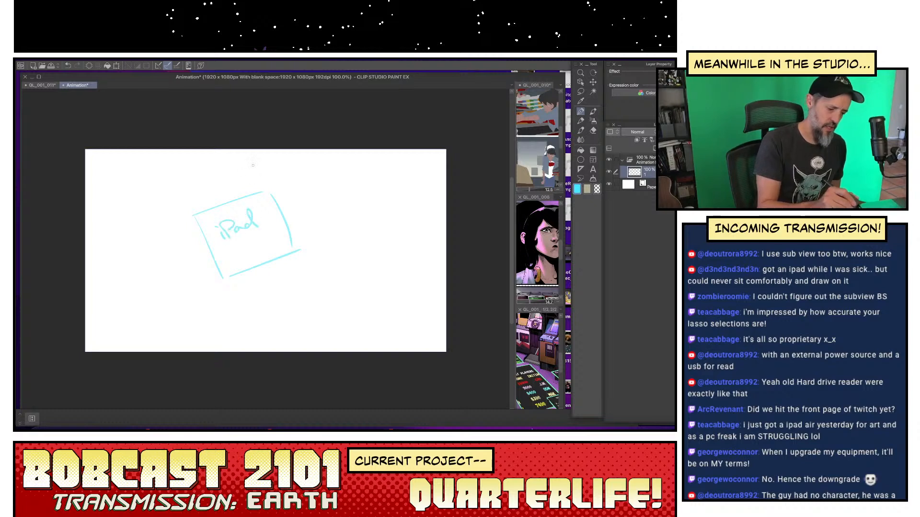
# - Sketch a larger tilted board around the iPad, with short support strokes beneath it and tabletop lines on both sides
pyautogui.moveTo(259, 165)
pyautogui.mouseDown()
pyautogui.moveTo(139, 206)
pyautogui.moveTo(198, 309)
pyautogui.moveTo(355, 253)
pyautogui.moveTo(214, 184)
pyautogui.mouseUp()
pyautogui.moveTo(181, 291)
pyautogui.mouseDown()
pyautogui.moveTo(234, 305)
pyautogui.moveTo(345, 261)
pyautogui.moveTo(313, 250)
pyautogui.moveTo(318, 241)
pyautogui.moveTo(283, 216)
pyautogui.moveTo(294, 169)
pyautogui.mouseUp()
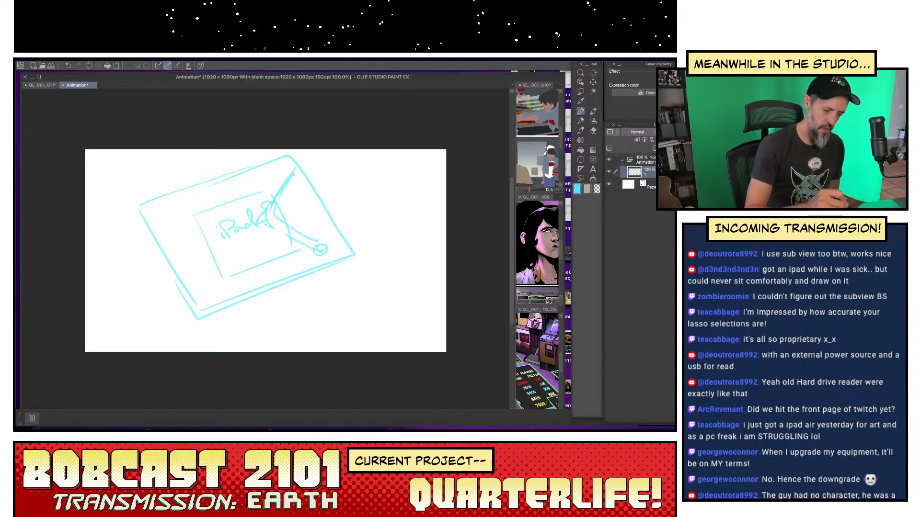
pyautogui.moveTo(230, 312); pyautogui.dragTo(247, 343)
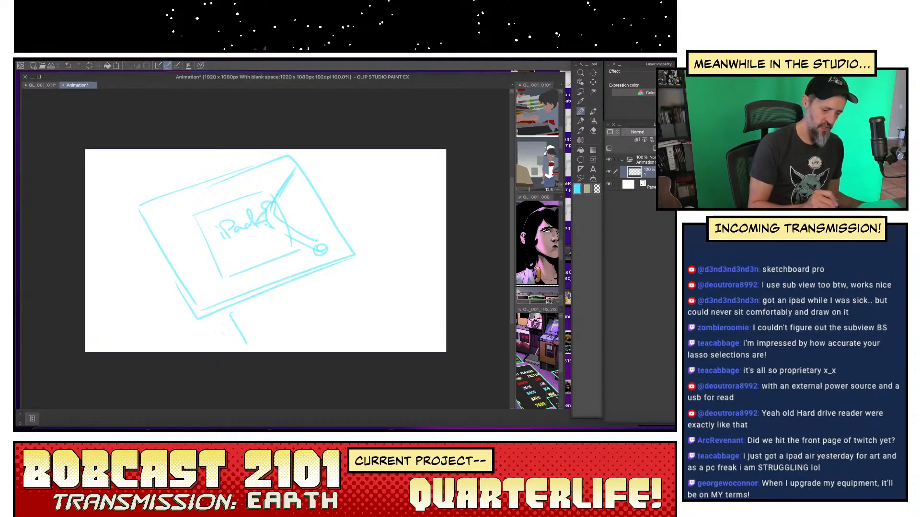
pyautogui.moveTo(283, 292); pyautogui.dragTo(295, 306)
pyautogui.moveTo(332, 269); pyautogui.dragTo(343, 290)
pyautogui.moveTo(221, 322); pyautogui.dragTo(245, 352)
pyautogui.moveTo(153, 249); pyautogui.dragTo(159, 297)
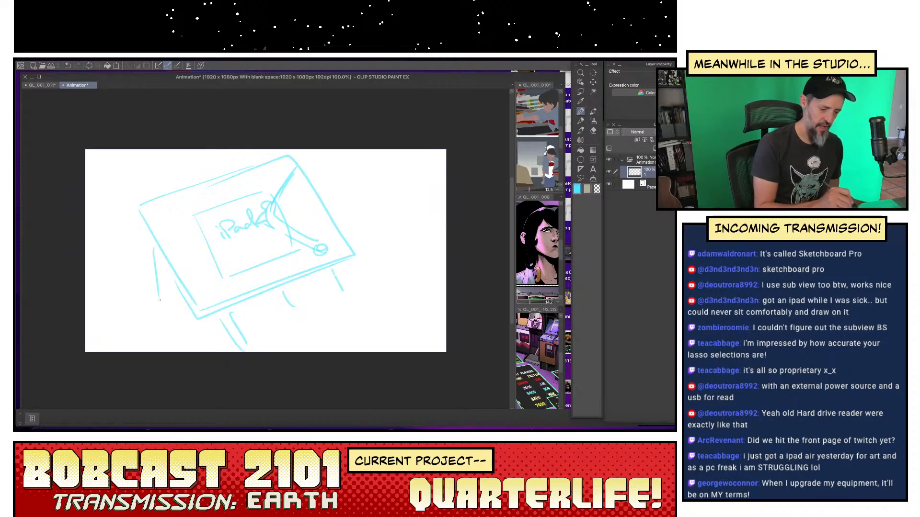
pyautogui.moveTo(145, 330); pyautogui.dragTo(126, 338)
pyautogui.moveTo(377, 242); pyautogui.dragTo(446, 221)
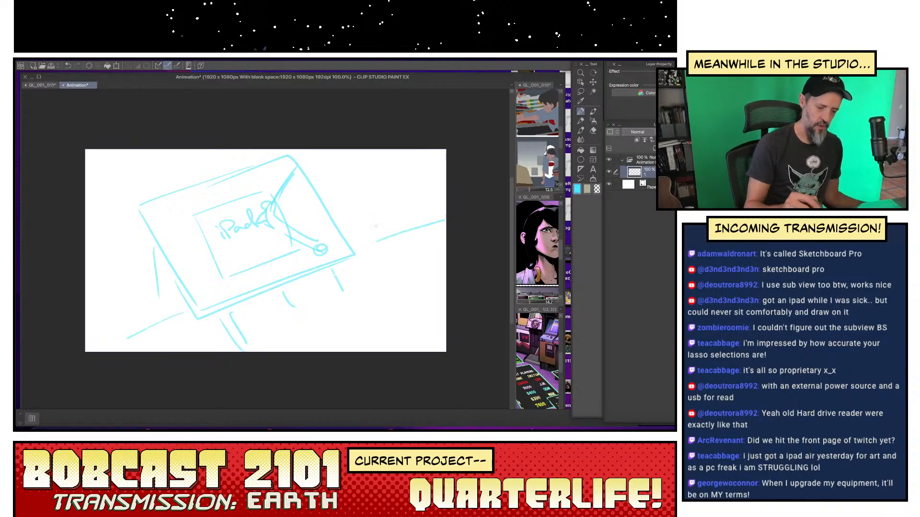
# - Sketch loose curved arm and body outlines around and across the board to show how the artist leans on it
pyautogui.moveTo(328, 154); pyautogui.dragTo(349, 200)
pyautogui.moveTo(330, 223)
pyautogui.mouseDown()
pyautogui.moveTo(296, 290)
pyautogui.moveTo(246, 349)
pyautogui.mouseUp()
pyautogui.moveTo(387, 275)
pyautogui.mouseDown()
pyautogui.moveTo(312, 294)
pyautogui.moveTo(337, 228)
pyautogui.moveTo(222, 337)
pyautogui.mouseUp()
pyautogui.moveTo(343, 306); pyautogui.dragTo(244, 351)
pyautogui.moveTo(218, 352)
pyautogui.mouseDown()
pyautogui.moveTo(115, 225)
pyautogui.moveTo(194, 345)
pyautogui.mouseUp()
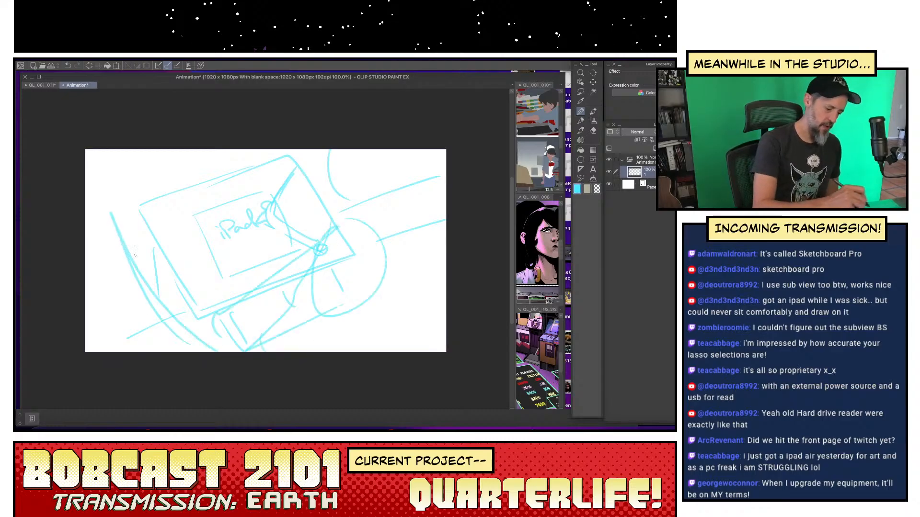
pyautogui.moveTo(129, 216); pyautogui.dragTo(230, 293)
pyautogui.moveTo(110, 229); pyautogui.dragTo(149, 179)
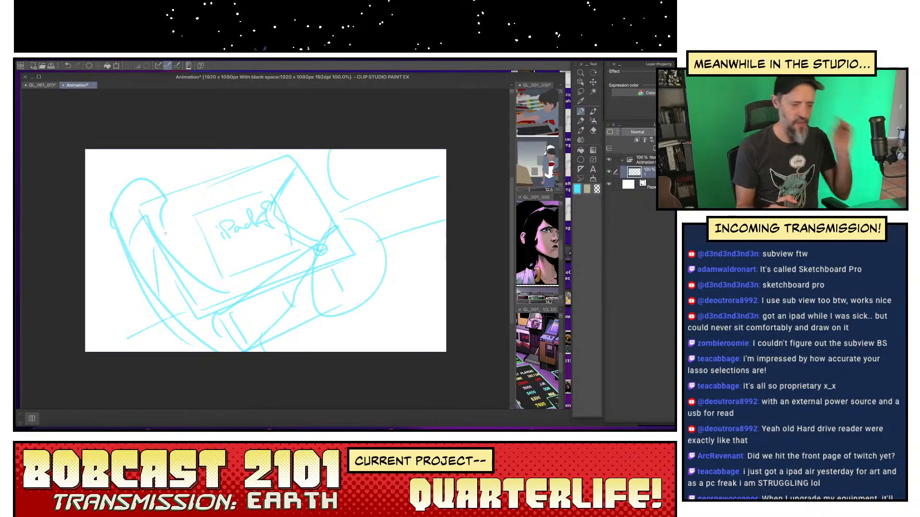
# - Return to page QL_001_011, bring the whole Gauntlet cabinet into view, and switch the drawing color to transparent
pyautogui.click(44, 86)
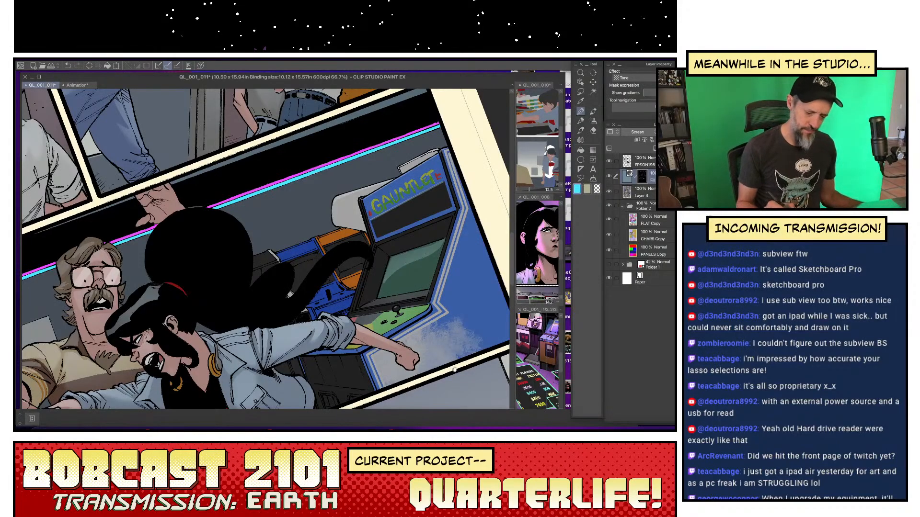
pyautogui.moveTo(454, 369); pyautogui.dragTo(357, 366)
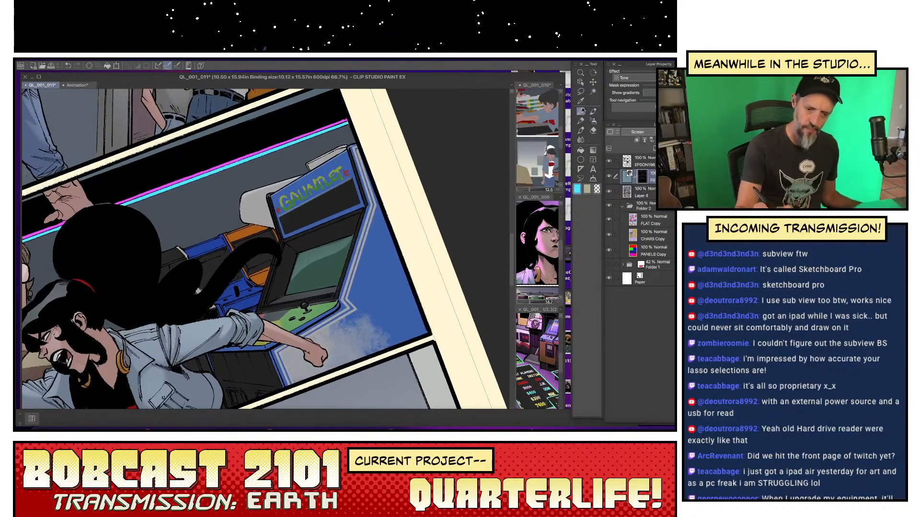
pyautogui.press('c')
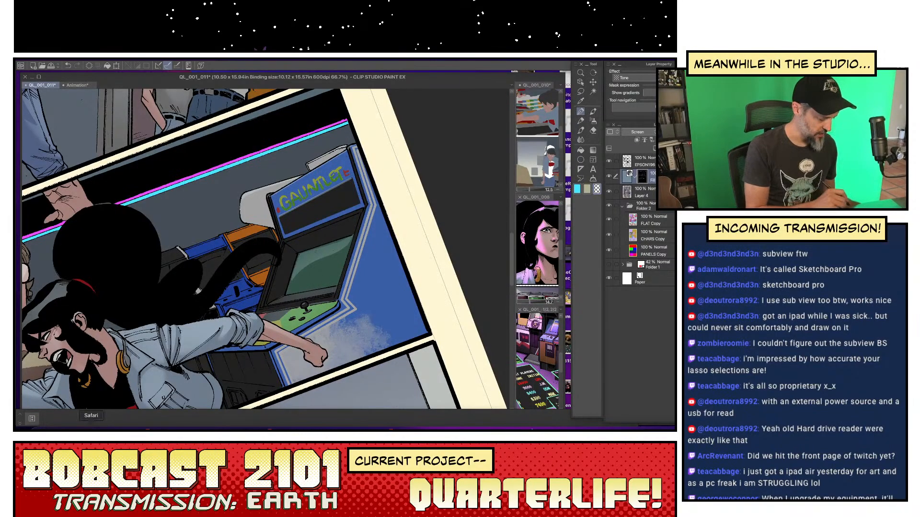
# - Switch to Safari and search the web for "sketchboard pro"
pyautogui.click(92, 429)
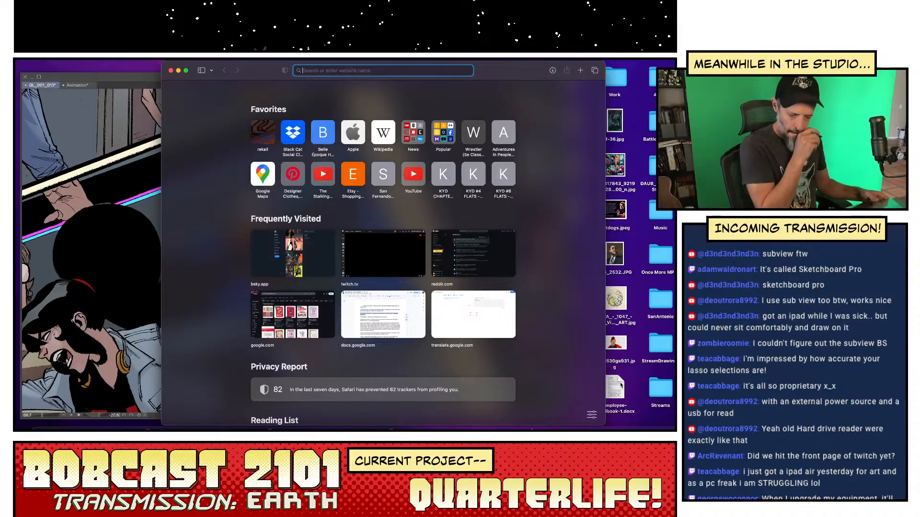
pyautogui.write('s')
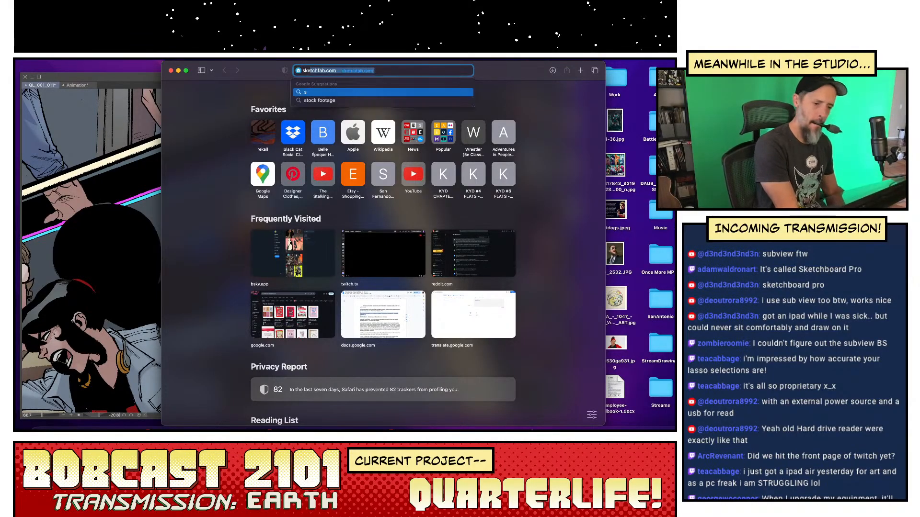
pyautogui.write('ketcboar')
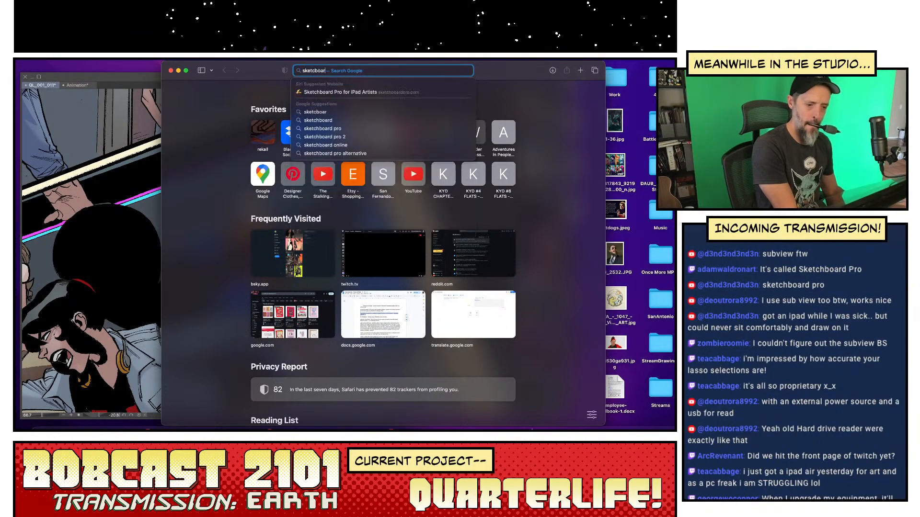
pyautogui.press('BackSpace')
pyautogui.press('BackSpace')
pyautogui.press('BackSpace')
pyautogui.press('BackSpace')
pyautogui.write('hboard')
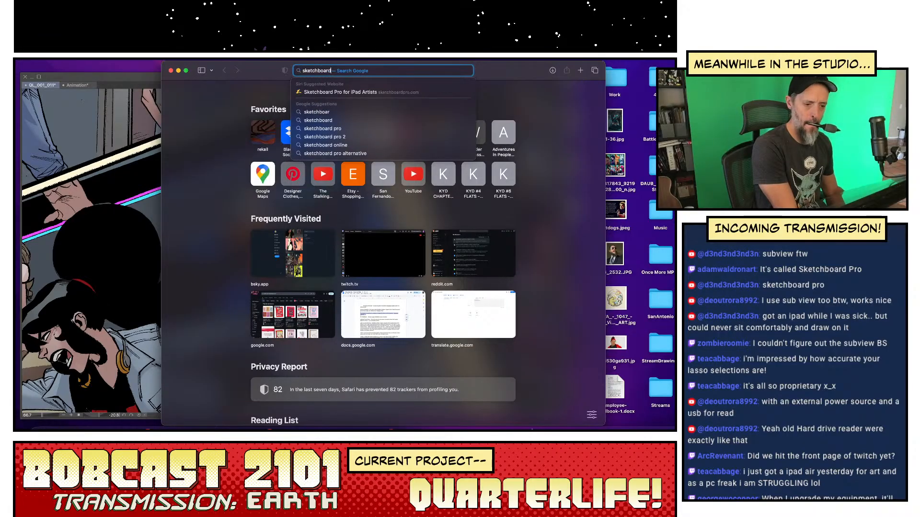
pyautogui.write(' pro')
pyautogui.press('Return')
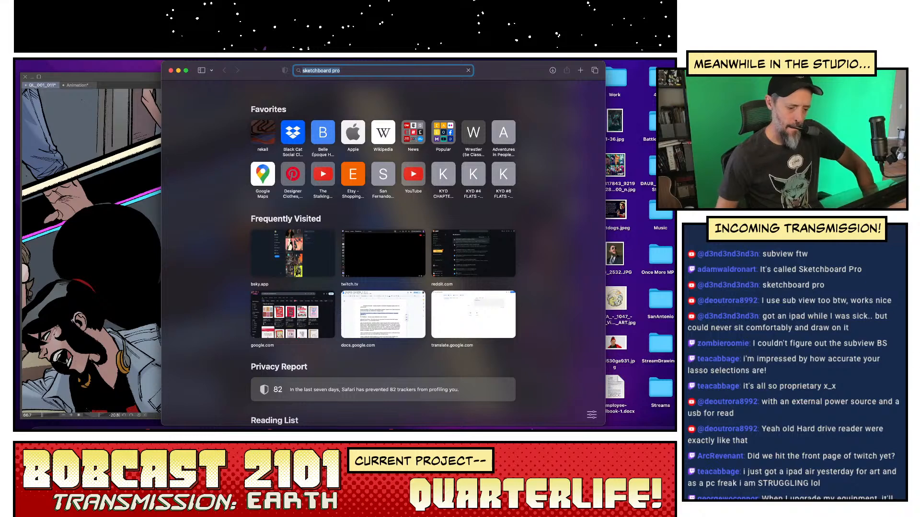
pyautogui.click(389, 71)
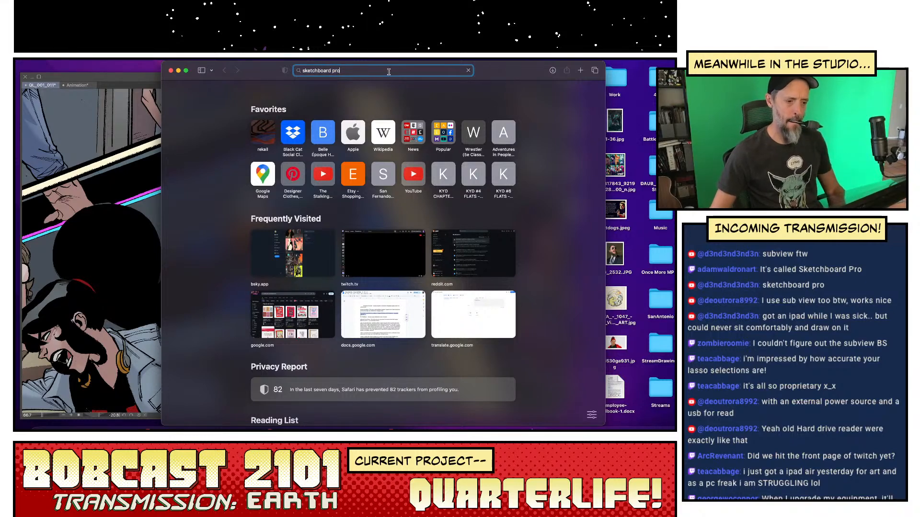
pyautogui.press('Return')
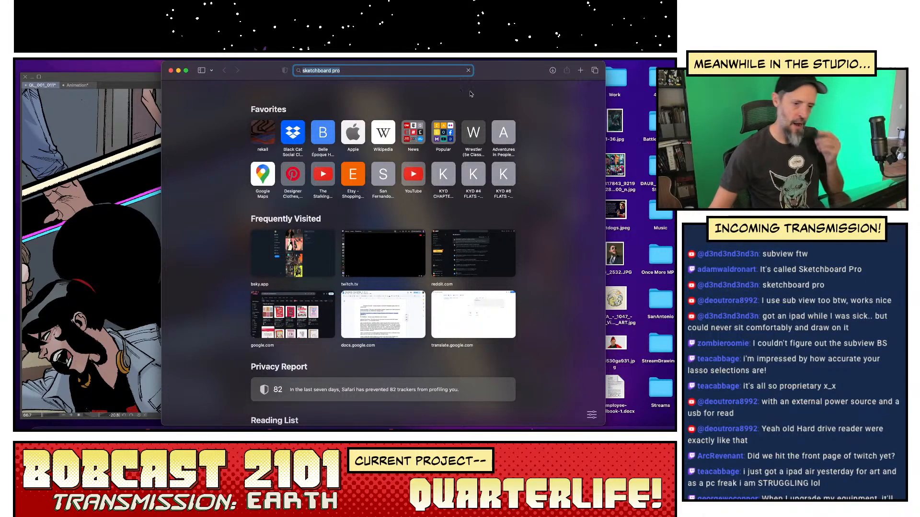
# - Open the shop on the Sketchboard Pro website and go to its Sketchboard Pro product collection
pyautogui.moveTo(510, 75); pyautogui.dragTo(622, 61)
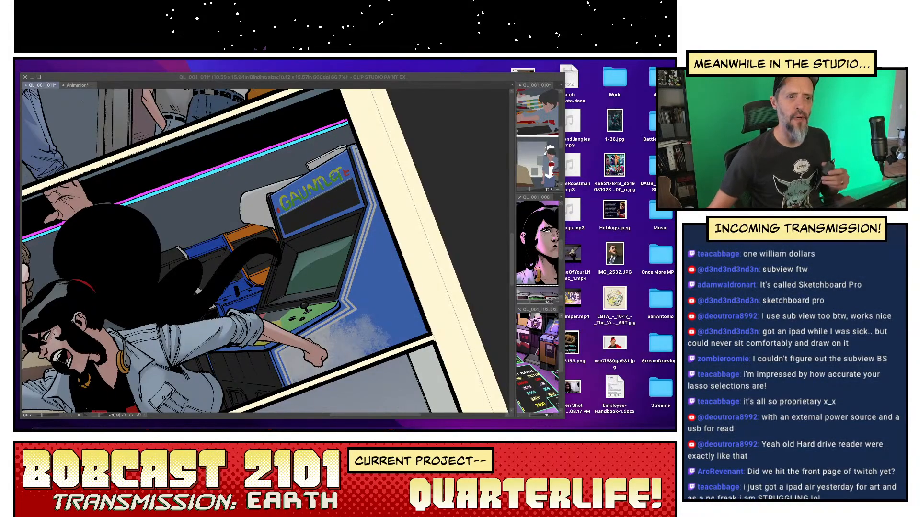
pyautogui.moveTo(618, 60); pyautogui.dragTo(507, 76)
pyautogui.click(405, 92)
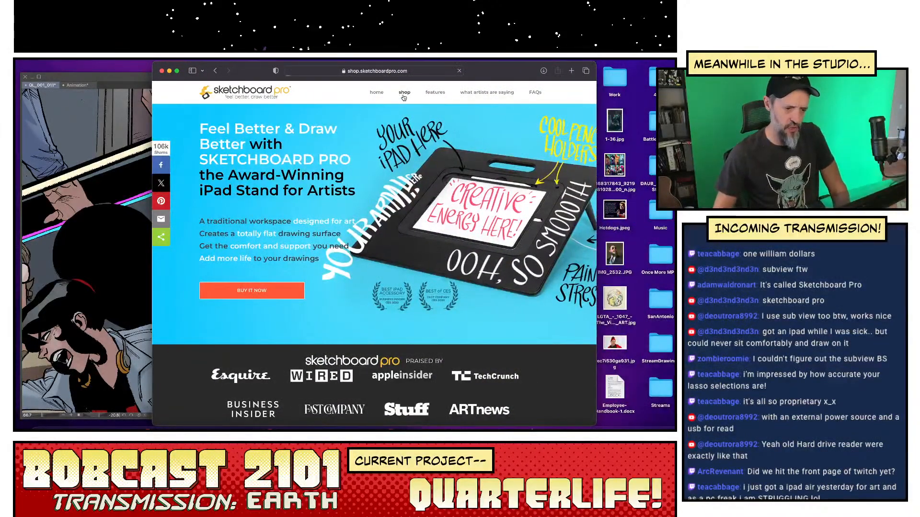
pyautogui.scroll(-3, 372, 184)
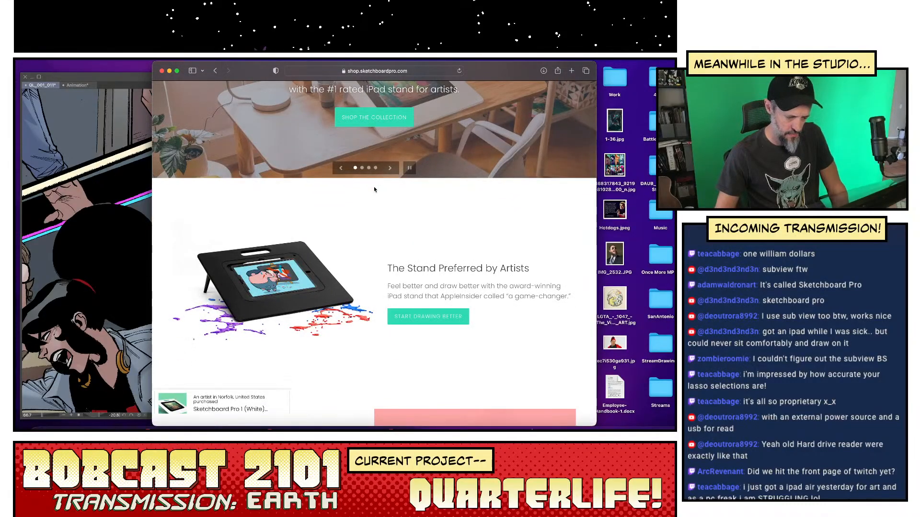
pyautogui.scroll(-2, 374, 189)
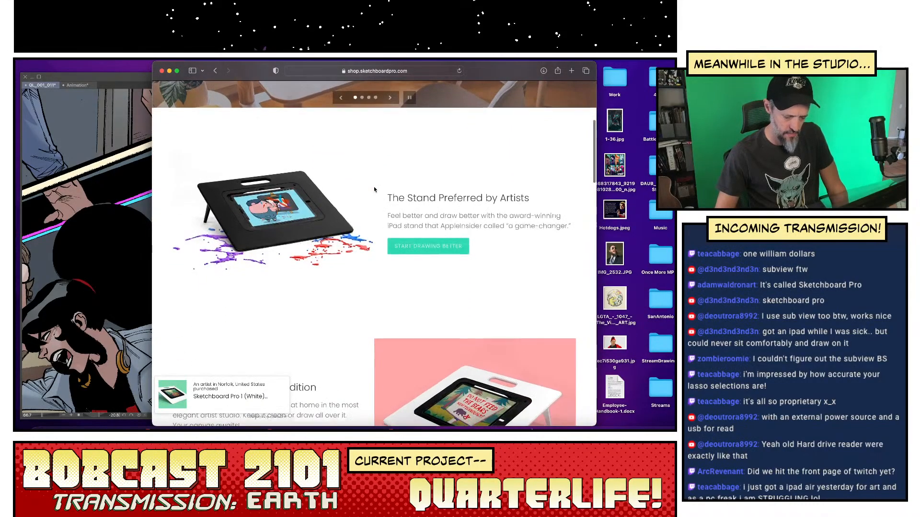
pyautogui.scroll(-2, 374, 190)
pyautogui.click(422, 170)
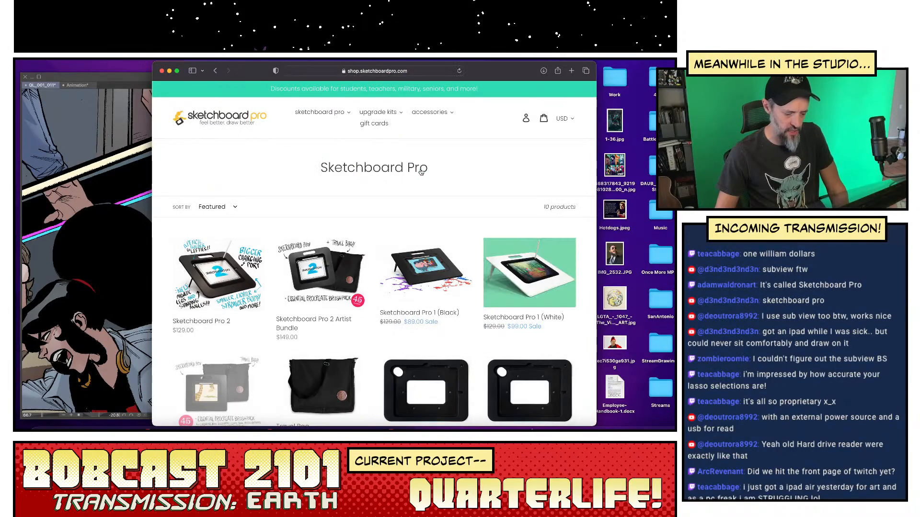
# - View the Sketchboard Pro 2 and Upgrade Kit for Sketchboard Pro 2 product pages, returning to the collection after each
pyautogui.scroll(-2, 295, 282)
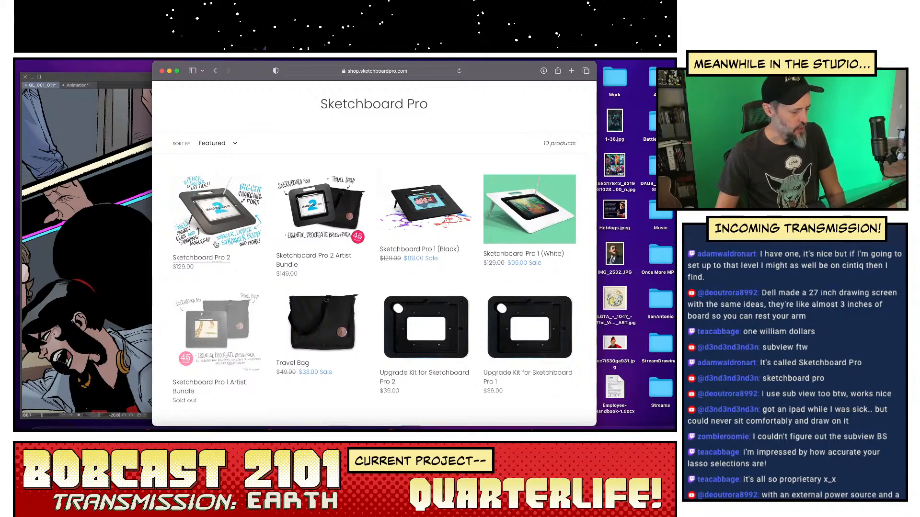
pyautogui.click(232, 231)
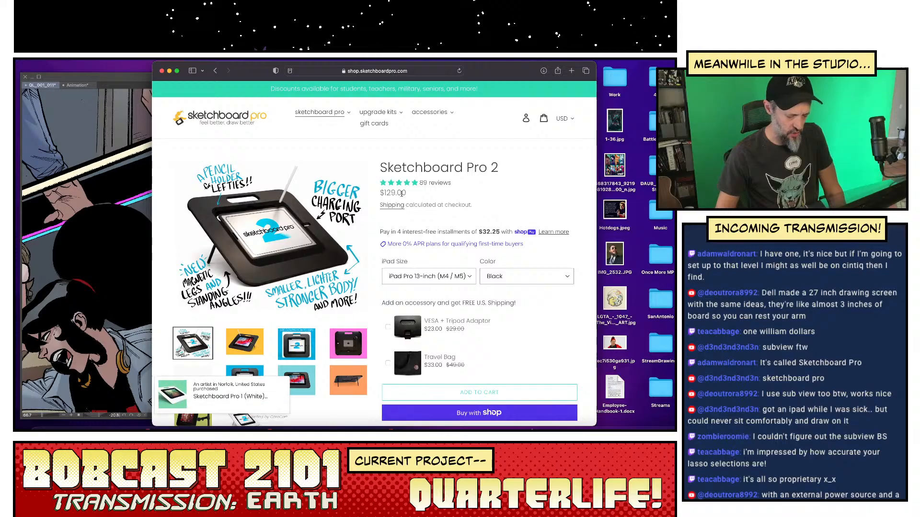
pyautogui.click(215, 70)
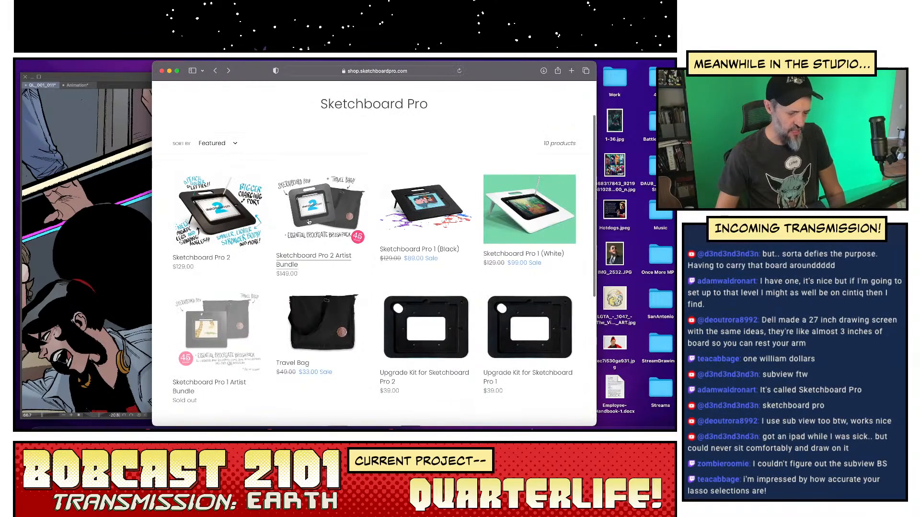
pyautogui.click(428, 311)
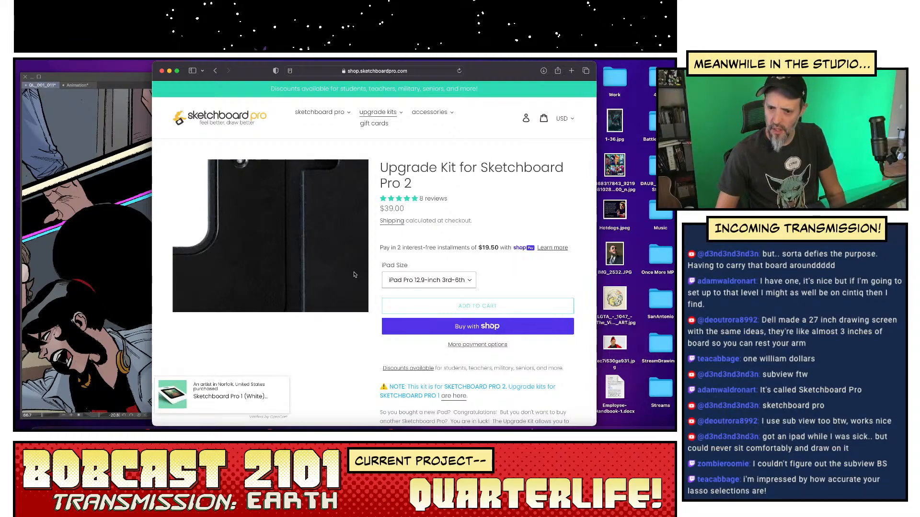
pyautogui.click(215, 71)
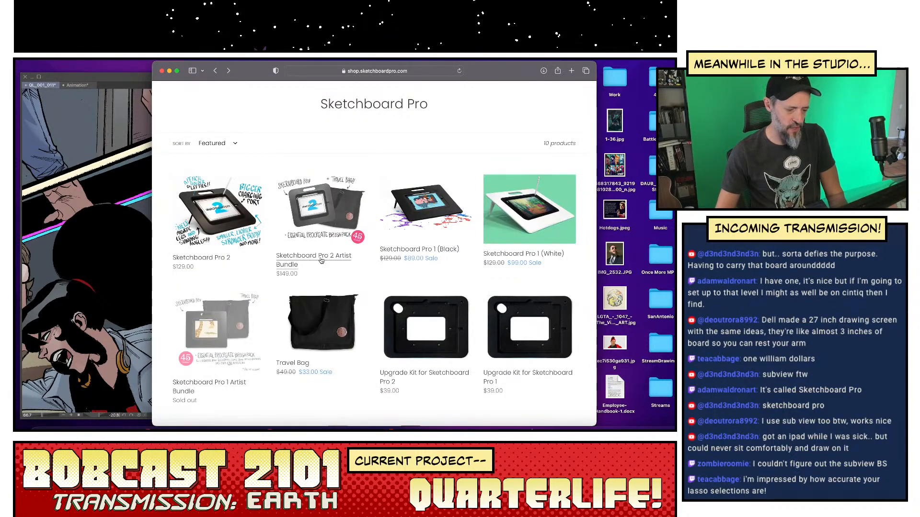
# - Open the Sketchboard Pro 2 Artist Bundle page and set the iPad size to iPad Pro 12.9-inch 3rd-6th Gen
pyautogui.click(343, 214)
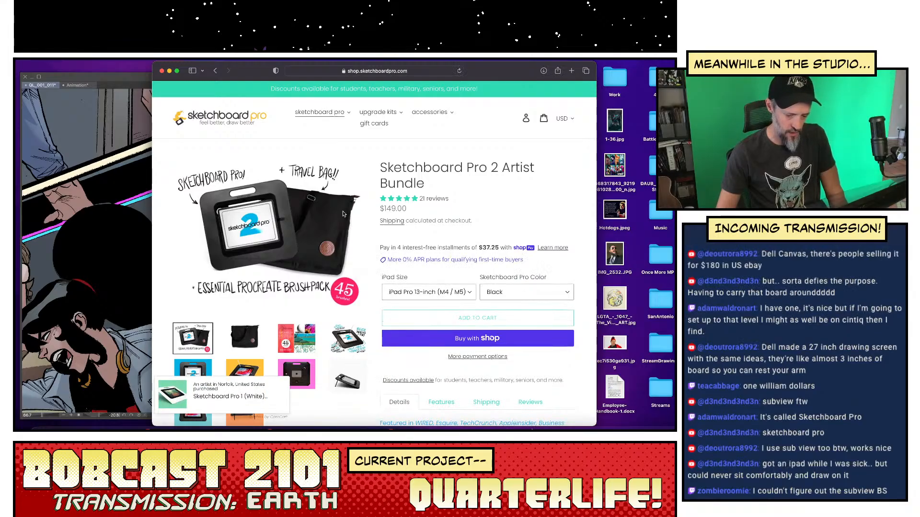
pyautogui.click(466, 292)
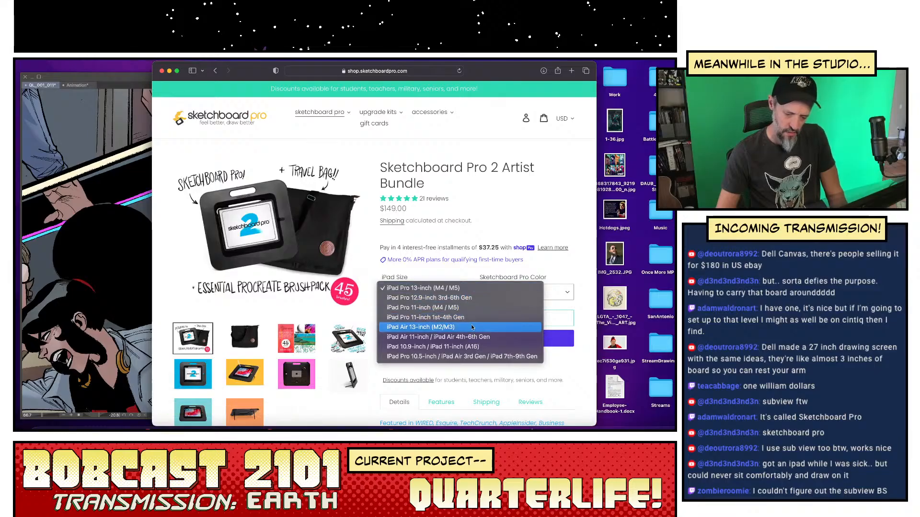
pyautogui.click(465, 299)
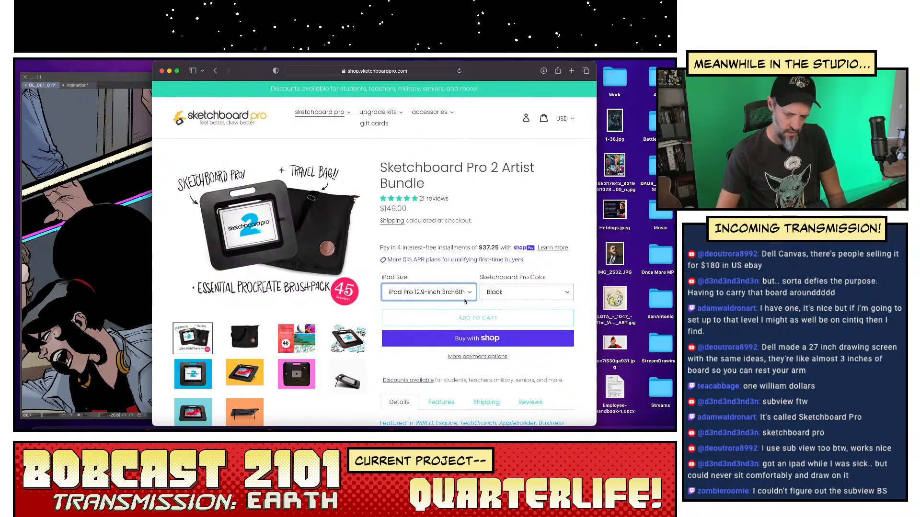
# - Return to Clip Studio Paint and start a lasso selection around the background cabinets behind the woman's hair
pyautogui.click(169, 71)
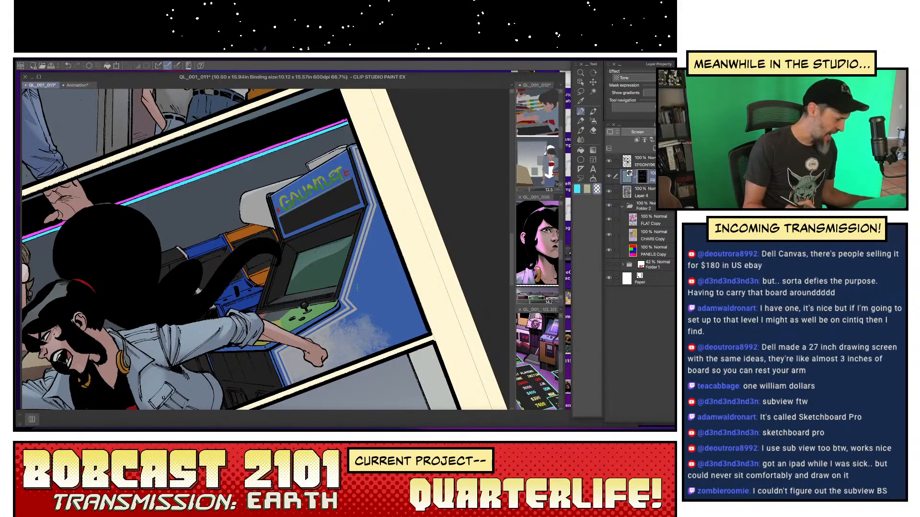
pyautogui.press('m')
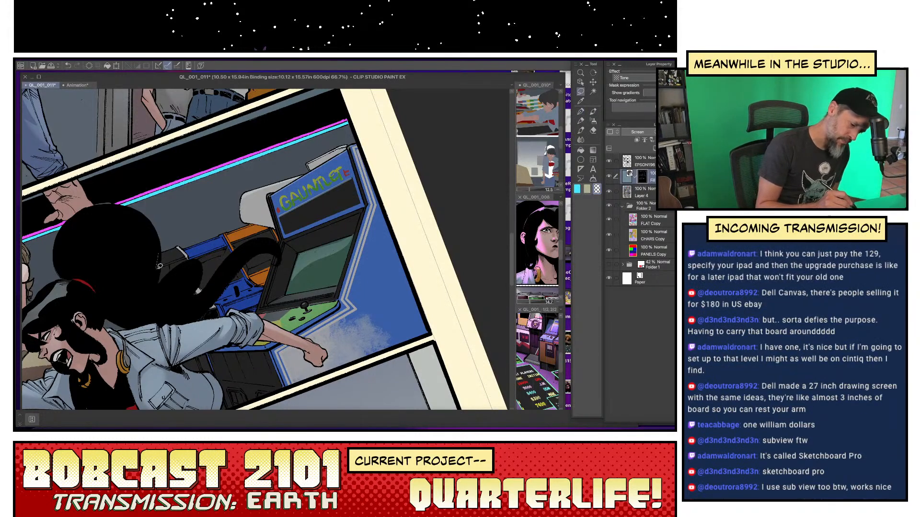
pyautogui.moveTo(180, 244); pyautogui.dragTo(180, 244)
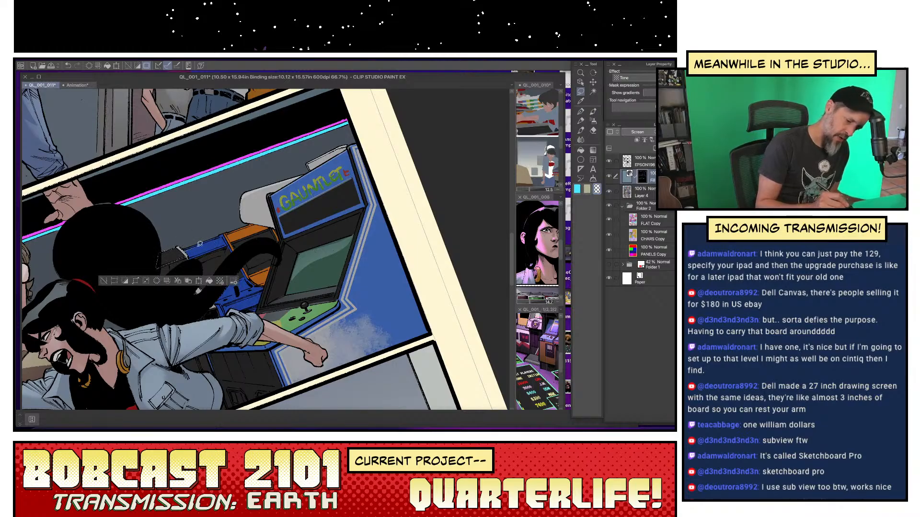
pyautogui.moveTo(220, 235); pyautogui.dragTo(222, 232)
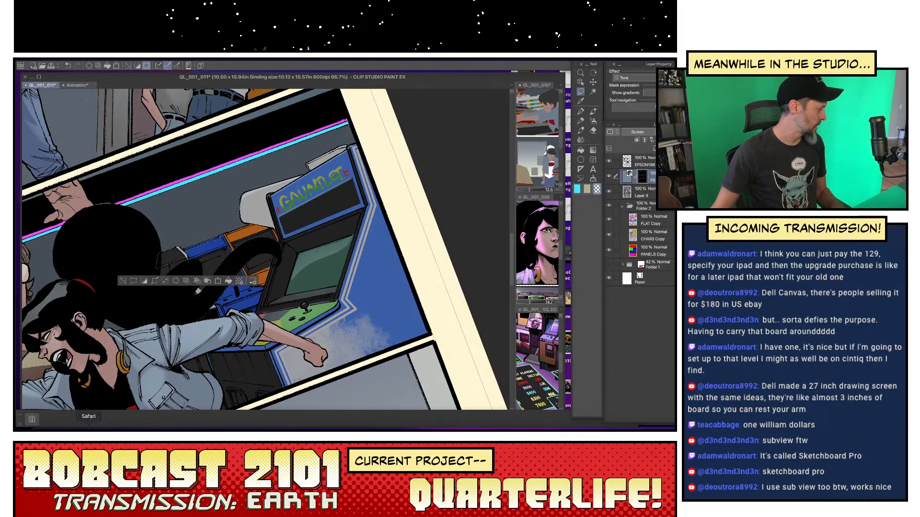
# - Switch to Safari and open the Blick art supplies website in a new tab
pyautogui.press('super+Tab')
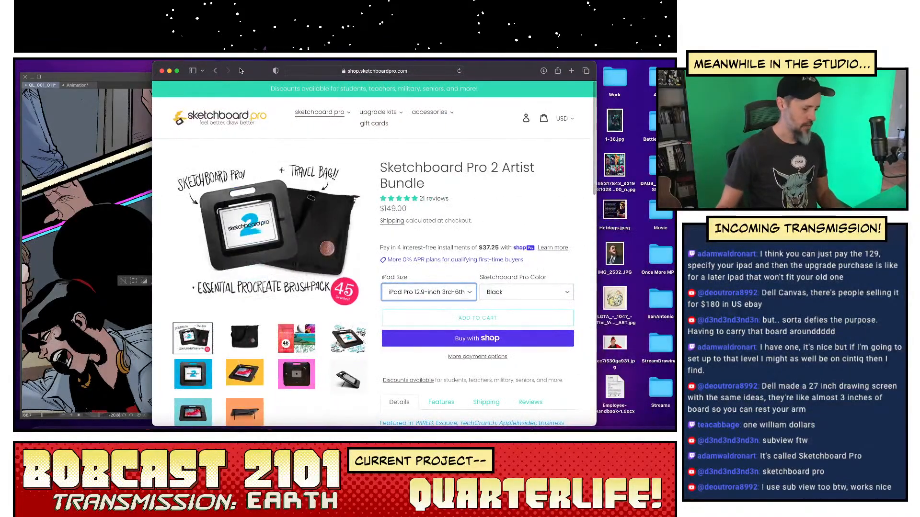
pyautogui.press('super+t')
pyautogui.write('blick')
pyautogui.write('.com')
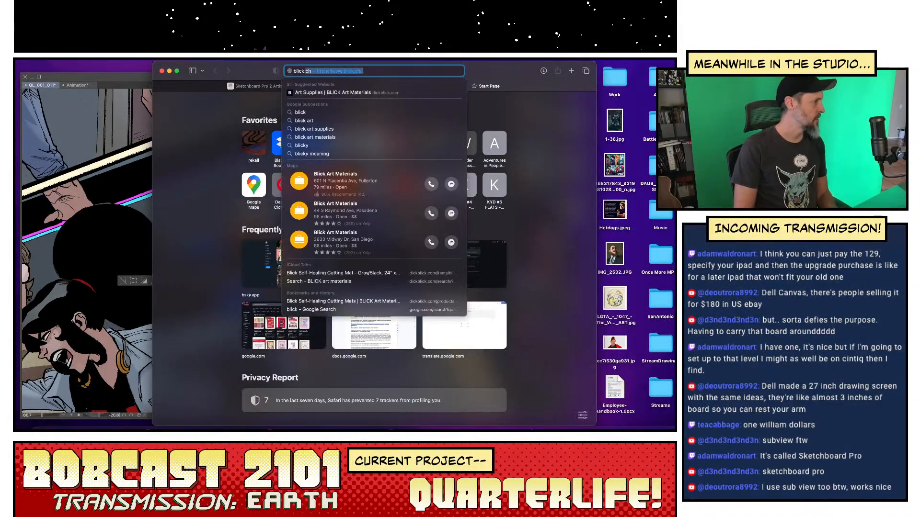
pyautogui.press('Return')
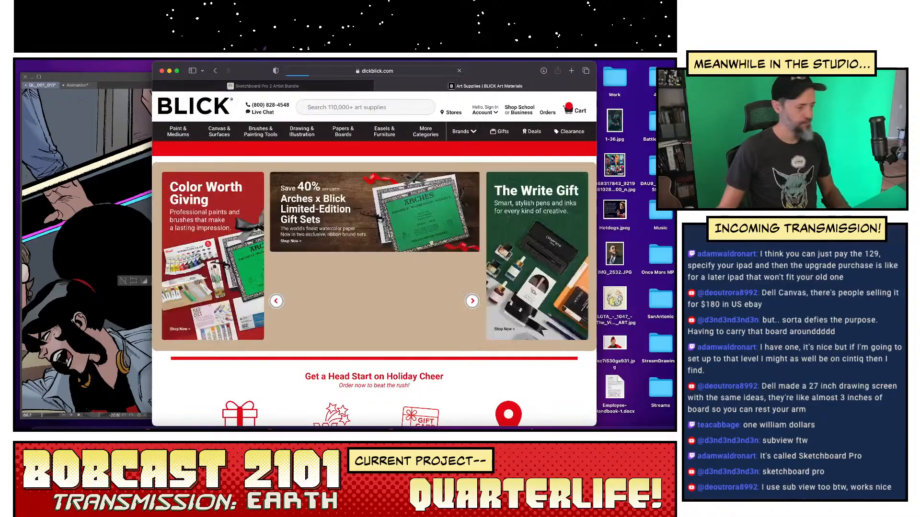
# - Search the Blick store for "drawing board" and view the Blick Portable Drafting and Drawing Table, declining the email sign-up offer
pyautogui.click(340, 108)
pyautogui.write('d')
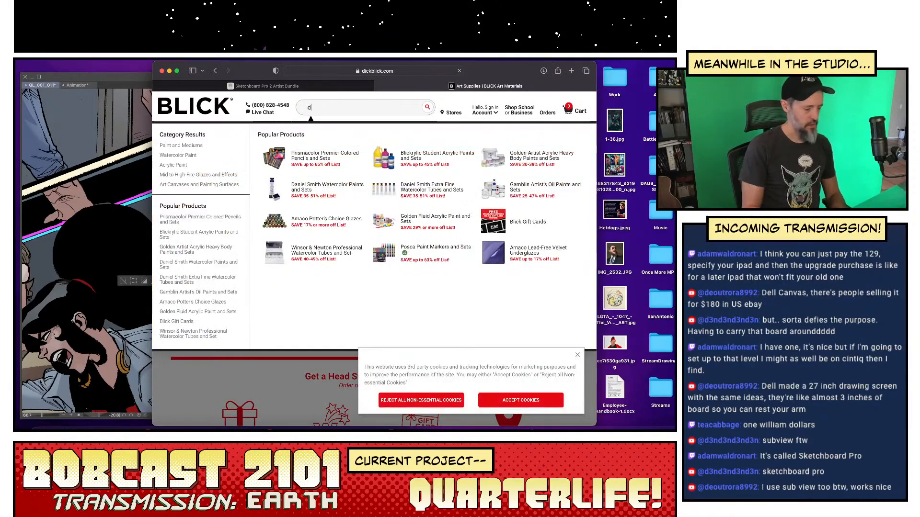
pyautogui.write('rawing board')
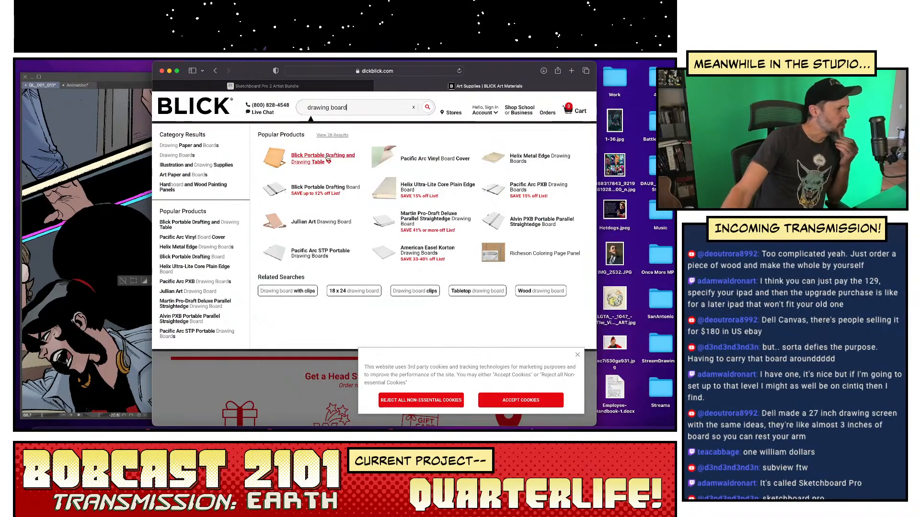
pyautogui.click(328, 160)
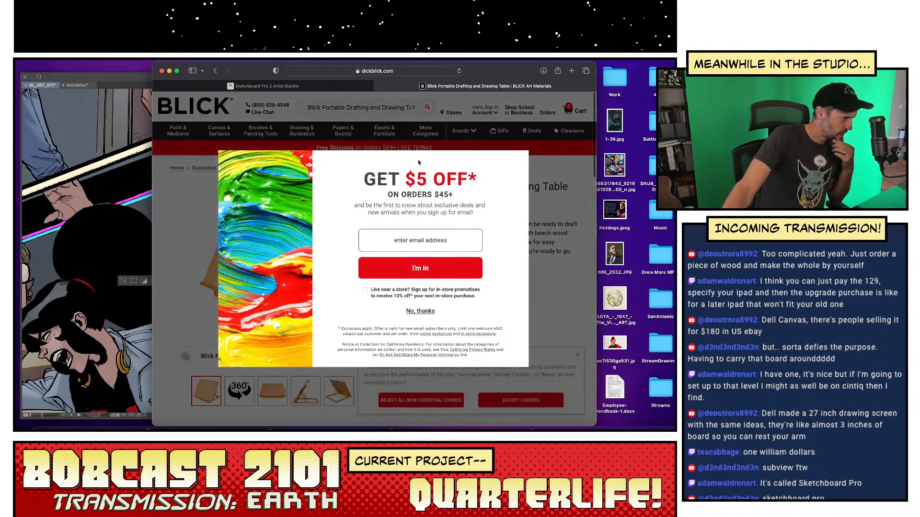
pyautogui.click(420, 311)
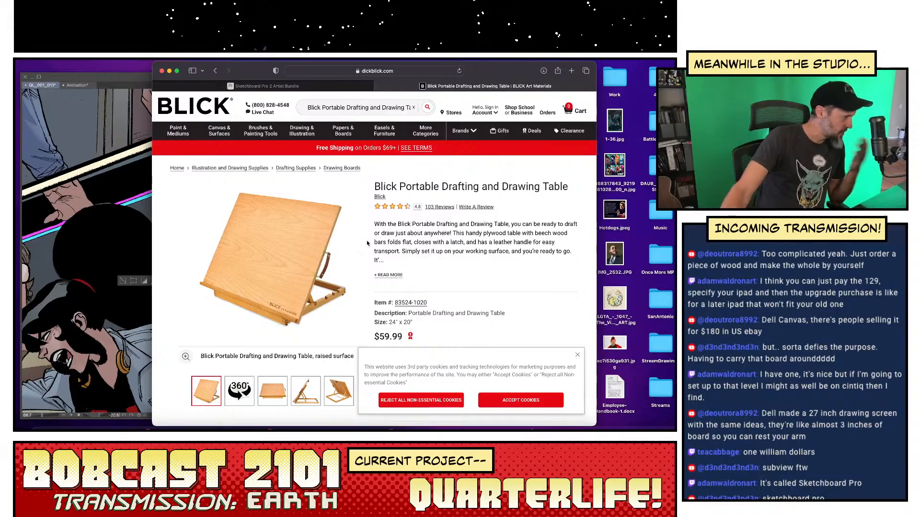
# - Back in Clip Studio Paint, extend the lasso selection over the background cabinets beside the hair for airbrushing the Screen layer mask, and deselect
pyautogui.press('super+h')
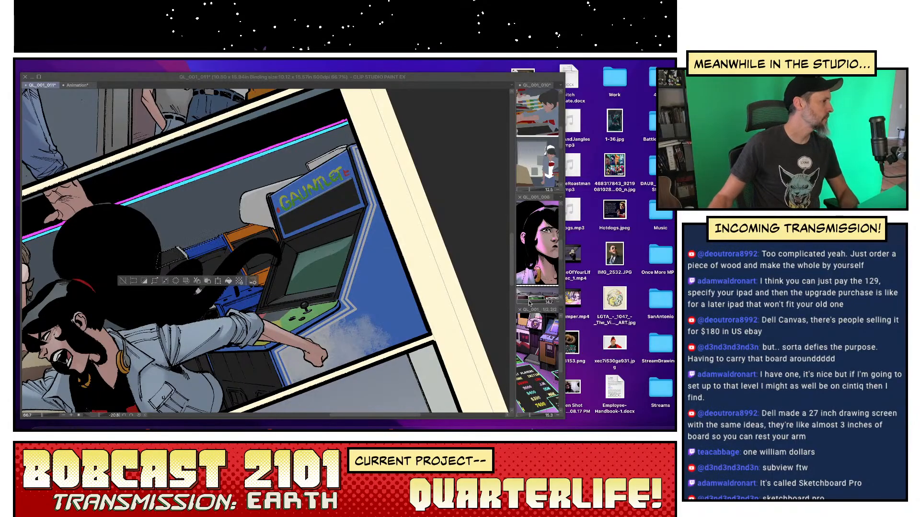
pyautogui.click(435, 79)
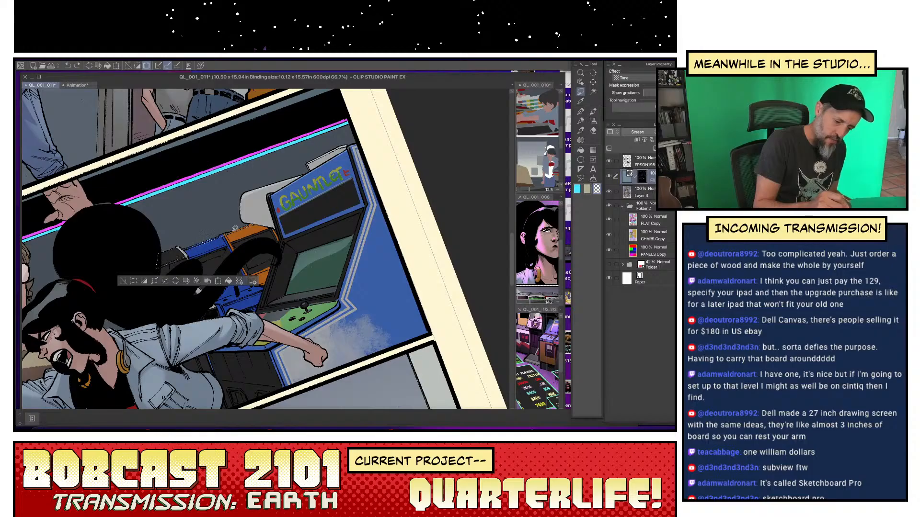
pyautogui.moveTo(229, 231); pyautogui.dragTo(228, 233)
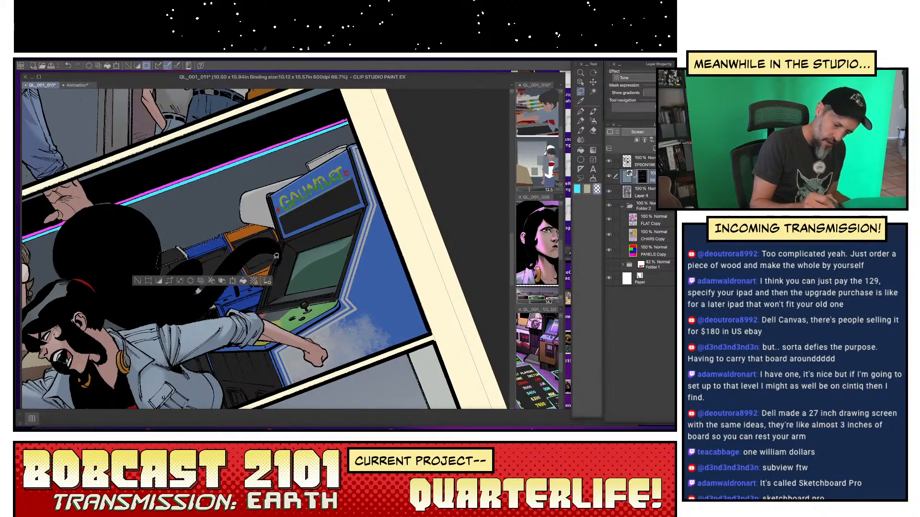
pyautogui.moveTo(276, 256); pyautogui.dragTo(263, 277)
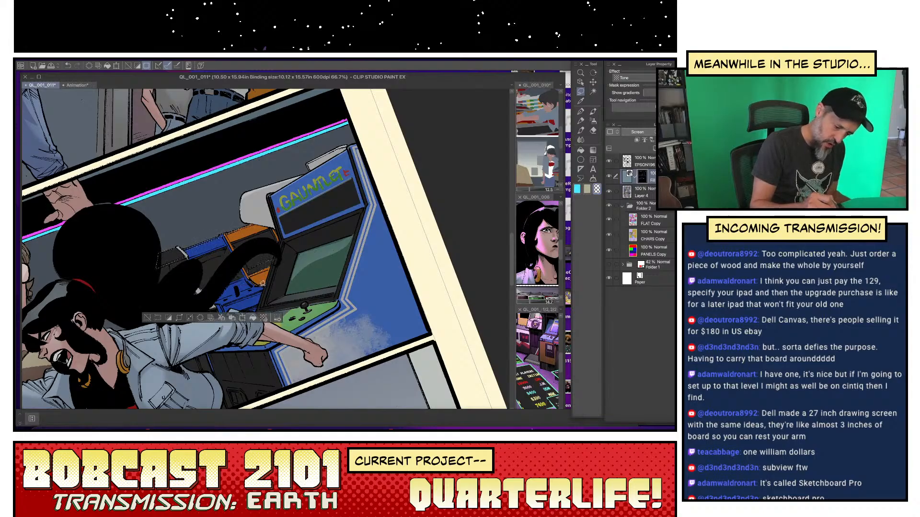
pyautogui.moveTo(272, 262); pyautogui.dragTo(244, 276)
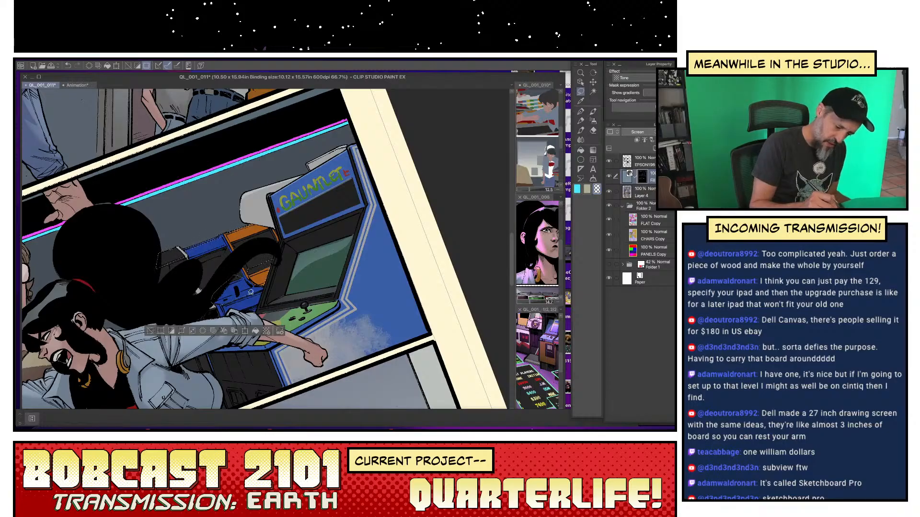
pyautogui.moveTo(263, 284); pyautogui.dragTo(252, 276)
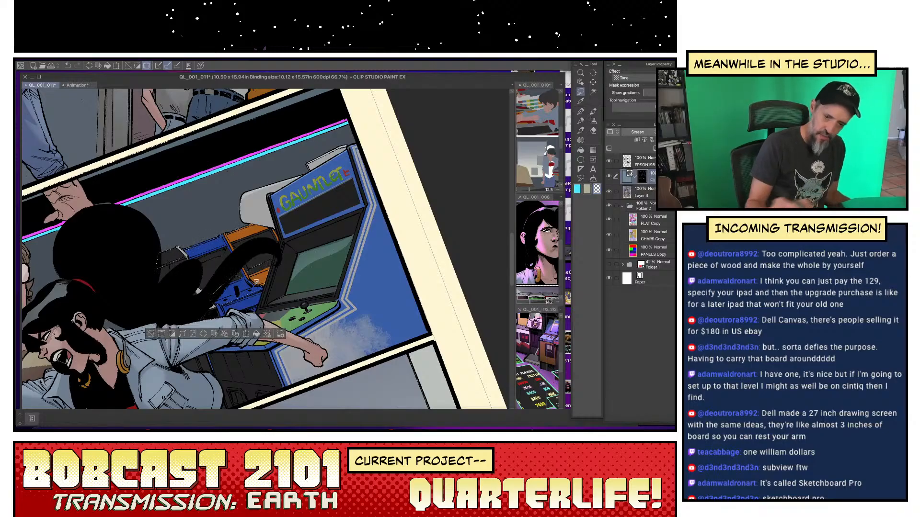
pyautogui.click(593, 121)
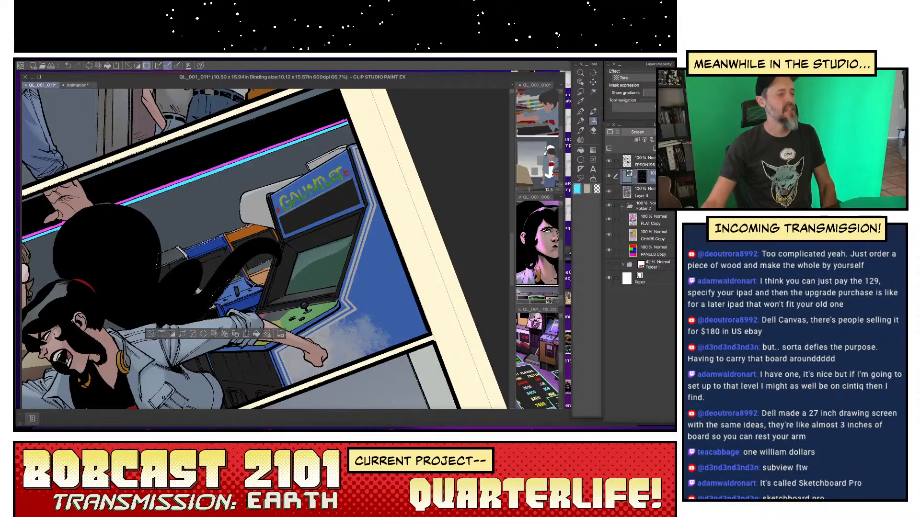
pyautogui.click(151, 334)
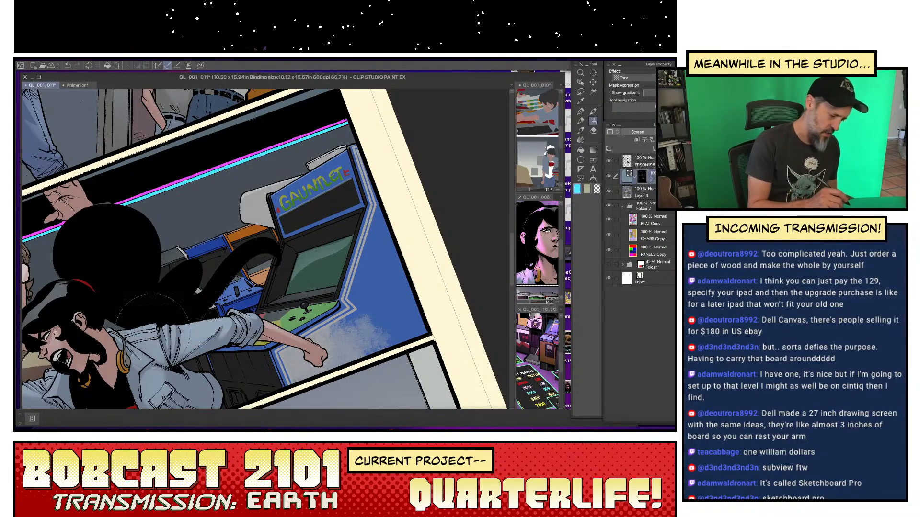
# - Reset the canvas rotation and auto-select the wall area behind the characters in the Gauntlet panel from the FLAT Copy layer
pyautogui.moveTo(311, 337); pyautogui.dragTo(505, 293)
pyautogui.press('super+minus')
pyautogui.press('super+minus')
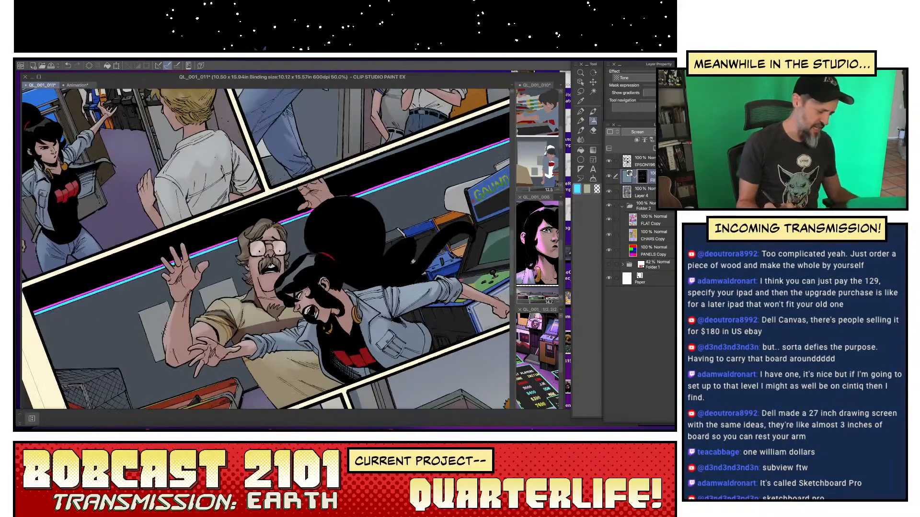
pyautogui.moveTo(437, 335); pyautogui.dragTo(333, 313)
pyautogui.press('r')
pyautogui.doubleClick(406, 343)
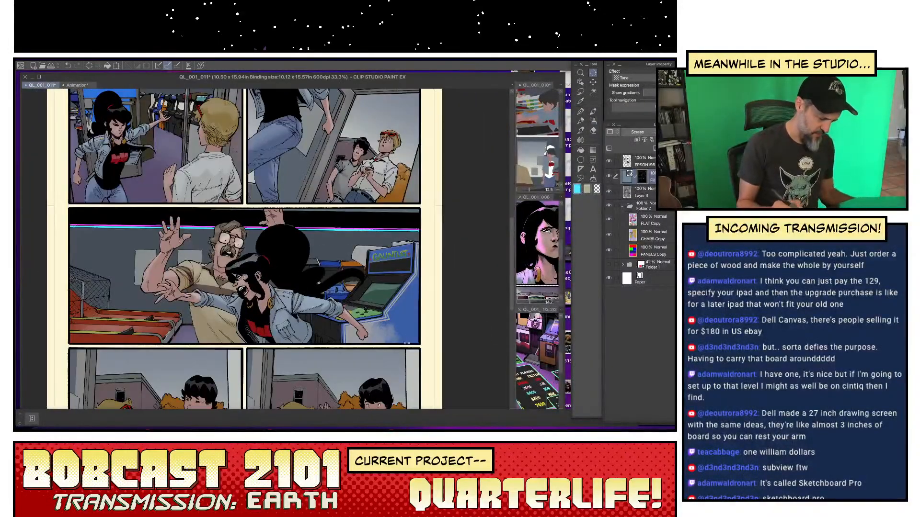
pyautogui.click(664, 233)
pyautogui.click(664, 223)
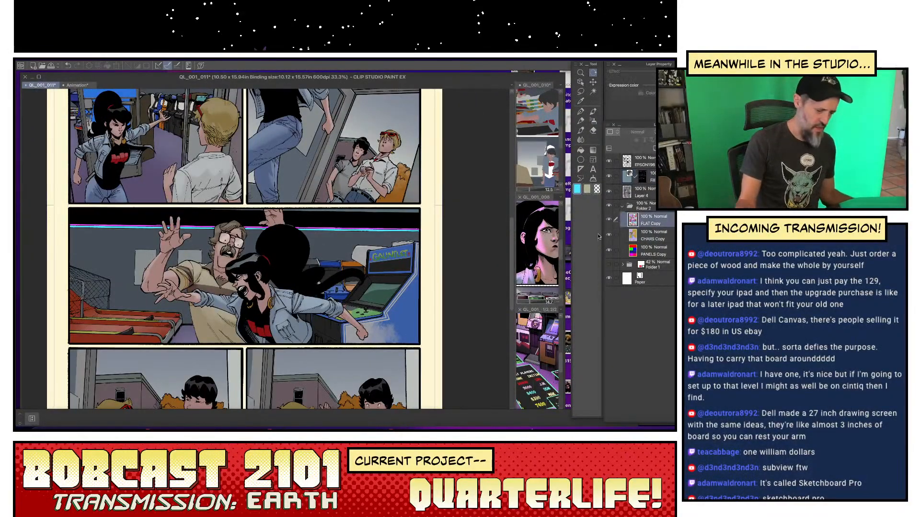
pyautogui.press('w')
pyautogui.click(182, 311)
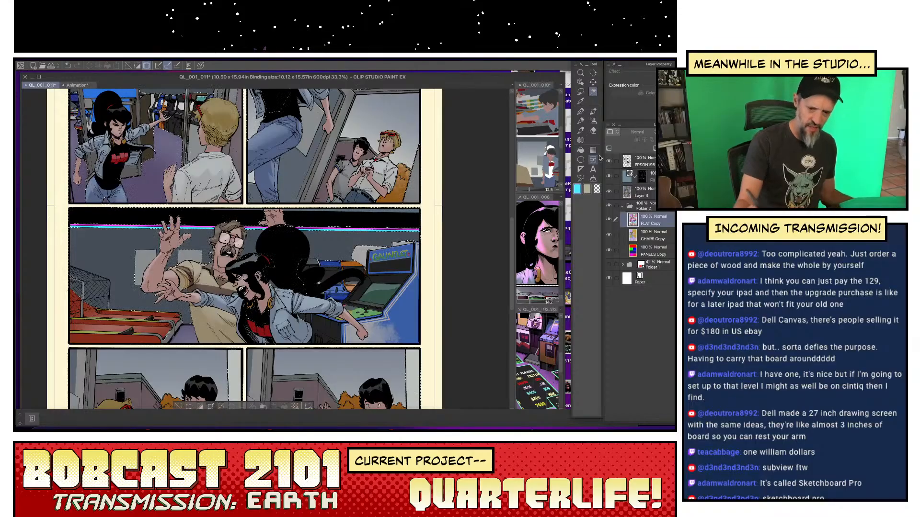
# - Airbrush soft light onto the selected background of the Gauntlet panel using the Screen layer's mask
pyautogui.click(593, 120)
pyautogui.click(642, 177)
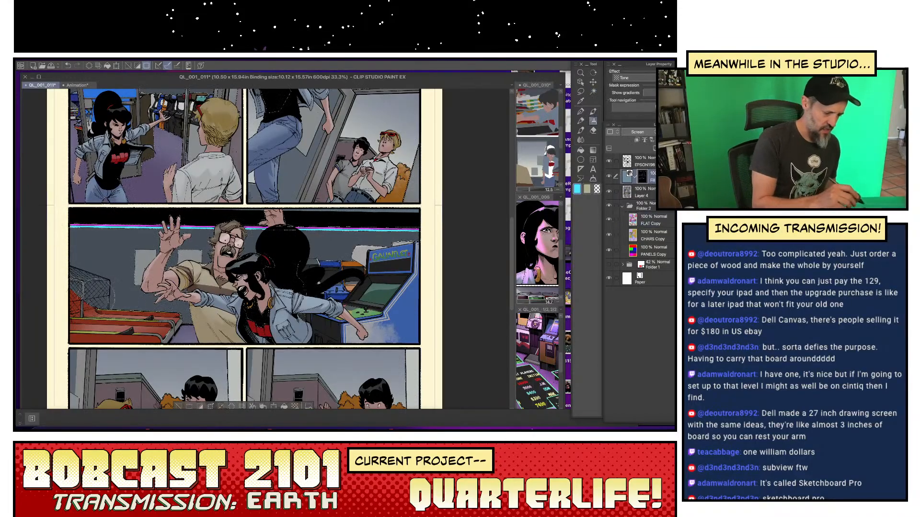
pyautogui.moveTo(177, 300)
pyautogui.mouseDown()
pyautogui.moveTo(102, 298)
pyautogui.moveTo(139, 288)
pyautogui.mouseUp()
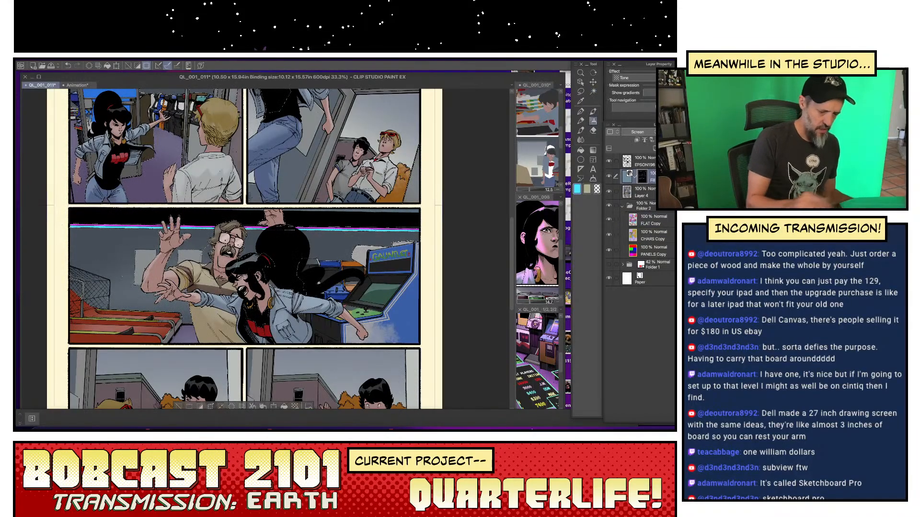
pyautogui.moveTo(312, 255)
pyautogui.mouseDown()
pyautogui.moveTo(349, 252)
pyautogui.moveTo(316, 254)
pyautogui.mouseUp()
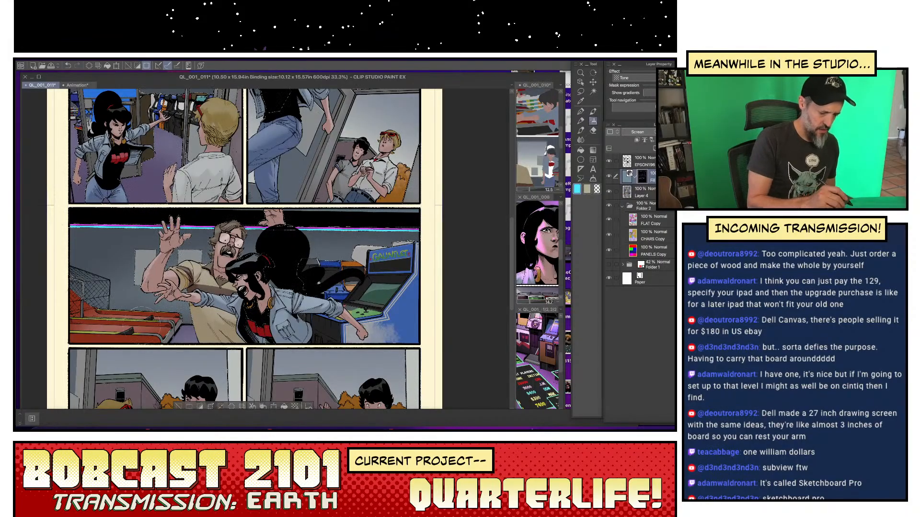
pyautogui.press('c')
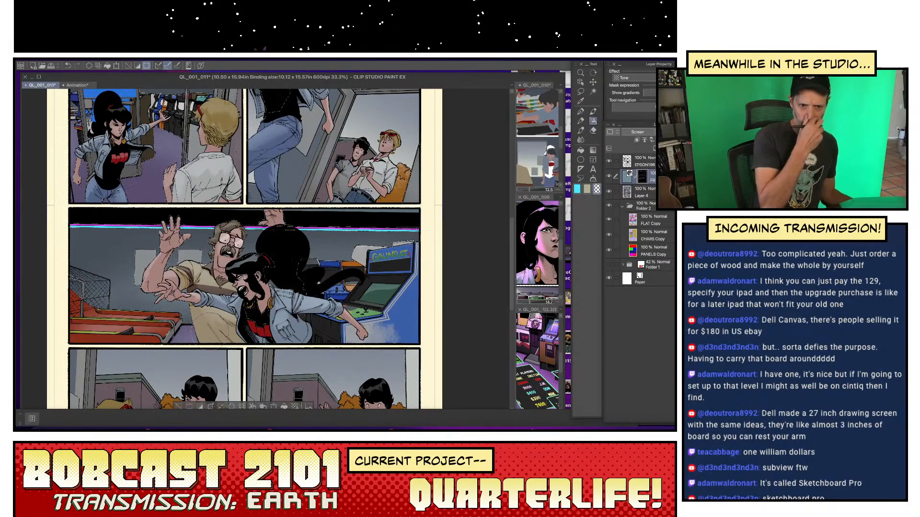
pyautogui.press('c')
pyautogui.moveTo(92, 261); pyautogui.dragTo(126, 256)
pyautogui.press('c')
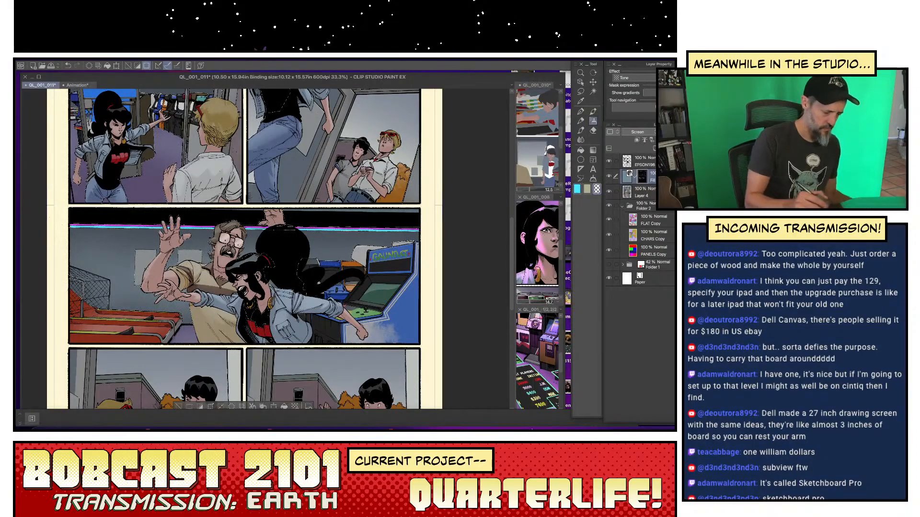
# - Lasso the vertical post beside the blond boy in the first bottom panel, airbrush it on the Screen layer mask, and deselect
pyautogui.scroll(-5, 240, 249)
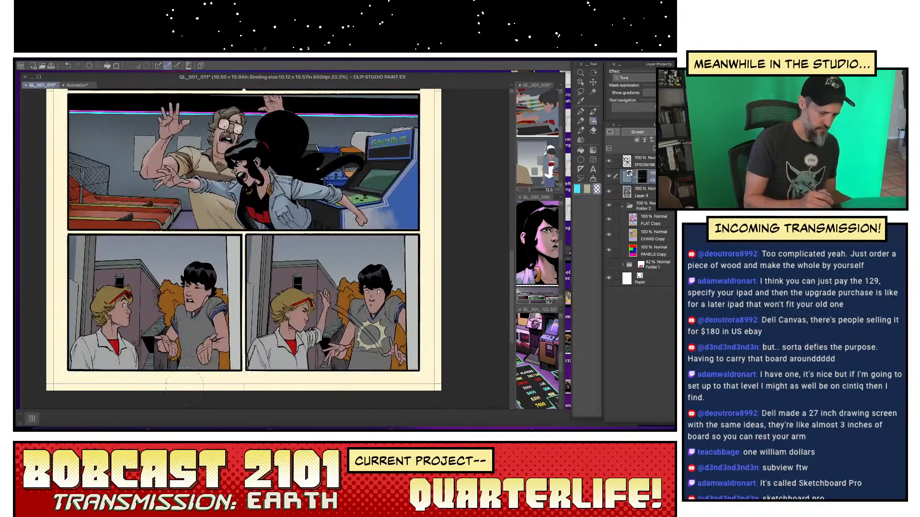
pyautogui.moveTo(185, 386); pyautogui.dragTo(203, 392)
pyautogui.press('m')
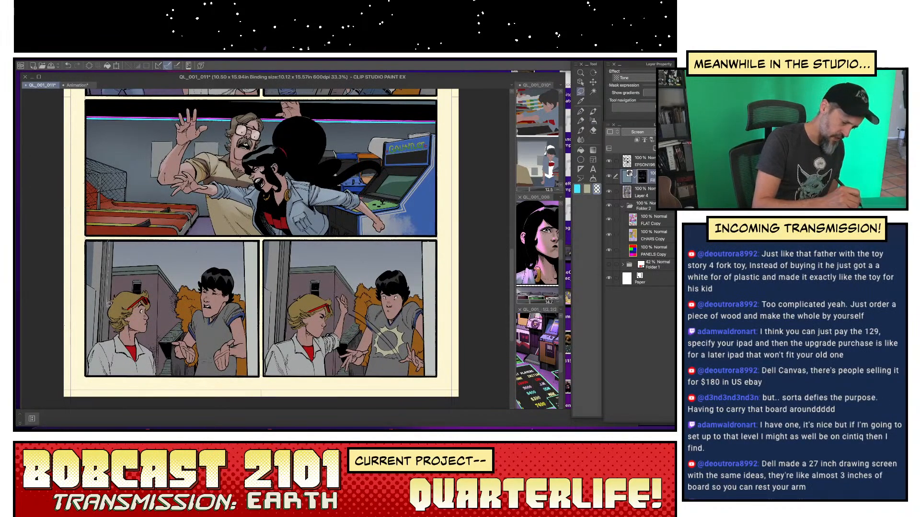
pyautogui.moveTo(104, 338); pyautogui.dragTo(115, 239)
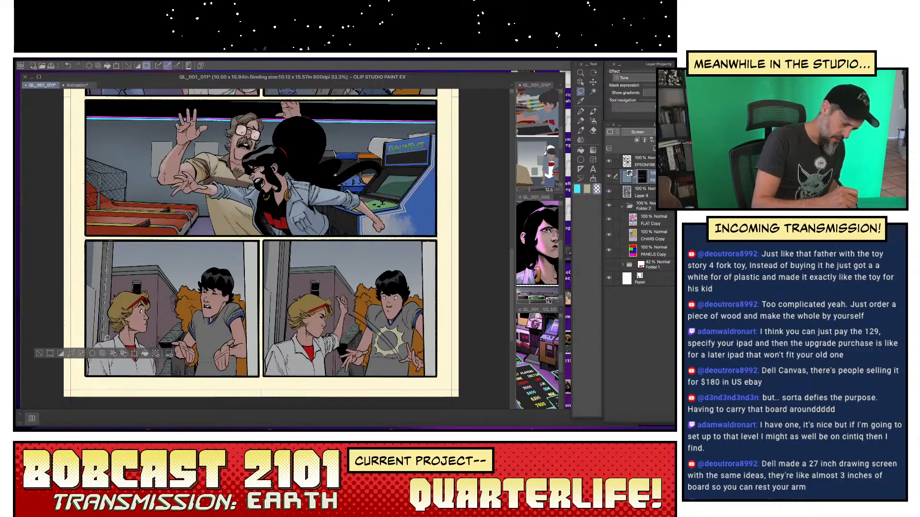
pyautogui.moveTo(106, 338)
pyautogui.mouseDown()
pyautogui.moveTo(111, 241)
pyautogui.moveTo(114, 309)
pyautogui.mouseUp()
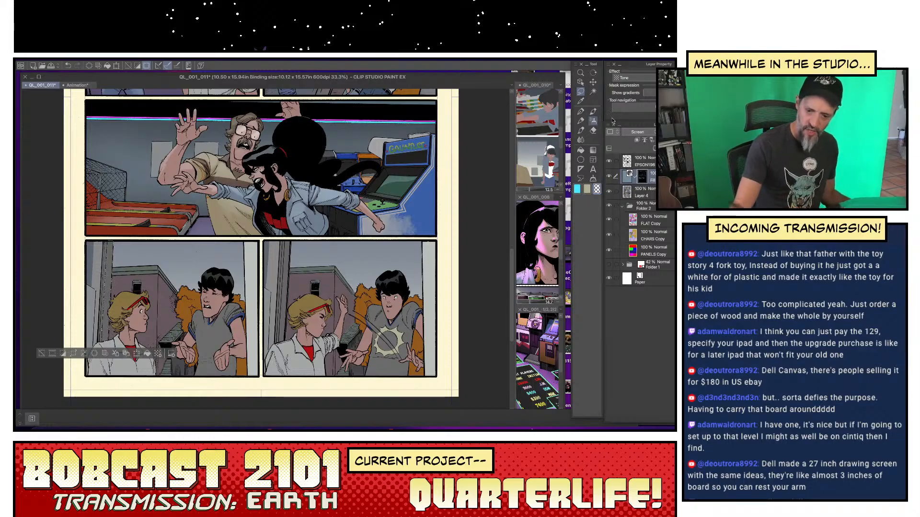
pyautogui.click(593, 121)
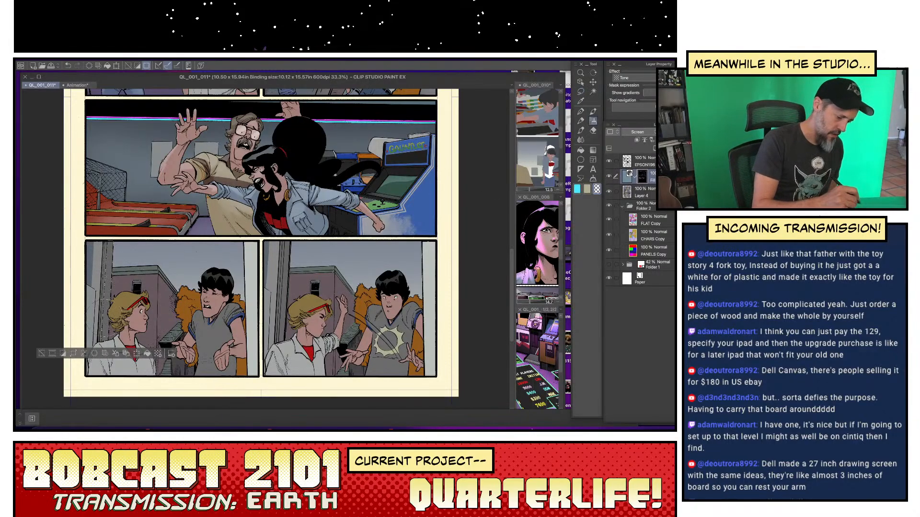
pyautogui.press('c')
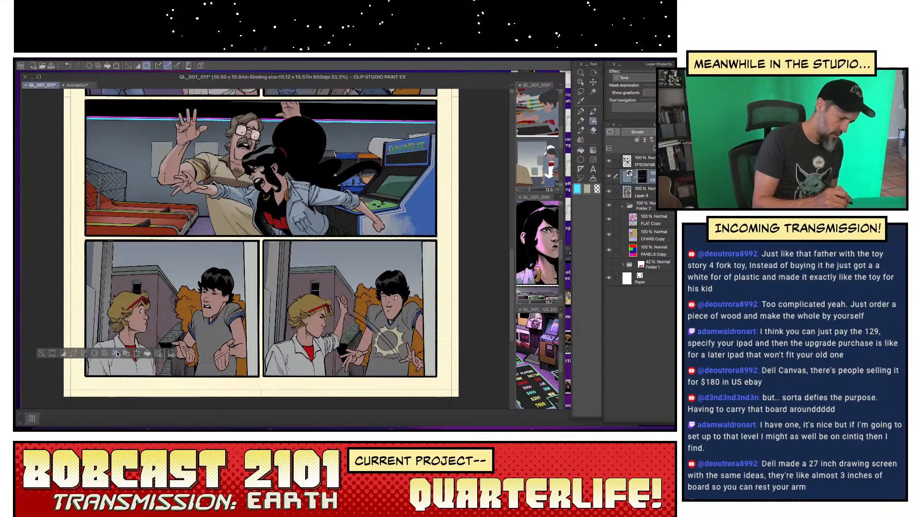
pyautogui.press('m')
pyautogui.click(43, 354)
pyautogui.click(580, 111)
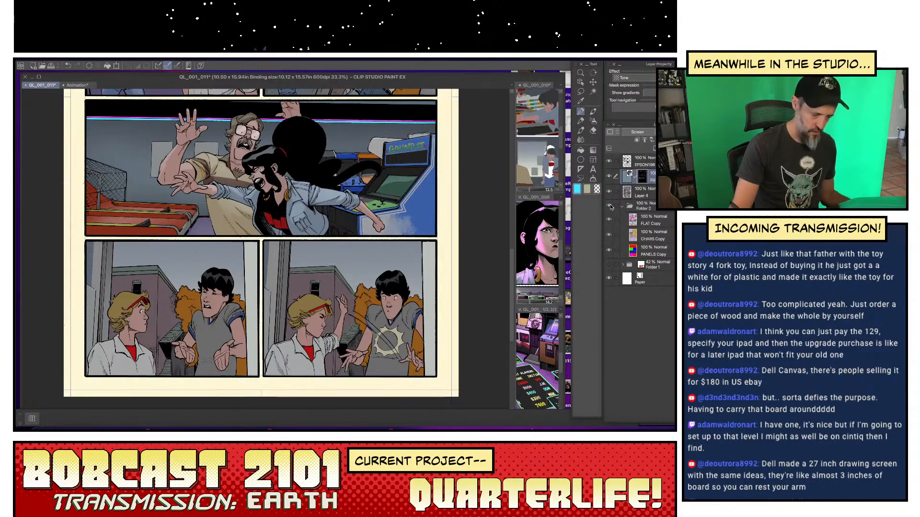
# - Auto-select the wall strips at the outer edge of the two bottom panels using Layer 4 and the FLAT Copy layer
pyautogui.press('p')
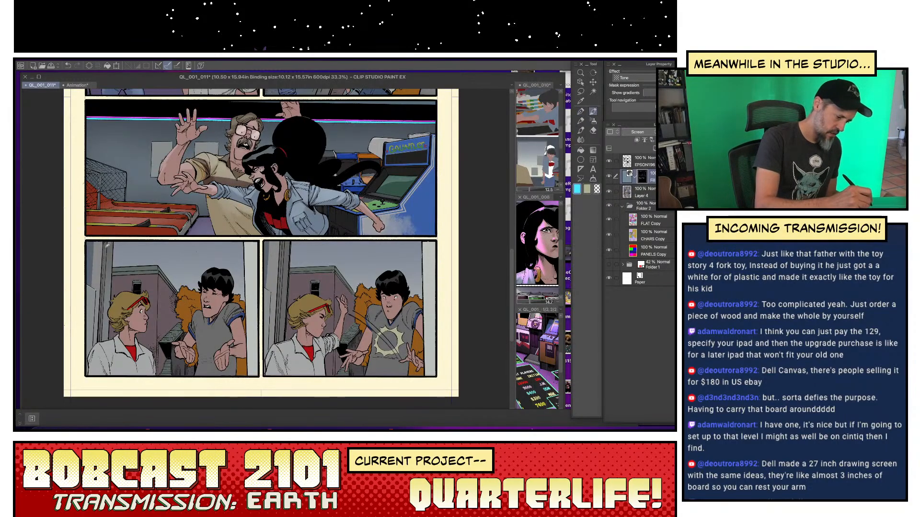
pyautogui.keyDown('alt'); pyautogui.click(109, 242); pyautogui.keyUp('alt')
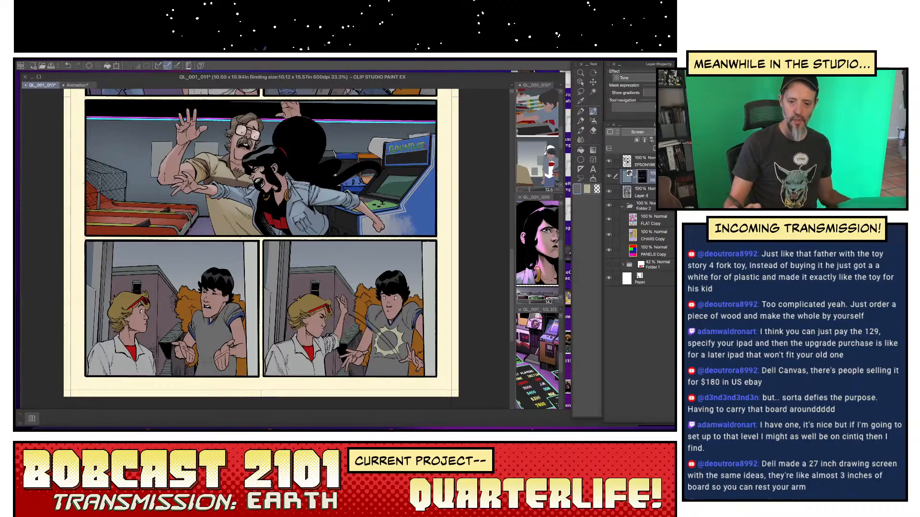
pyautogui.click(647, 192)
pyautogui.press('w')
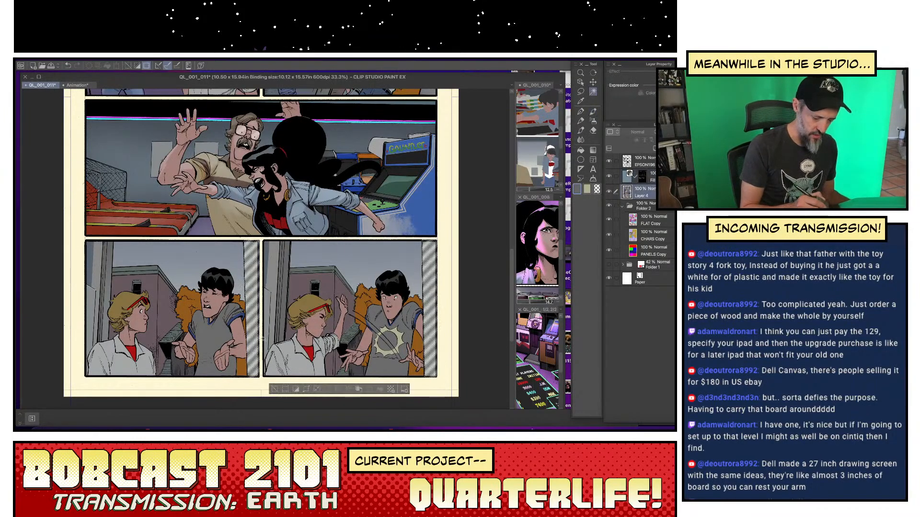
pyautogui.click(667, 220)
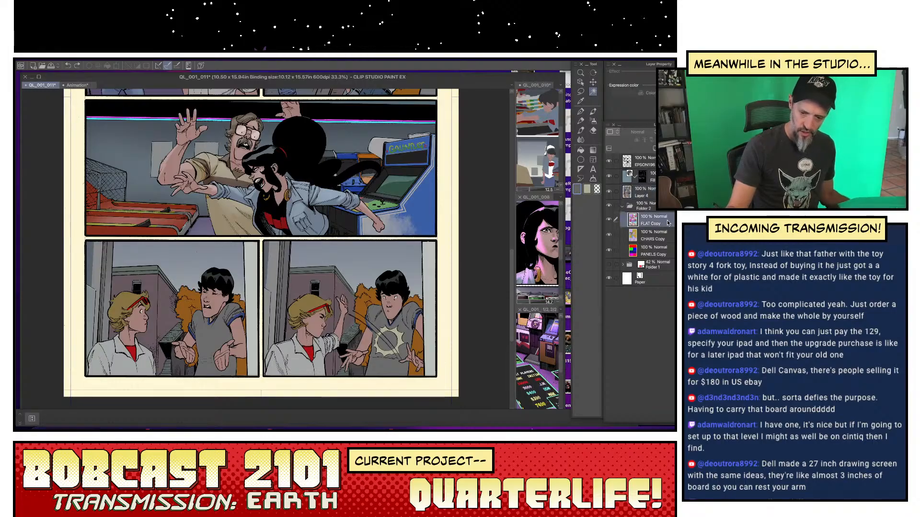
pyautogui.click(260, 314)
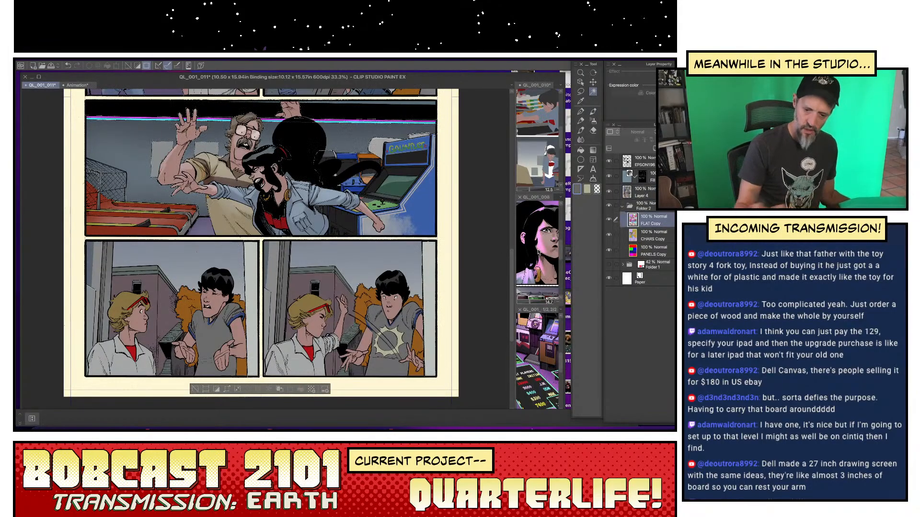
# - Paint over the selected wall strips behind the dark-haired boy in both bottom panels on Layer 4
pyautogui.click(645, 177)
pyautogui.click(580, 111)
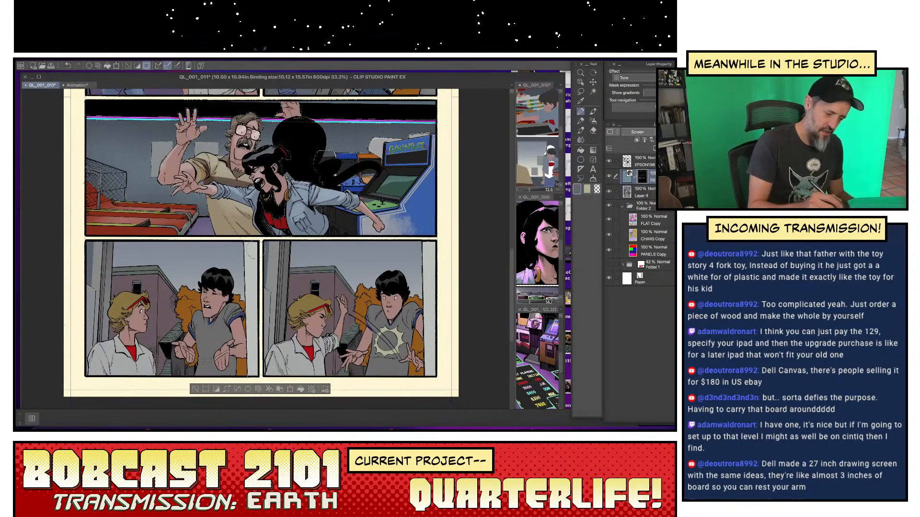
pyautogui.click(642, 193)
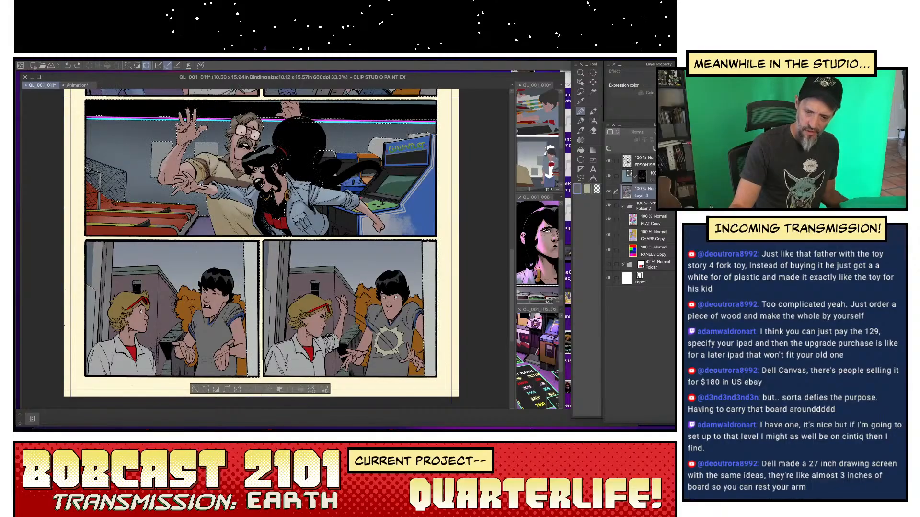
pyautogui.moveTo(251, 268)
pyautogui.mouseDown()
pyautogui.moveTo(246, 245)
pyautogui.moveTo(252, 374)
pyautogui.mouseUp()
pyautogui.moveTo(431, 273)
pyautogui.mouseDown()
pyautogui.moveTo(430, 247)
pyautogui.moveTo(435, 350)
pyautogui.mouseUp()
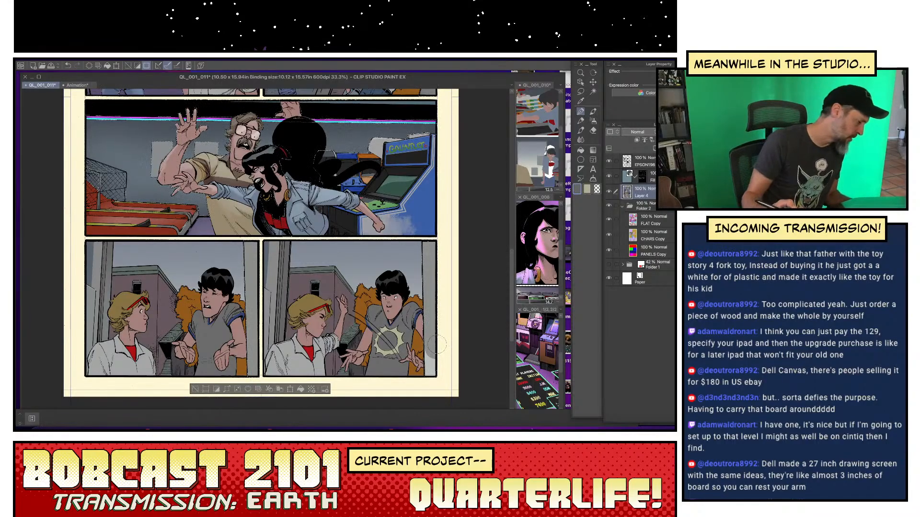
pyautogui.moveTo(249, 250); pyautogui.dragTo(250, 377)
pyautogui.moveTo(257, 377); pyautogui.dragTo(254, 326)
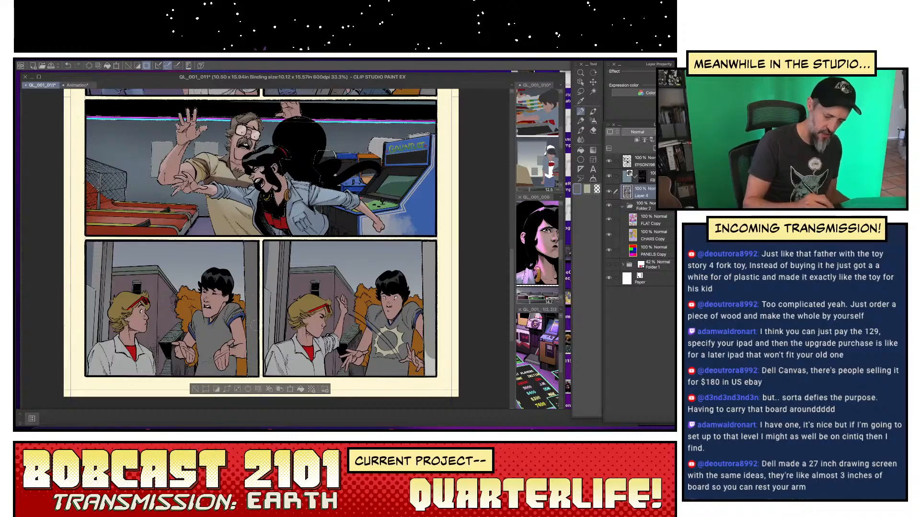
pyautogui.moveTo(425, 249); pyautogui.dragTo(428, 373)
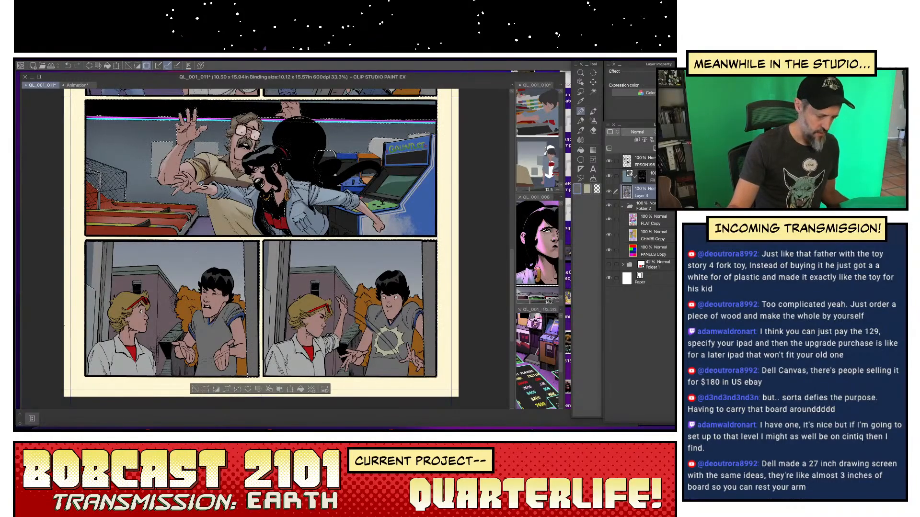
# - Auto-select areas of the two bottom panels from the FLAT Copy and PANELS Copy layers and activate the Screen layer's mask
pyautogui.click(653, 177)
pyautogui.click(653, 220)
pyautogui.press('w')
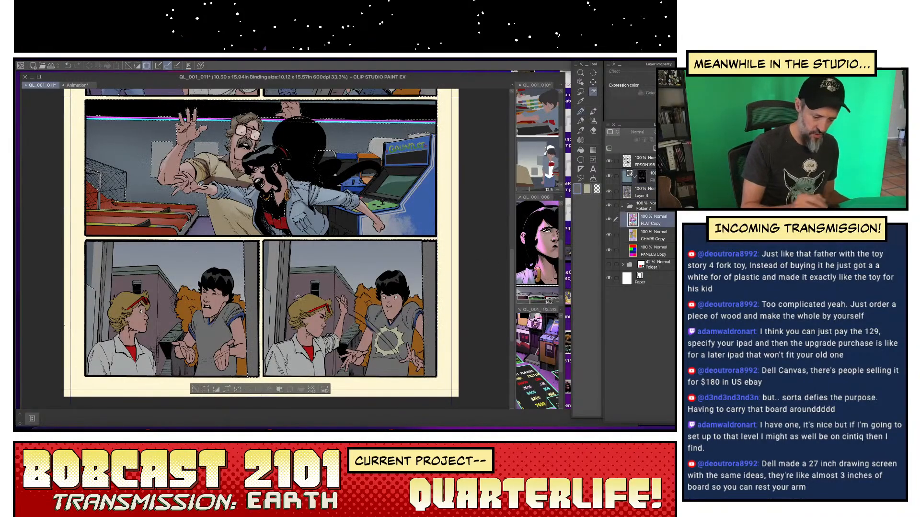
pyautogui.click(252, 275)
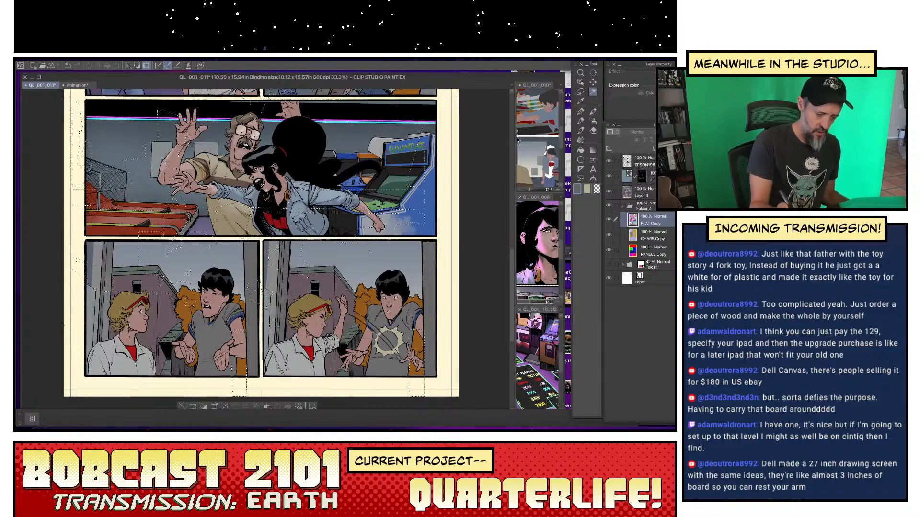
pyautogui.click(273, 261)
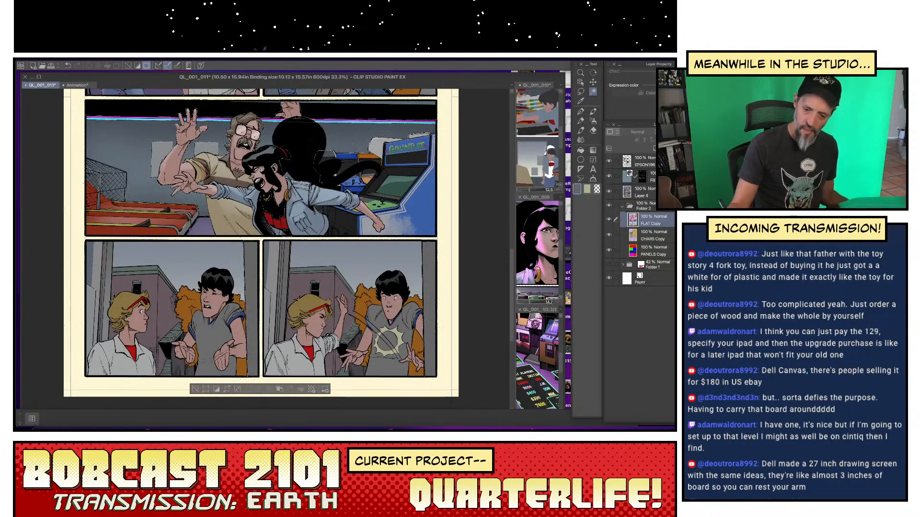
pyautogui.click(673, 253)
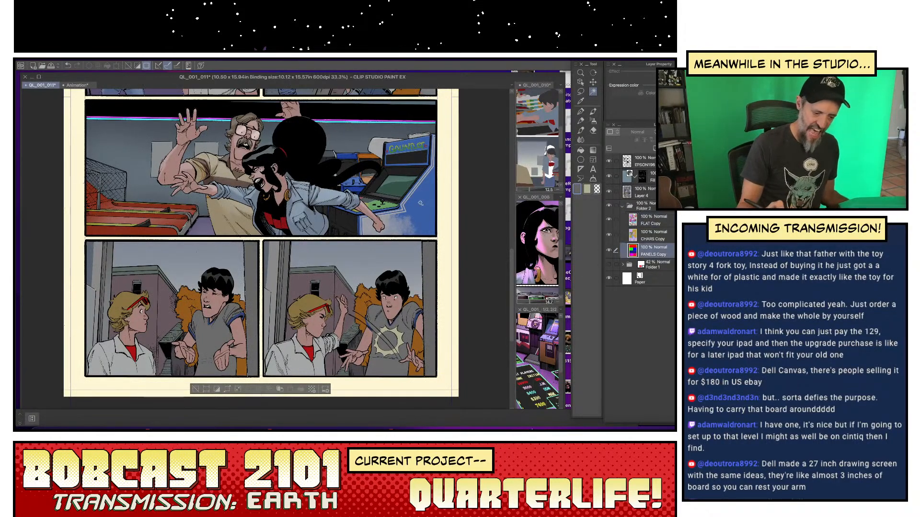
pyautogui.click(642, 176)
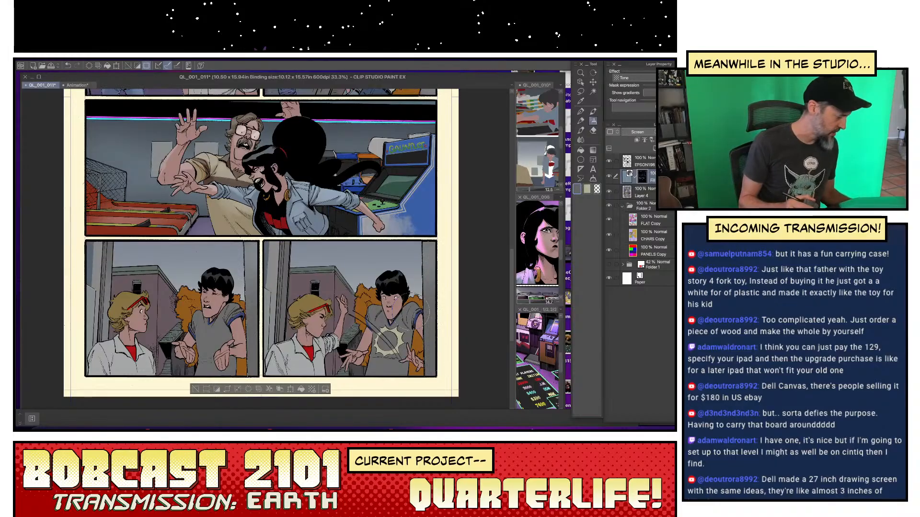
# - Lasso the vertical post beside the blond boy in the second bottom panel, airbrush it on the Screen layer mask, and deselect
pyautogui.press('m')
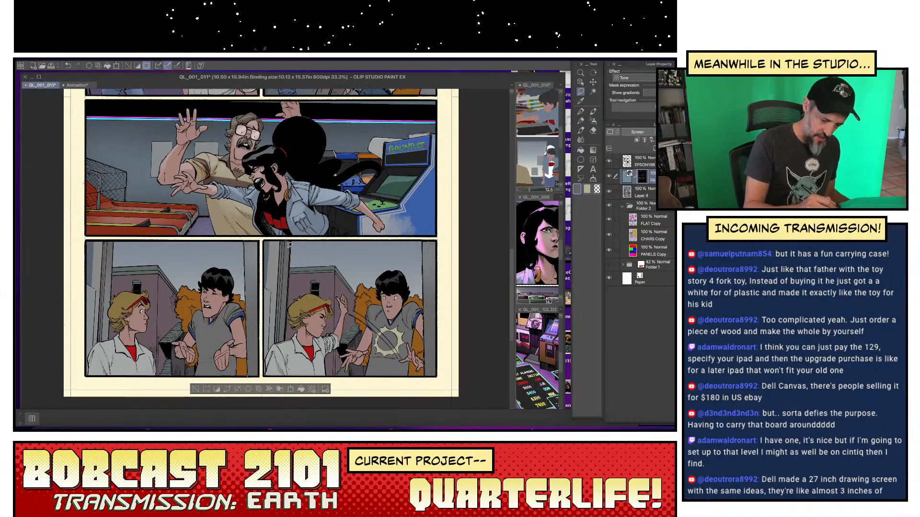
pyautogui.moveTo(289, 244); pyautogui.dragTo(280, 341)
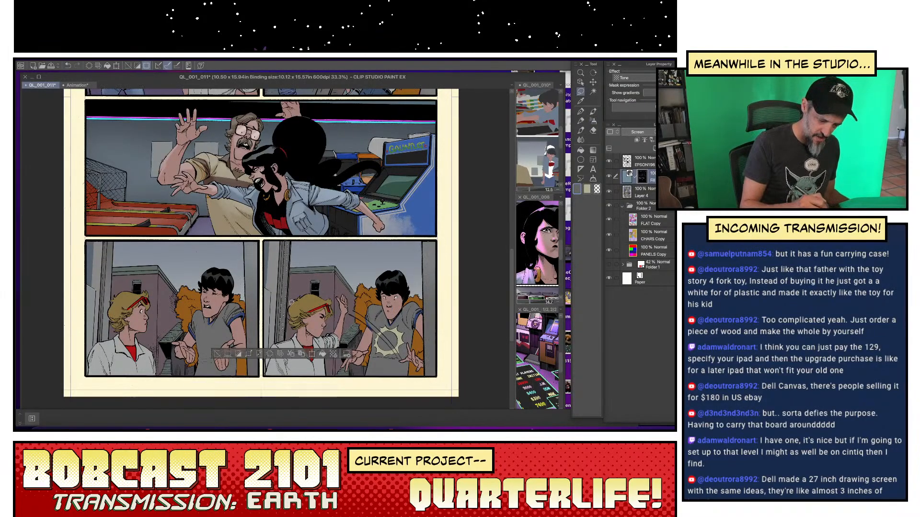
pyautogui.moveTo(291, 237); pyautogui.dragTo(285, 338)
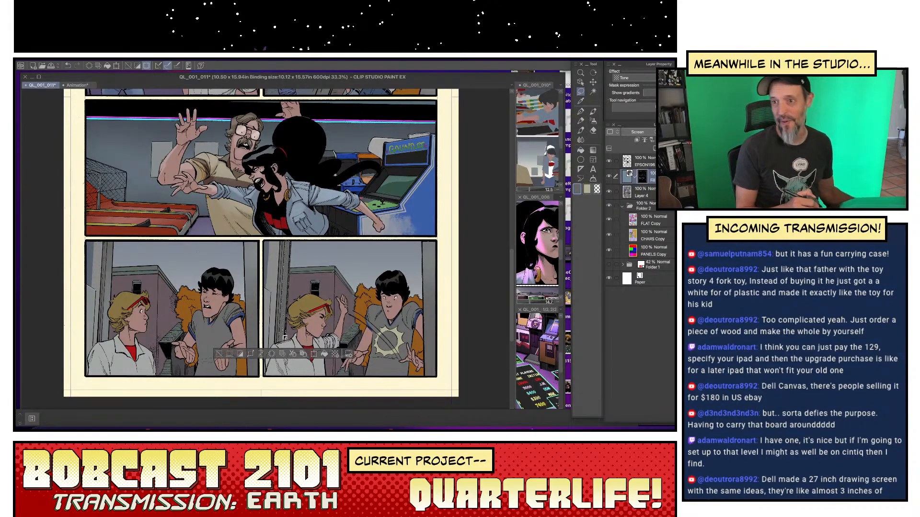
pyautogui.click(592, 121)
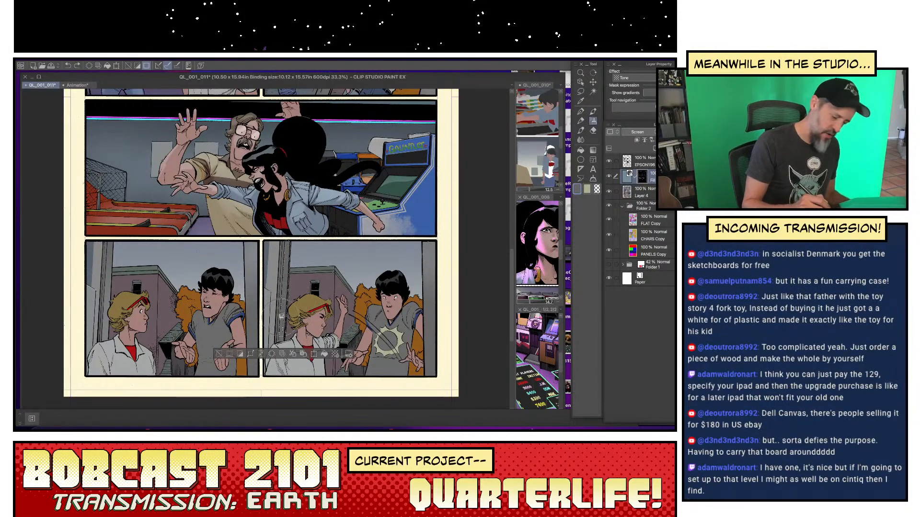
pyautogui.press('m')
pyautogui.moveTo(284, 308); pyautogui.dragTo(284, 335)
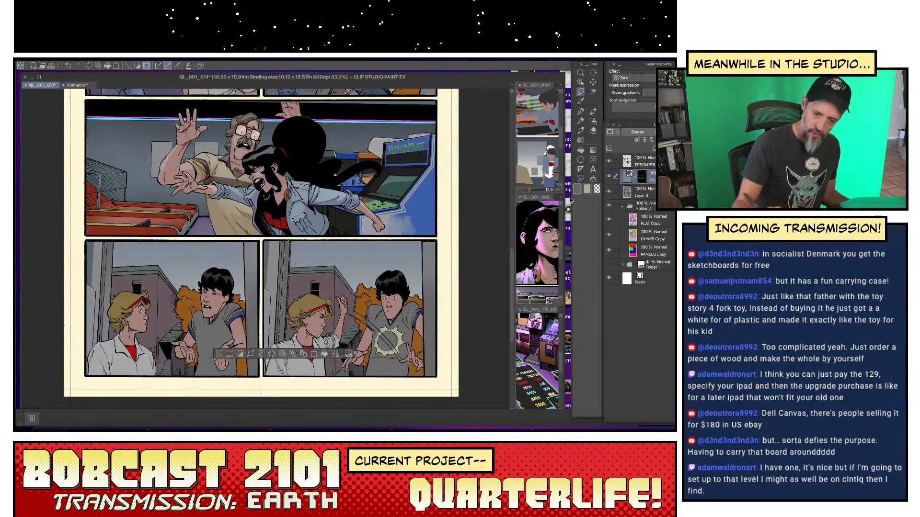
pyautogui.click(594, 121)
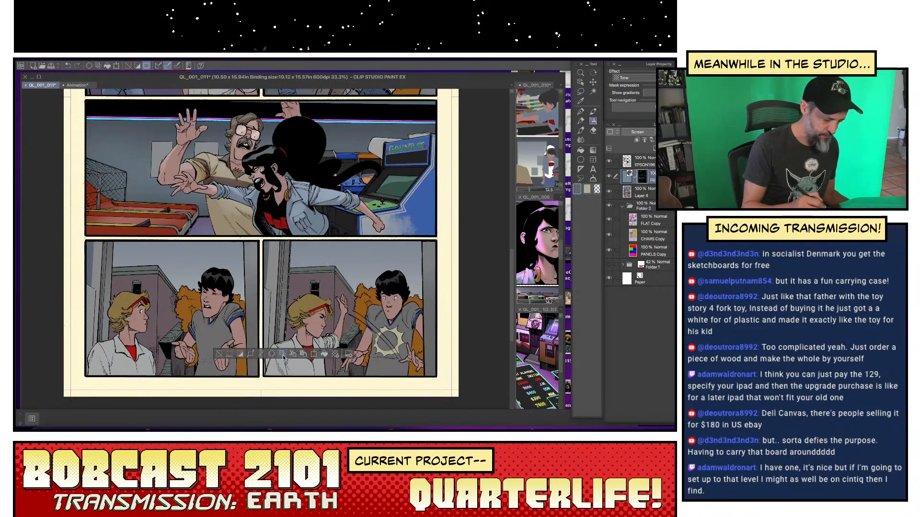
pyautogui.click(219, 354)
pyautogui.hscroll(2, 287, 355)
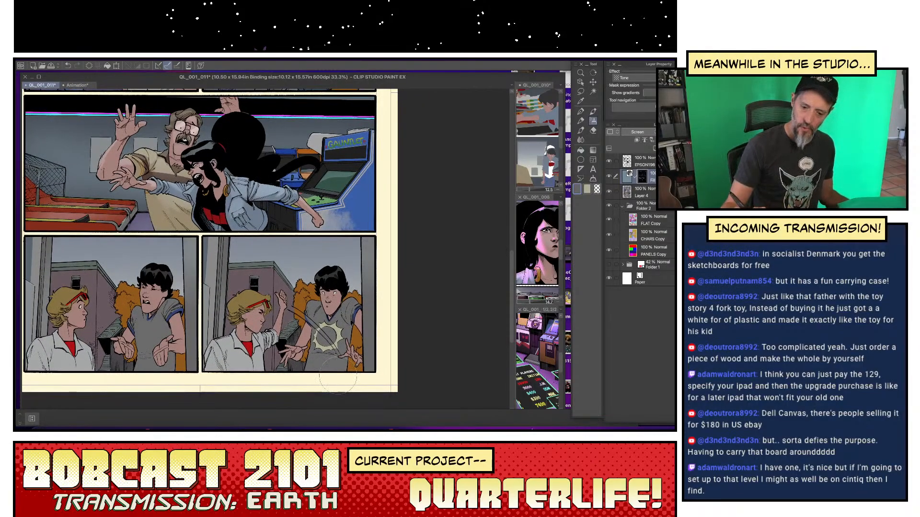
# - Hide and show the Screen layer to compare the page with and without its highlights
pyautogui.click(609, 177)
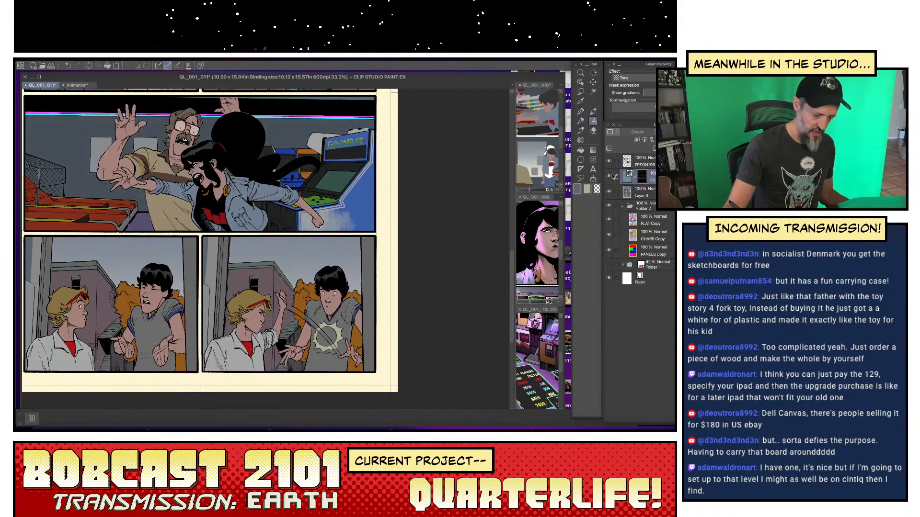
pyautogui.click(610, 177)
pyautogui.moveTo(374, 349); pyautogui.dragTo(417, 306)
pyautogui.scroll(2, 391, 350)
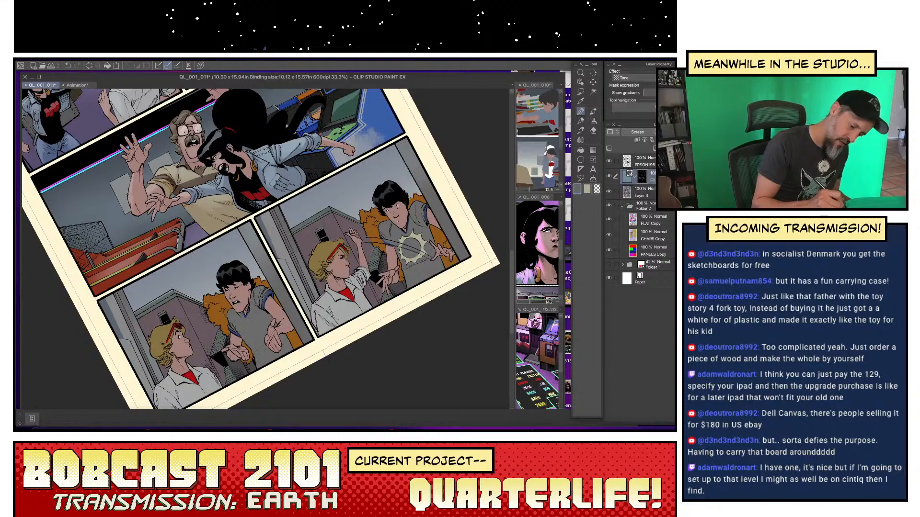
pyautogui.moveTo(315, 273); pyautogui.dragTo(286, 291)
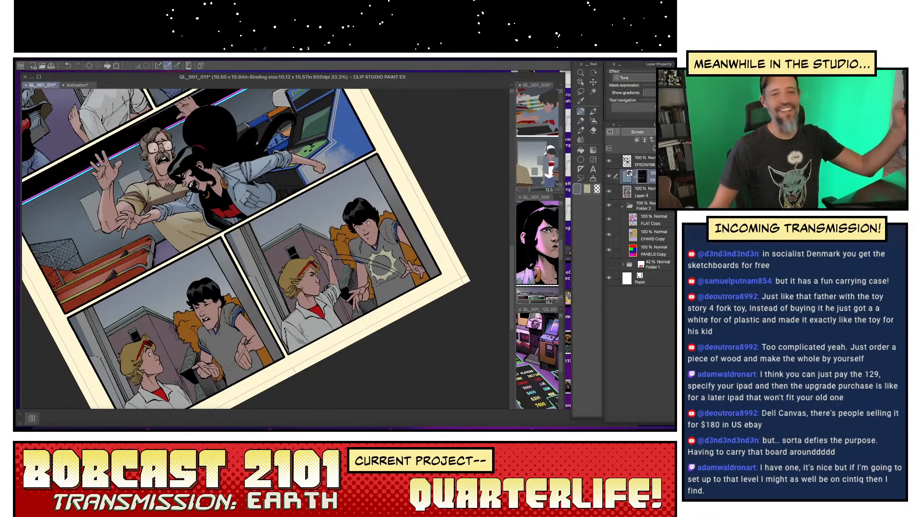
# - Switch to the web browser, look through the image results for "orem utah", and close that search page
pyautogui.press('Tab')
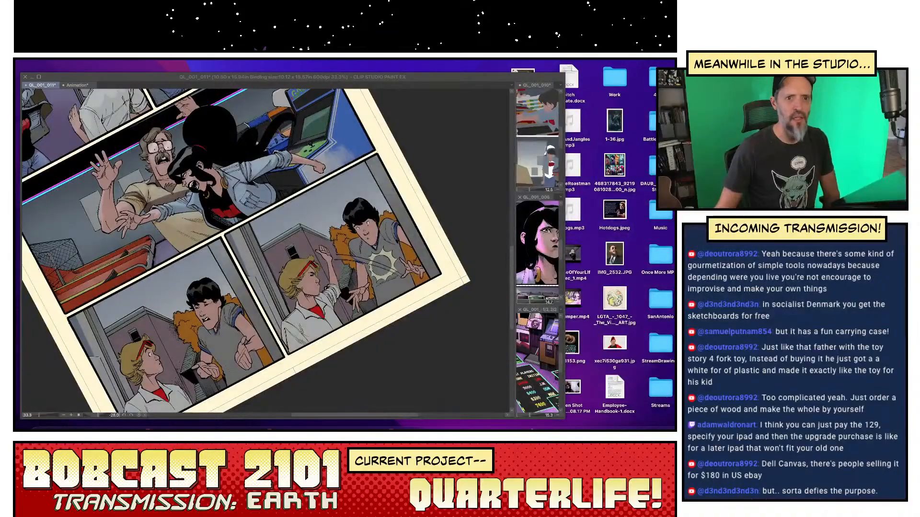
pyautogui.moveTo(475, 426); pyautogui.dragTo(531, 99)
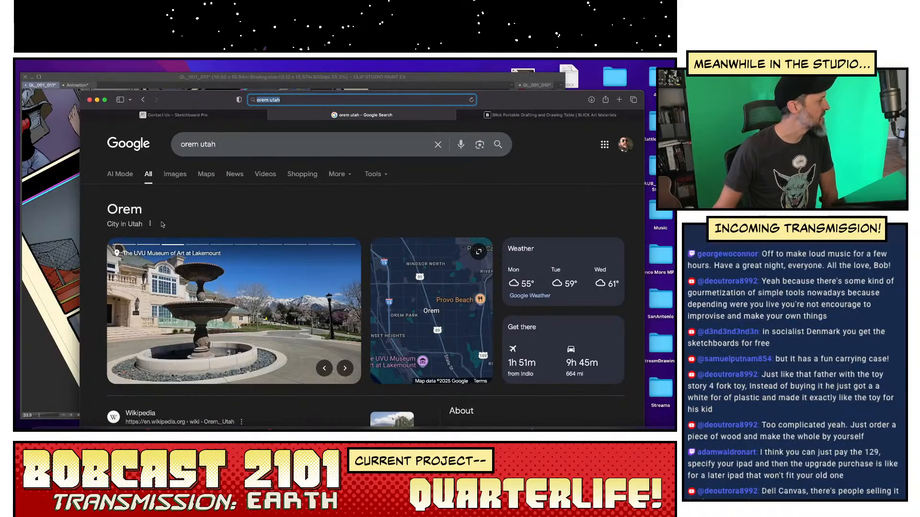
pyautogui.click(175, 174)
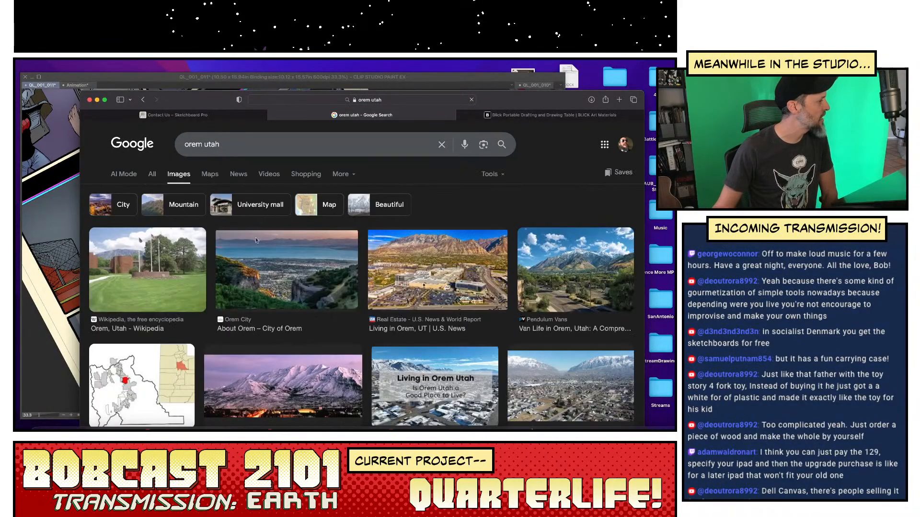
pyautogui.click(167, 279)
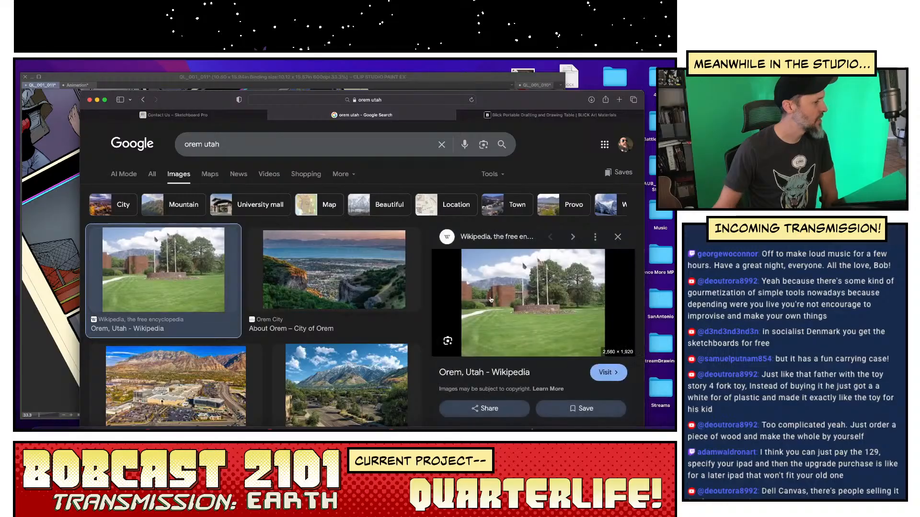
pyautogui.click(574, 238)
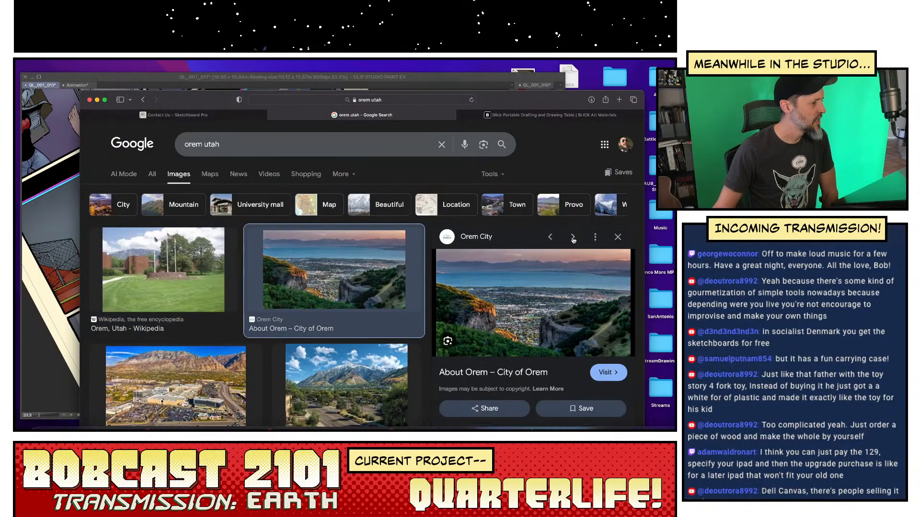
pyautogui.click(573, 238)
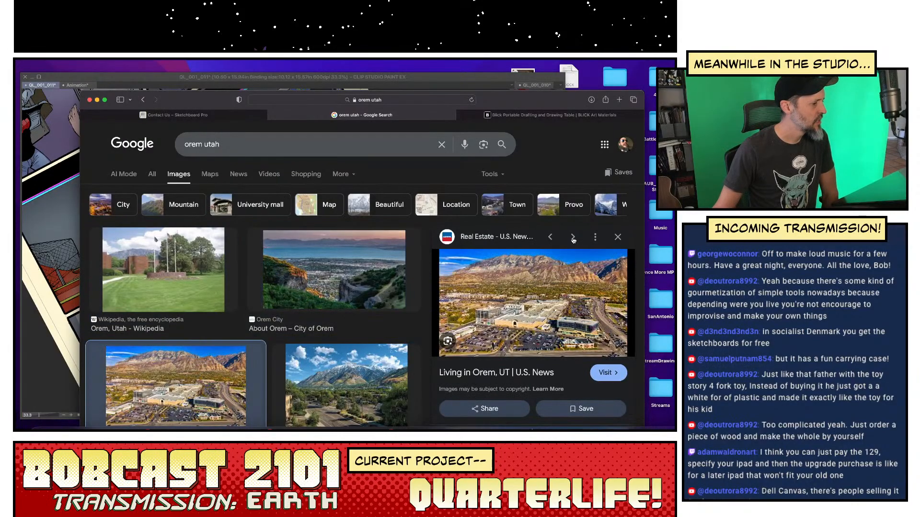
pyautogui.click(573, 238)
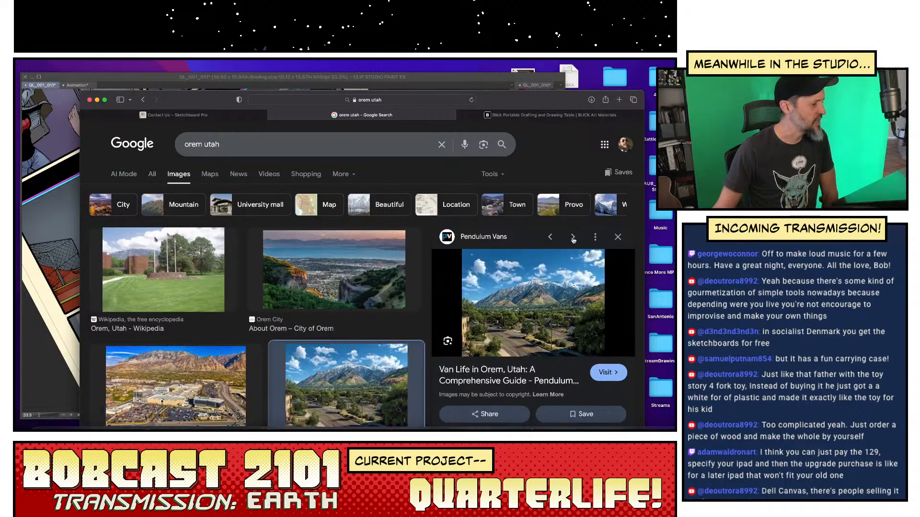
pyautogui.click(573, 238)
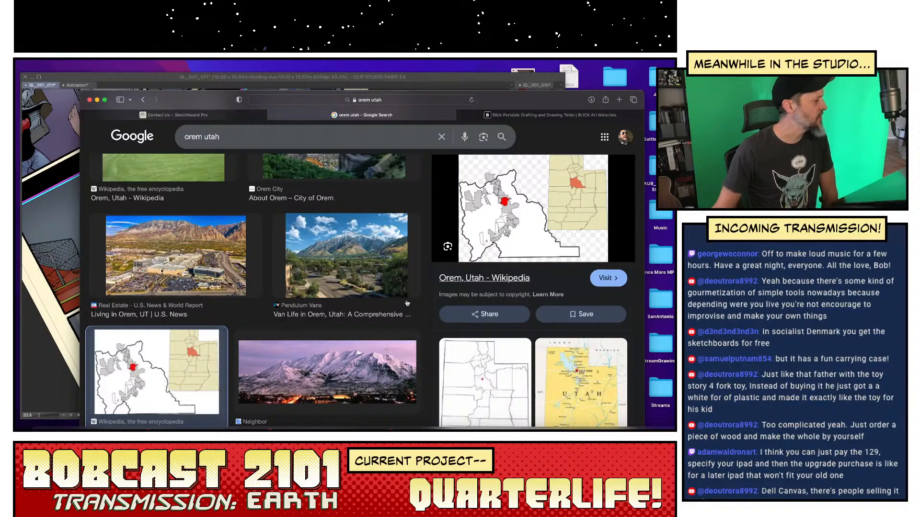
pyautogui.click(584, 227)
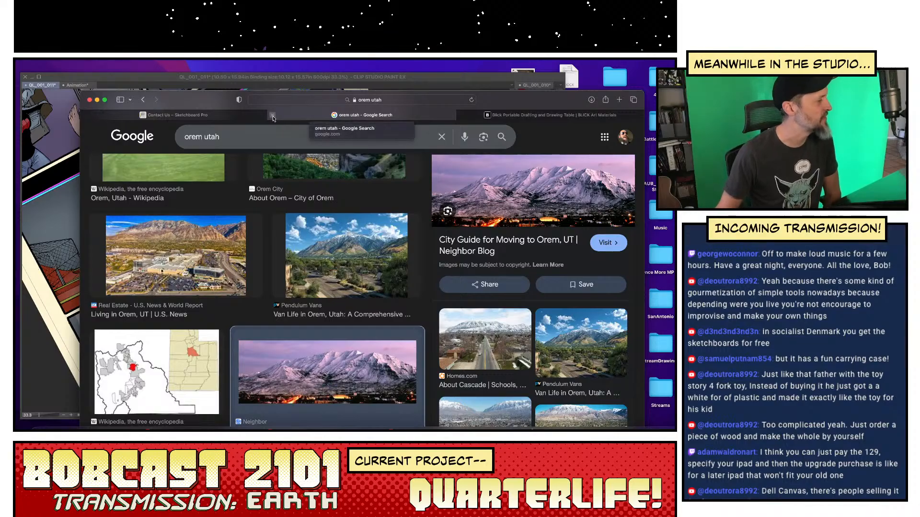
pyautogui.click(272, 115)
pyautogui.moveTo(206, 100); pyautogui.dragTo(501, 61)
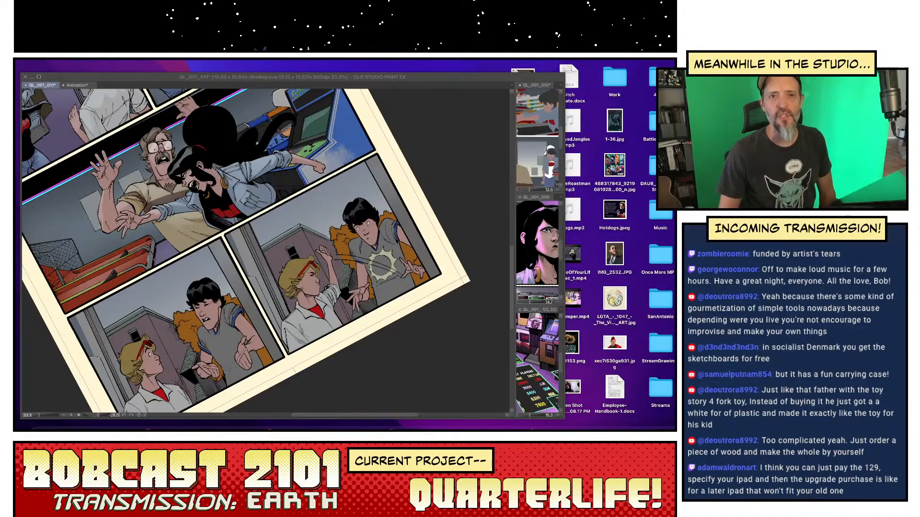
# - Return to Clip Studio Paint, lasso highlight shapes on the blond boy's face and jacket in the first bottom panel, airbrush them on the Screen mask, and deselect
pyautogui.click(344, 335)
pyautogui.moveTo(351, 325); pyautogui.dragTo(442, 357)
pyautogui.press('r')
pyautogui.click(581, 112)
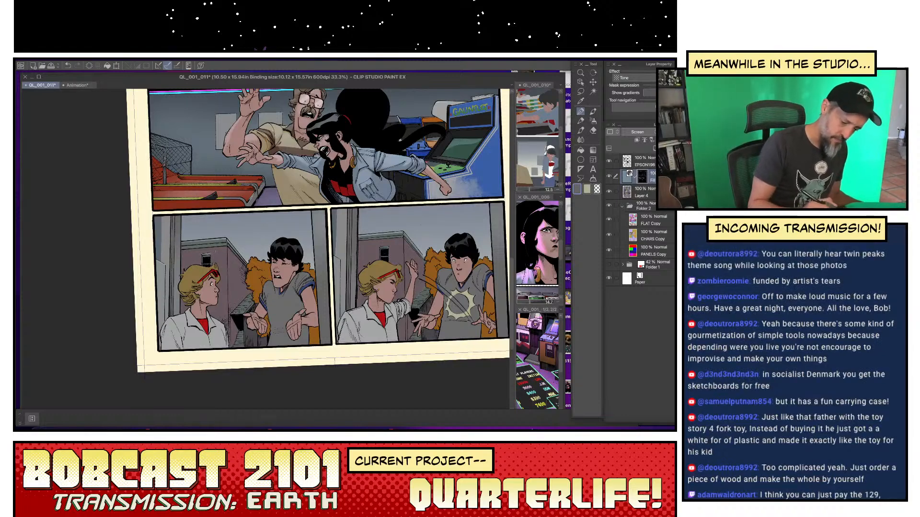
pyautogui.press('m')
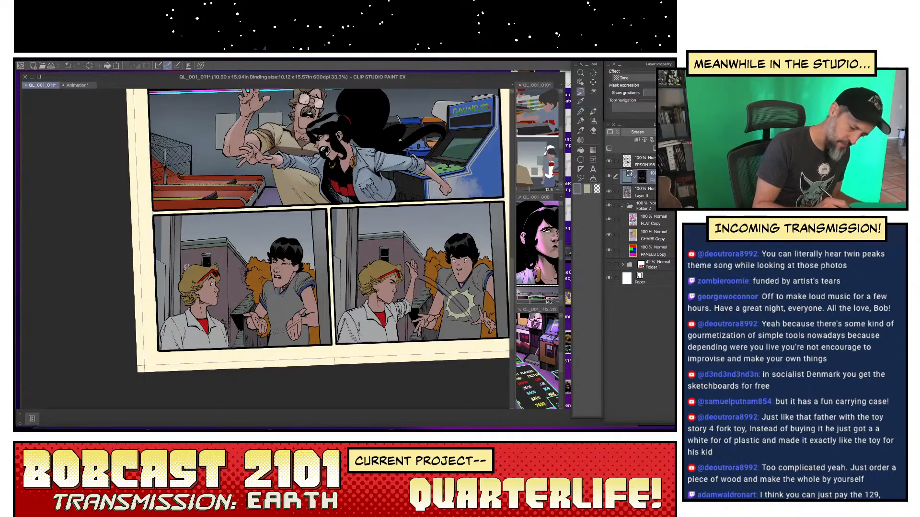
pyautogui.moveTo(184, 273)
pyautogui.mouseDown()
pyautogui.moveTo(189, 282)
pyautogui.moveTo(218, 260)
pyautogui.moveTo(212, 293)
pyautogui.moveTo(222, 284)
pyautogui.mouseUp()
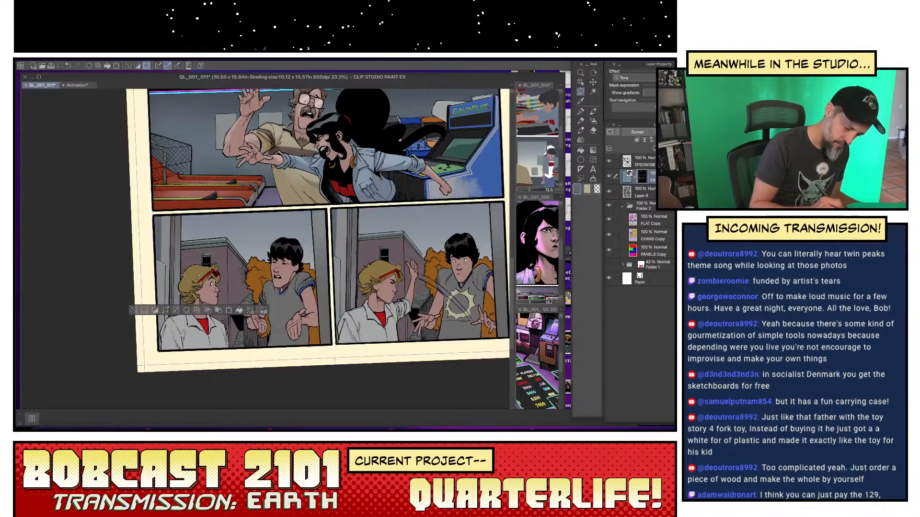
pyautogui.moveTo(187, 321)
pyautogui.mouseDown()
pyautogui.moveTo(167, 332)
pyautogui.moveTo(178, 331)
pyautogui.moveTo(170, 317)
pyautogui.moveTo(215, 287)
pyautogui.moveTo(187, 325)
pyautogui.moveTo(188, 341)
pyautogui.moveTo(208, 332)
pyautogui.mouseUp()
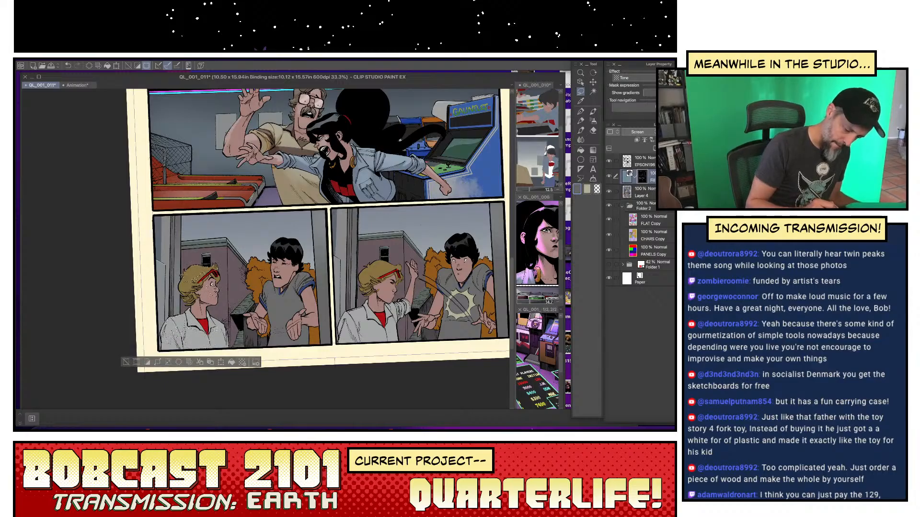
pyautogui.moveTo(229, 345)
pyautogui.mouseDown()
pyautogui.moveTo(227, 331)
pyautogui.moveTo(202, 321)
pyautogui.mouseUp()
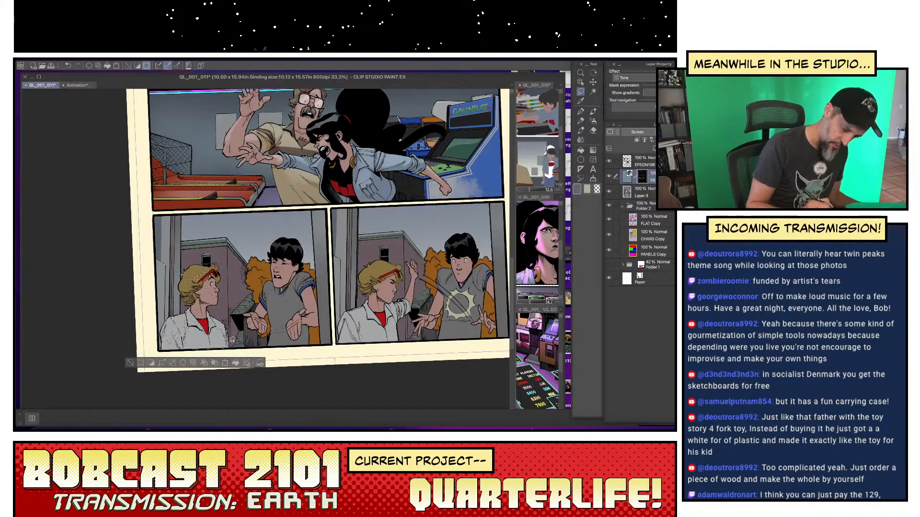
pyautogui.click(593, 120)
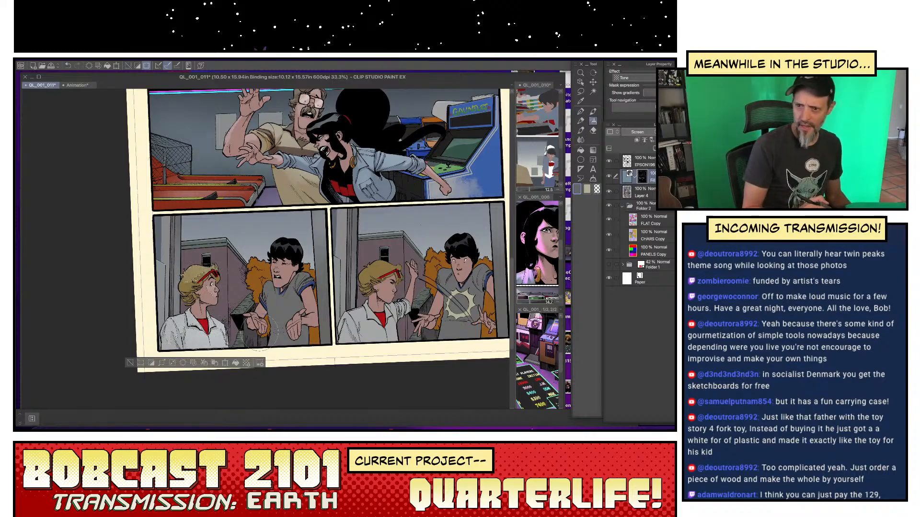
pyautogui.click(130, 363)
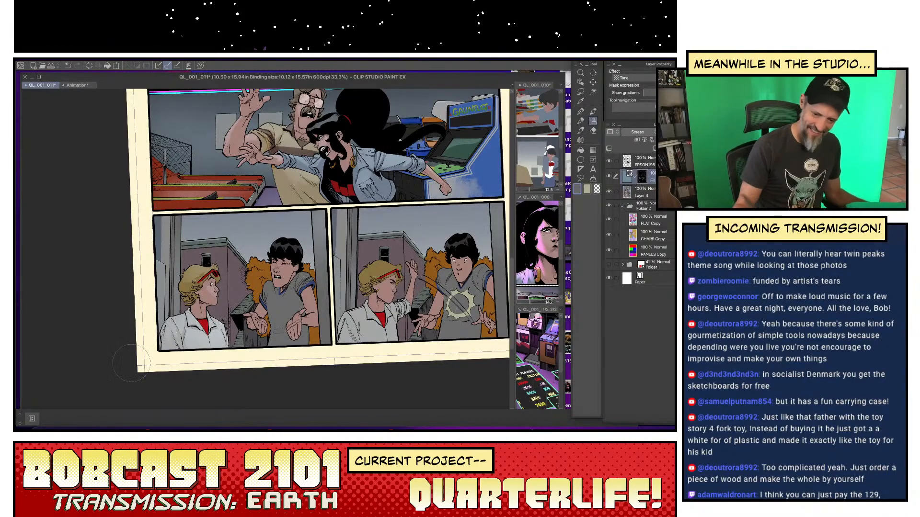
pyautogui.press('j')
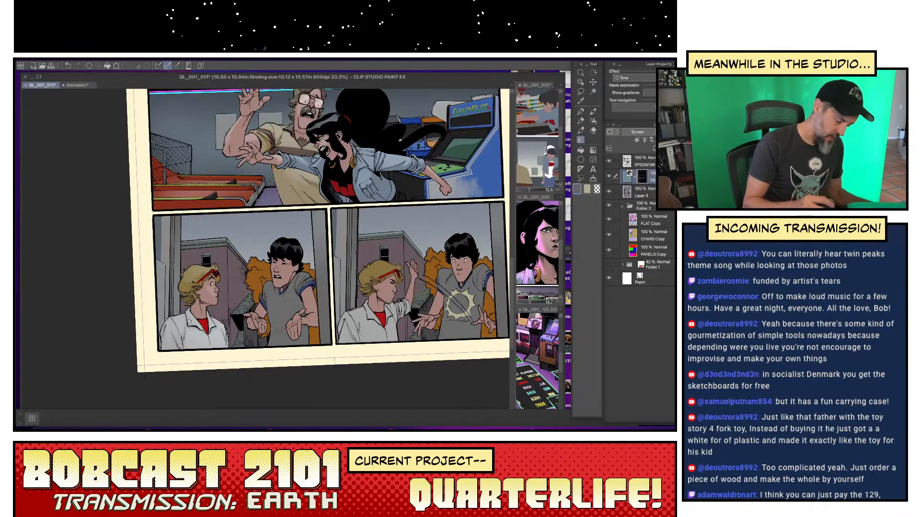
# - Lasso an additional area around the blond boy's neck and collar in the first bottom panel, airbrush its highlight, and deselect
pyautogui.press('m')
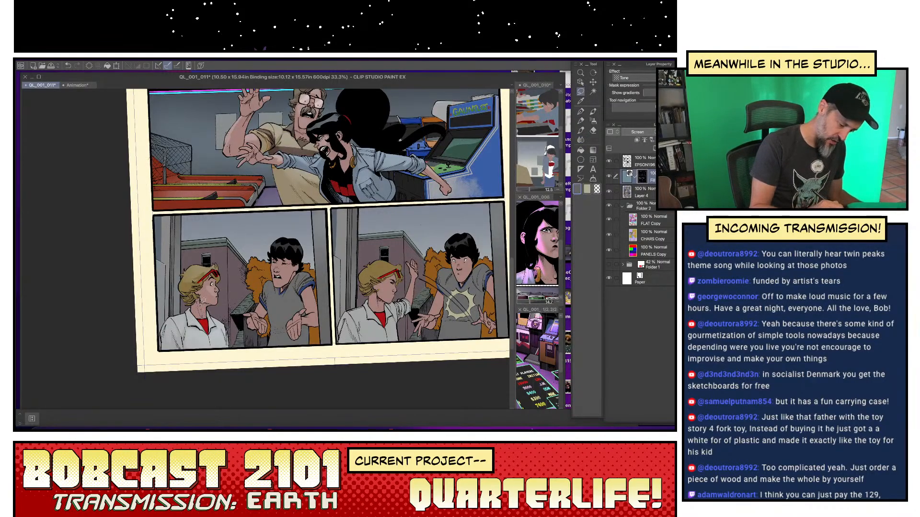
pyautogui.moveTo(185, 301); pyautogui.dragTo(210, 321)
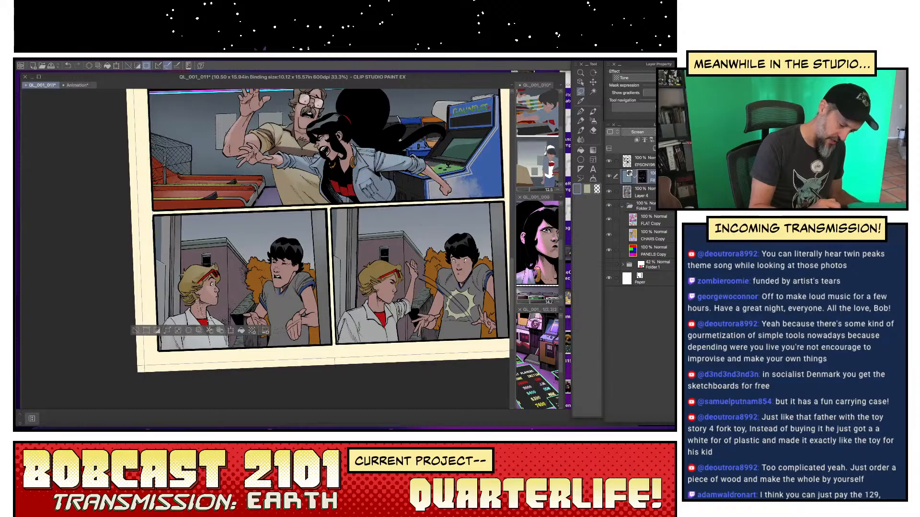
pyautogui.moveTo(210, 317)
pyautogui.mouseDown()
pyautogui.moveTo(207, 331)
pyautogui.moveTo(222, 318)
pyautogui.moveTo(206, 315)
pyautogui.mouseUp()
pyautogui.click(593, 121)
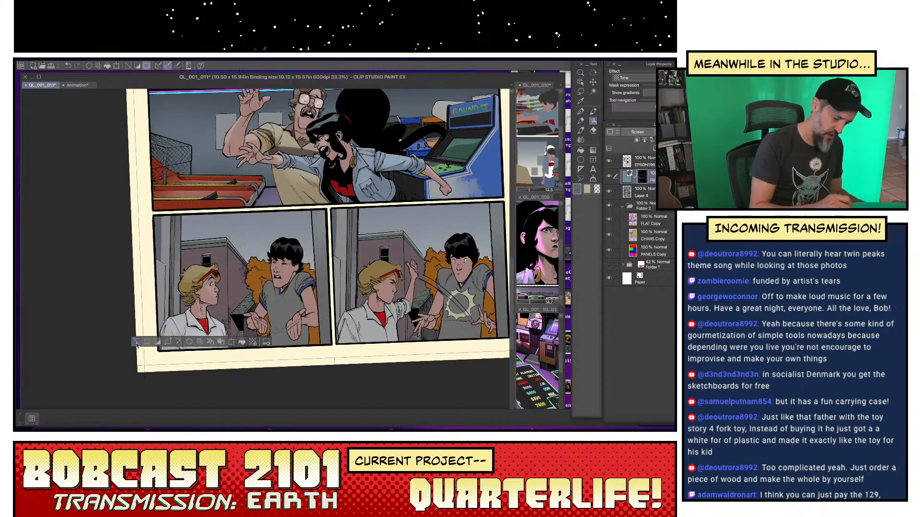
pyautogui.hotkey('ctrl', 'd')
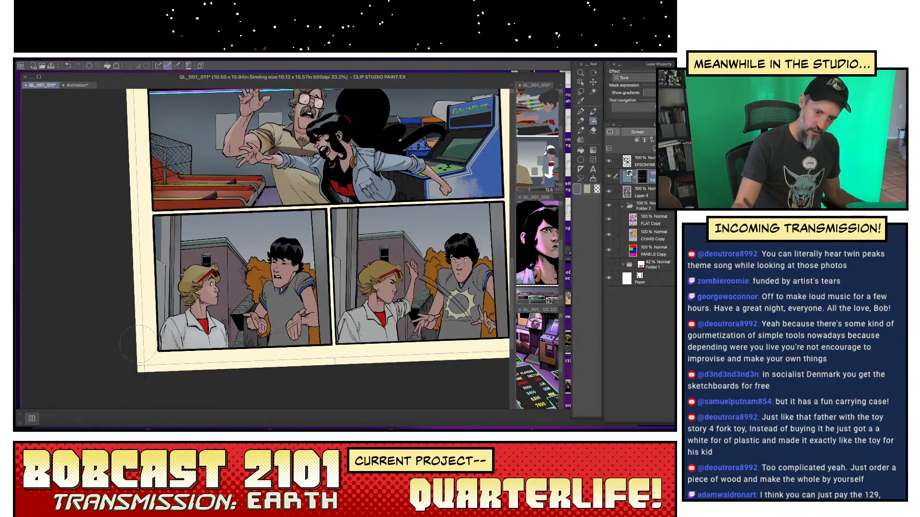
pyautogui.press('j')
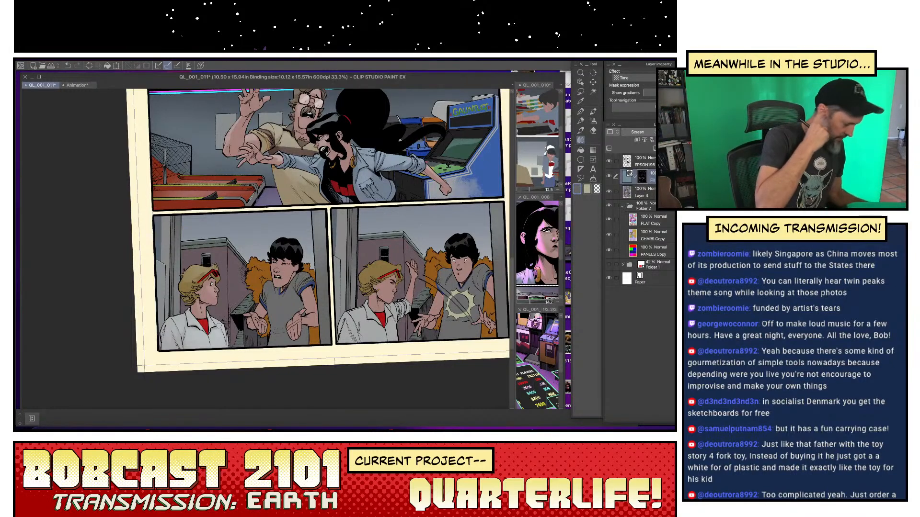
# - Lasso highlight shapes on the dark-haired boy's face and neck in the first bottom panel, airbrush them on the Screen mask, and deselect
pyautogui.press('m')
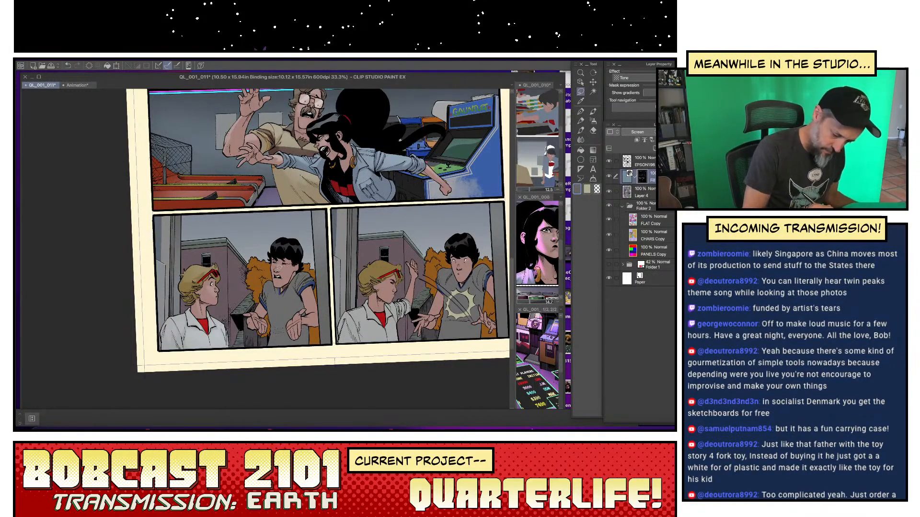
pyautogui.moveTo(289, 263); pyautogui.dragTo(276, 264)
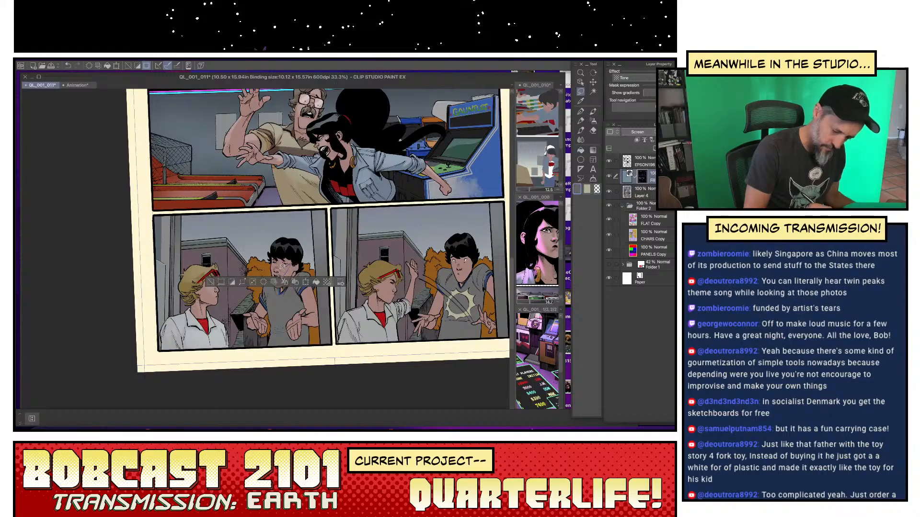
pyautogui.moveTo(283, 275); pyautogui.dragTo(291, 266)
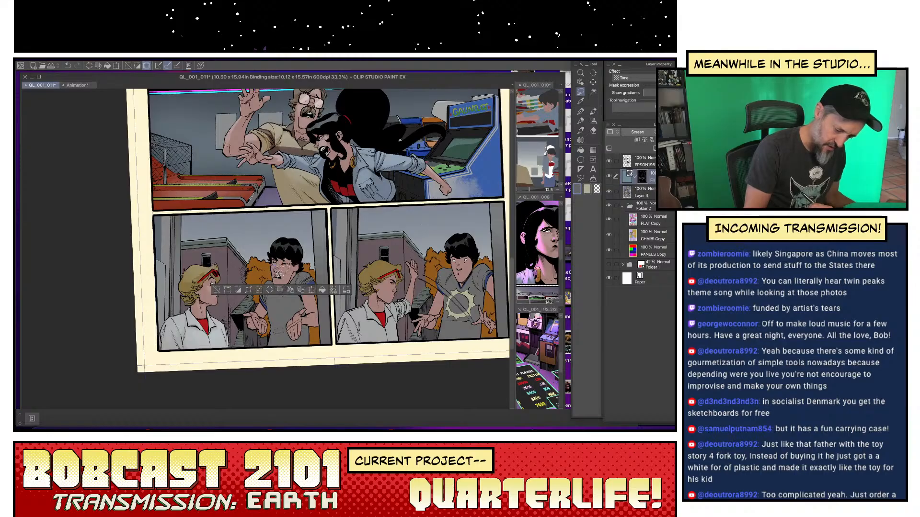
pyautogui.moveTo(286, 274); pyautogui.dragTo(289, 267)
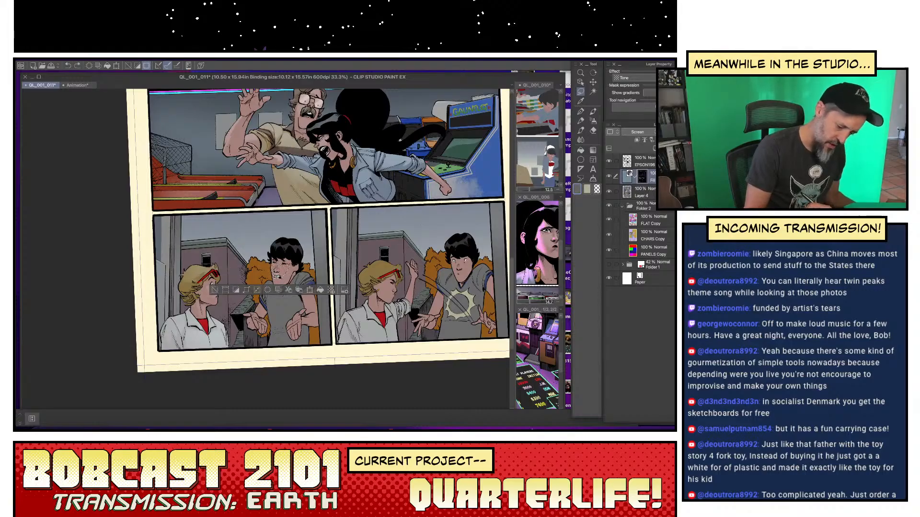
pyautogui.moveTo(279, 277); pyautogui.dragTo(288, 282)
pyautogui.click(593, 122)
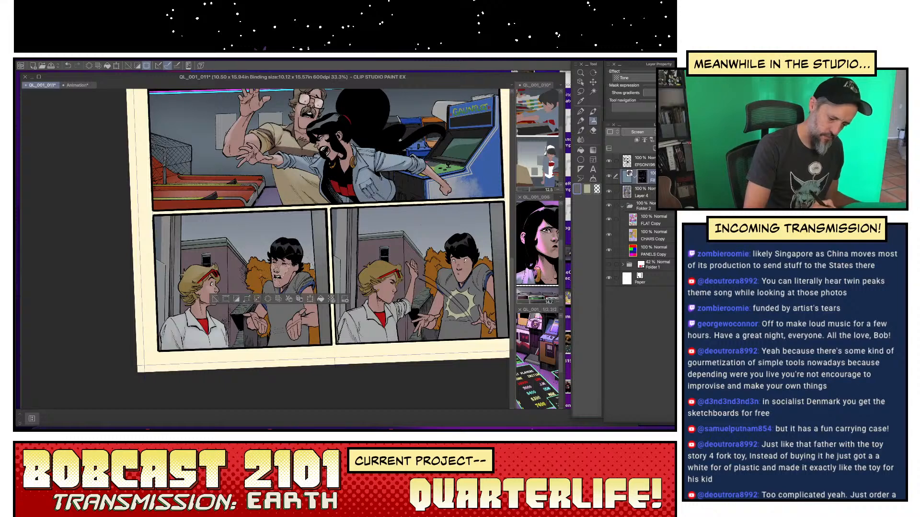
pyautogui.hotkey('ctrl', 'd')
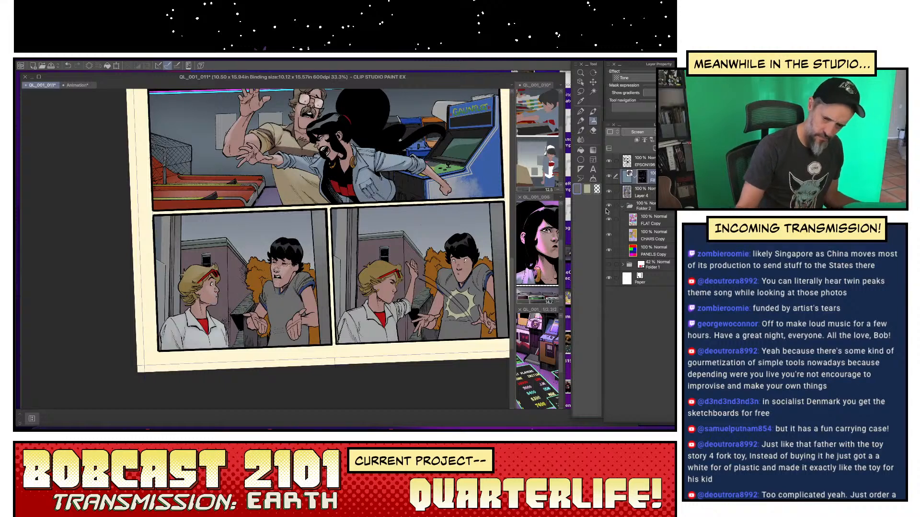
pyautogui.click(580, 140)
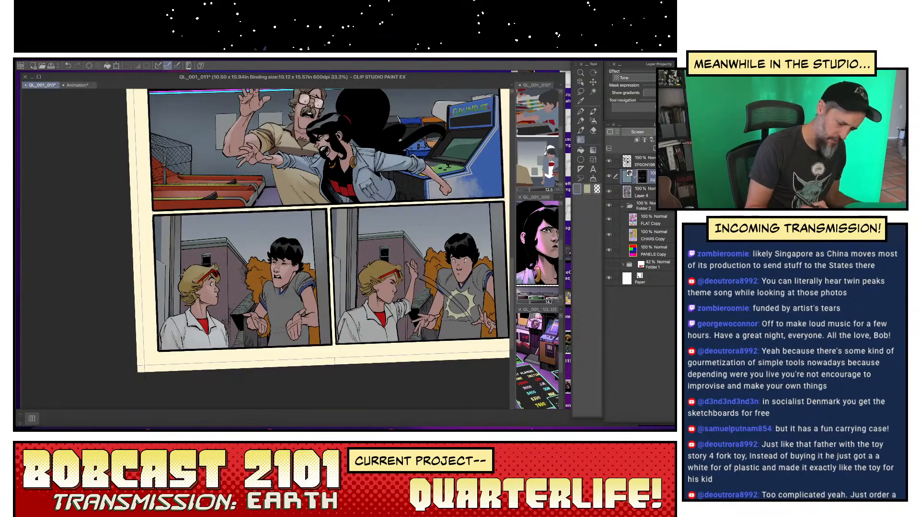
# - Lasso highlight shapes on the dark-haired boy's shirt, arms and hands in the first bottom panel, airbrush them on the Screen mask, and deselect
pyautogui.press('m')
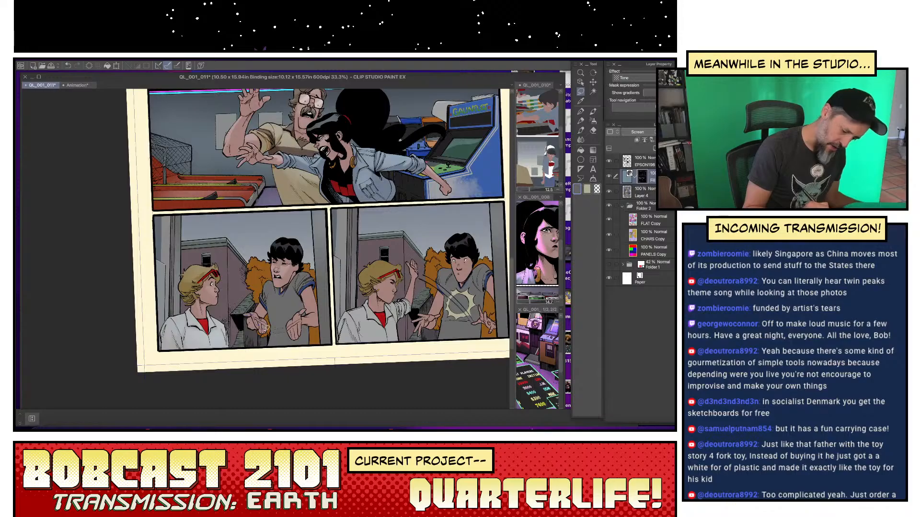
pyautogui.moveTo(266, 328)
pyautogui.mouseDown()
pyautogui.moveTo(268, 318)
pyautogui.moveTo(250, 309)
pyautogui.mouseUp()
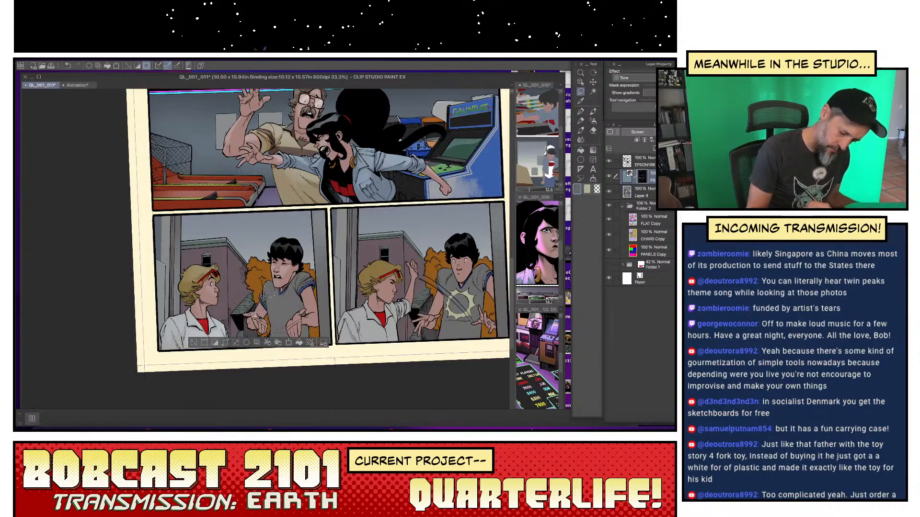
pyautogui.moveTo(301, 271); pyautogui.dragTo(247, 241)
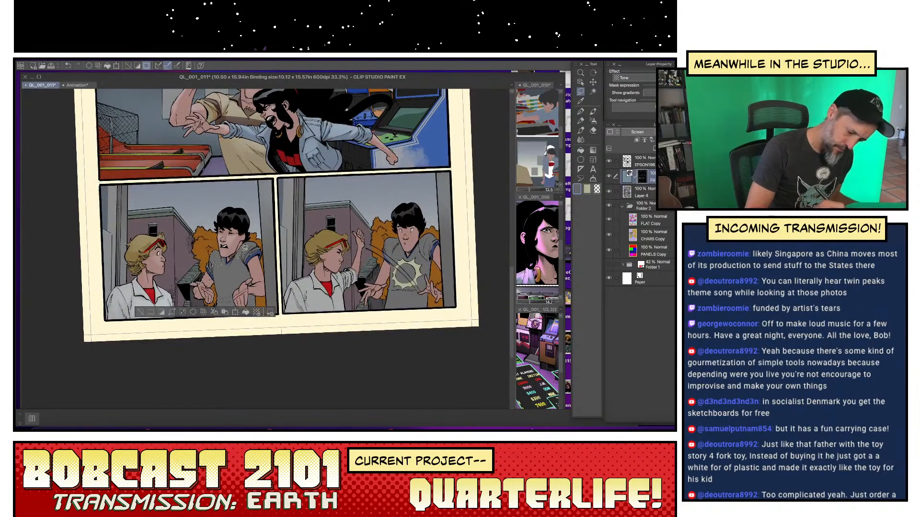
pyautogui.moveTo(254, 239); pyautogui.dragTo(262, 246)
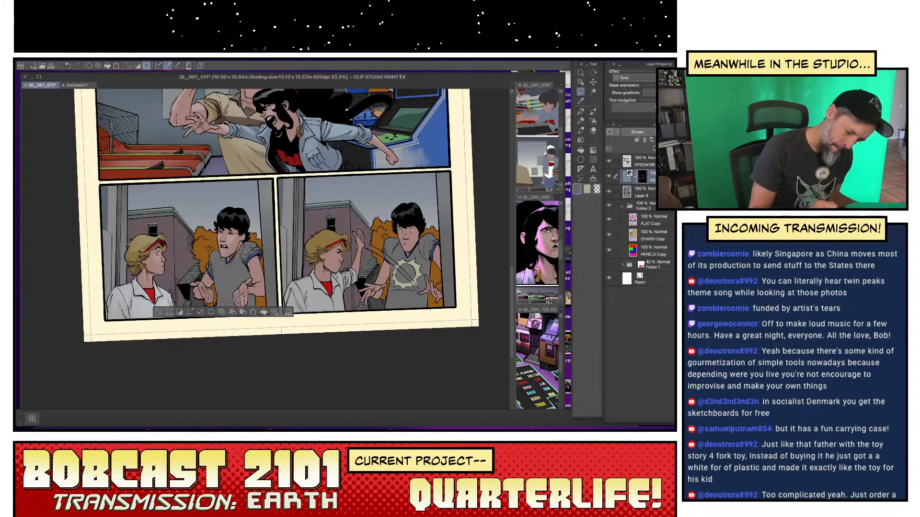
pyautogui.moveTo(248, 298)
pyautogui.mouseDown()
pyautogui.moveTo(243, 308)
pyautogui.moveTo(233, 304)
pyautogui.moveTo(249, 282)
pyautogui.mouseUp()
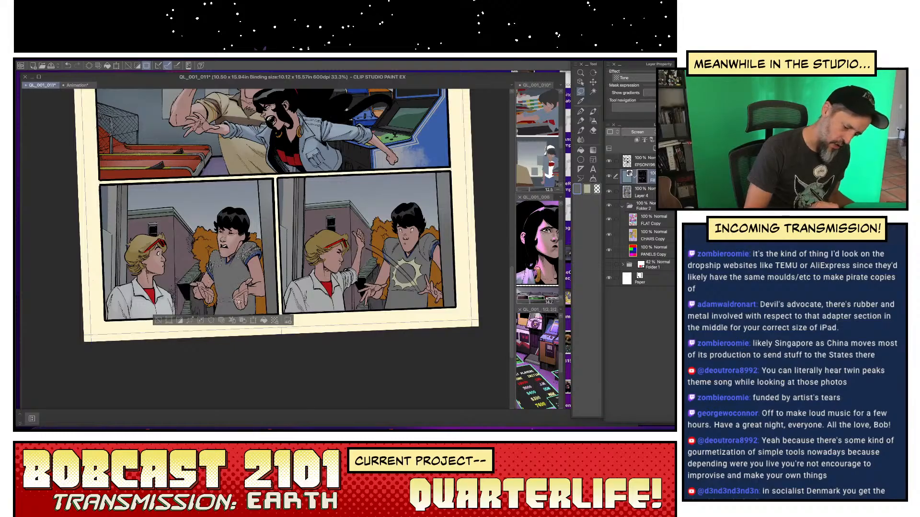
pyautogui.moveTo(239, 302); pyautogui.dragTo(246, 305)
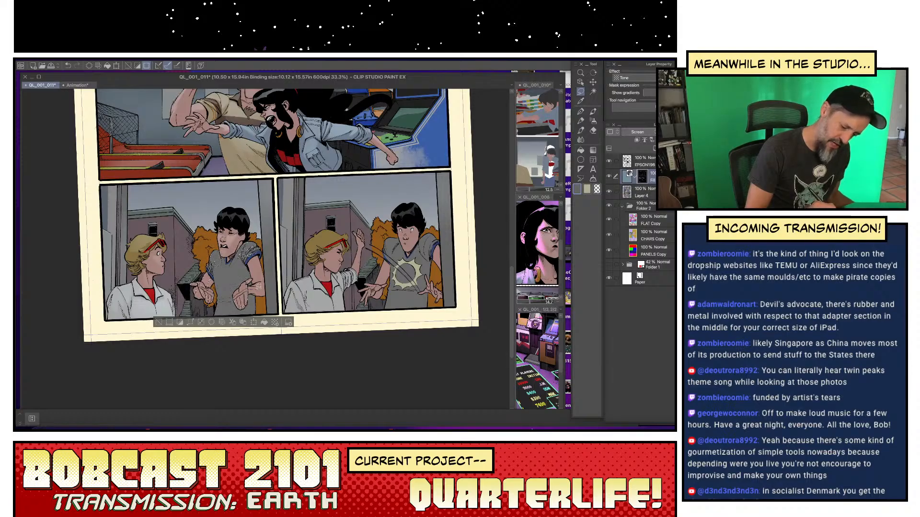
pyautogui.moveTo(259, 286); pyautogui.dragTo(271, 257)
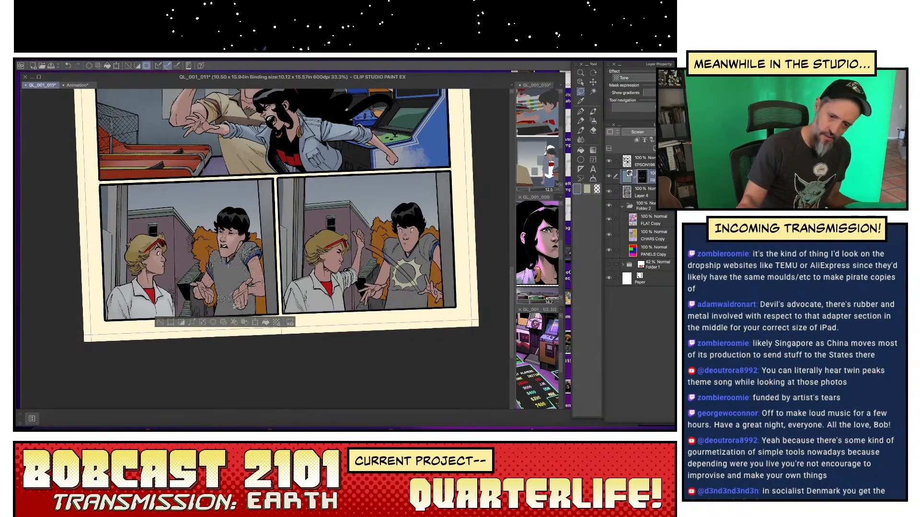
pyautogui.click(593, 121)
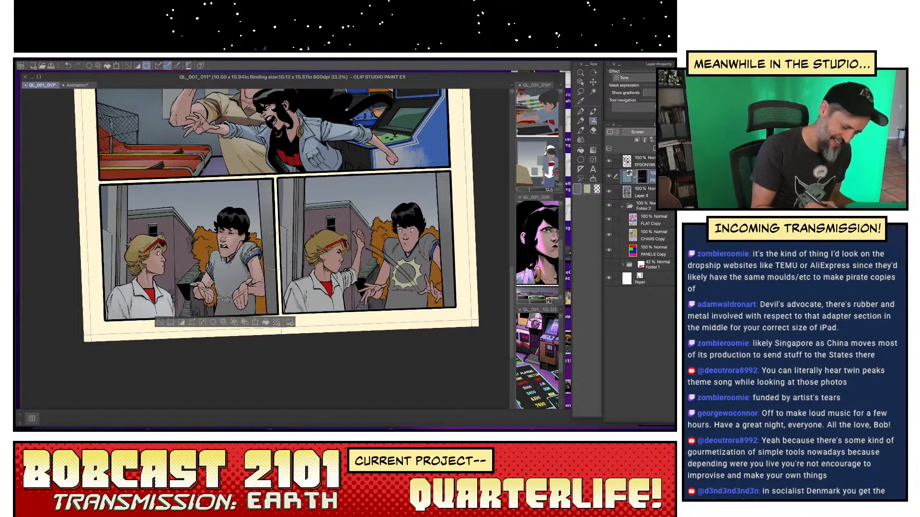
pyautogui.hotkey('ctrl', 'd')
# - Refine the dark-haired boy's highlights by lassoing an area across his lower shirt and forearm, airbrushing it on the Screen mask, and deselecting
pyautogui.press('p')
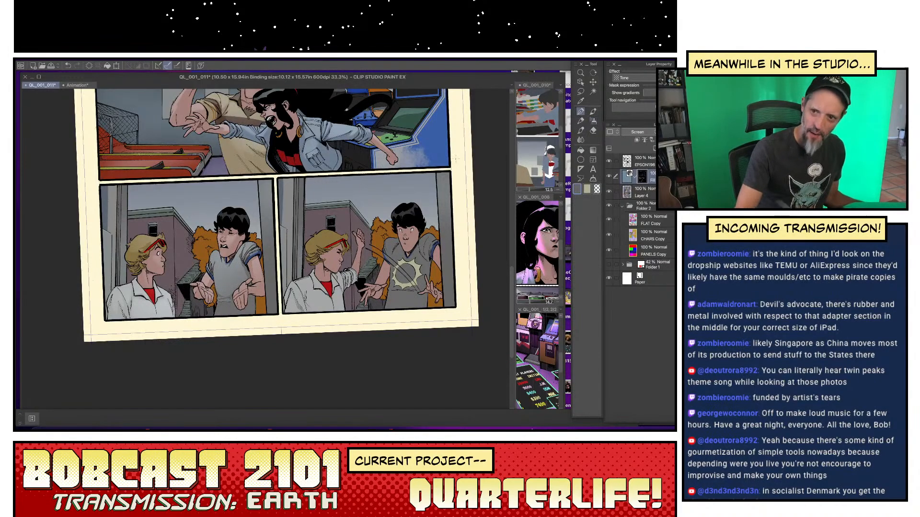
pyautogui.press('c')
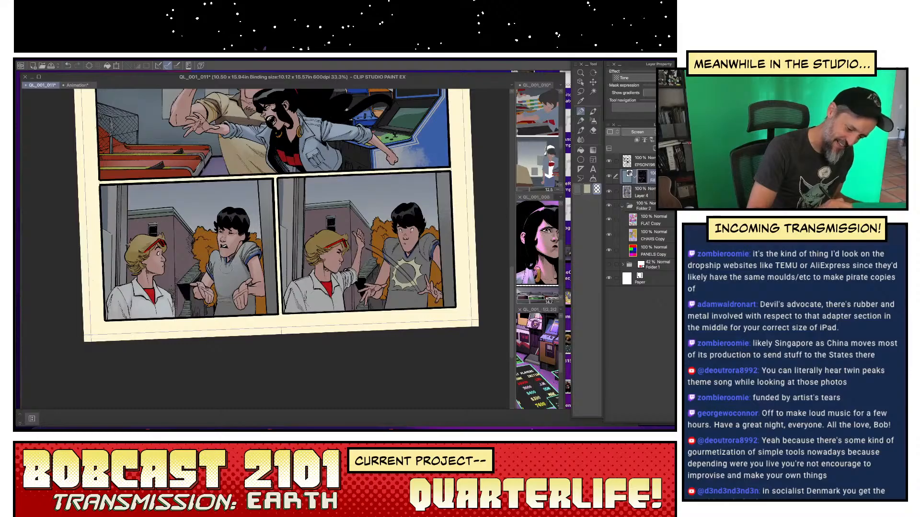
pyautogui.press('j')
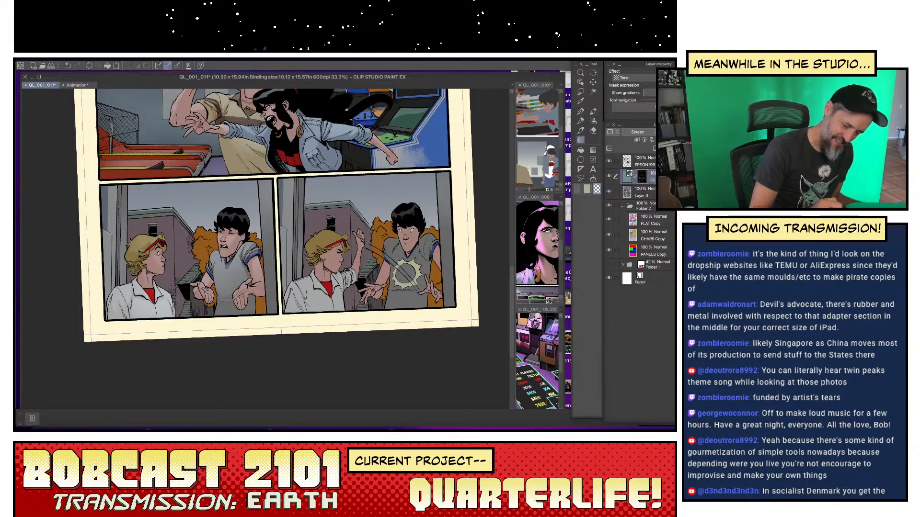
pyautogui.press('m')
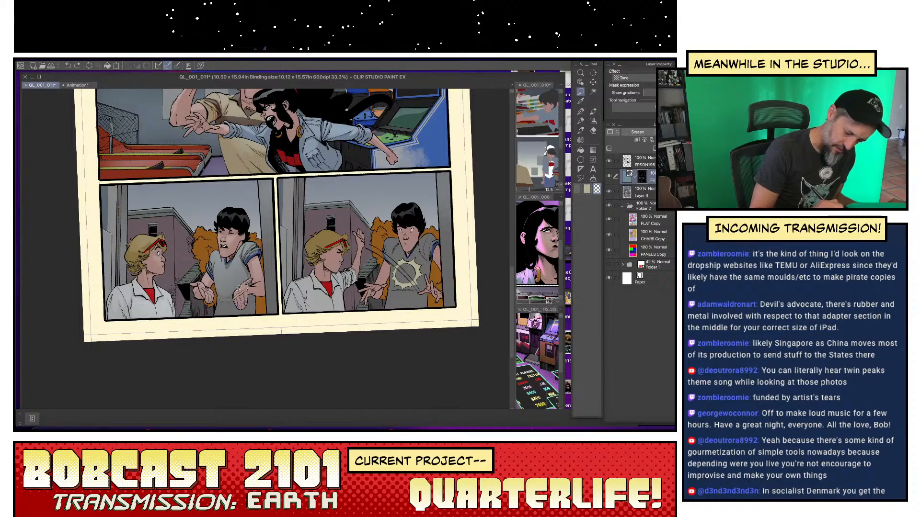
pyautogui.moveTo(238, 285); pyautogui.dragTo(269, 274)
pyautogui.click(593, 121)
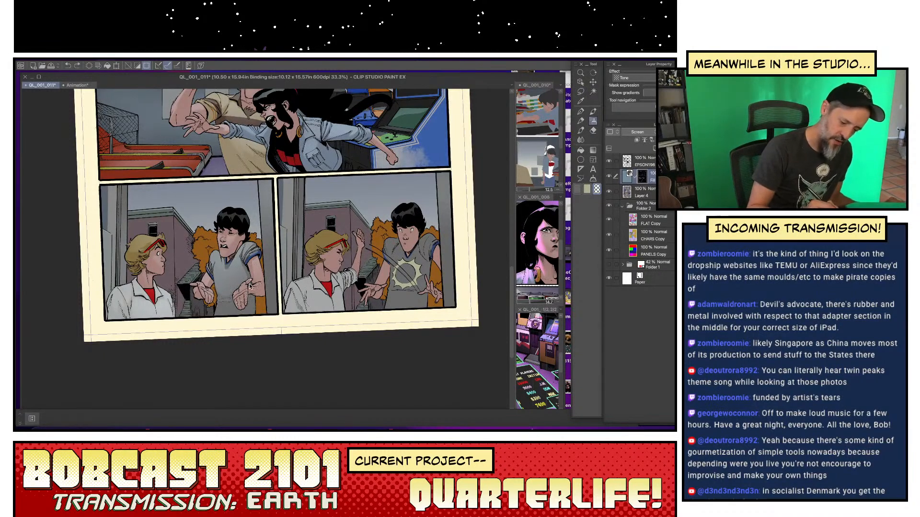
pyautogui.press('c')
pyautogui.hotkey('ctrl', 'd')
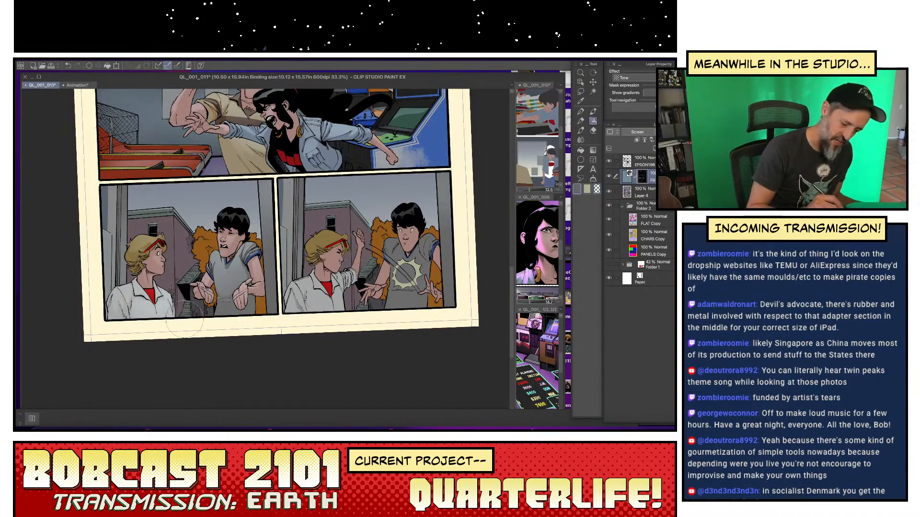
pyautogui.press('j')
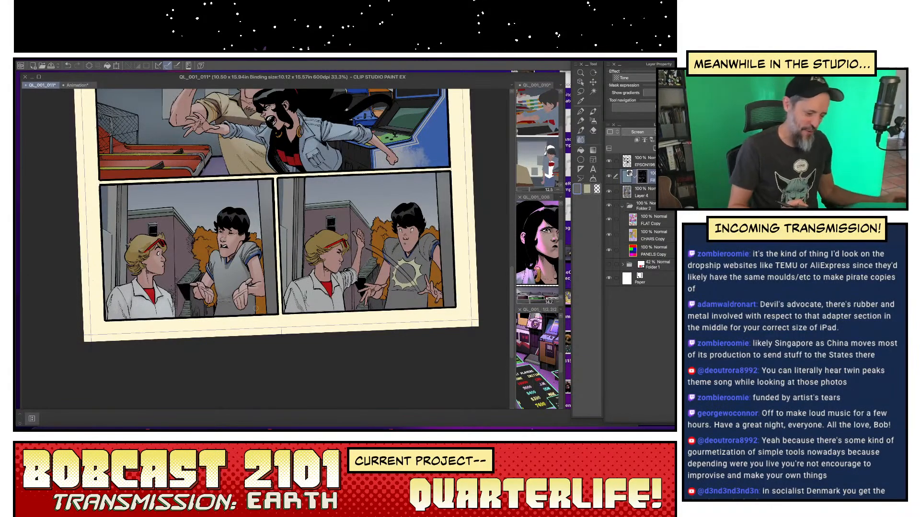
# - Lasso a background area between the two boys in the first bottom panel, airbrush it on the Screen mask, and deselect
pyautogui.press('m')
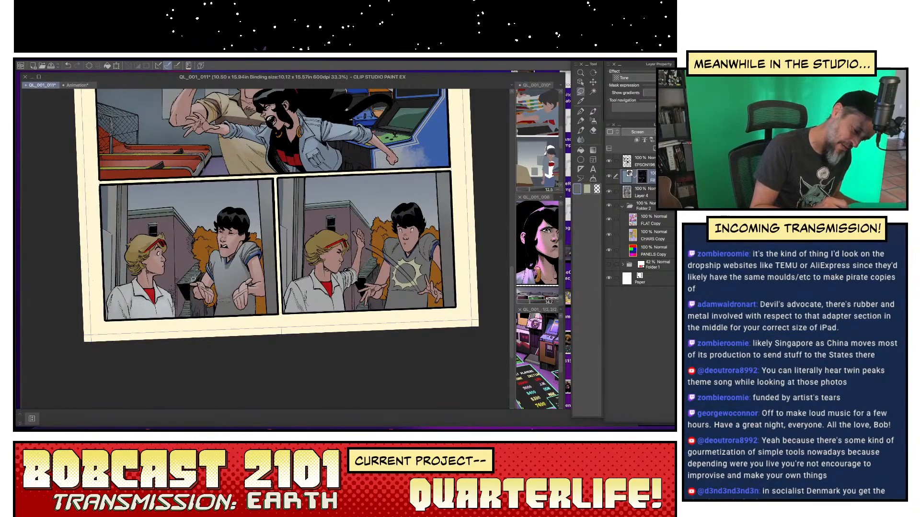
pyautogui.moveTo(178, 282)
pyautogui.mouseDown()
pyautogui.moveTo(191, 276)
pyautogui.moveTo(186, 270)
pyautogui.mouseUp()
pyautogui.click(594, 121)
pyautogui.press('super+d')
# - Select the orange foliage from the FLAT Copy layer, airbrush highlights on it behind the dark-haired boy on the Screen mask, and deselect
pyautogui.moveTo(250, 294); pyautogui.dragTo(179, 313)
pyautogui.click(668, 219)
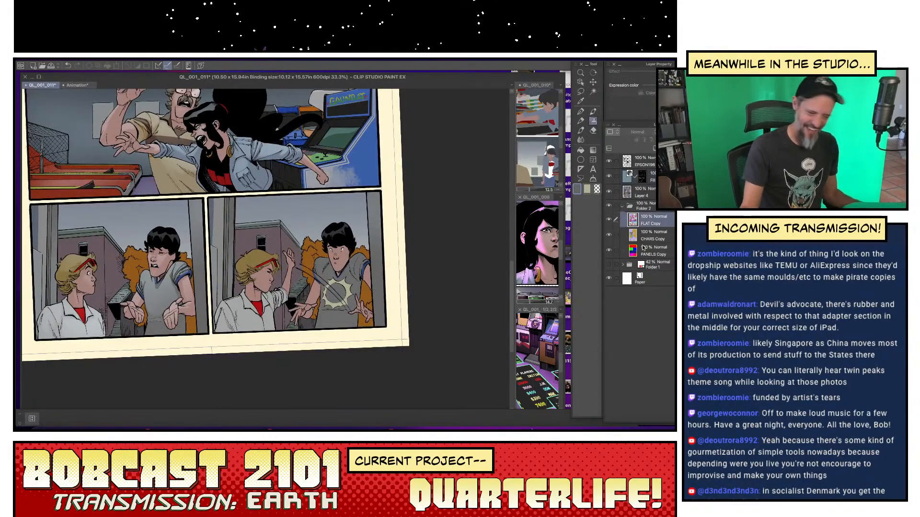
pyautogui.click(593, 91)
pyautogui.click(148, 263)
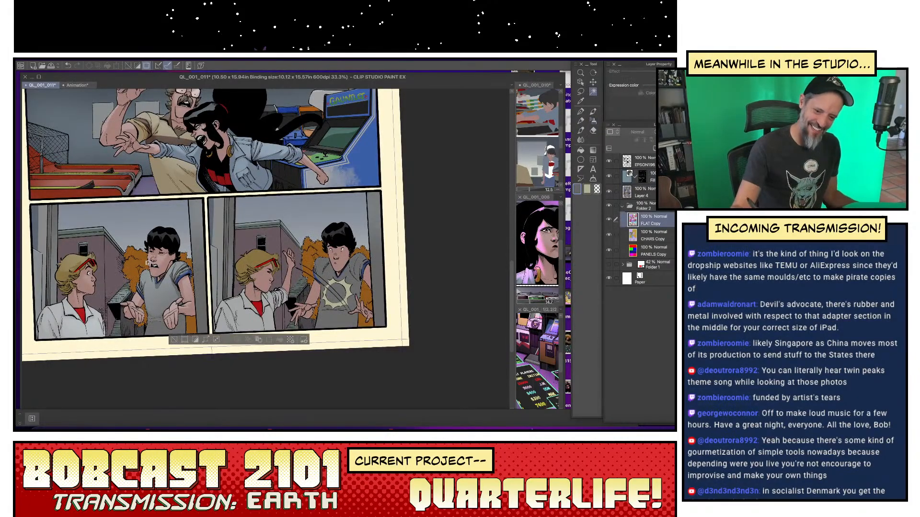
pyautogui.click(580, 130)
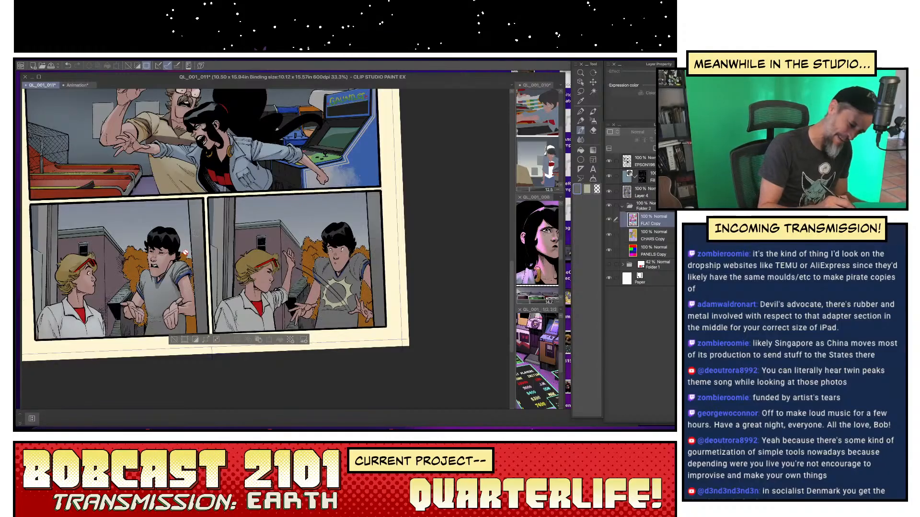
pyautogui.click(642, 177)
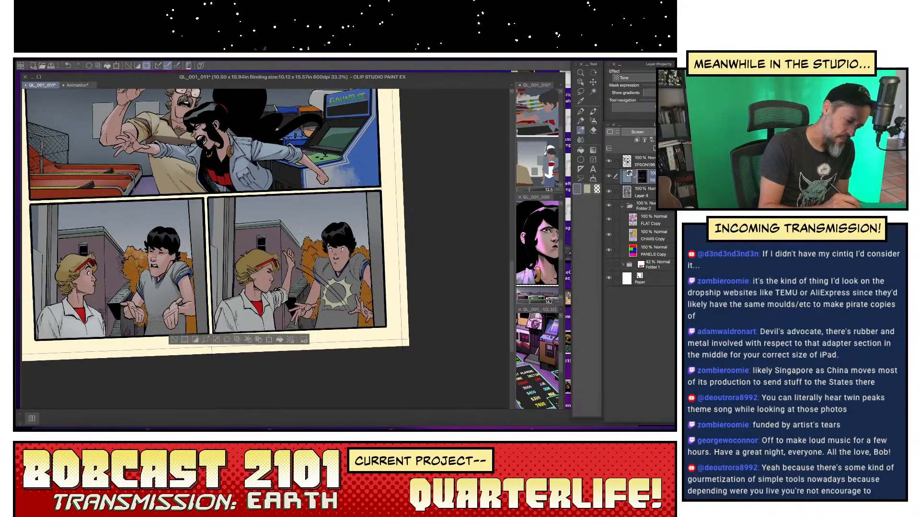
pyautogui.moveTo(182, 254); pyautogui.dragTo(192, 264)
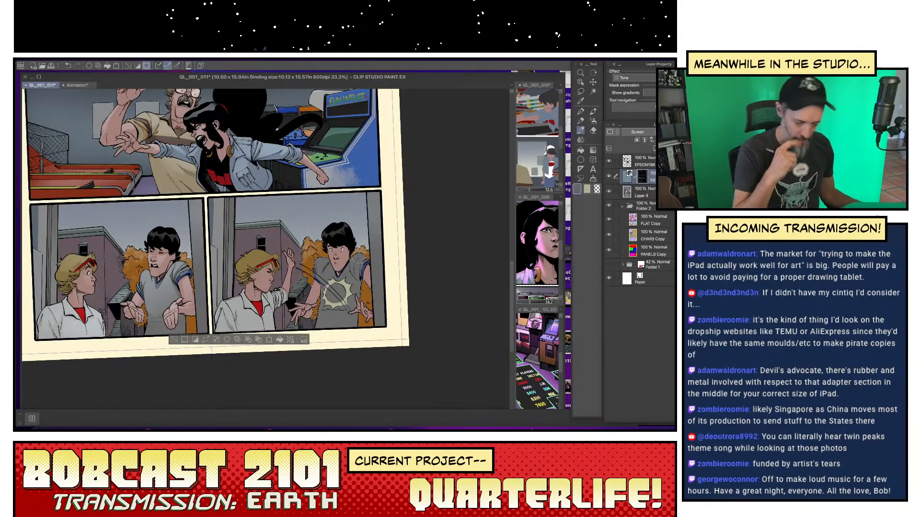
pyautogui.hotkey('ctrl', 'd')
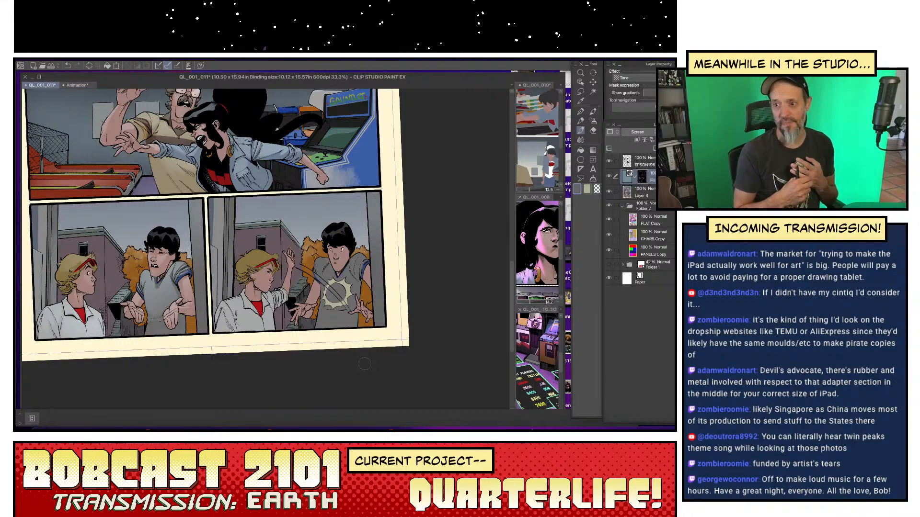
# - Select the building details behind the boys from the FLAT Copy layer, airbrush their highlights on the Screen mask, and deselect
pyautogui.click(637, 224)
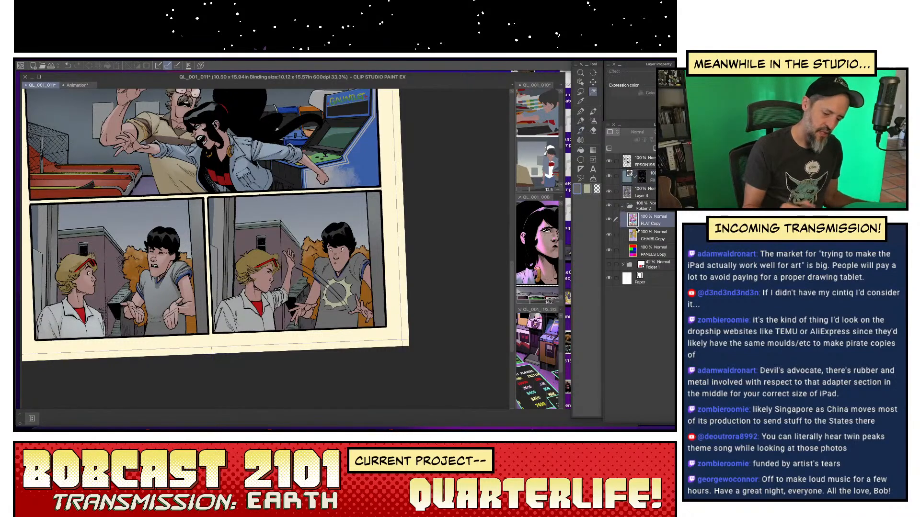
pyautogui.press('w')
pyautogui.click(303, 293)
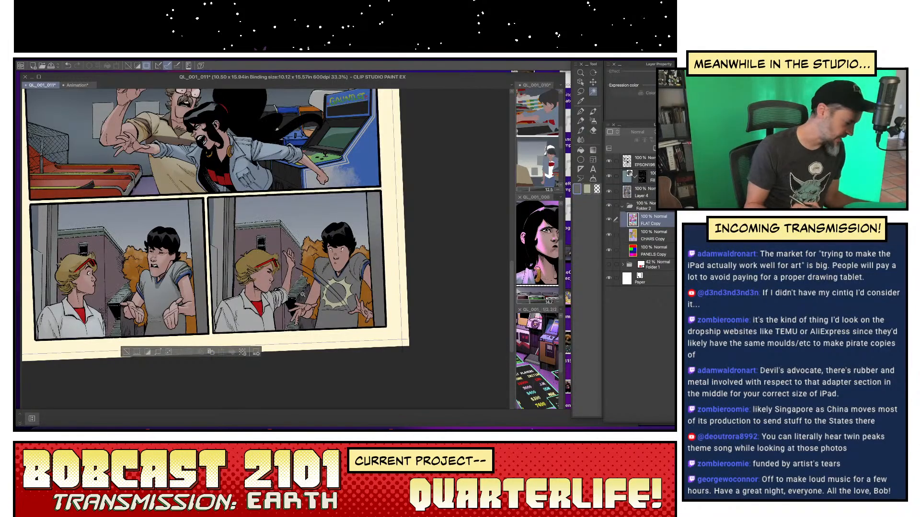
pyautogui.press('m')
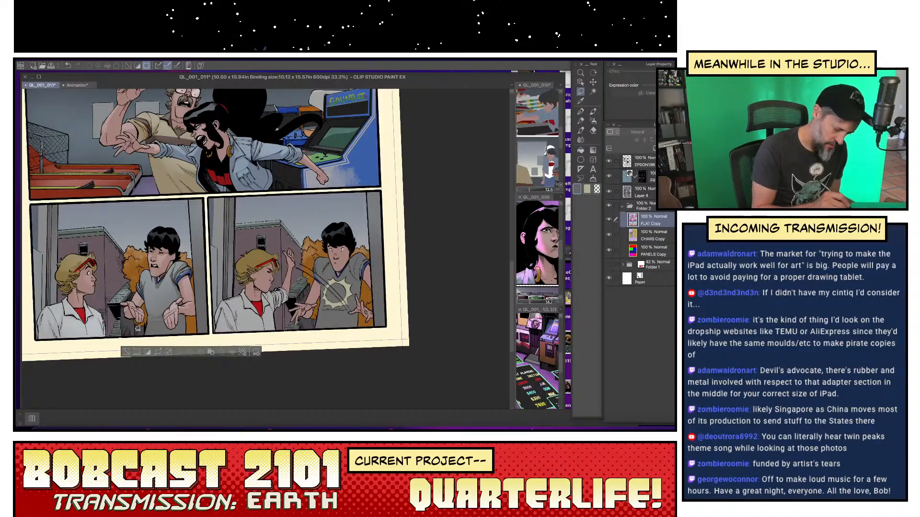
pyautogui.click(593, 121)
pyautogui.click(642, 177)
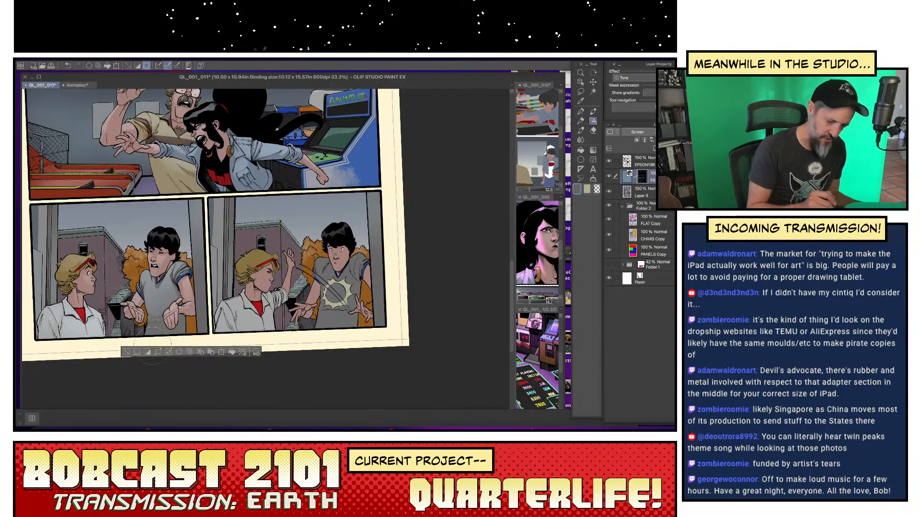
pyautogui.hotkey('ctrl', 'd')
# - Lasso highlight shapes on the blond boy's white jacket and raised arm in the second bottom panel, airbrush them, and deselect
pyautogui.press('p')
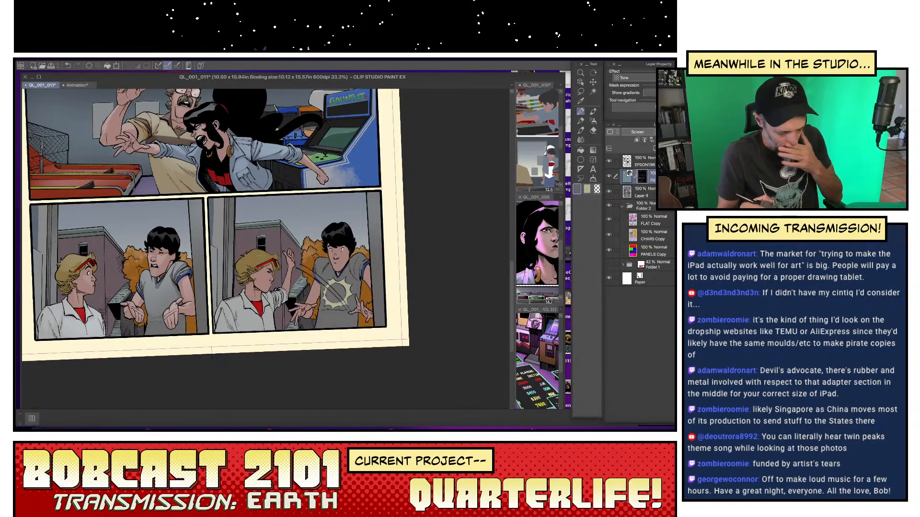
pyautogui.press('m')
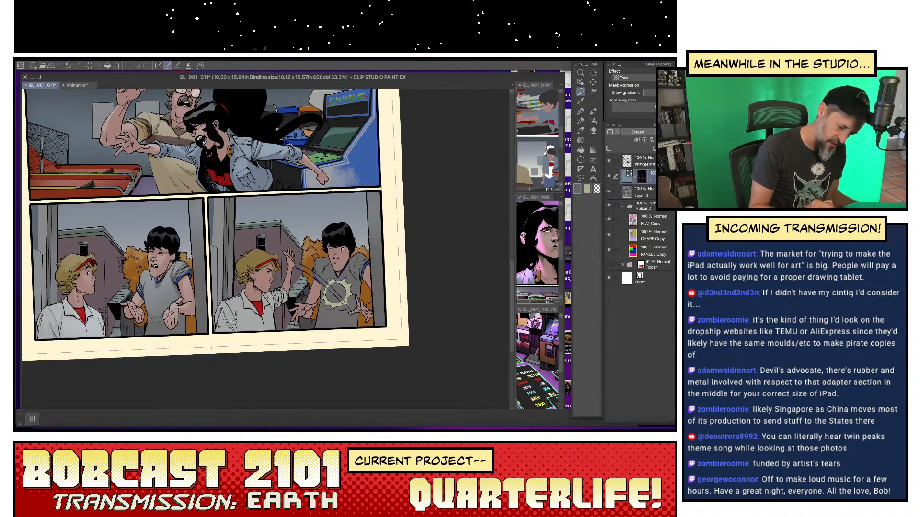
pyautogui.moveTo(233, 305)
pyautogui.mouseDown()
pyautogui.moveTo(222, 322)
pyautogui.moveTo(235, 293)
pyautogui.moveTo(258, 302)
pyautogui.moveTo(255, 309)
pyautogui.moveTo(264, 293)
pyautogui.moveTo(266, 326)
pyautogui.mouseUp()
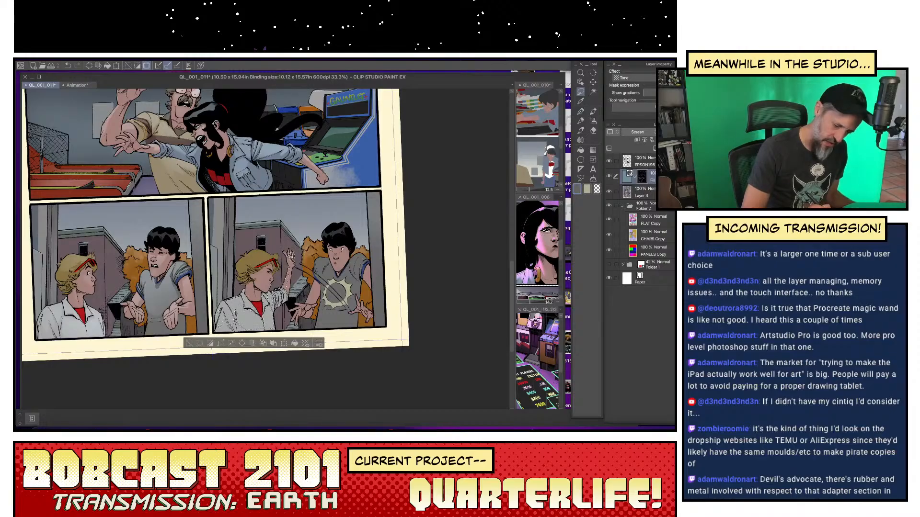
pyautogui.click(593, 122)
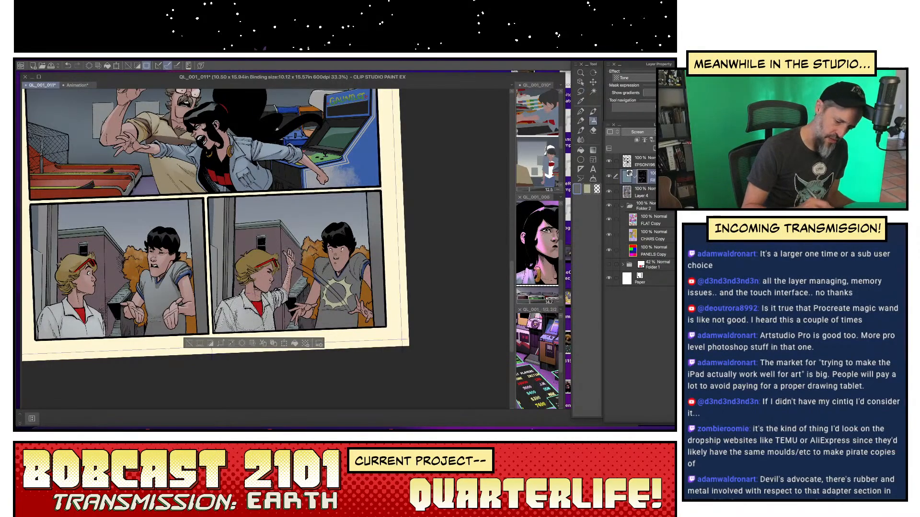
pyautogui.hotkey('ctrl', 'd')
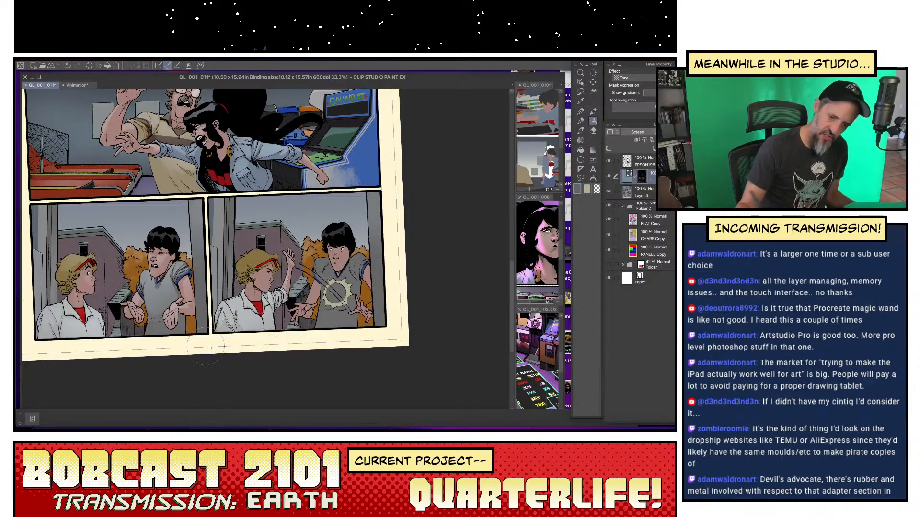
# - Lasso highlight shapes on the blond boy's face in the second bottom panel
pyautogui.click(580, 140)
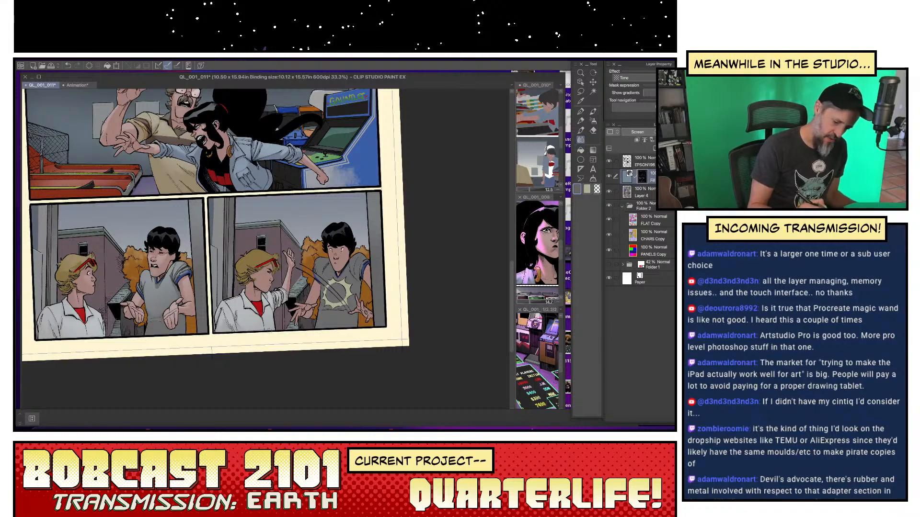
pyautogui.hotkey('ctrl', '+')
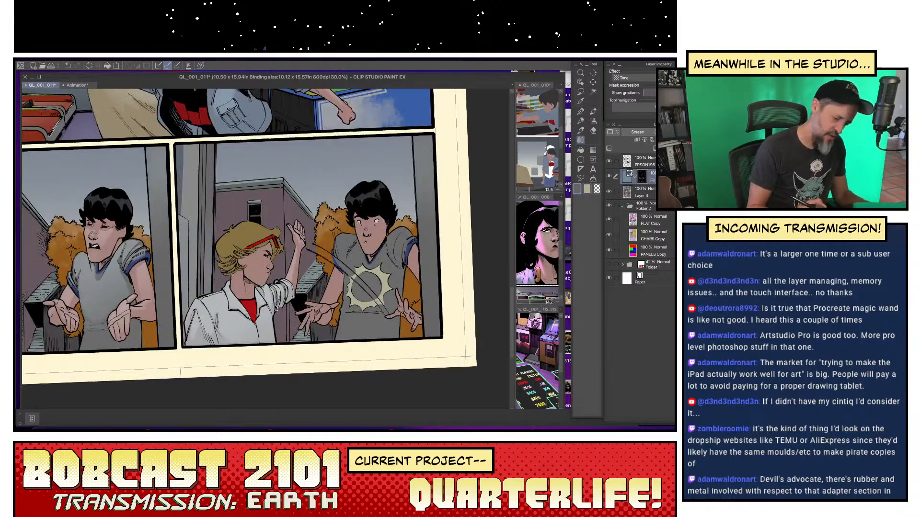
pyautogui.moveTo(279, 263); pyautogui.dragTo(265, 290)
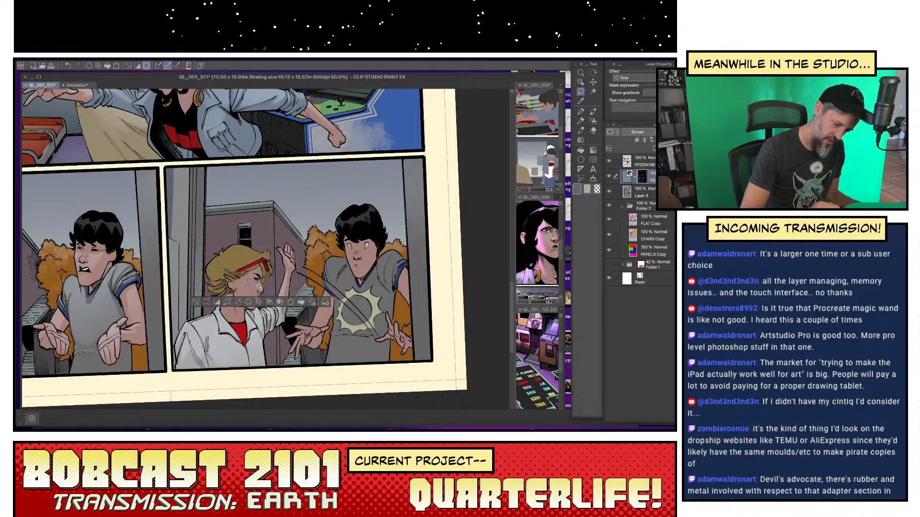
pyautogui.moveTo(264, 288); pyautogui.dragTo(267, 268)
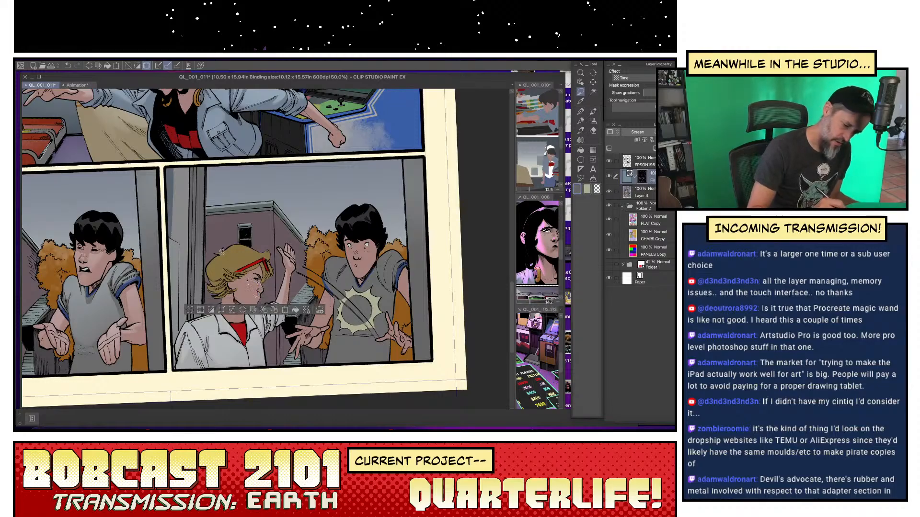
# - Add the blond boy's hair to the selection using the FLAT Copy layer, airbrush the highlights on the Screen mask, and deselect
pyautogui.moveTo(214, 260)
pyautogui.mouseDown()
pyautogui.moveTo(270, 258)
pyautogui.moveTo(271, 247)
pyautogui.moveTo(220, 247)
pyautogui.mouseUp()
pyautogui.press('w')
pyautogui.click(652, 220)
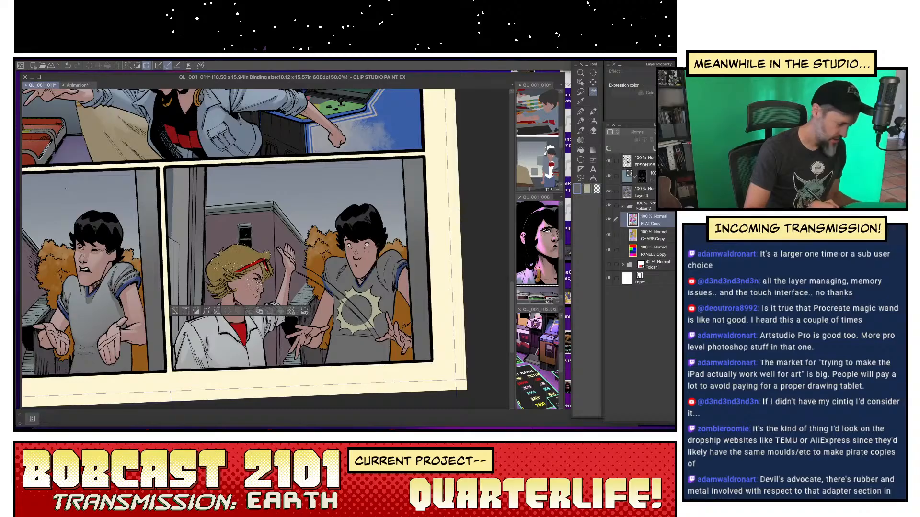
pyautogui.press('m')
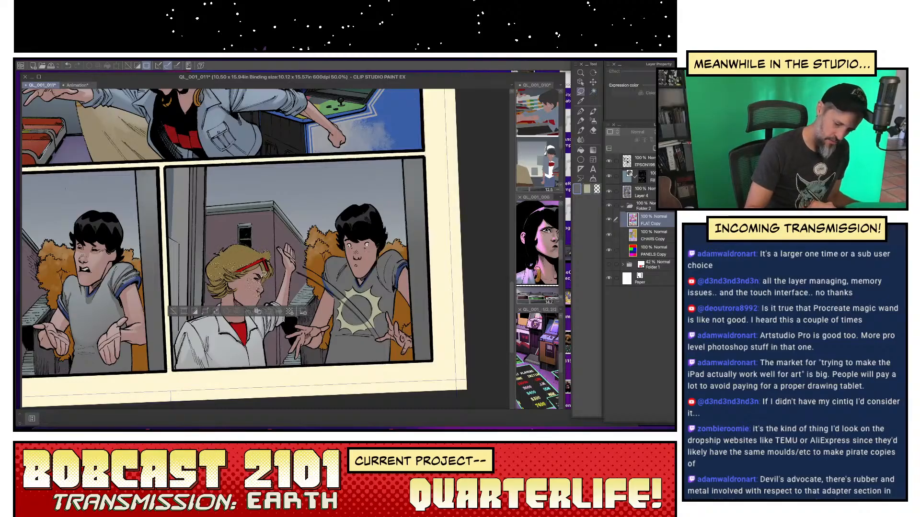
pyautogui.click(593, 121)
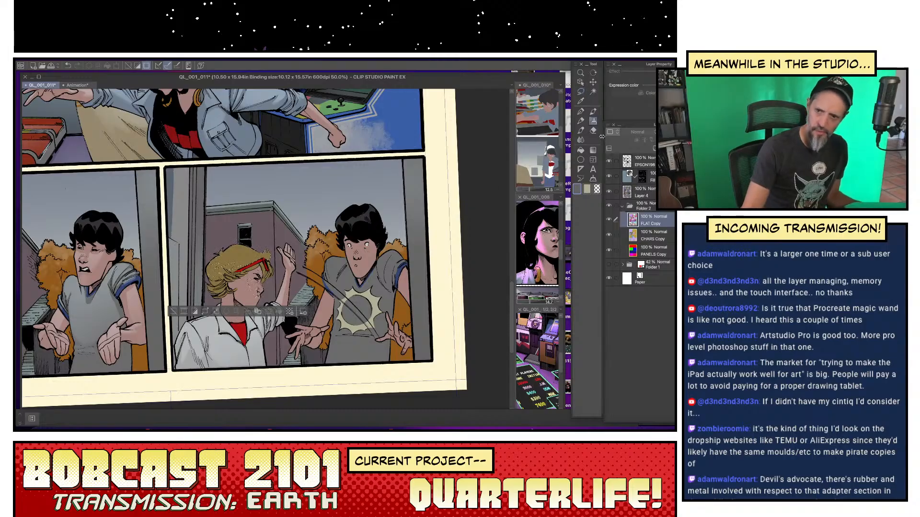
pyautogui.click(643, 177)
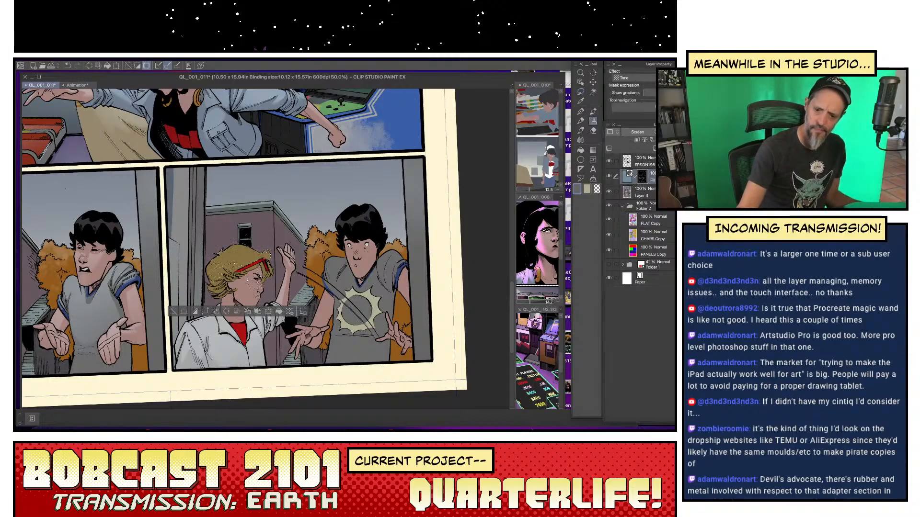
pyautogui.click(642, 192)
pyautogui.click(629, 174)
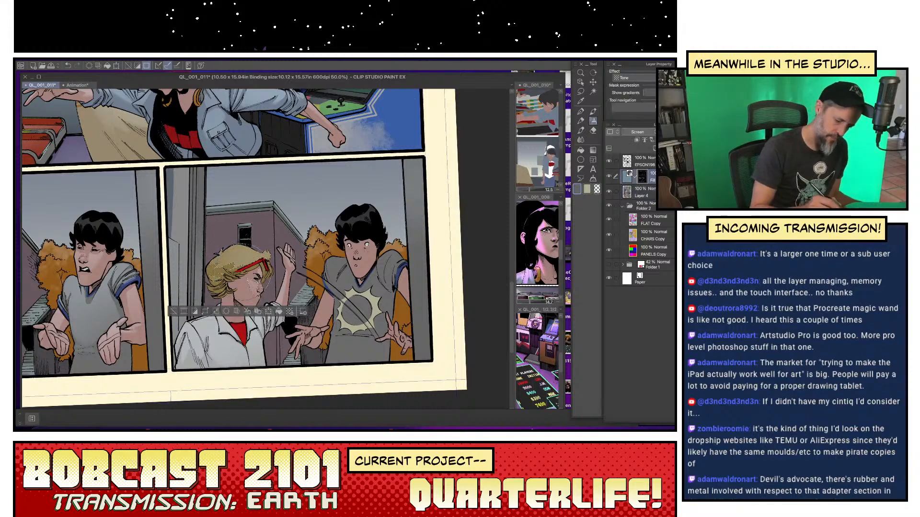
pyautogui.hotkey('ctrl', 'd')
# - Lasso highlight shapes around the dark-haired boy's outstretched hand in the second bottom panel
pyautogui.click(581, 140)
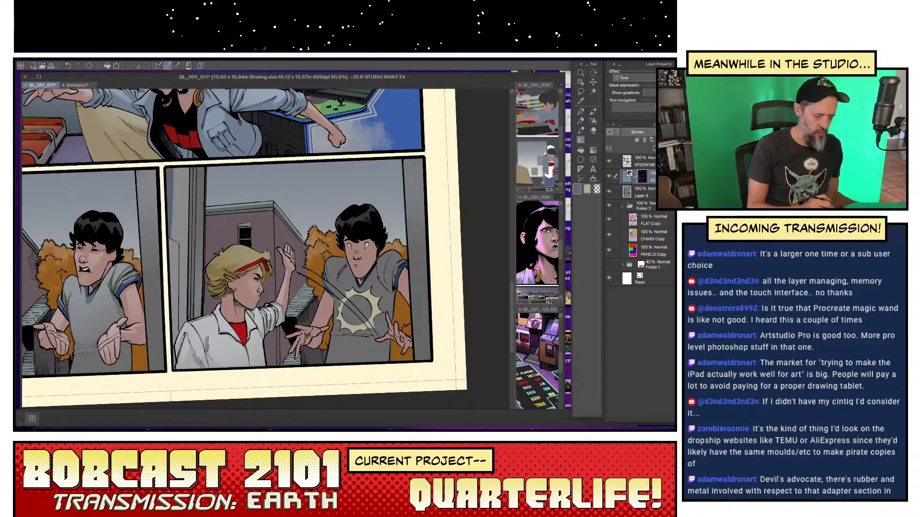
pyautogui.moveTo(268, 361); pyautogui.dragTo(251, 353)
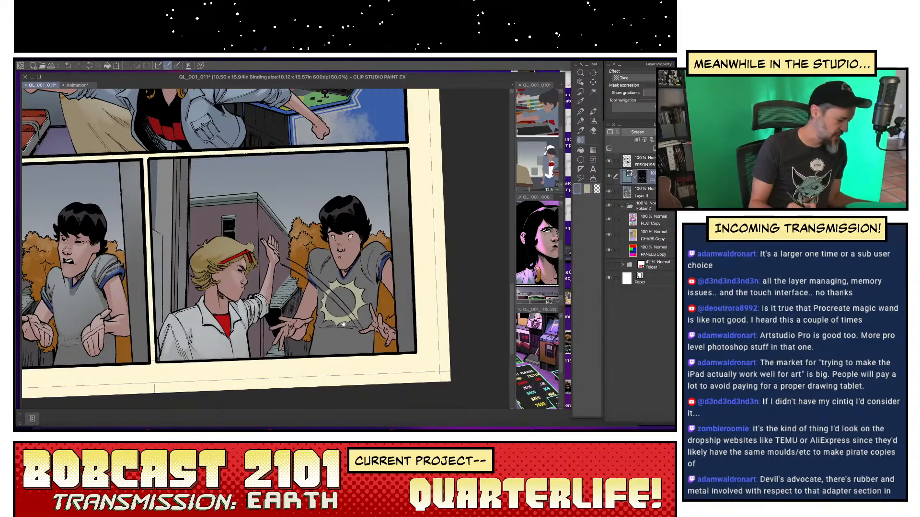
pyautogui.moveTo(344, 325); pyautogui.dragTo(250, 315)
pyautogui.press('m')
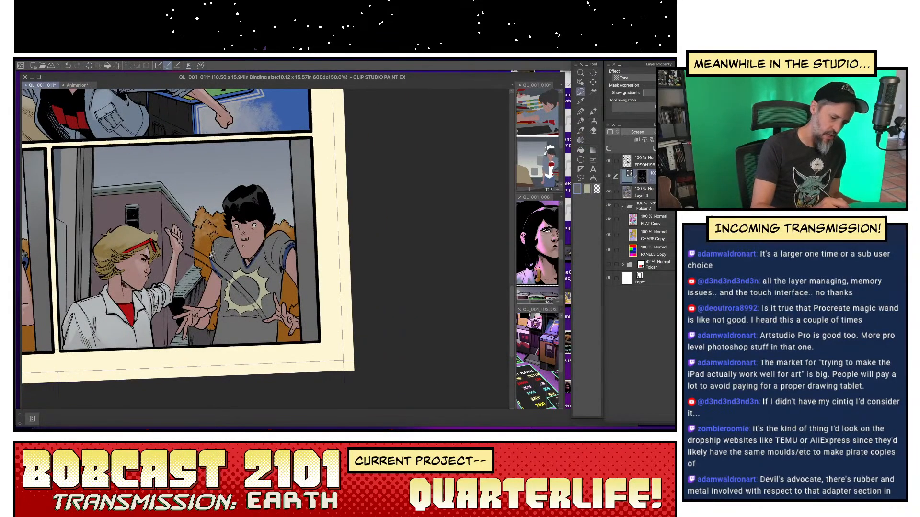
pyautogui.press('e')
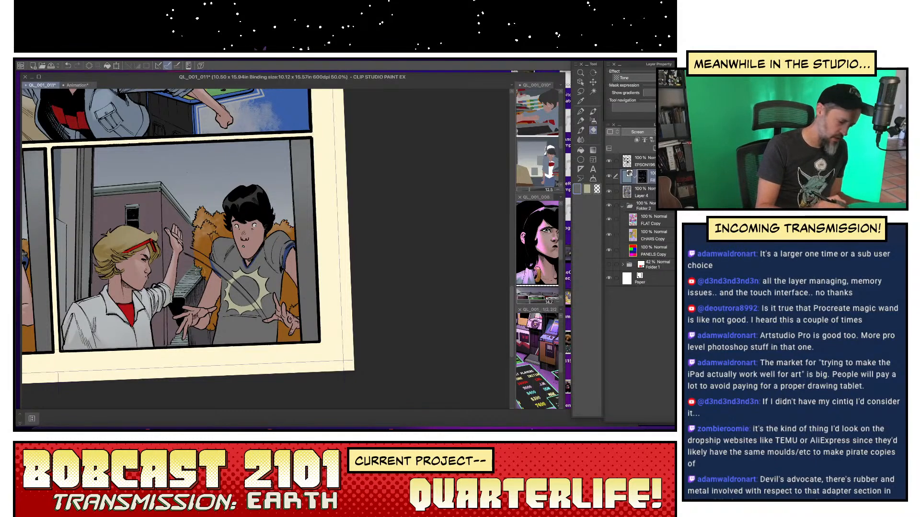
pyautogui.press('m')
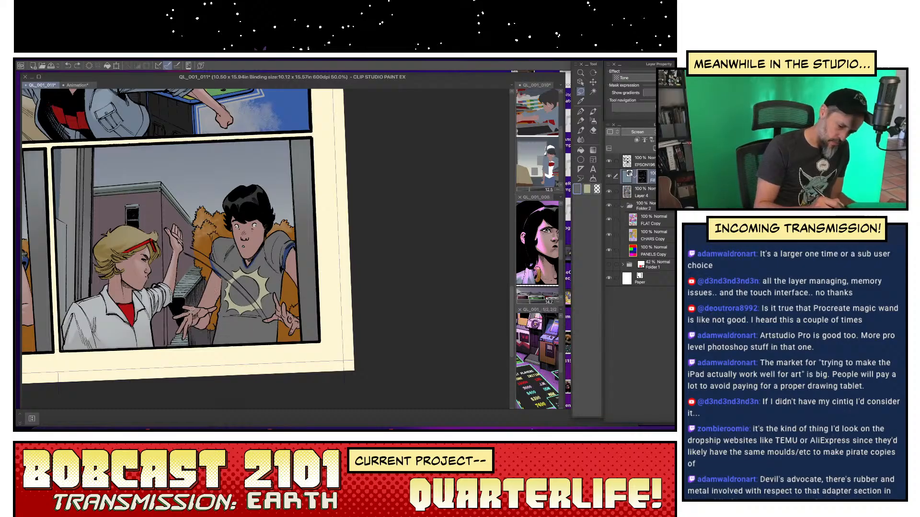
pyautogui.moveTo(185, 311)
pyautogui.mouseDown()
pyautogui.moveTo(180, 335)
pyautogui.moveTo(191, 319)
pyautogui.mouseUp()
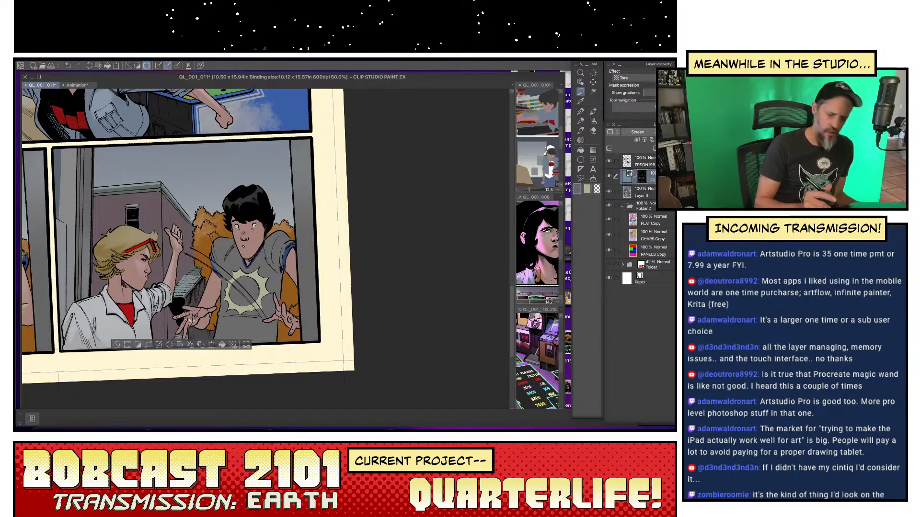
pyautogui.moveTo(190, 322)
pyautogui.mouseDown()
pyautogui.moveTo(185, 338)
pyautogui.moveTo(190, 305)
pyautogui.mouseUp()
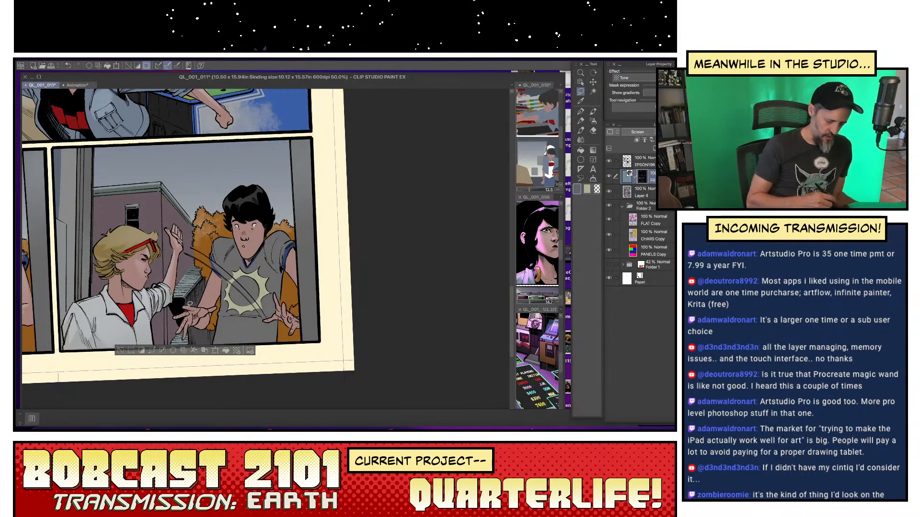
# - Switch to the App Store and search for "artstudio pro"
pyautogui.click(359, 429)
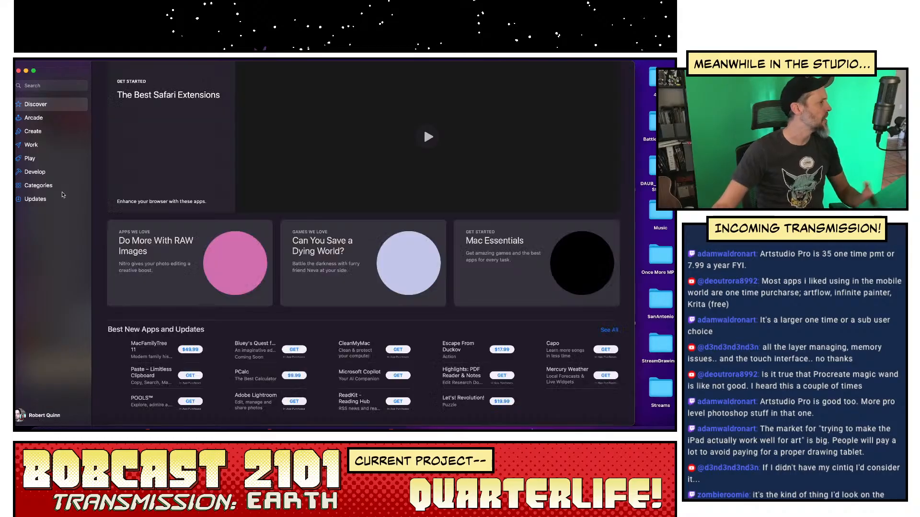
pyautogui.click(45, 85)
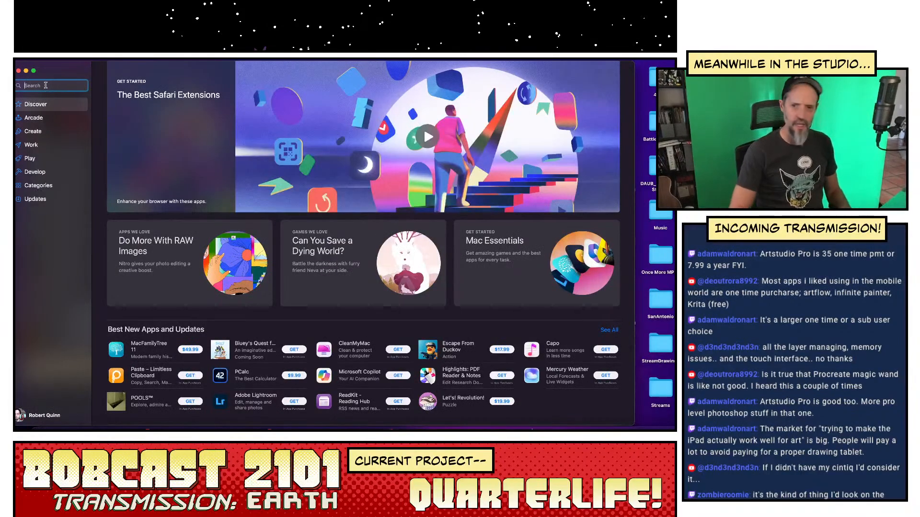
pyautogui.write('artsu')
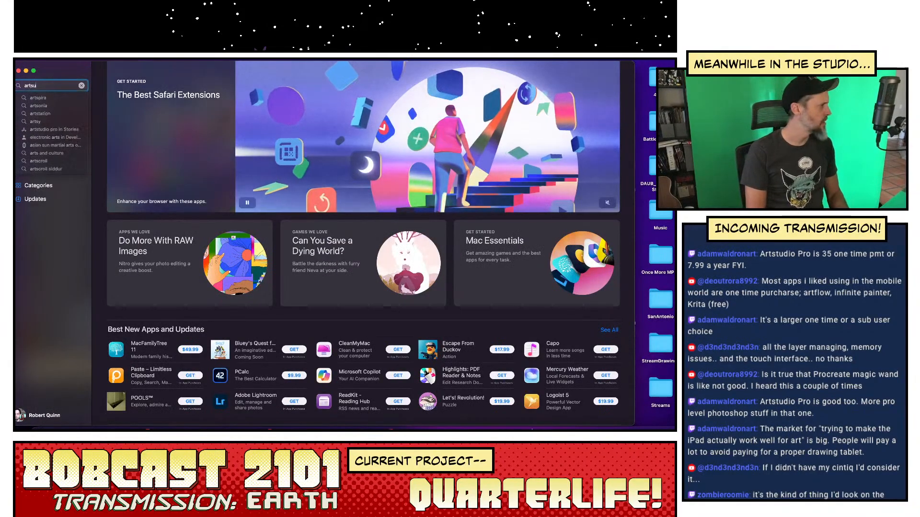
pyautogui.write('tio')
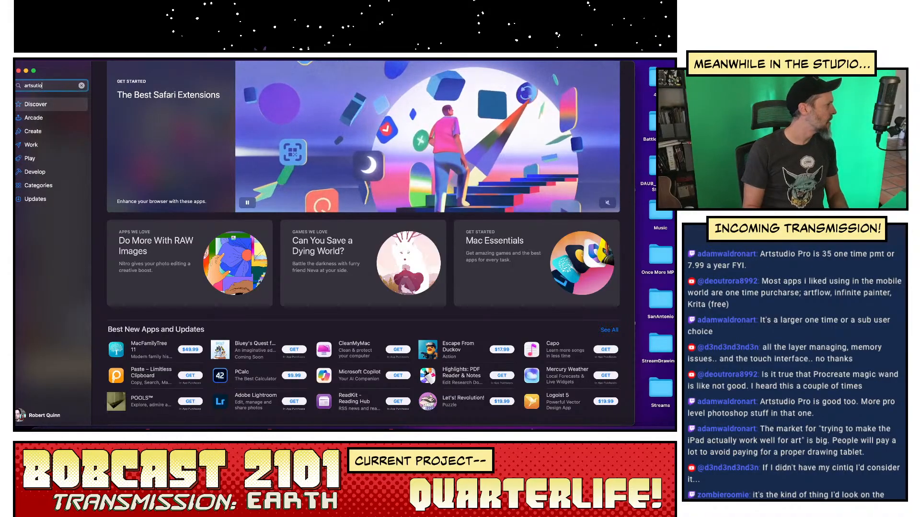
pyautogui.press('BackSpace')
pyautogui.press('BackSpace')
pyautogui.press('BackSpace')
pyautogui.press('BackSpace')
pyautogui.write('t')
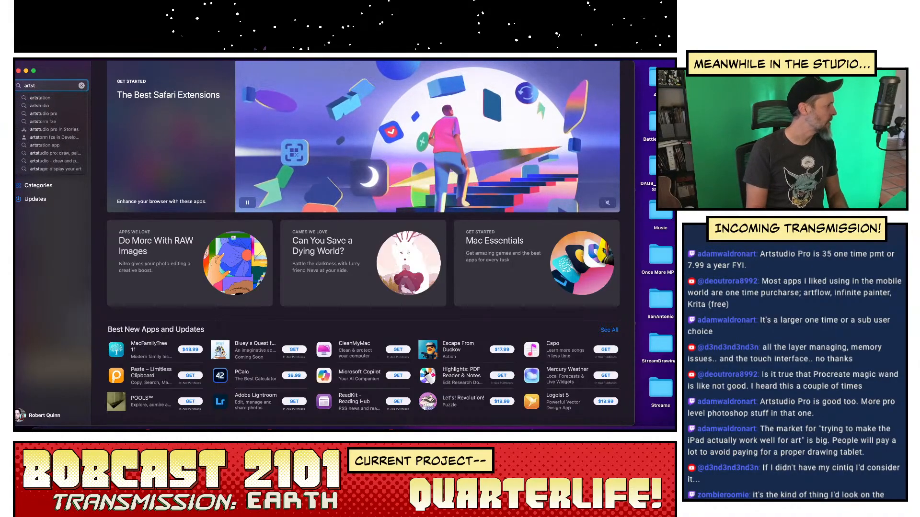
pyautogui.write('udio')
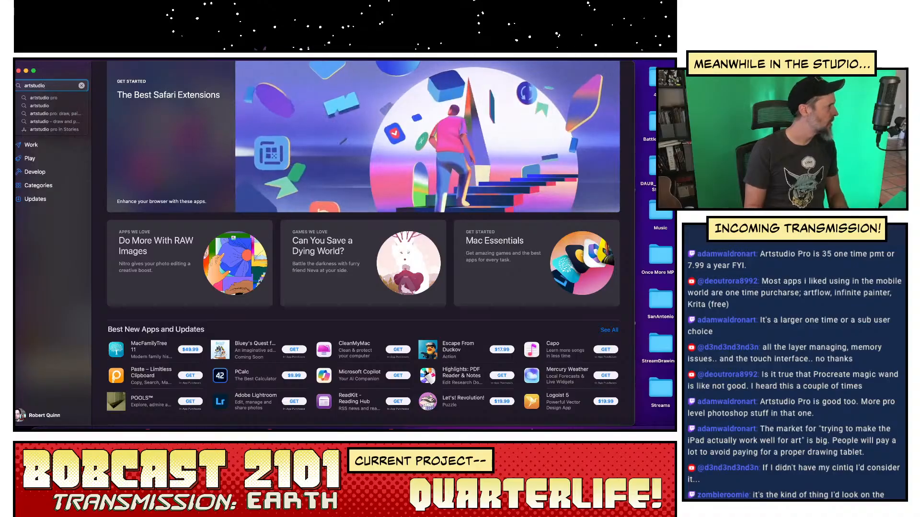
pyautogui.click(44, 98)
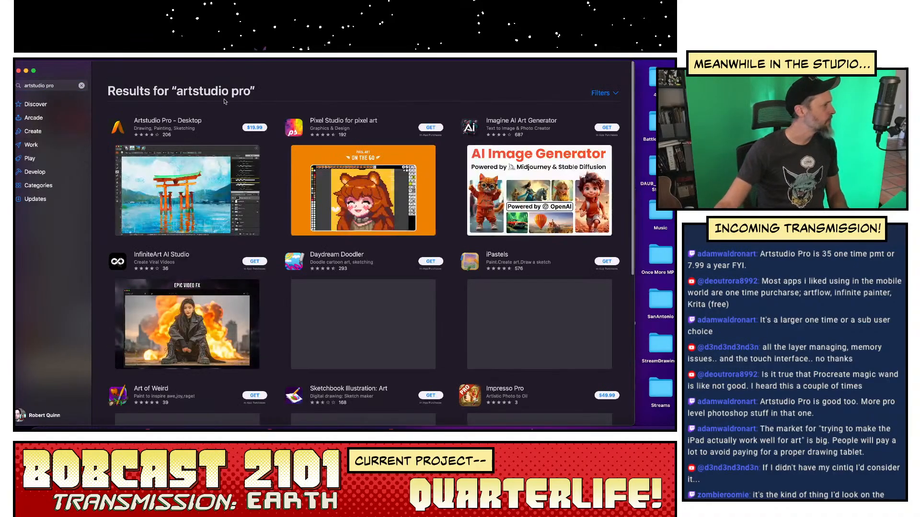
# - Open the Artstudio Pro - Desktop page, examine its description, reviews and app information, and move the store window off the canvas
pyautogui.moveTo(279, 78); pyautogui.dragTo(372, 79)
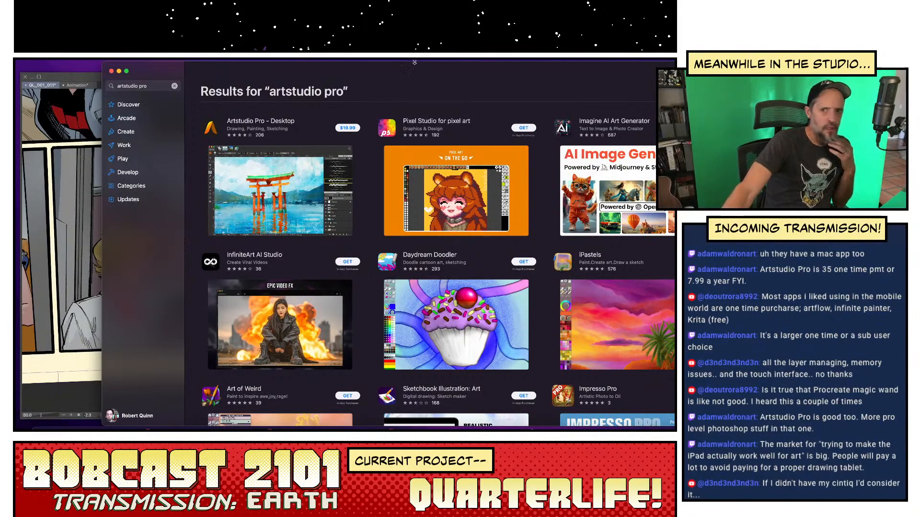
pyautogui.moveTo(414, 63); pyautogui.dragTo(414, 126)
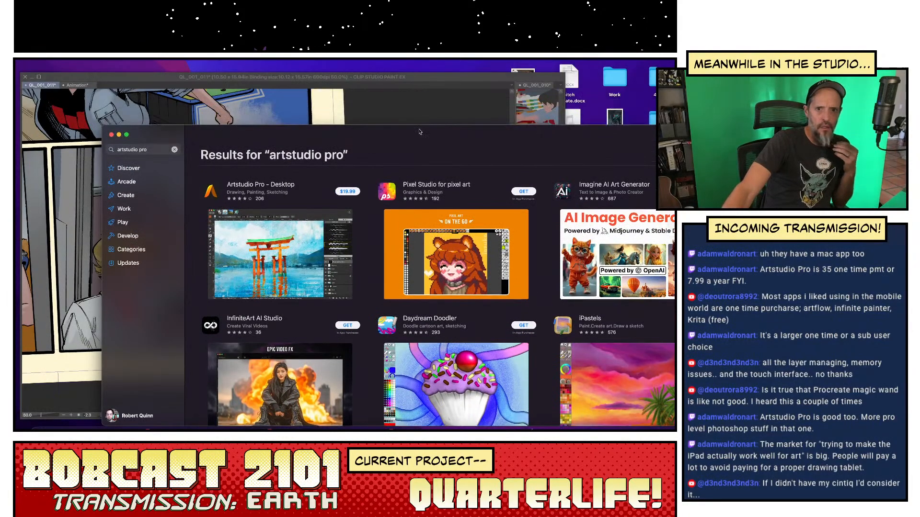
pyautogui.click(300, 249)
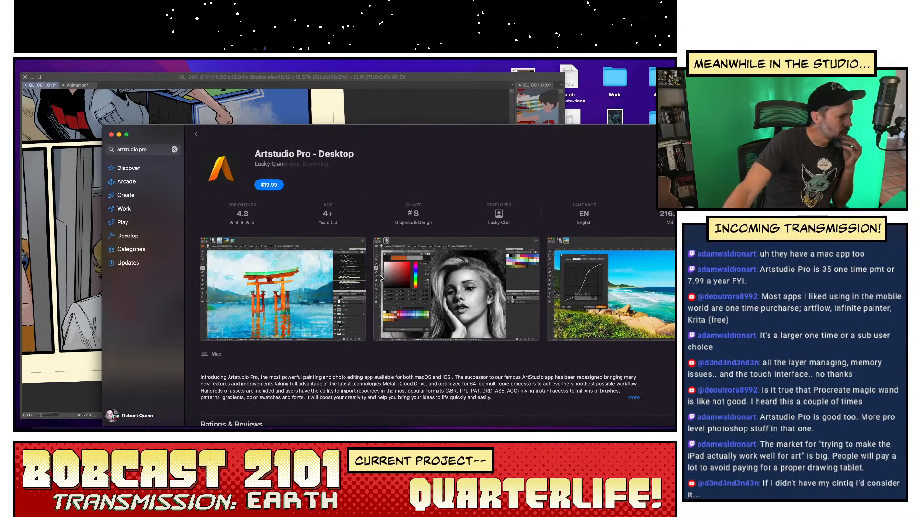
pyautogui.scroll(-5, 380, 278)
pyautogui.scroll(-3, 380, 278)
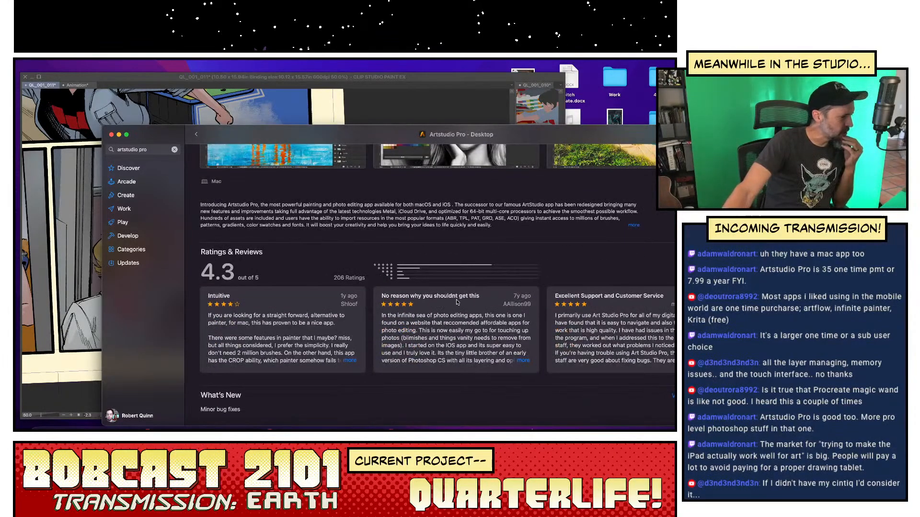
pyautogui.scroll(-10, 457, 304)
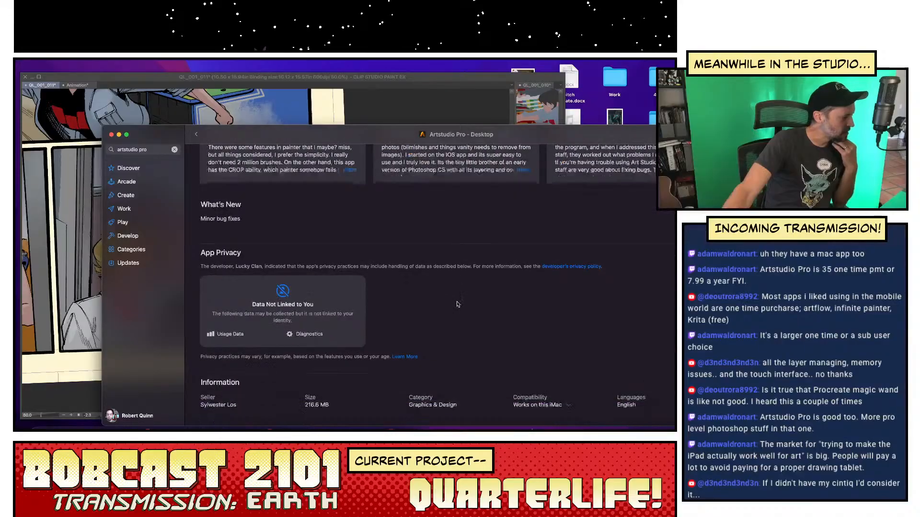
pyautogui.scroll(-2, 458, 304)
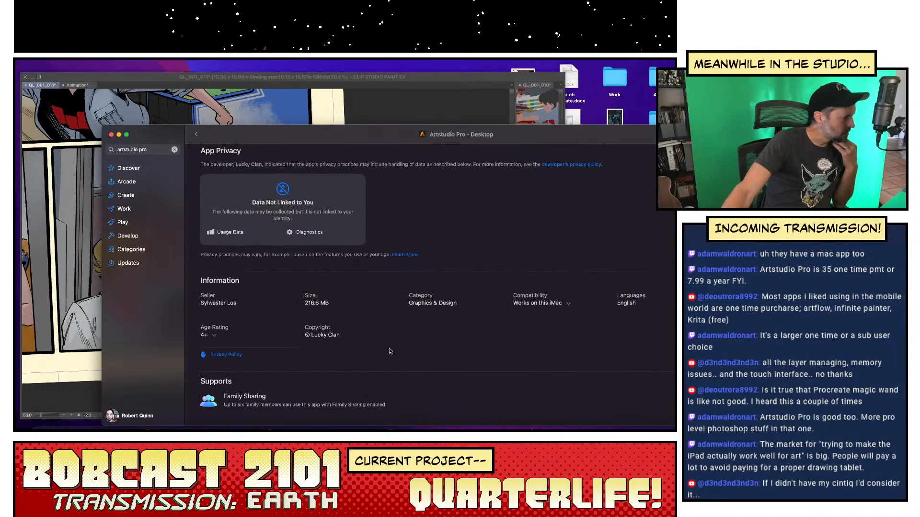
pyautogui.moveTo(271, 137); pyautogui.dragTo(593, 60)
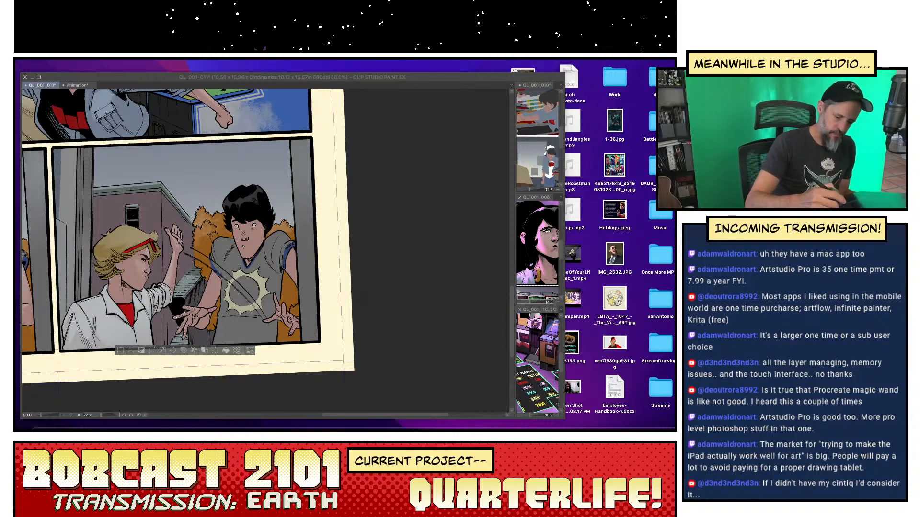
# - Switch back to Clip Studio Paint and lasso highlight shapes on the dark-haired boy's other hand, arms, face and shirt in the second bottom panel
pyautogui.press('Tab')
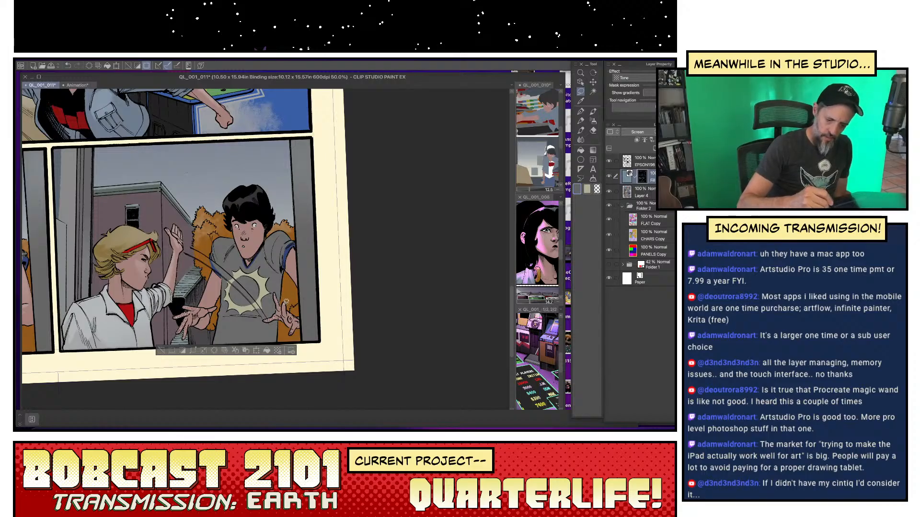
pyautogui.moveTo(289, 305); pyautogui.dragTo(295, 310)
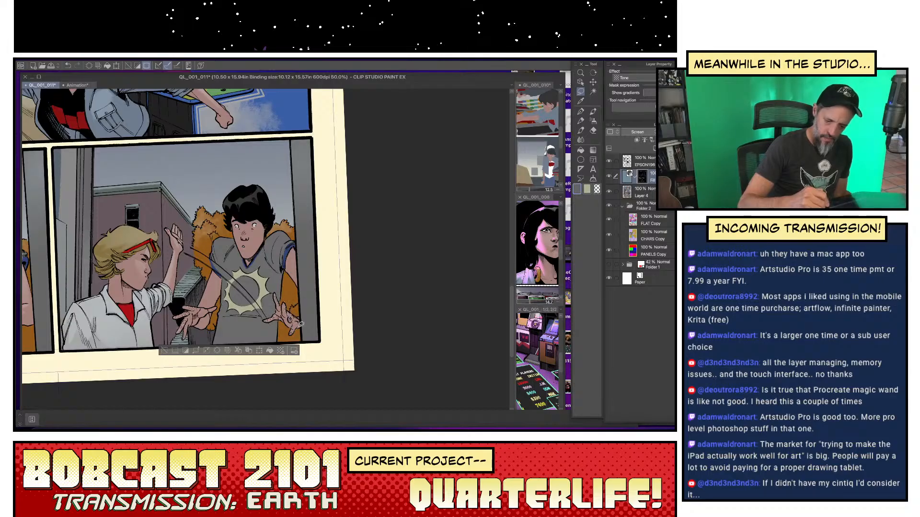
pyautogui.moveTo(291, 310); pyautogui.dragTo(300, 317)
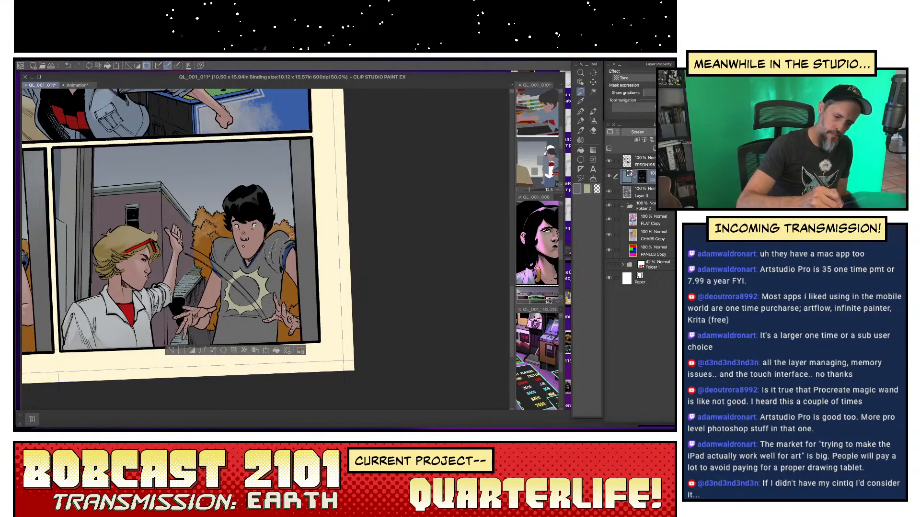
pyautogui.moveTo(279, 229); pyautogui.dragTo(293, 239)
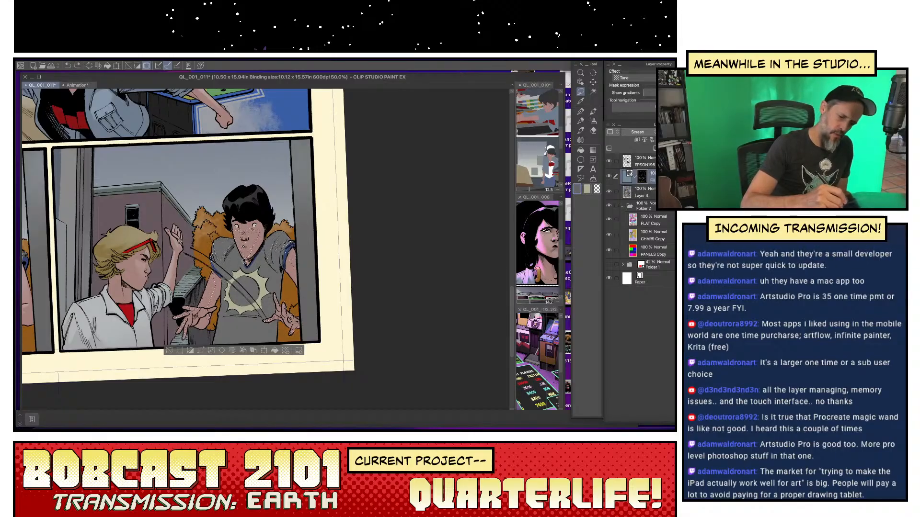
pyautogui.moveTo(245, 261); pyautogui.dragTo(228, 288)
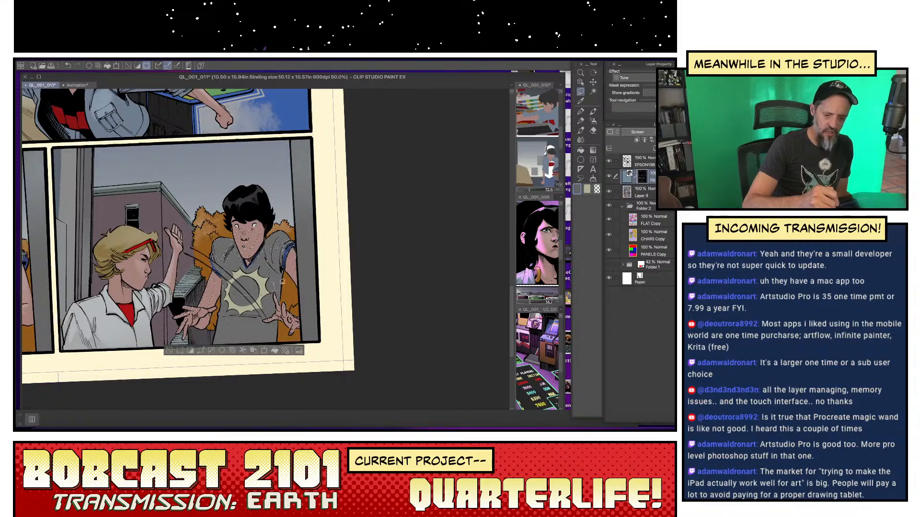
# - Refine the dark-haired boy's highlight selection using the FLAT Copy layer, airbrush the highlights on the Screen mask, and deselect
pyautogui.click(652, 220)
pyautogui.press('w')
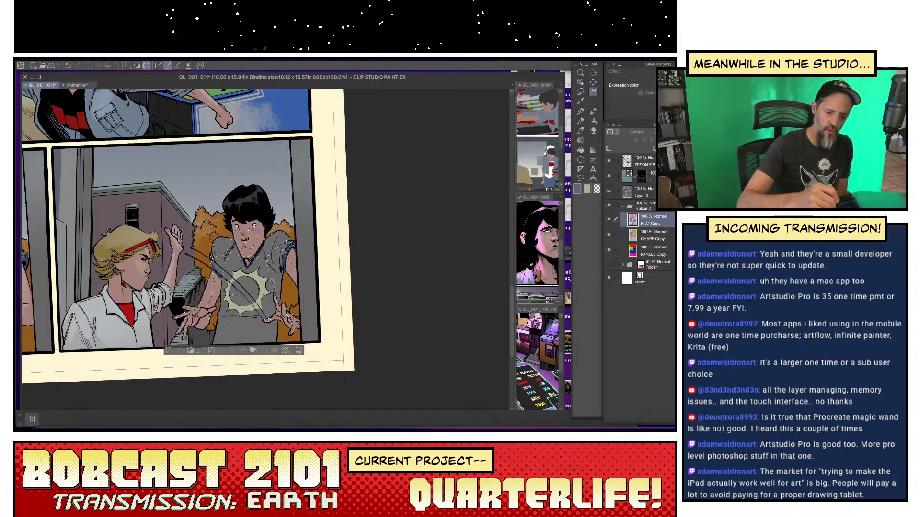
pyautogui.press('b')
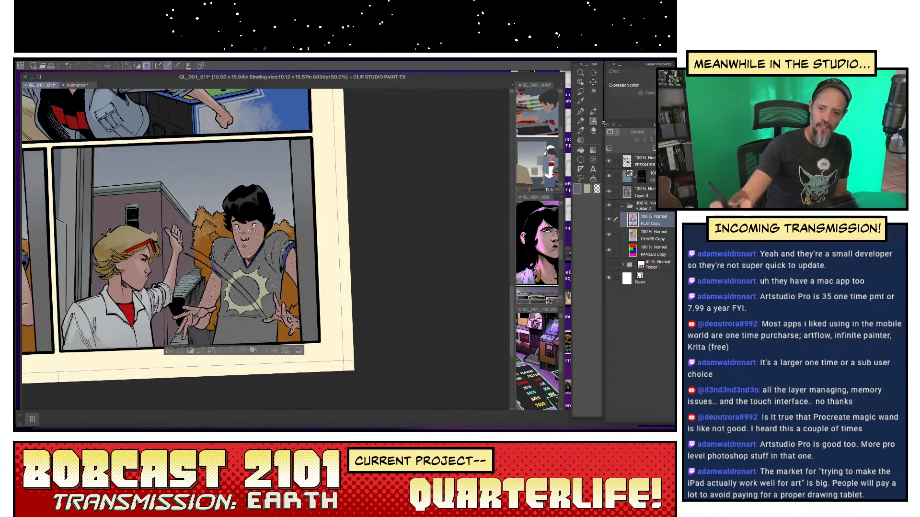
pyautogui.click(642, 176)
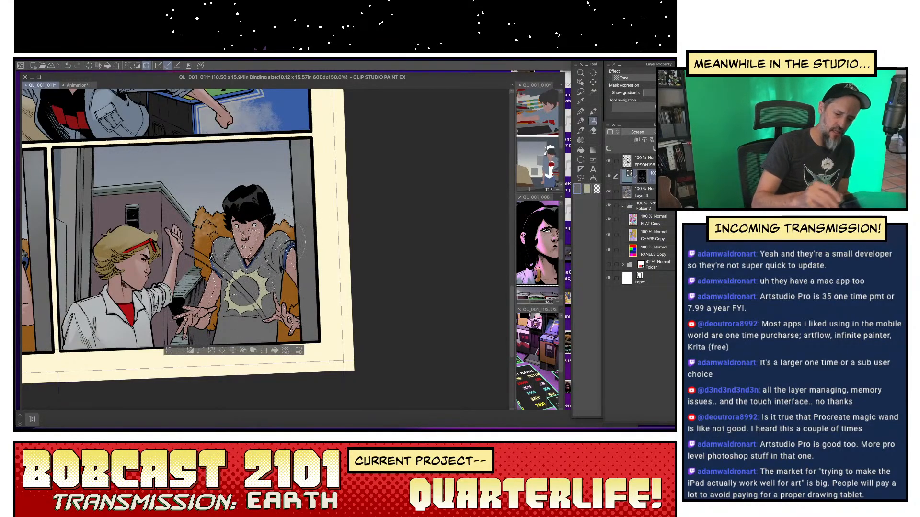
pyautogui.click(169, 351)
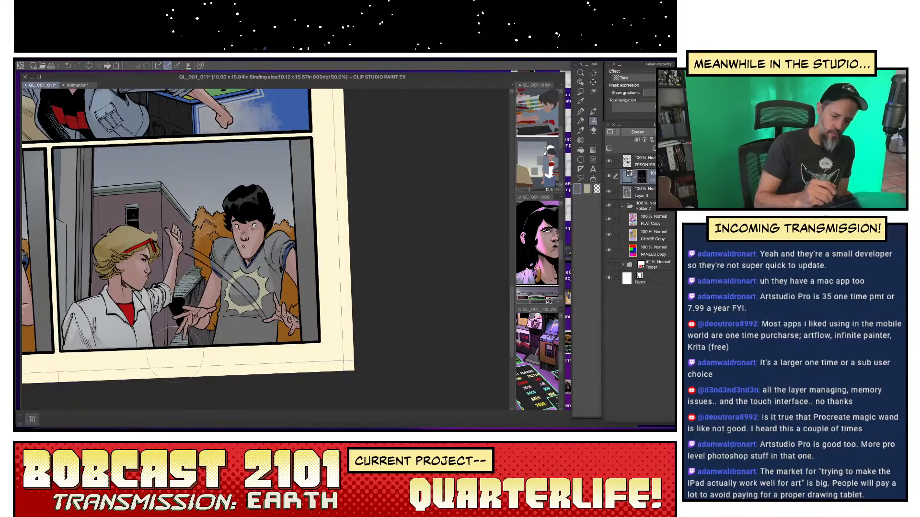
pyautogui.hotkey('ctrl', 'z')
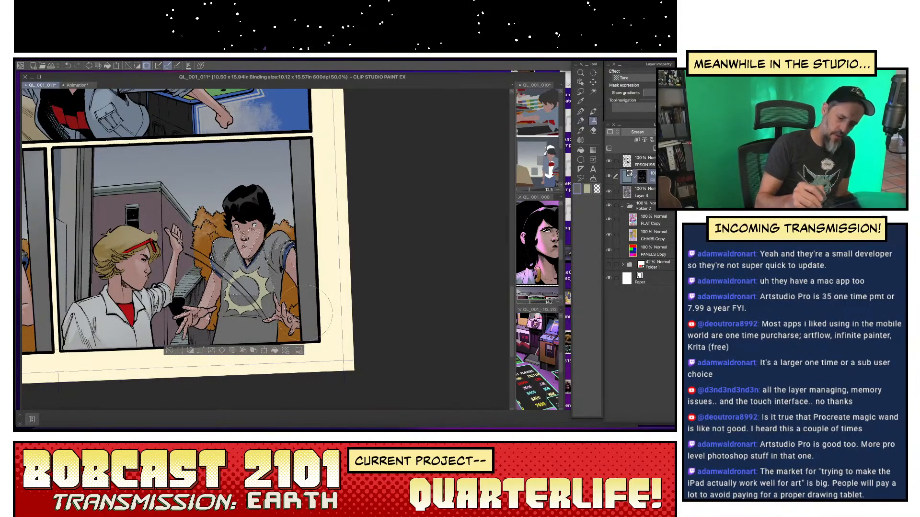
pyautogui.click(169, 352)
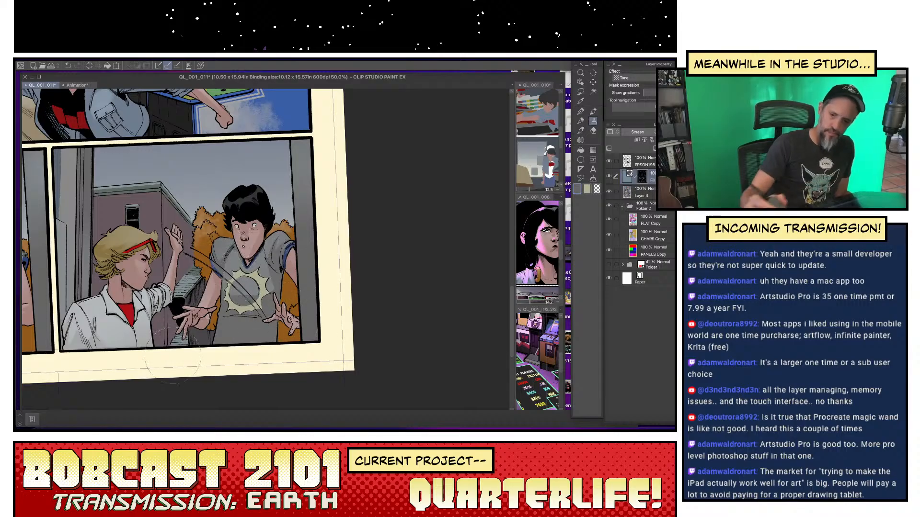
# - Copy the Multiply layer Fill 2 from QL_001_008 into QL_001_011 above the Screen layer and clear its mask
pyautogui.press('j')
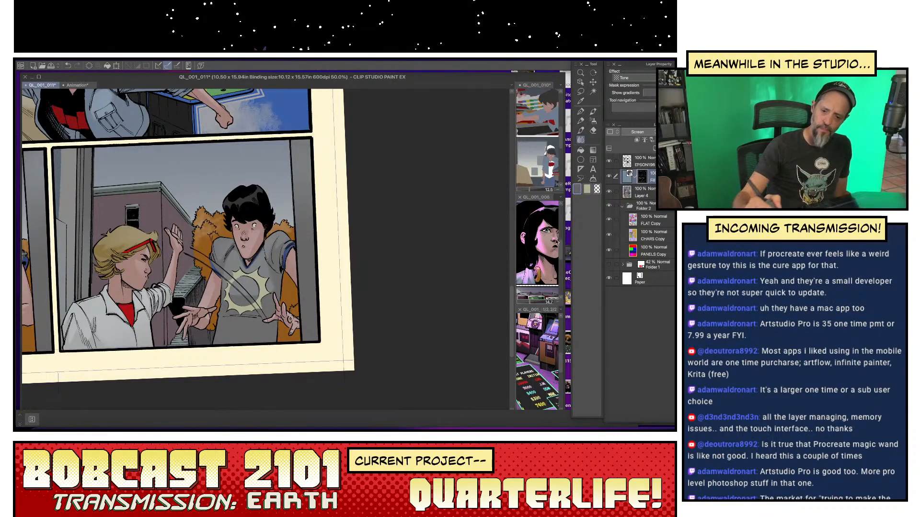
pyautogui.click(549, 247)
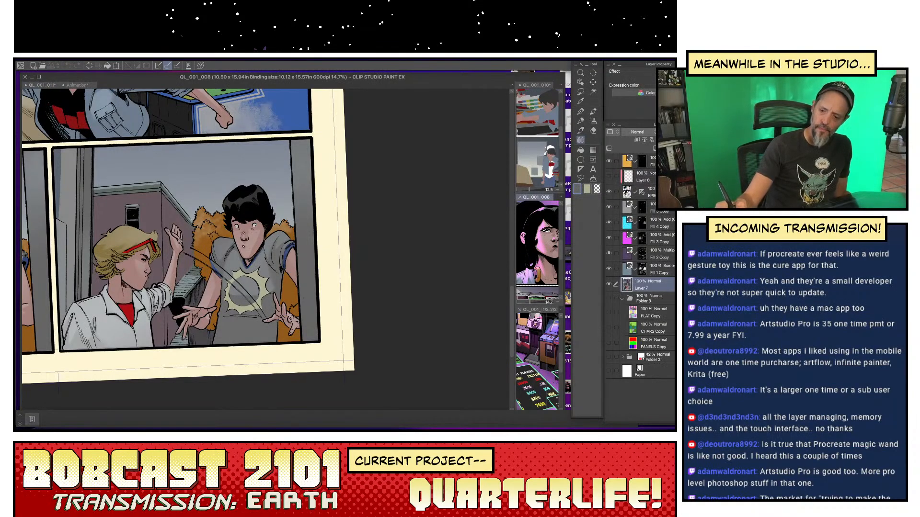
pyautogui.click(658, 269)
pyautogui.click(659, 254)
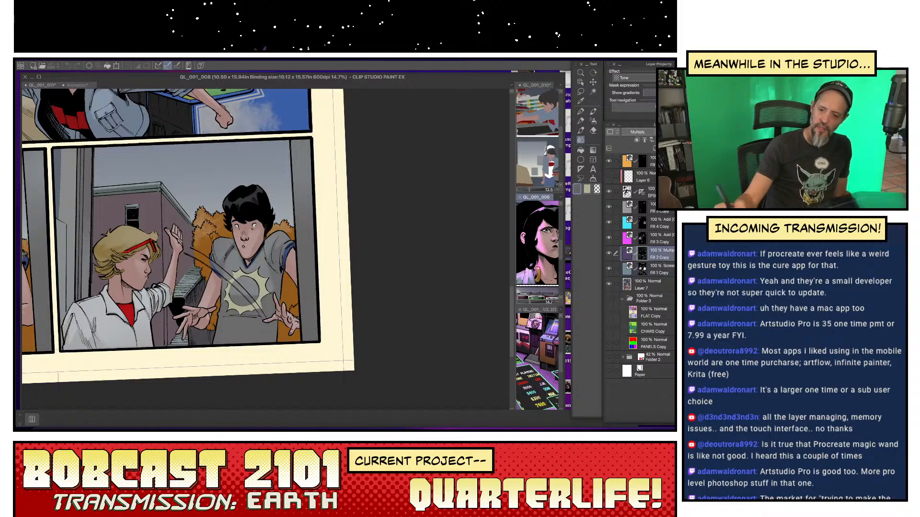
pyautogui.click(343, 328)
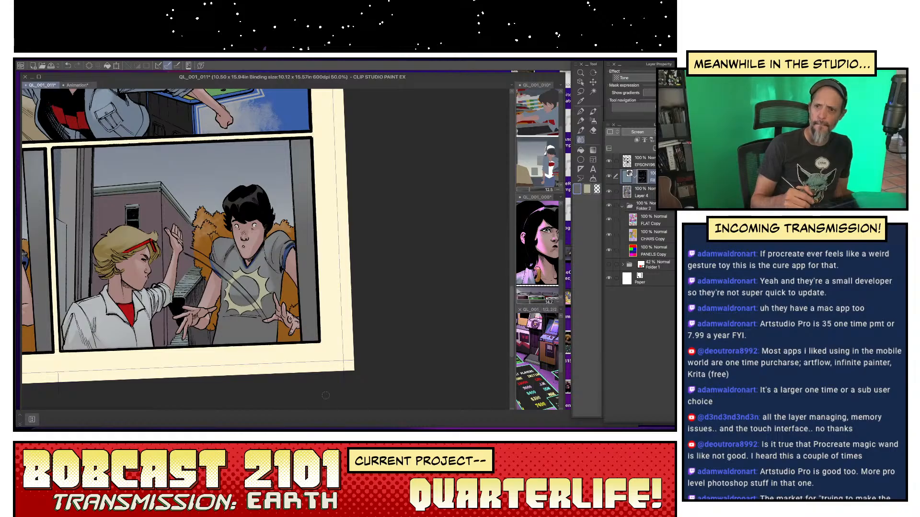
pyautogui.hotkey('ctrl', 'v')
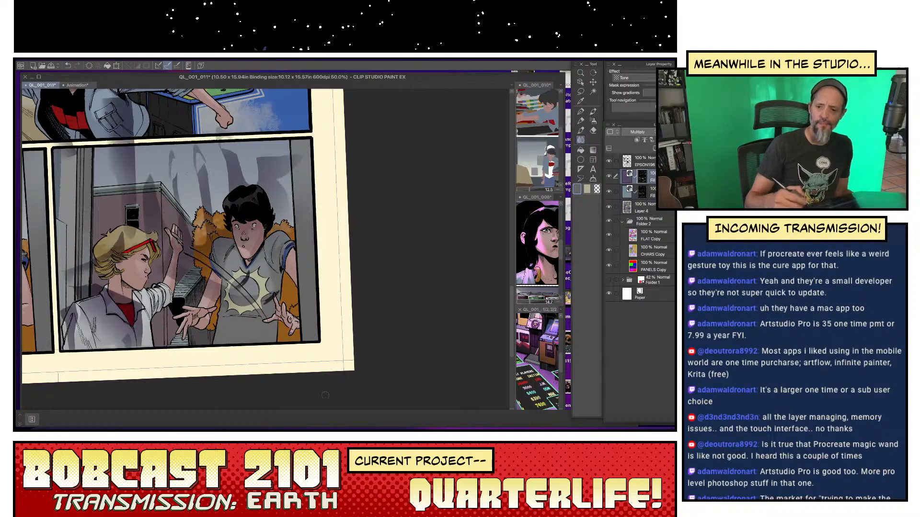
pyautogui.press('Delete')
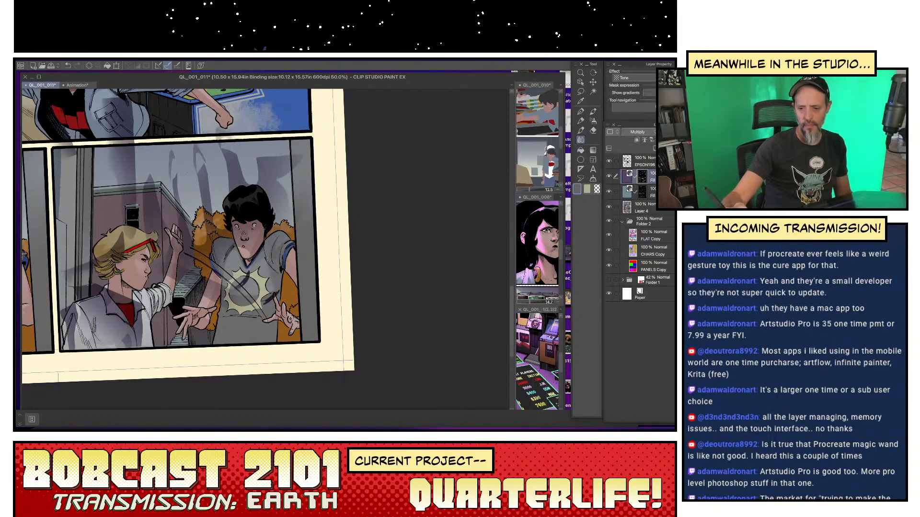
# - Lasso shadow shapes on the foreground figure's shirt in the first panel, beside the upper sleeve and down to the lower hem
pyautogui.scroll(5, 334, 368)
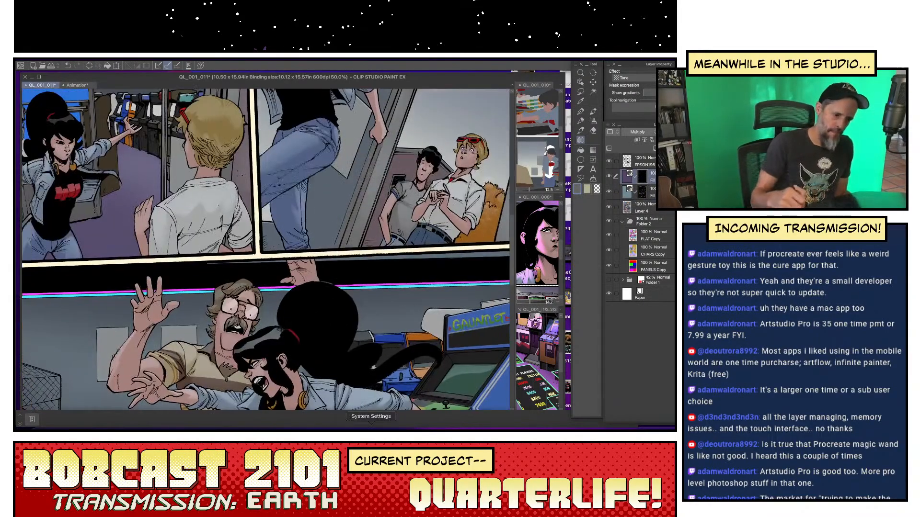
pyautogui.scroll(4, 335, 368)
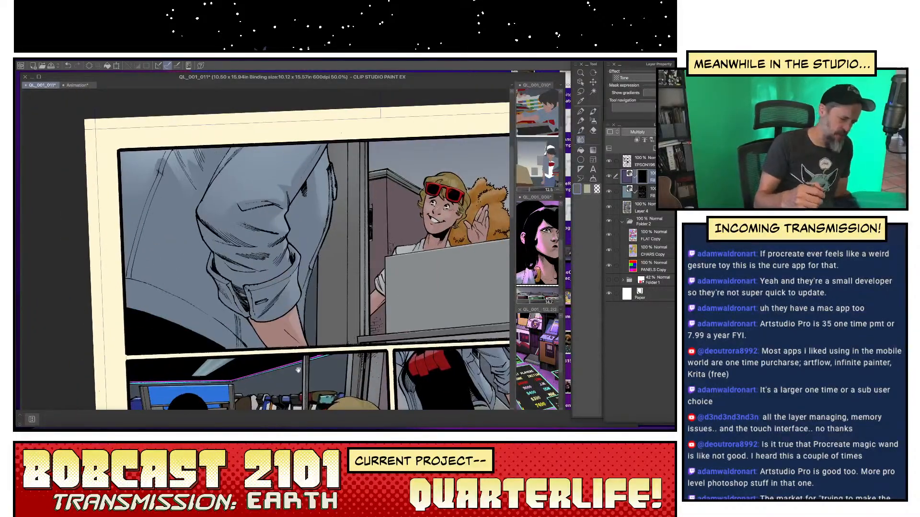
pyautogui.press('o')
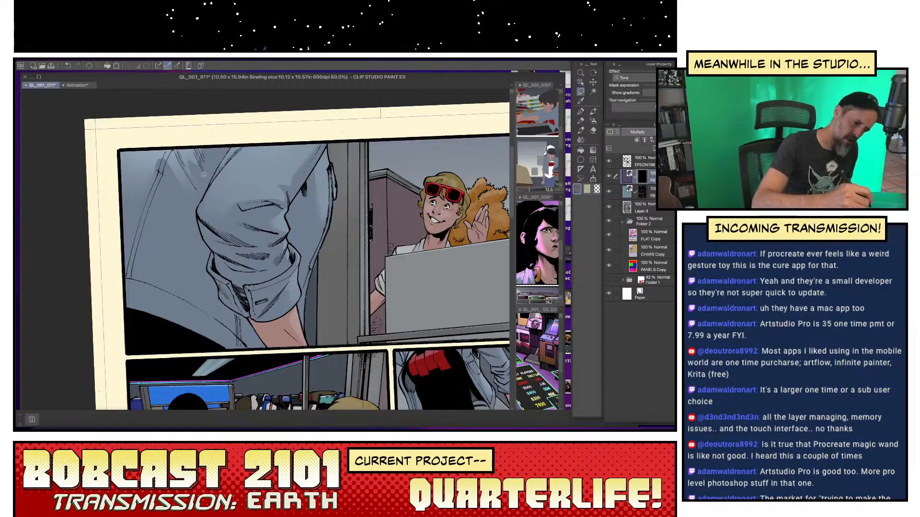
pyautogui.press('m')
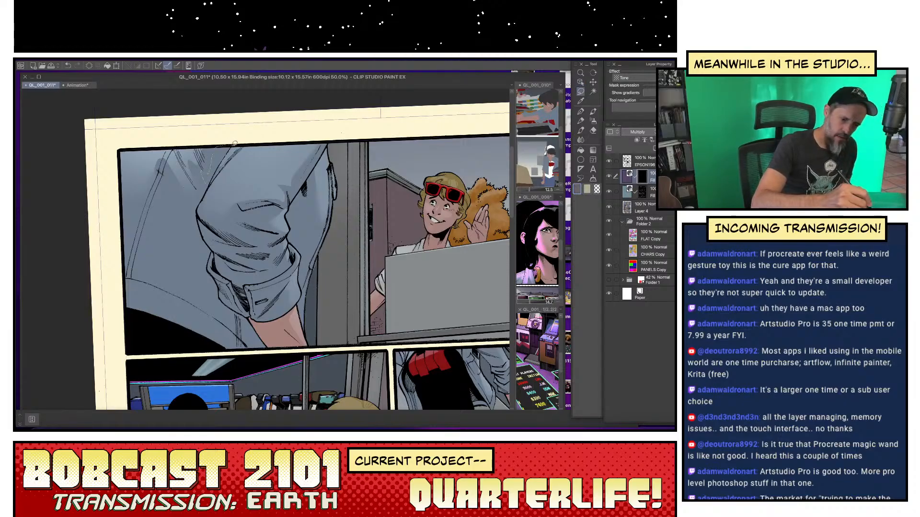
pyautogui.moveTo(209, 184); pyautogui.dragTo(210, 188)
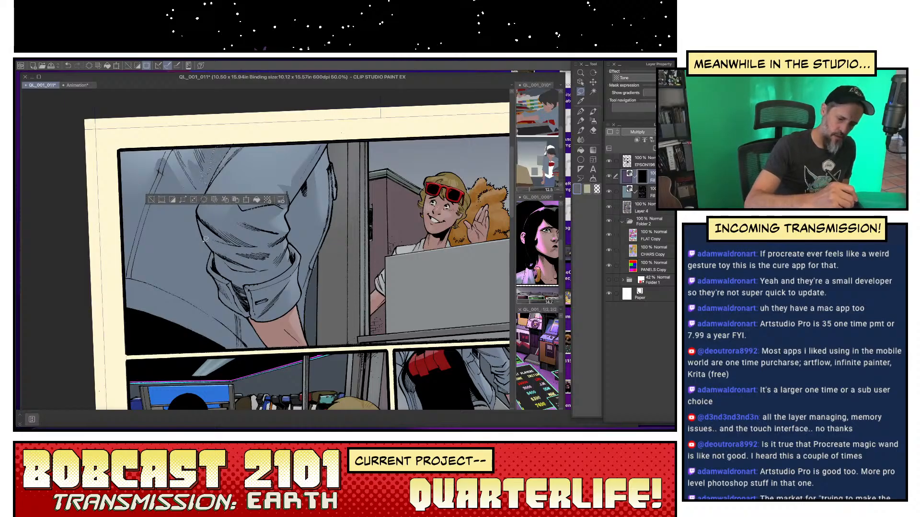
pyautogui.moveTo(195, 263)
pyautogui.mouseDown()
pyautogui.moveTo(207, 305)
pyautogui.moveTo(241, 345)
pyautogui.moveTo(247, 318)
pyautogui.moveTo(222, 298)
pyautogui.moveTo(214, 236)
pyautogui.mouseUp()
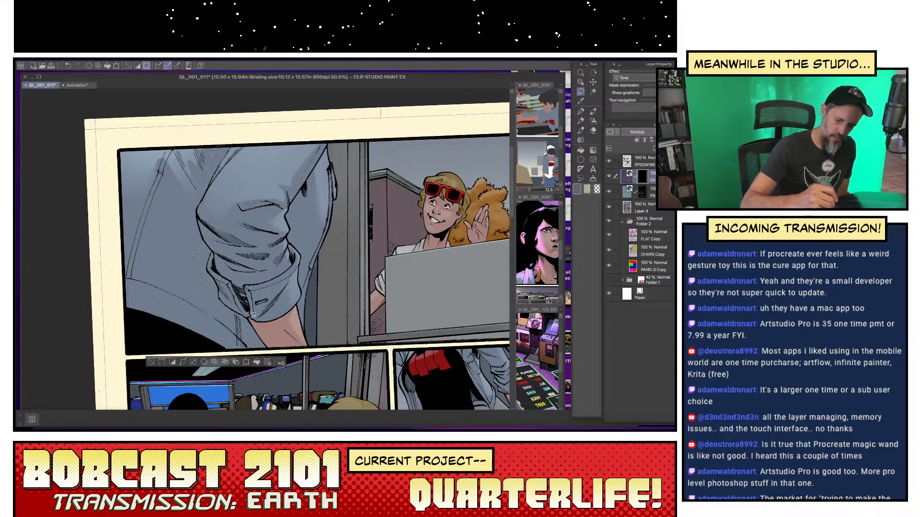
pyautogui.moveTo(256, 324)
pyautogui.mouseDown()
pyautogui.moveTo(269, 347)
pyautogui.moveTo(237, 342)
pyautogui.mouseUp()
pyautogui.moveTo(127, 301)
pyautogui.mouseDown()
pyautogui.moveTo(240, 347)
pyautogui.moveTo(216, 348)
pyautogui.mouseUp()
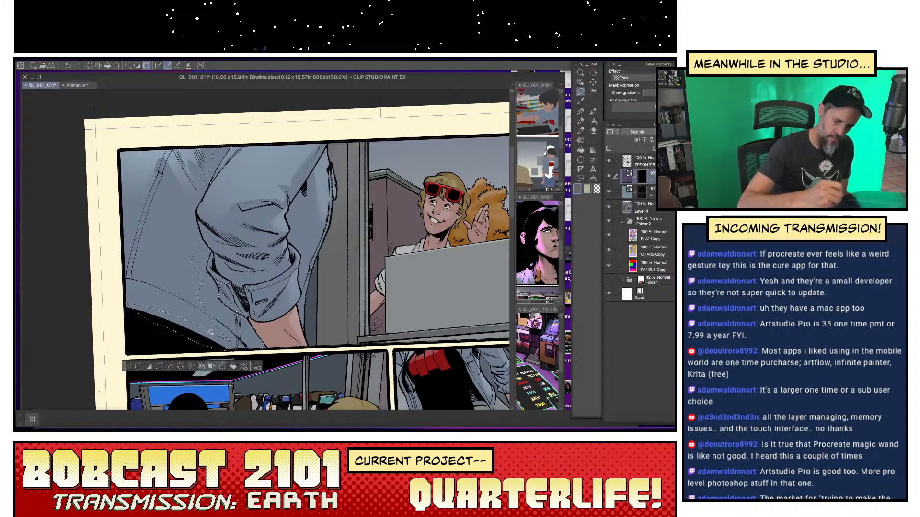
pyautogui.moveTo(144, 315); pyautogui.dragTo(256, 347)
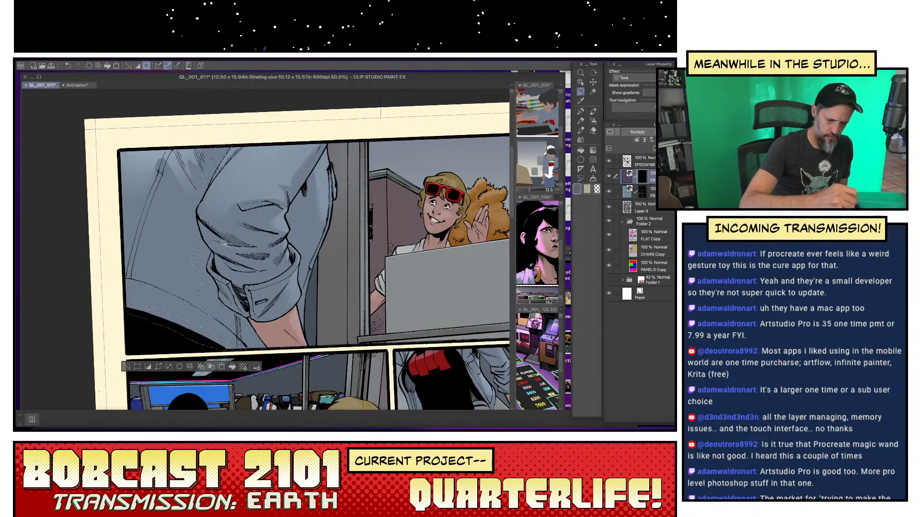
# - Add lassoed shadow shapes on the foreground figure's rolled sleeve, around the cuff and on the shirt beyond the arm
pyautogui.moveTo(223, 243)
pyautogui.mouseDown()
pyautogui.moveTo(259, 254)
pyautogui.moveTo(261, 269)
pyautogui.mouseUp()
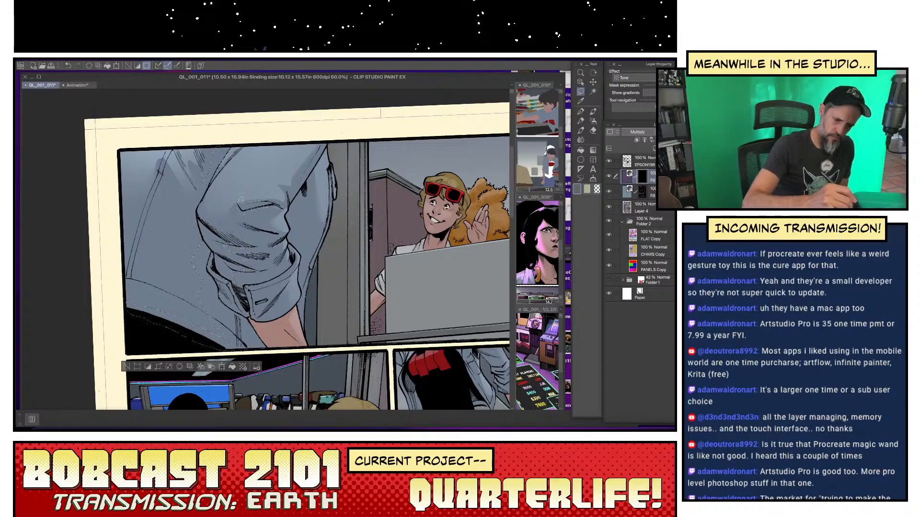
pyautogui.moveTo(241, 201); pyautogui.dragTo(238, 206)
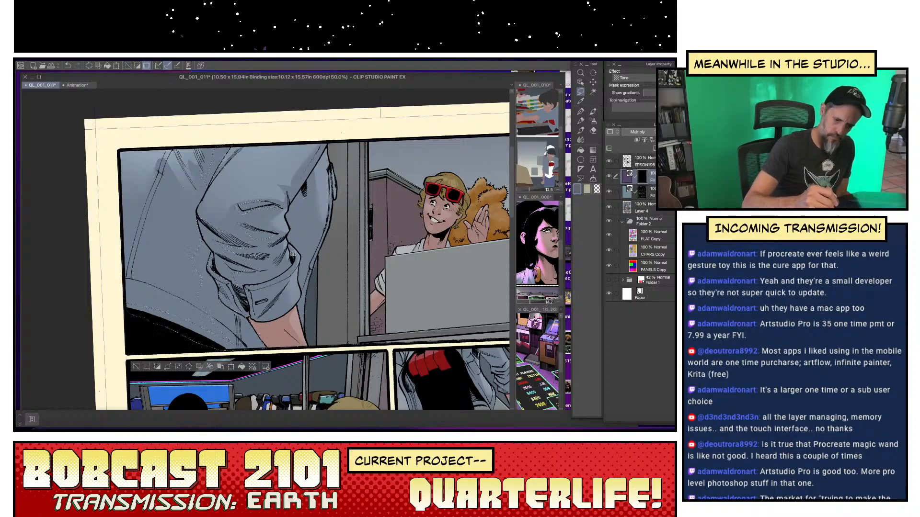
pyautogui.moveTo(280, 274); pyautogui.dragTo(302, 251)
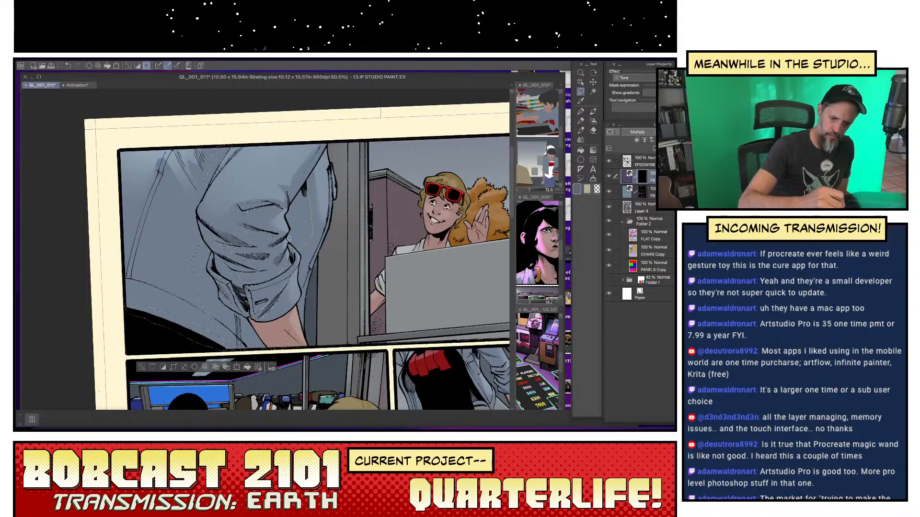
pyautogui.moveTo(293, 224); pyautogui.dragTo(302, 189)
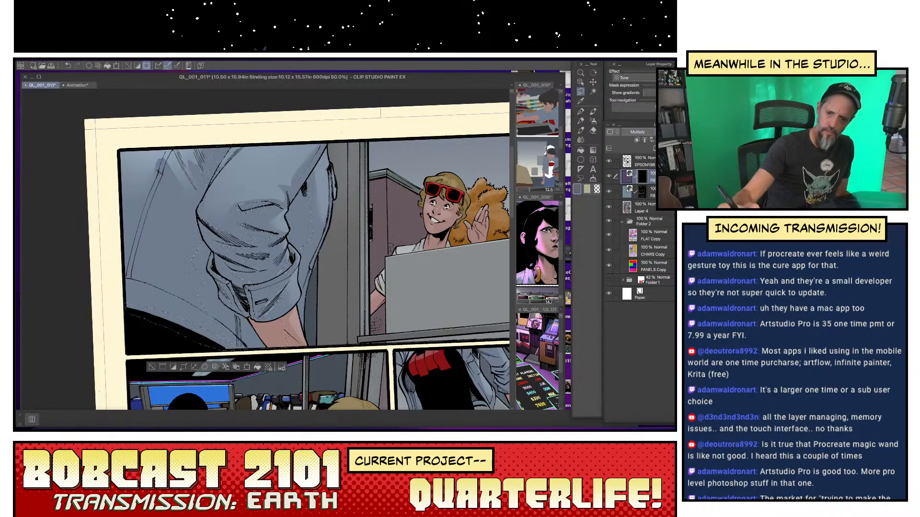
# - Airbrush the selected shirt and sleeve shadows on the Multiply layer's mask and deselect
pyautogui.click(595, 121)
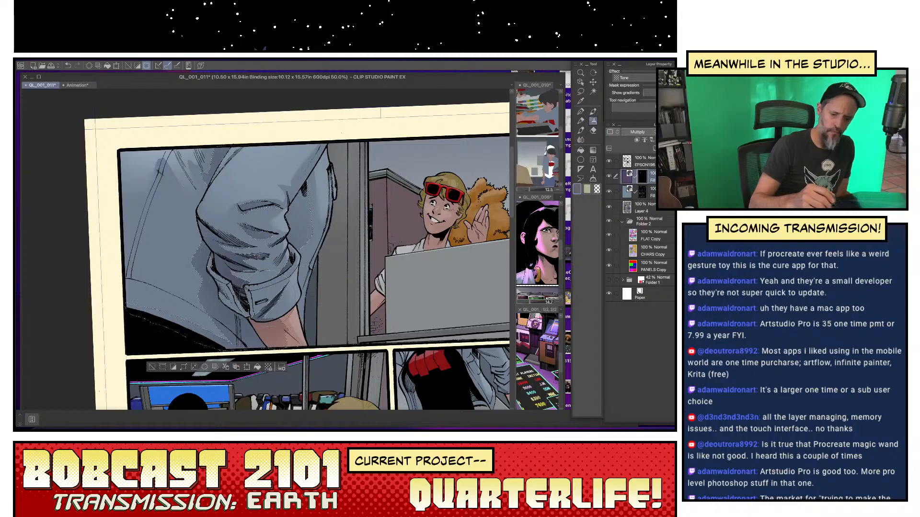
pyautogui.hotkey('ctrl', 'd')
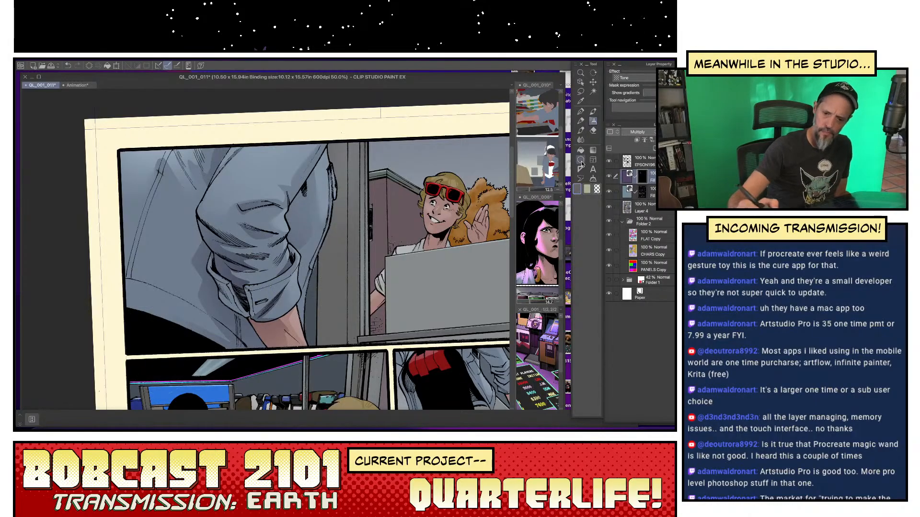
pyautogui.click(581, 139)
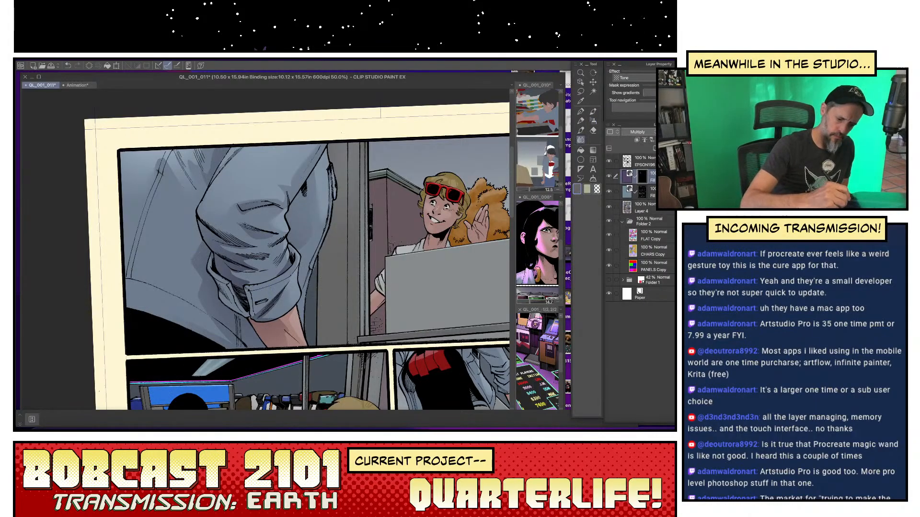